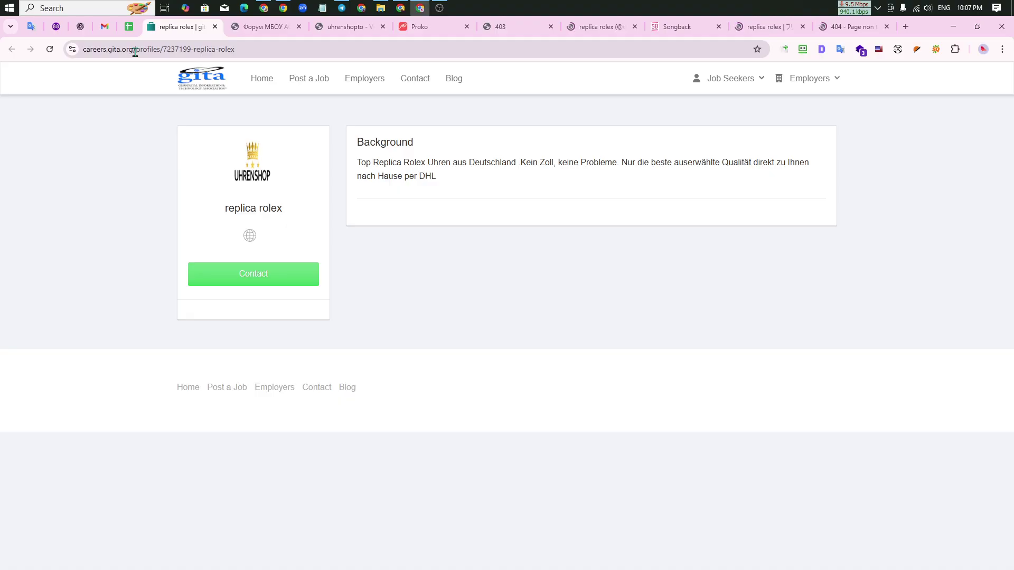
# Open the careers.gita.org home page from the sample profile in a new tab and place that tab ahead of the sample profile.
pyautogui.moveTo(131, 49); pyautogui.dragTo(74, 49)
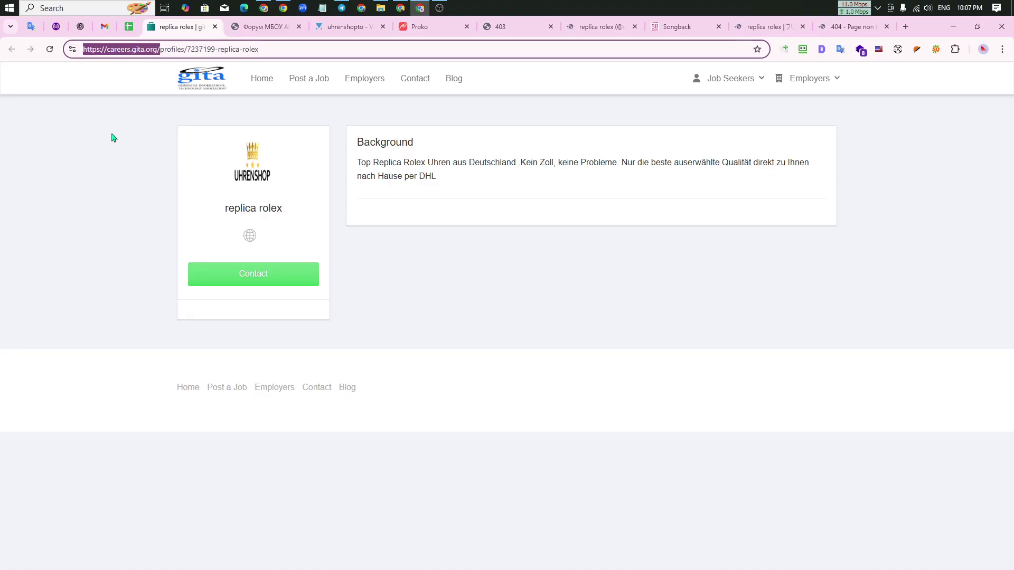
pyautogui.click(111, 154)
pyautogui.rightClick(188, 79)
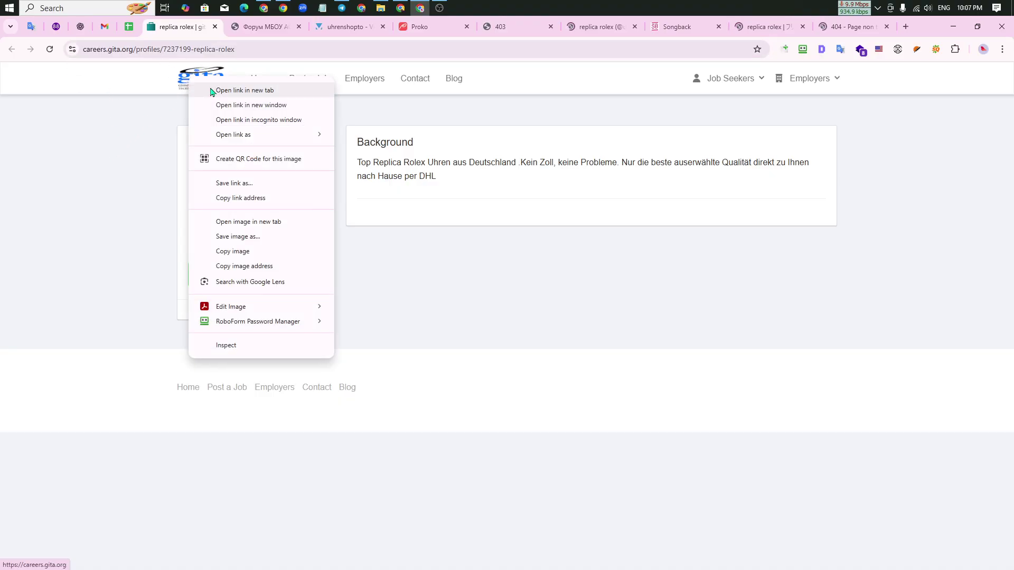
pyautogui.click(213, 91)
pyautogui.moveTo(230, 29); pyautogui.dragTo(171, 32)
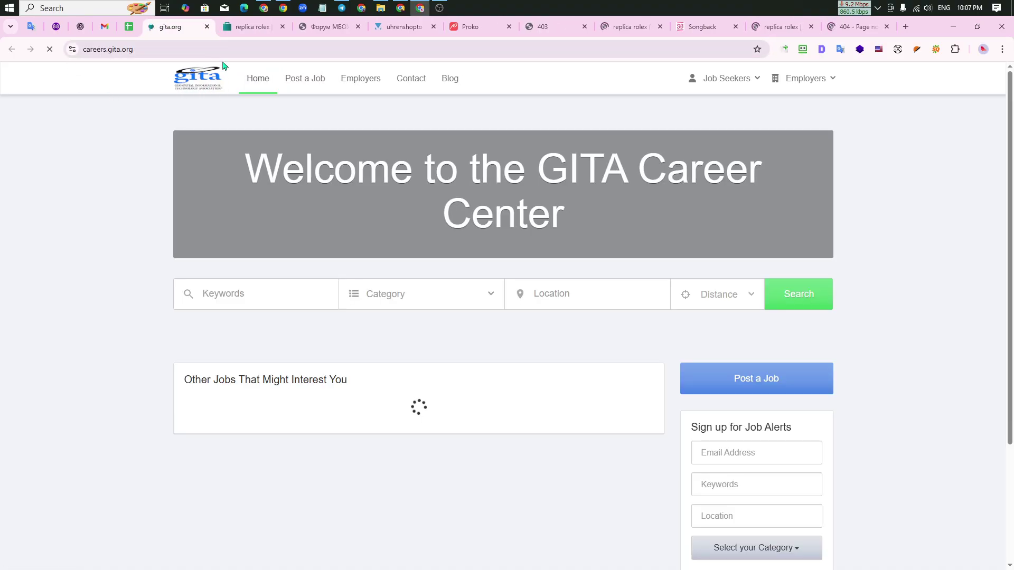
# Open the job seeker sign-up form and autofill the email and name fields from the saved maxwin88 live identity.
pyautogui.click(740, 84)
pyautogui.click(708, 133)
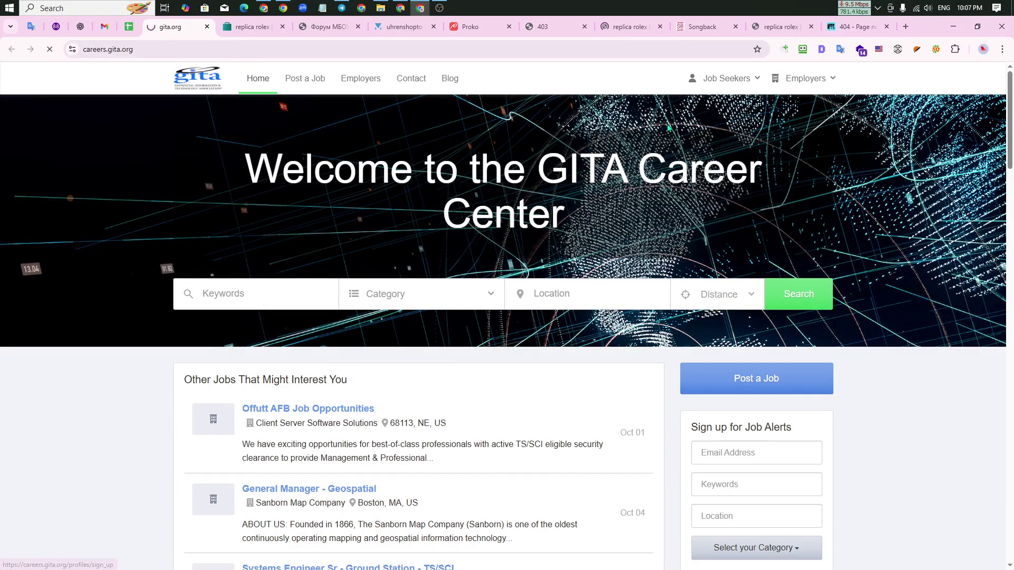
pyautogui.click(661, 168)
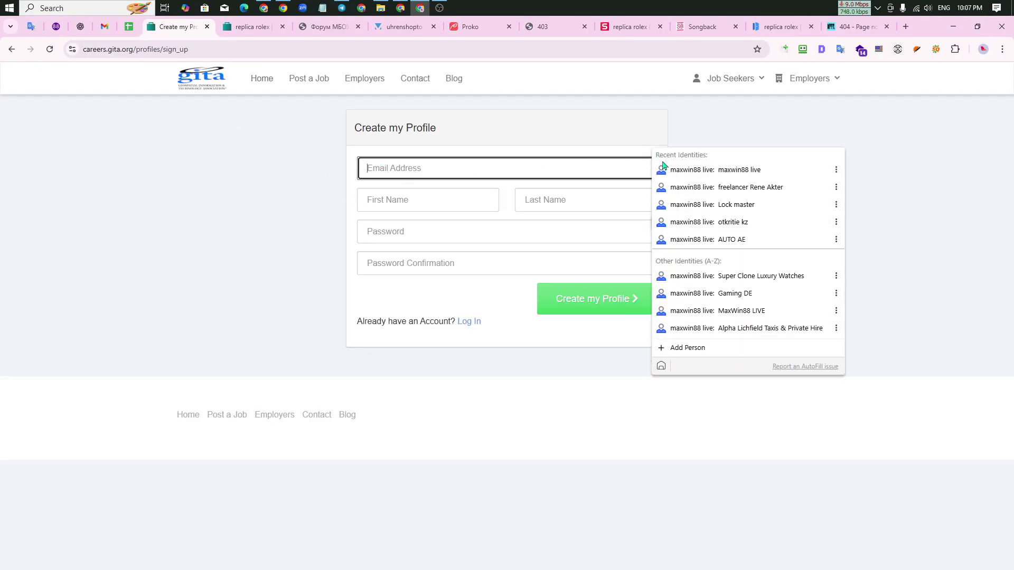
pyautogui.click(734, 170)
# Copy the account password from the MaxWin88live sheet into both password fields, create the profile, and decline saving the login.
pyautogui.click(126, 31)
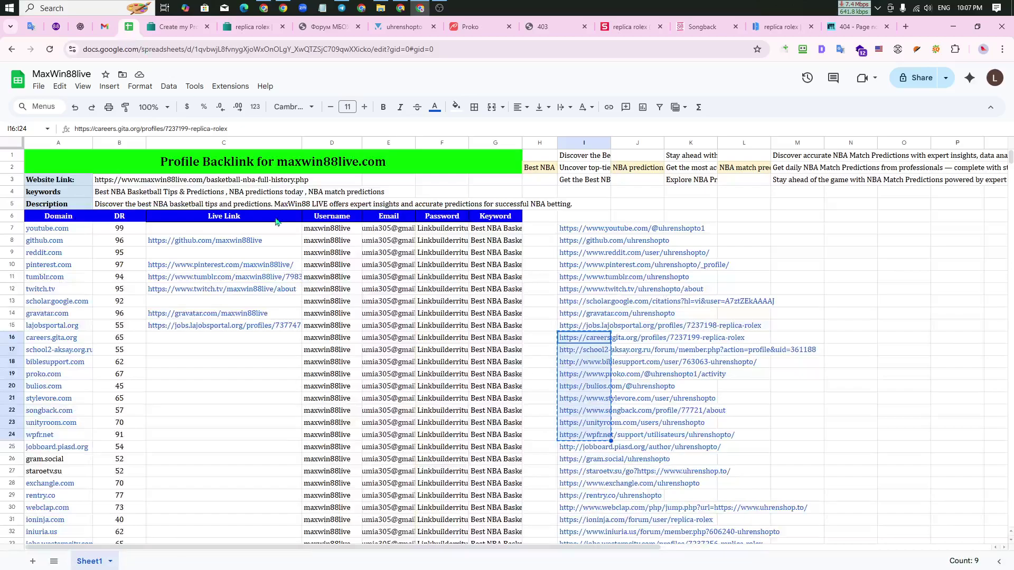
pyautogui.click(443, 258)
pyautogui.hotkey('ctrl', 'c')
pyautogui.click(174, 31)
pyautogui.click(438, 237)
pyautogui.hotkey('ctrl', 'v')
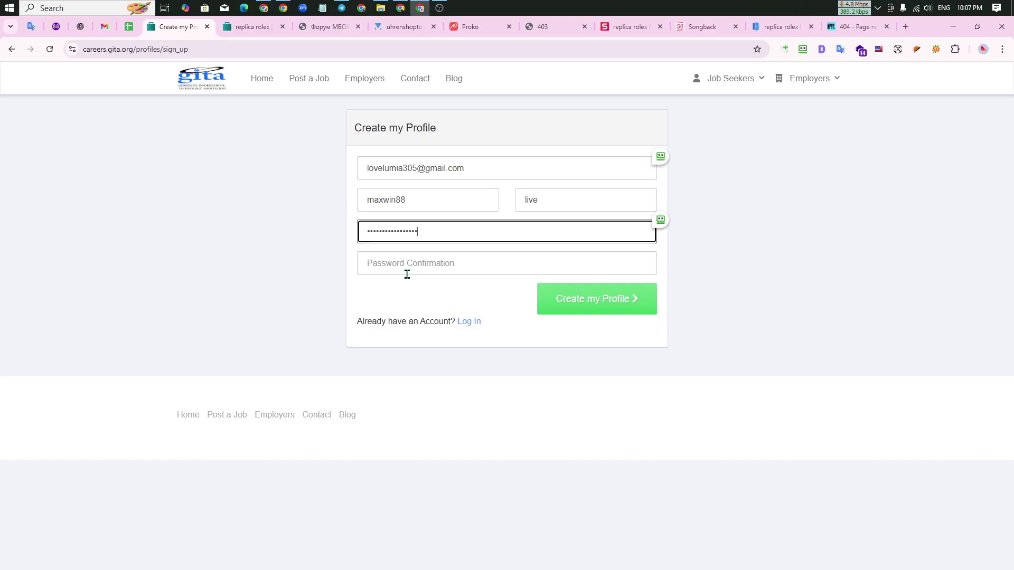
pyautogui.click(407, 274)
pyautogui.hotkey('ctrl', 'v')
pyautogui.click(597, 302)
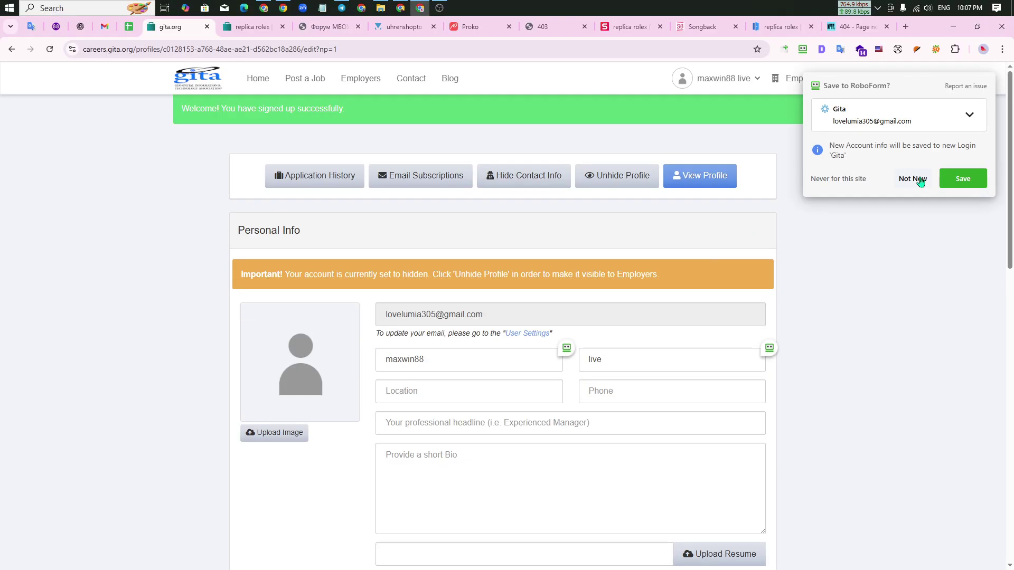
pyautogui.click(913, 179)
# Upload the image "maxwin logo 1" from the max 13.10.25 folder as the profile picture.
pyautogui.scroll(-3, 316, 286)
pyautogui.click(294, 276)
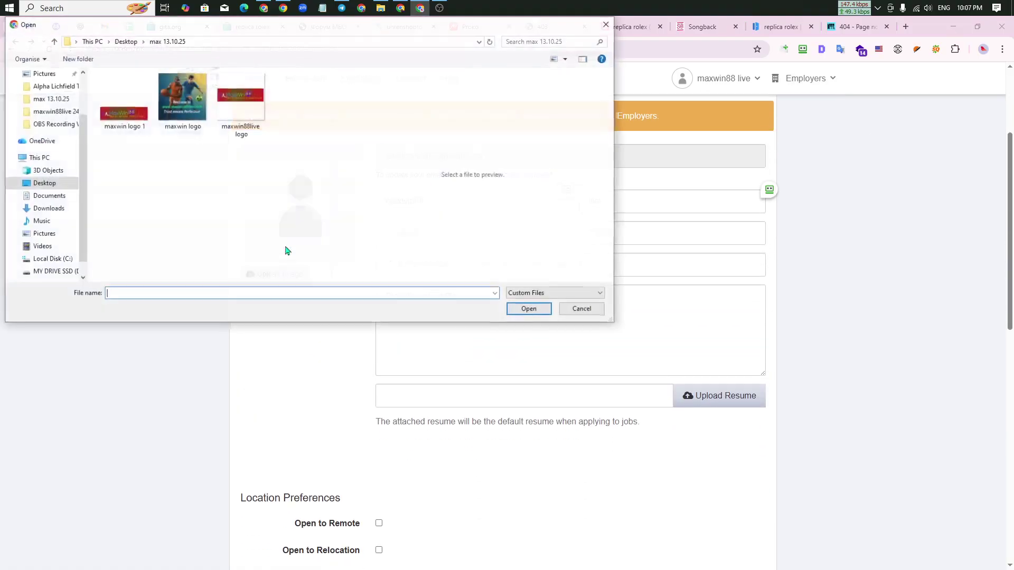
pyautogui.click(123, 101)
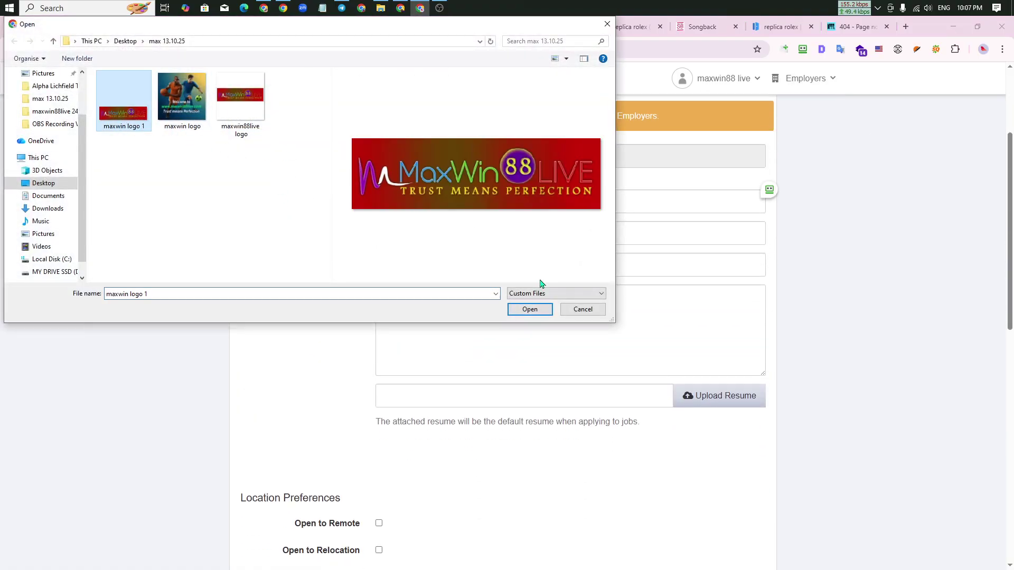
pyautogui.click(529, 309)
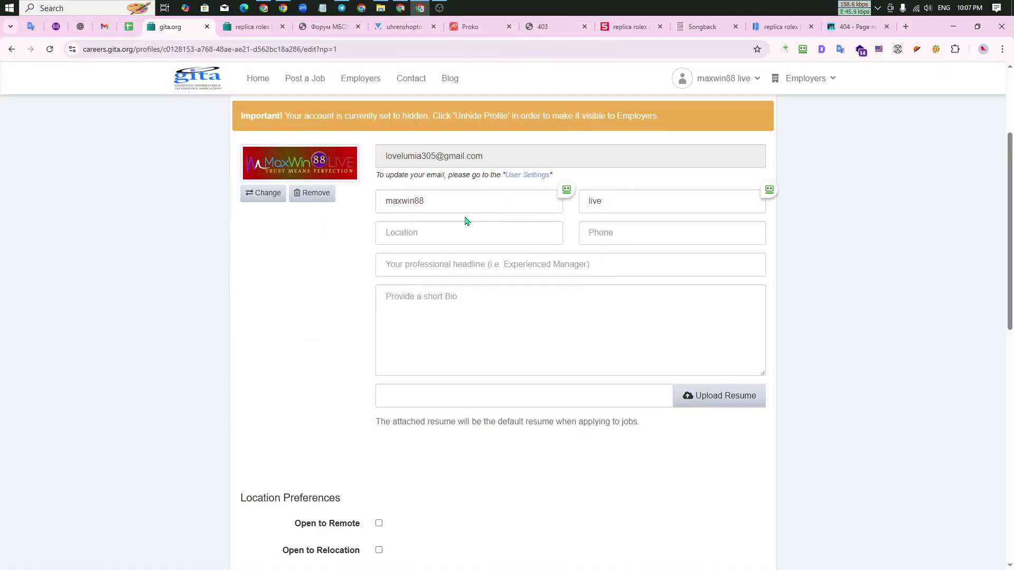
# Fill the professional headline with "Best NBA Basketball Tips & Predictions" copied from cell H2 of the MaxWin88live sheet.
pyautogui.click(567, 189)
pyautogui.click(769, 189)
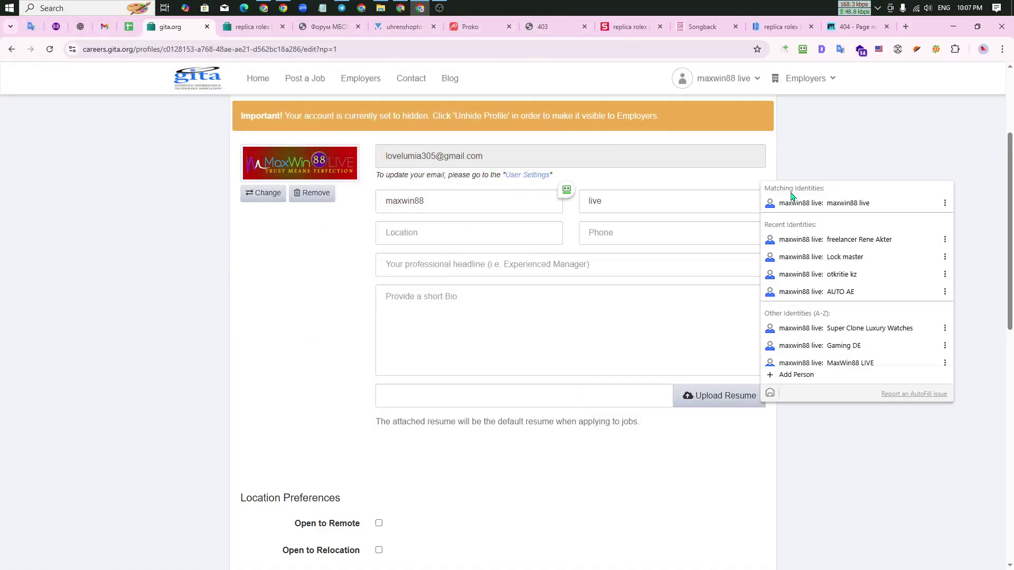
pyautogui.click(399, 228)
pyautogui.click(405, 272)
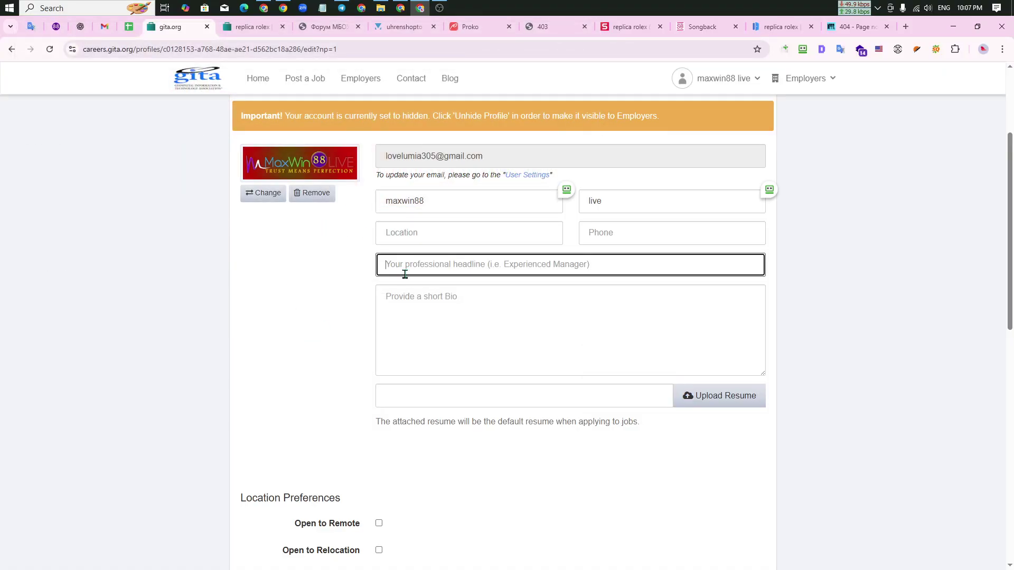
pyautogui.click(130, 28)
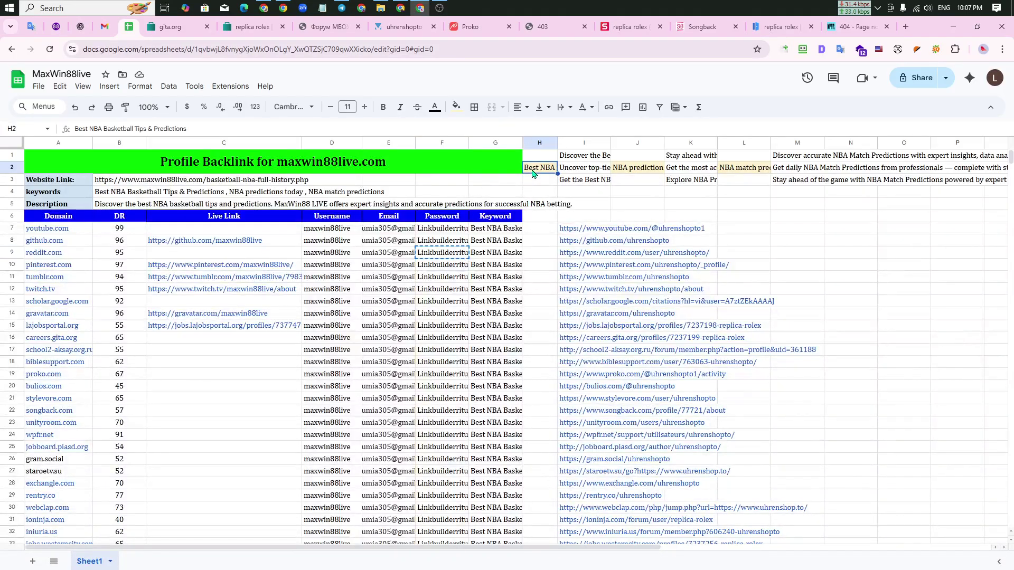
pyautogui.click(195, 29)
pyautogui.write('Best NBA Basketball Tips & Predictions')
# Fill the short bio with the "Get the Best NBA Basketball Tips & Predictions" description copied from cell I3 of the MaxWin88live sheet.
pyautogui.click(439, 301)
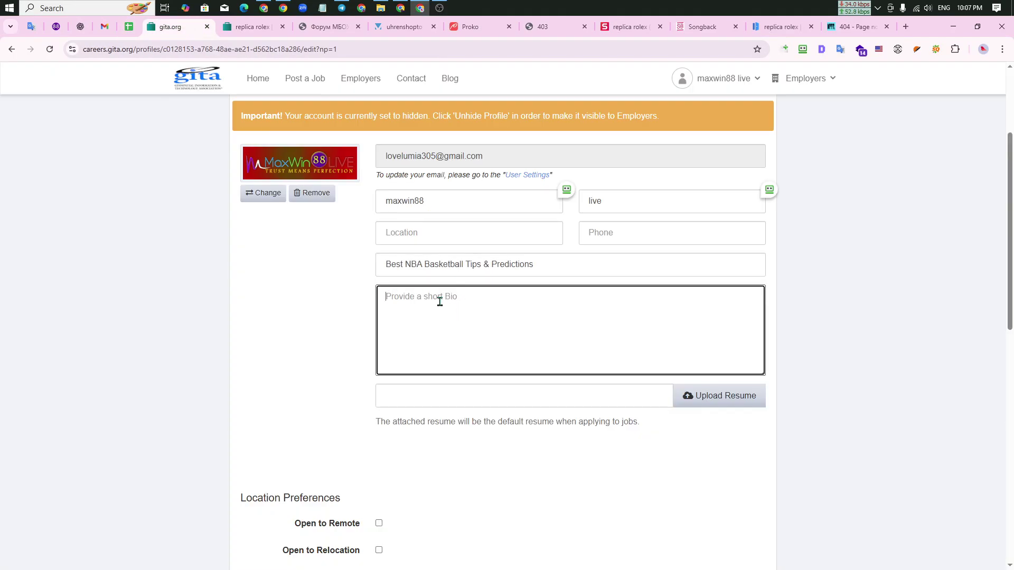
pyautogui.click(130, 27)
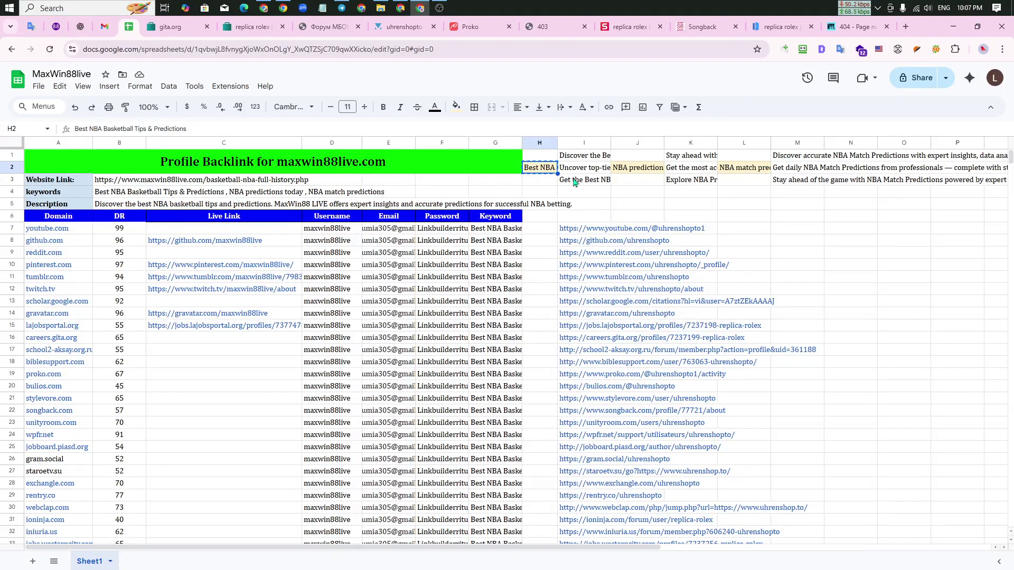
pyautogui.click(575, 182)
pyautogui.hotkey('ctrl', 'c')
pyautogui.click(170, 26)
pyautogui.hotkey('ctrl', 'v')
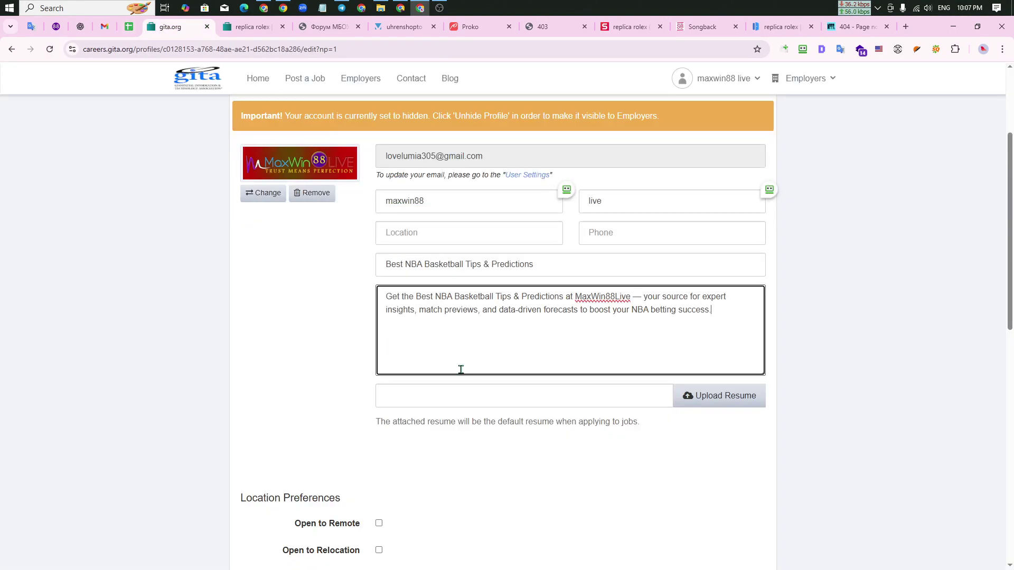
# Set the profile's website to the maxwin88live.com basketball NBA full history URL.
pyautogui.click(252, 334)
pyautogui.scroll(-5, 249, 364)
pyautogui.scroll(-2, 323, 388)
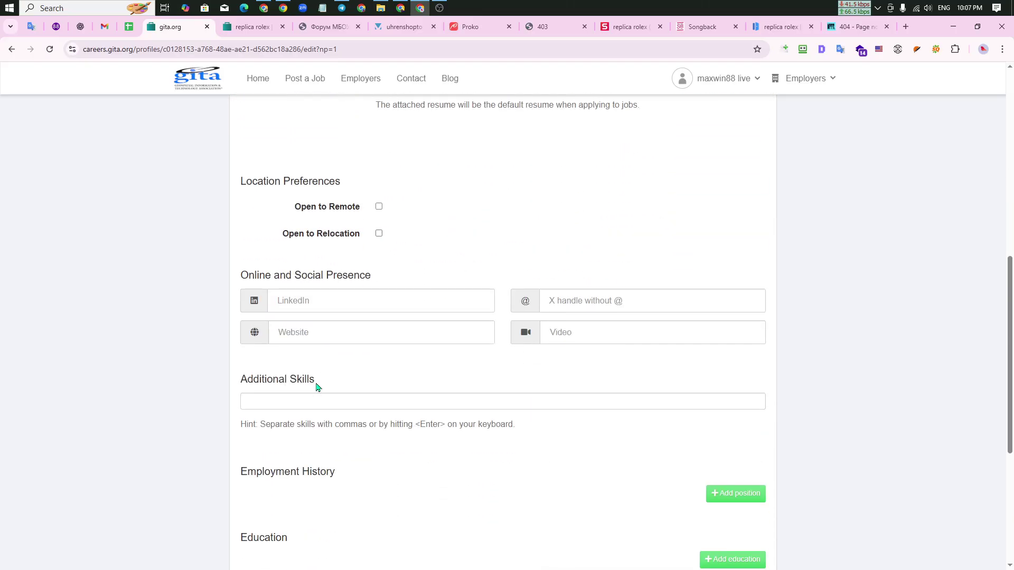
pyautogui.click(457, 332)
pyautogui.hotkey('ctrl', 'v')
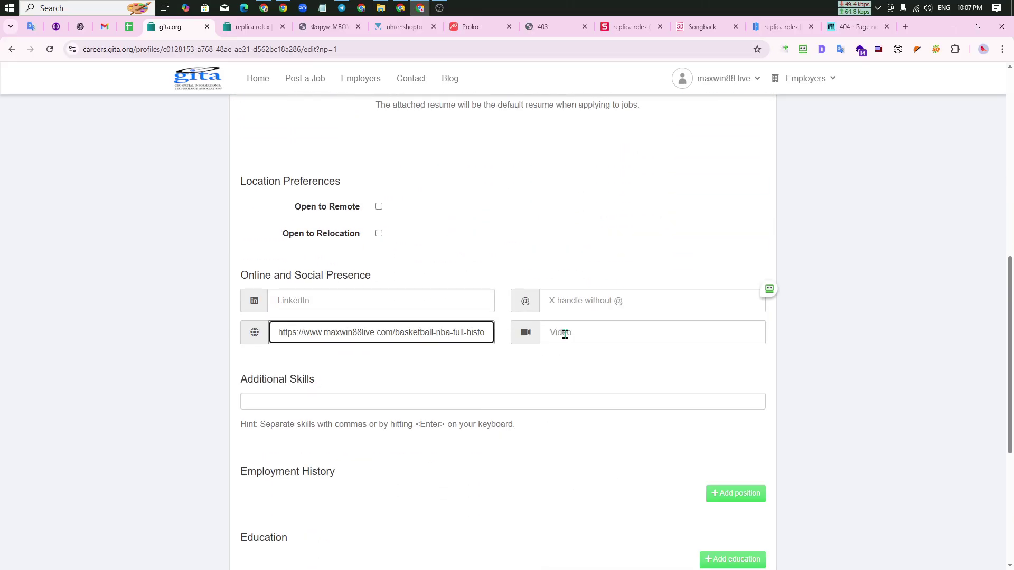
# Add the sheet's keywords as additional skills: Best NBA Basketball Tips & Predictions, NBA predictions today, NBA match predictions.
pyautogui.click(317, 400)
pyautogui.scroll(-2, 317, 369)
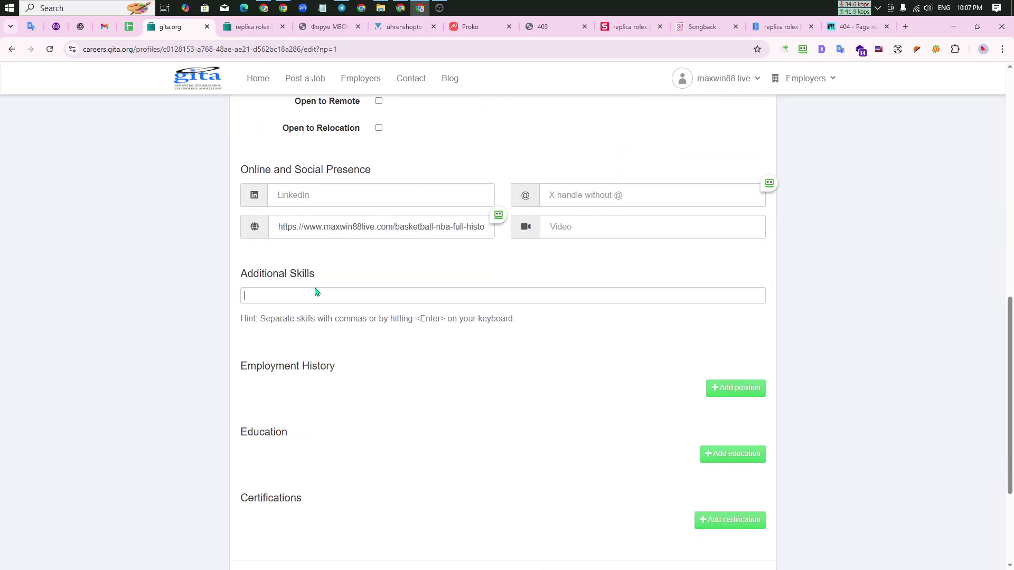
pyautogui.click(129, 27)
pyautogui.click(141, 197)
pyautogui.hotkey('ctrl', 'c')
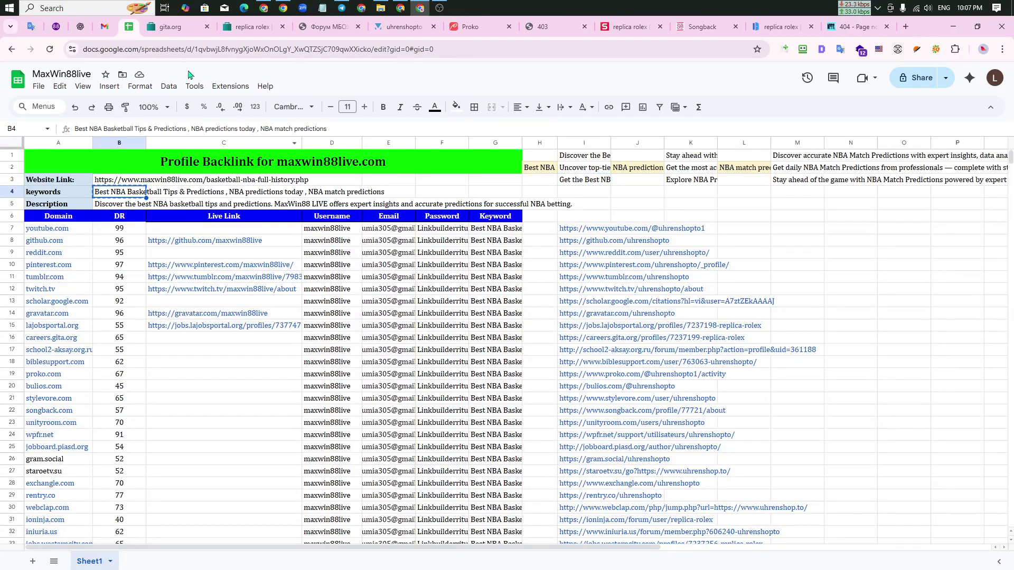
pyautogui.click(170, 26)
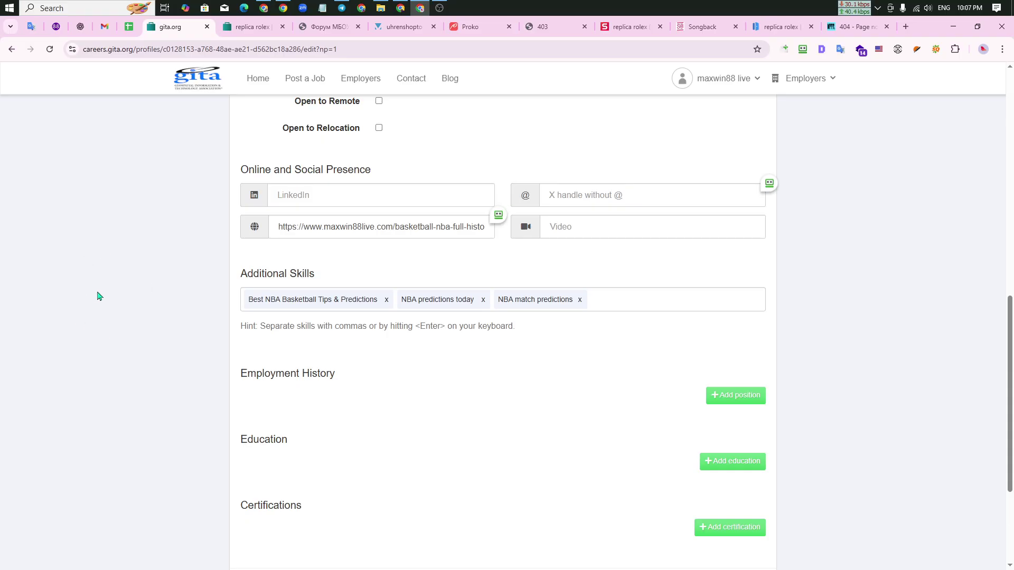
# Review the completed profile form and the hidden-account notice, and unhide the profile for employers.
pyautogui.scroll(-3, 100, 319)
pyautogui.scroll(7, 107, 335)
pyautogui.scroll(-3, 206, 362)
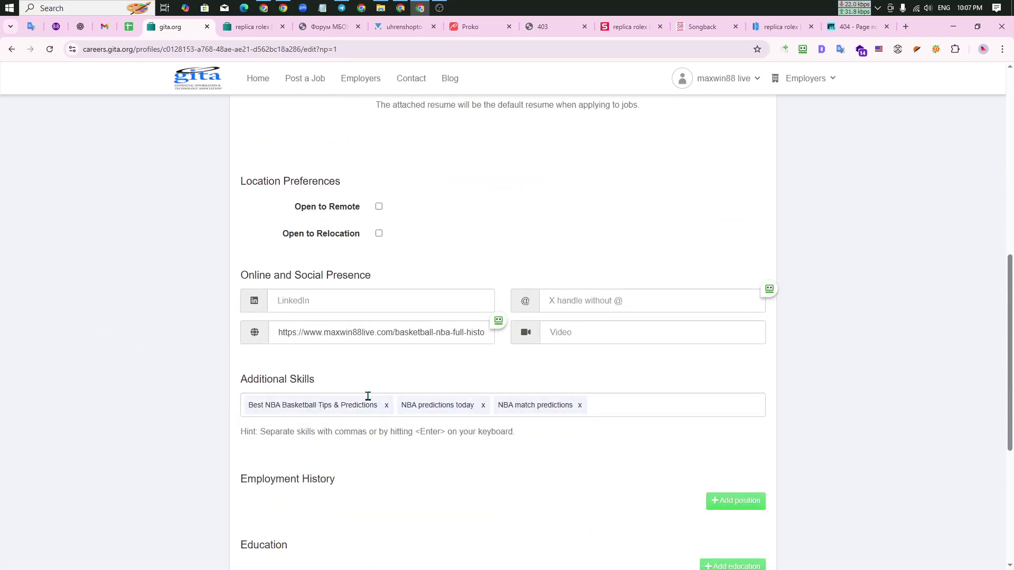
pyautogui.scroll(7, 139, 327)
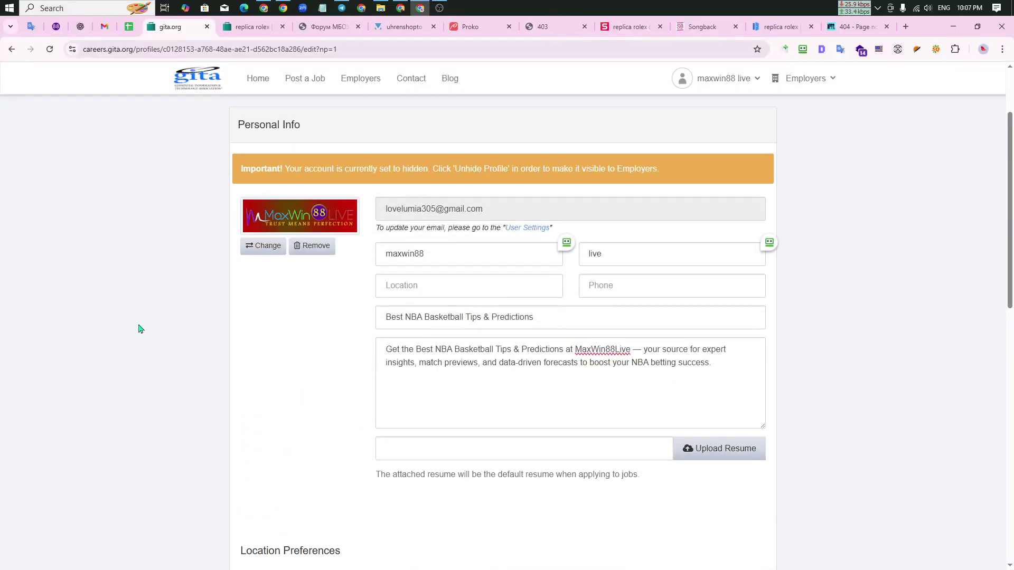
pyautogui.scroll(2, 140, 329)
pyautogui.scroll(-2, 140, 329)
pyautogui.scroll(2, 259, 366)
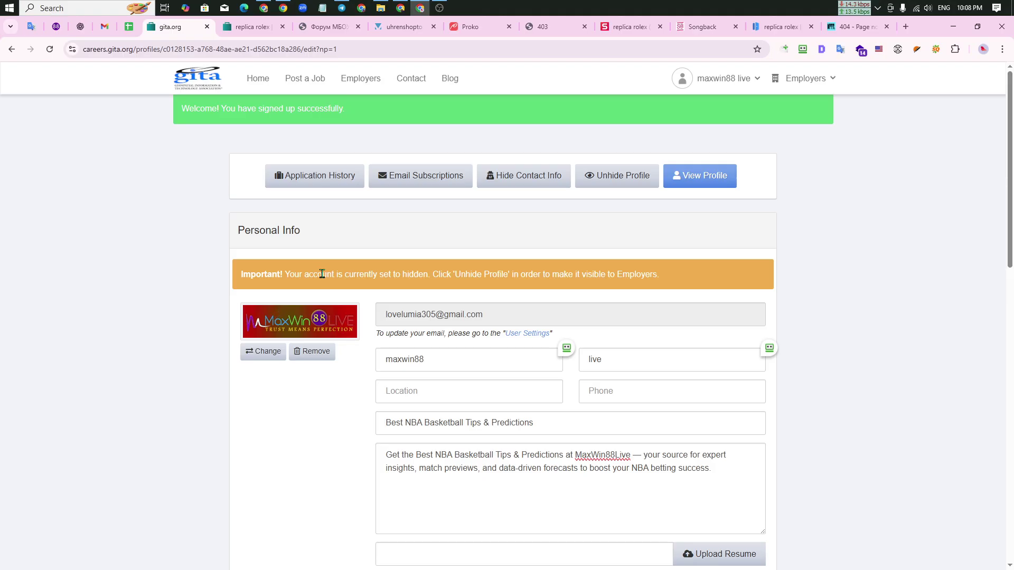
pyautogui.moveTo(290, 275); pyautogui.dragTo(677, 274)
pyautogui.click(803, 223)
pyautogui.click(632, 180)
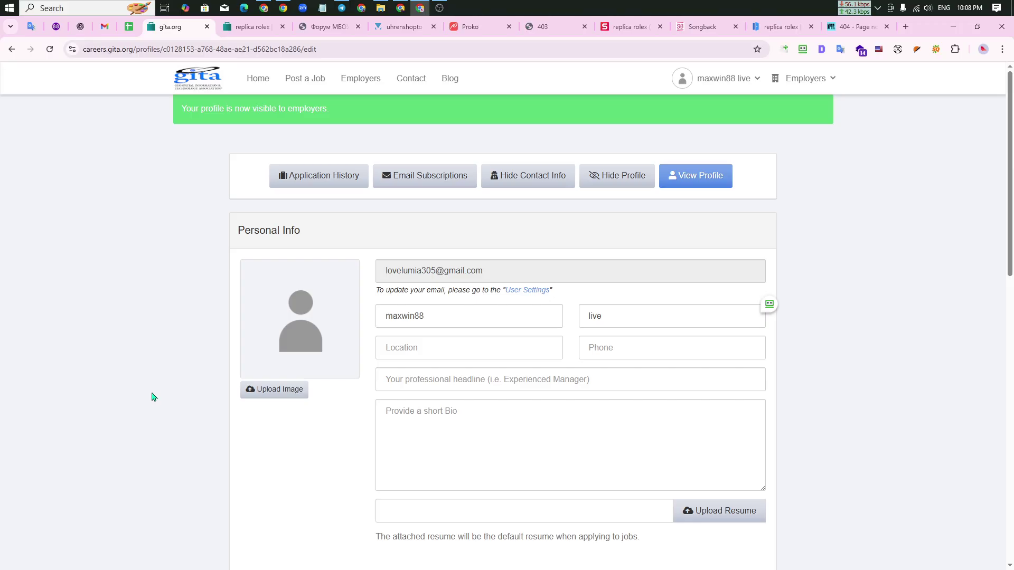
# Return to the previously filled-in profile form and save the profile with its headline, bio, website and skills.
pyautogui.scroll(-4, 156, 422)
pyautogui.scroll(-5, 161, 426)
pyautogui.scroll(9, 169, 417)
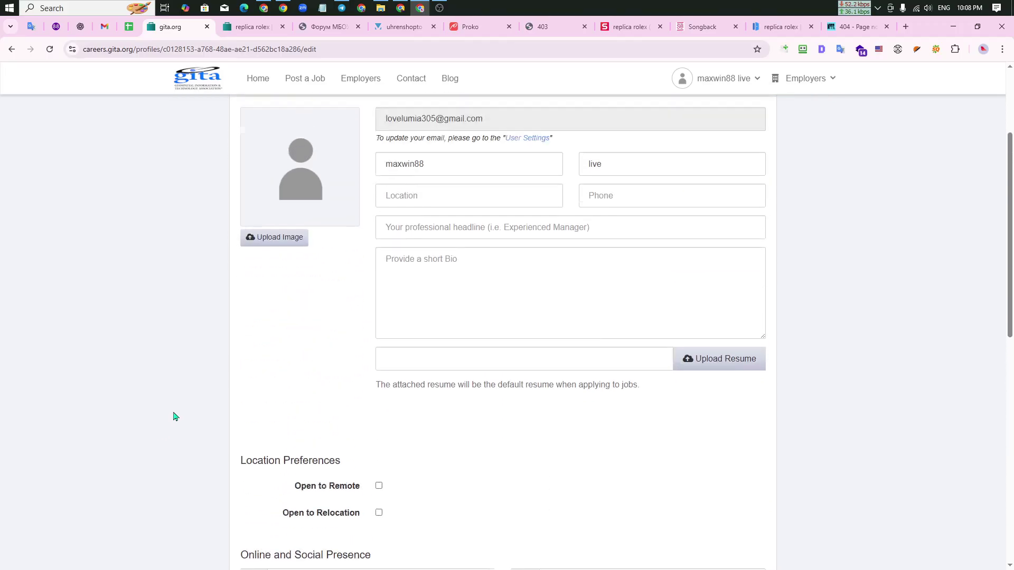
pyautogui.click(11, 49)
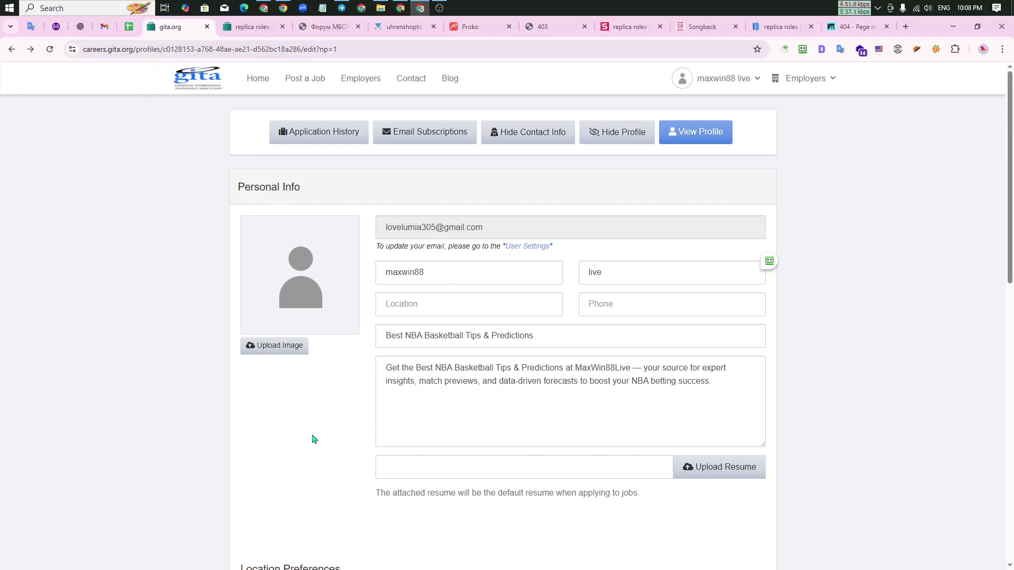
pyautogui.scroll(-5, 312, 439)
pyautogui.scroll(4, 312, 439)
pyautogui.scroll(-5, 311, 427)
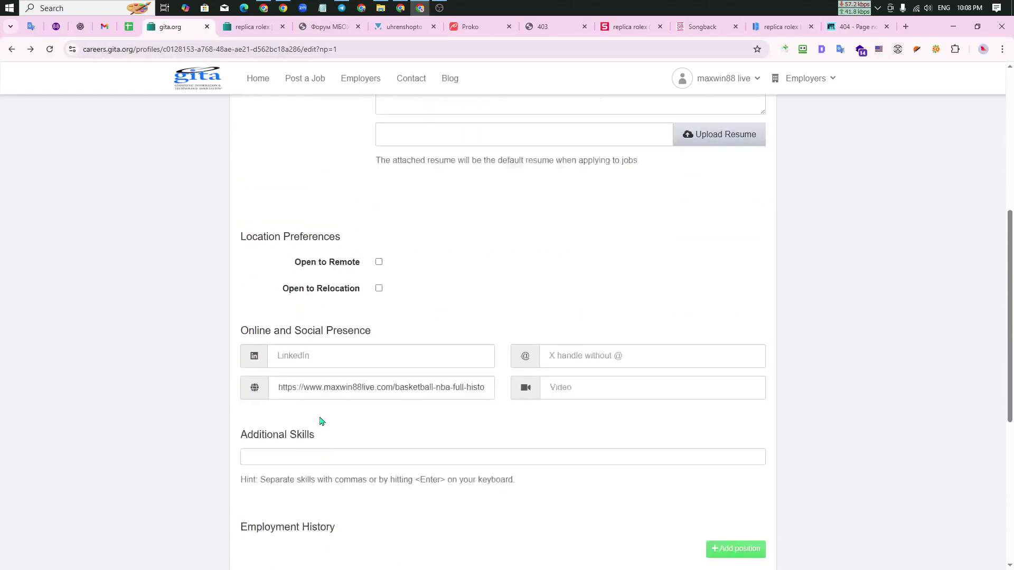
pyautogui.scroll(-7, 699, 467)
pyautogui.click(709, 432)
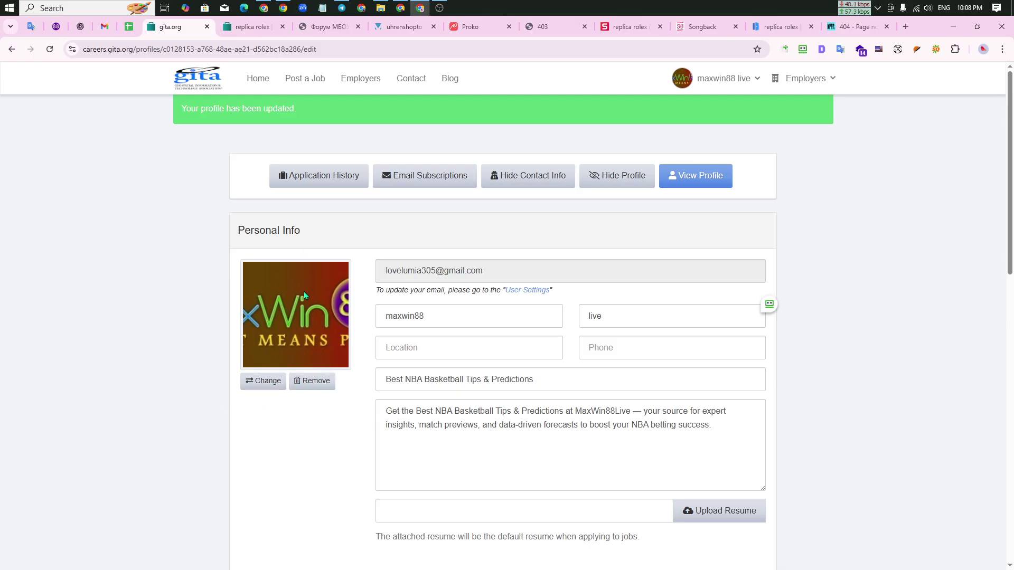
# Replace the profile picture with the "maxwin88live logo" image and save the profile.
pyautogui.click(317, 384)
pyautogui.click(253, 280)
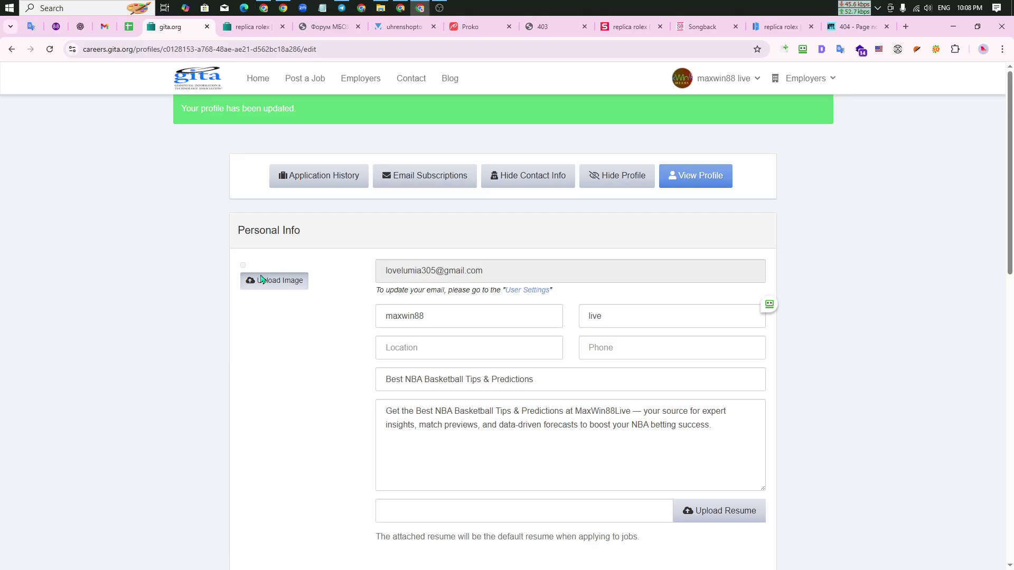
pyautogui.click(240, 101)
pyautogui.click(533, 308)
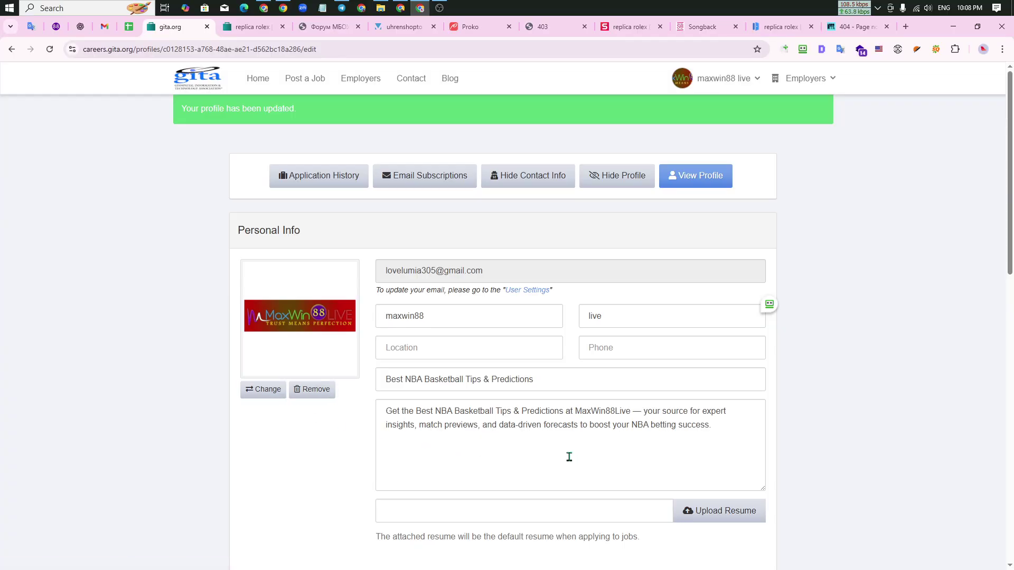
pyautogui.scroll(-13, 634, 476)
pyautogui.click(708, 448)
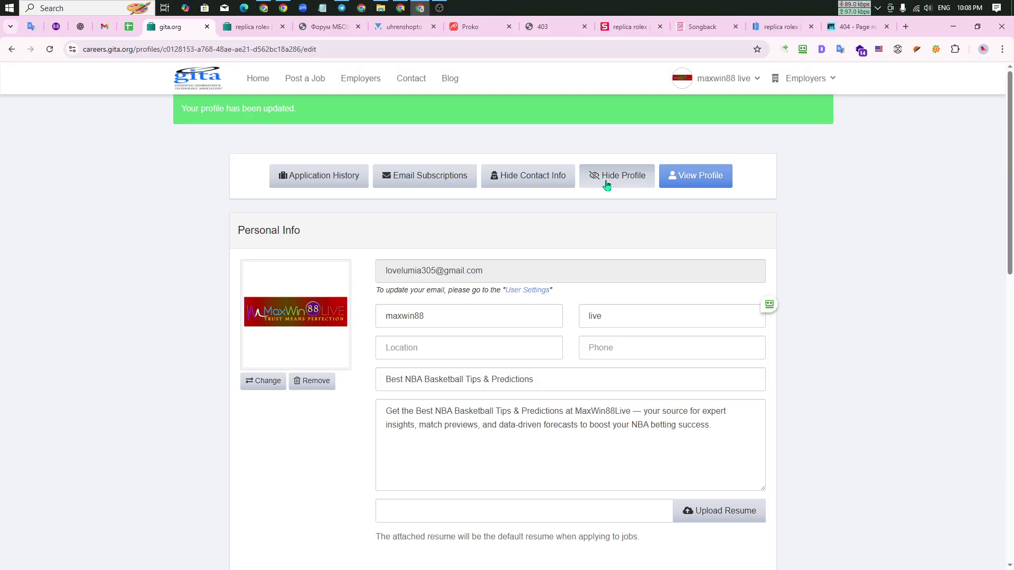
# View the public maxwin88 live profile and copy its page URL.
pyautogui.click(695, 176)
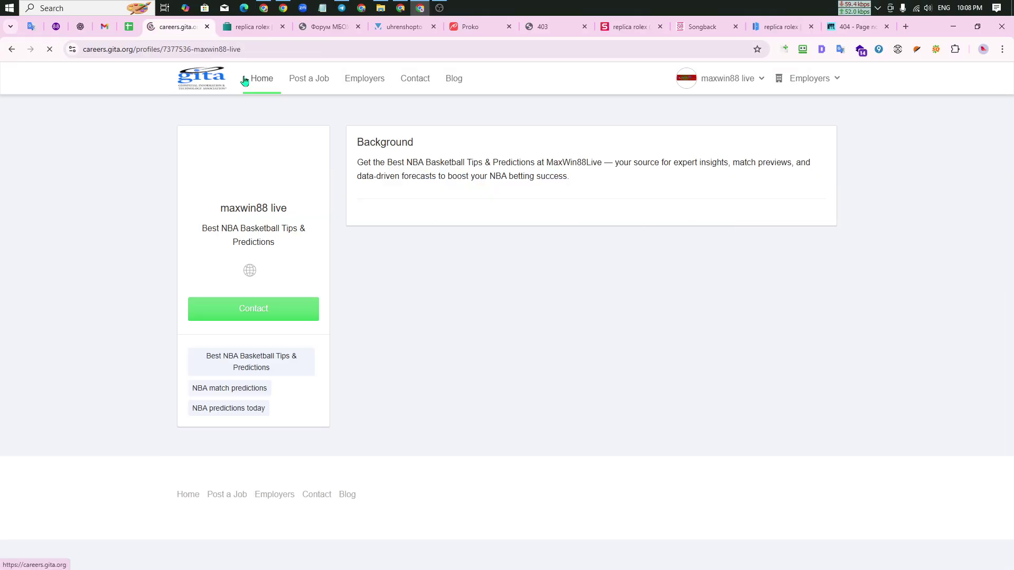
pyautogui.click(262, 51)
pyautogui.hotkey('ctrl', 'c')
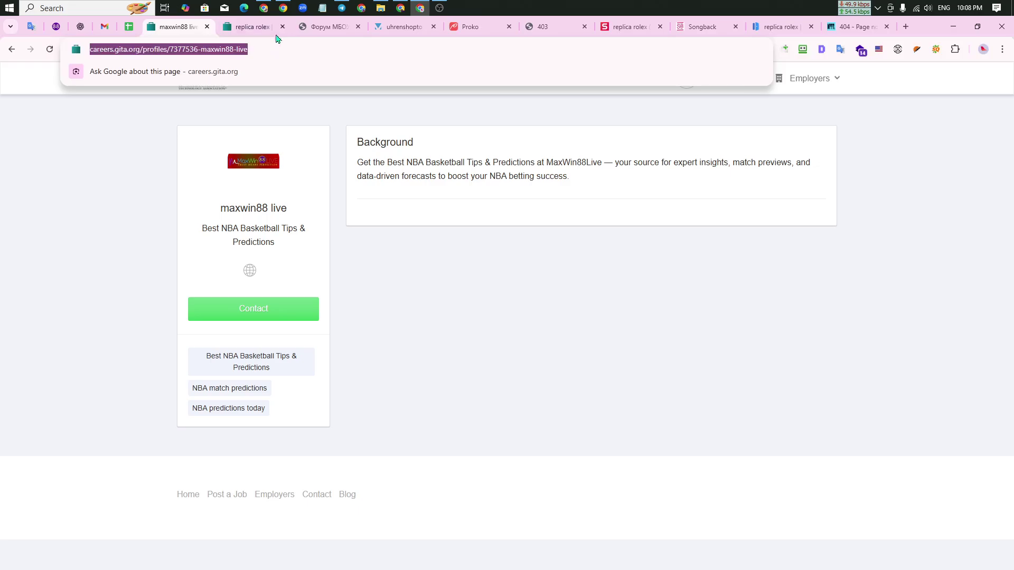
# Open the copied careers.gita.org profile URL in the signed-out browser window to check the public profile.
pyautogui.click(400, 8)
pyautogui.click(101, 27)
pyautogui.hotkey('ctrl', 'v')
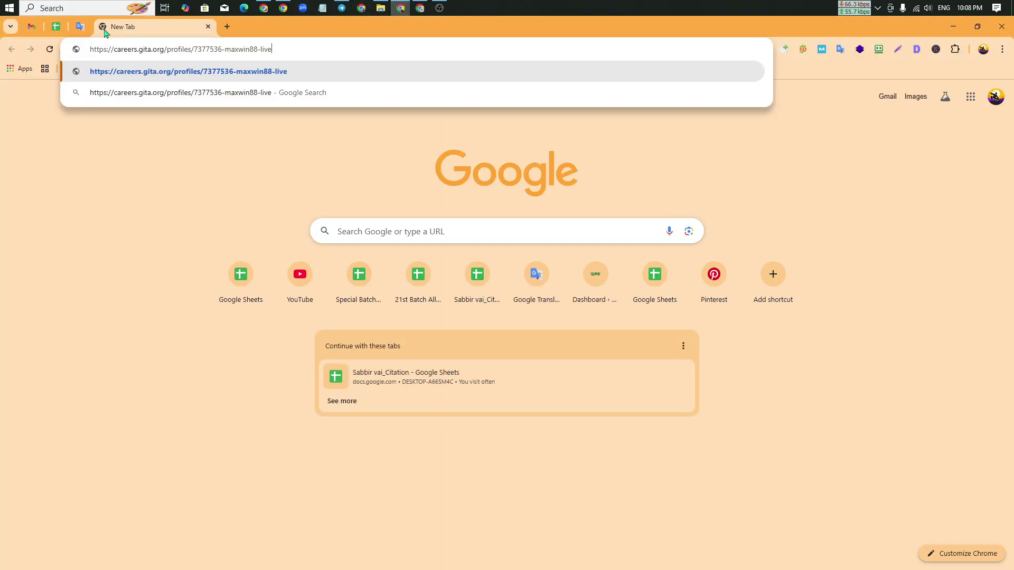
pyautogui.press('Return')
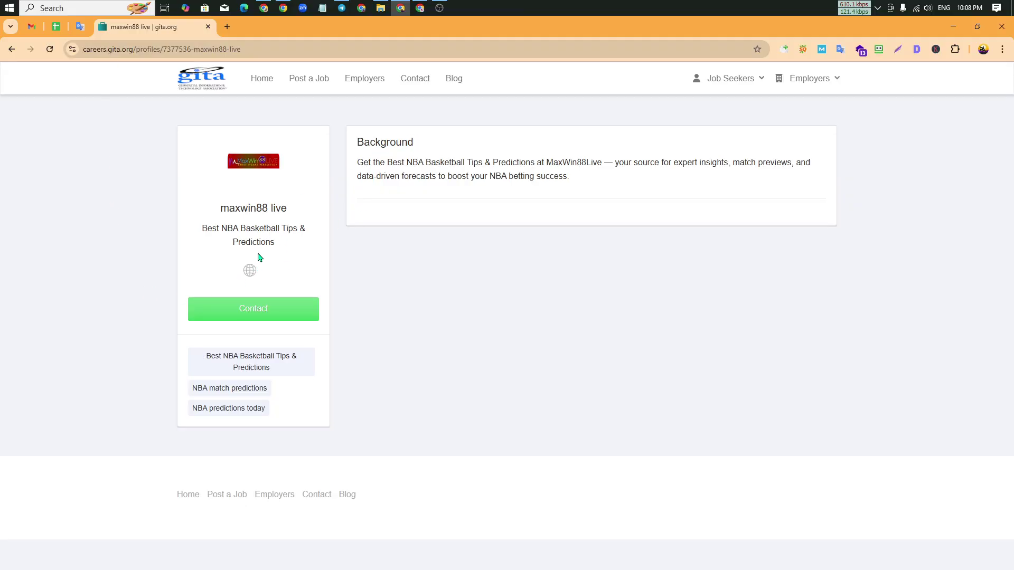
# Record the copied profile URL as the Live Link for careers.gita.org in cell C16 of the MaxWin88live sheet.
pyautogui.click(419, 8)
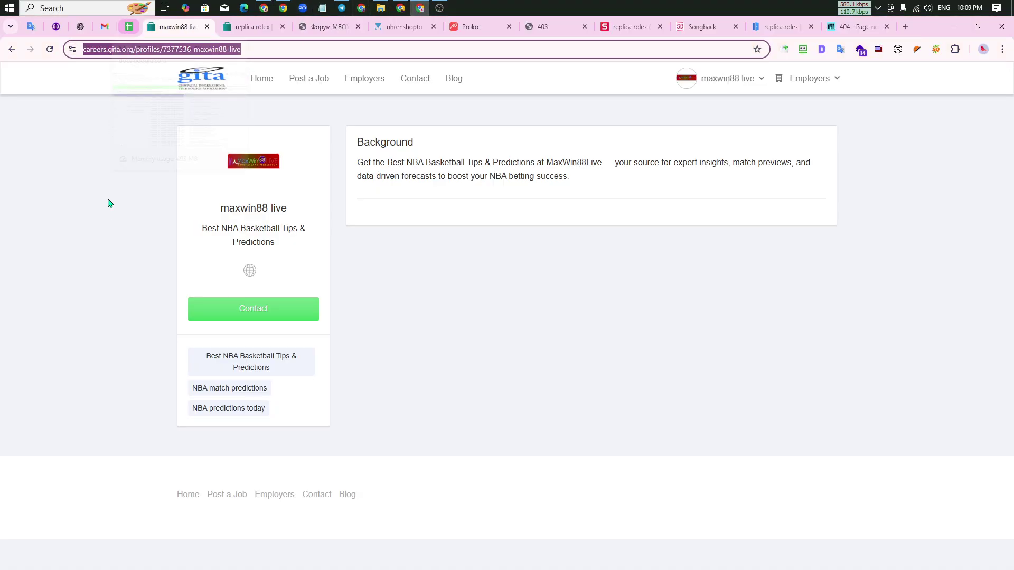
pyautogui.click(130, 27)
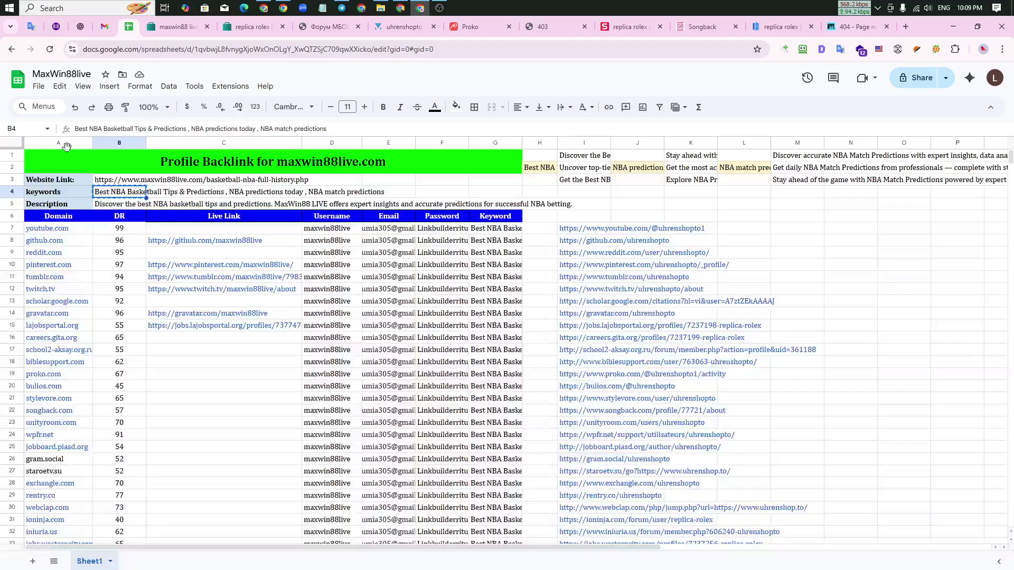
pyautogui.click(160, 345)
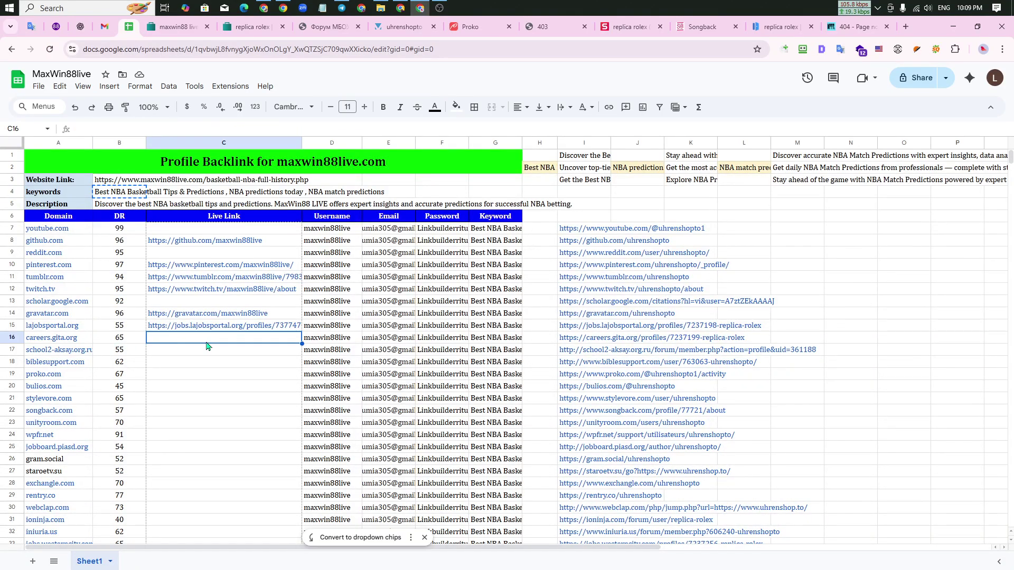
pyautogui.hotkey('ctrl', 'v')
# Copy the lajobsportal.org live link from cell C15 and check it in the signed-out browser window.
pyautogui.click(244, 327)
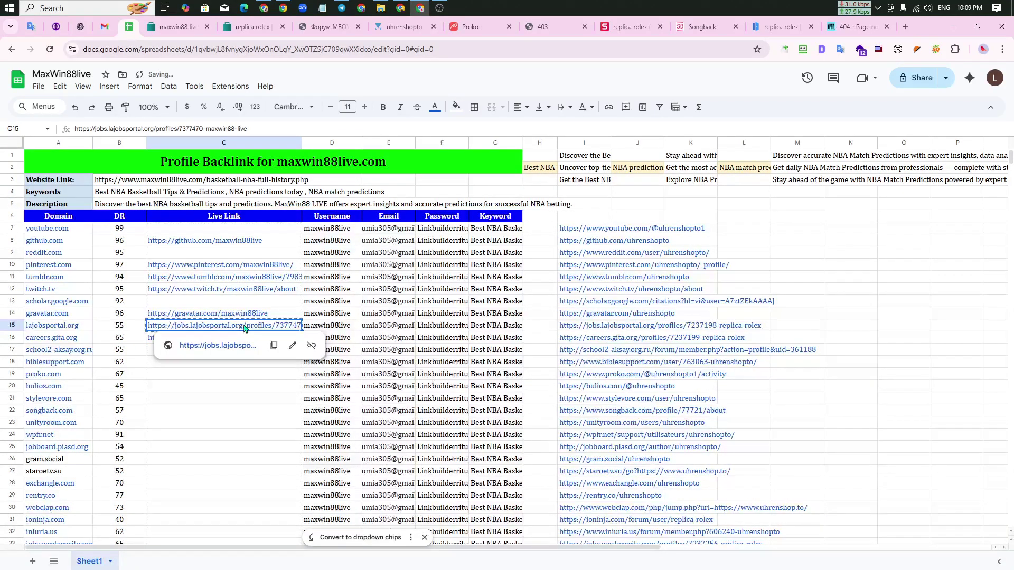
pyautogui.click(400, 8)
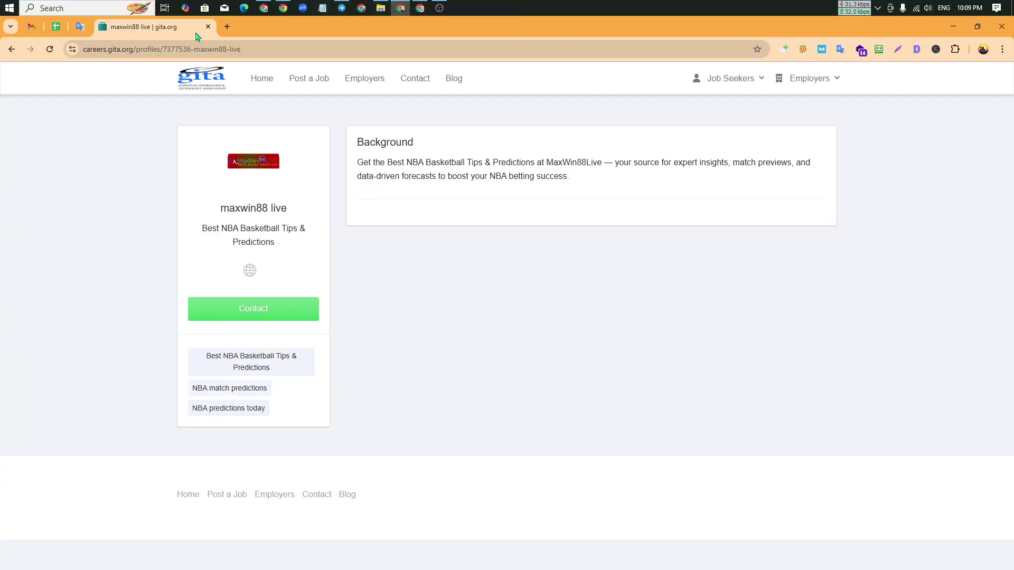
pyautogui.click(232, 31)
pyautogui.write('https://jobs.lajobsportal.org/profiles/7377470-maxwin88-live')
pyautogui.press('Return')
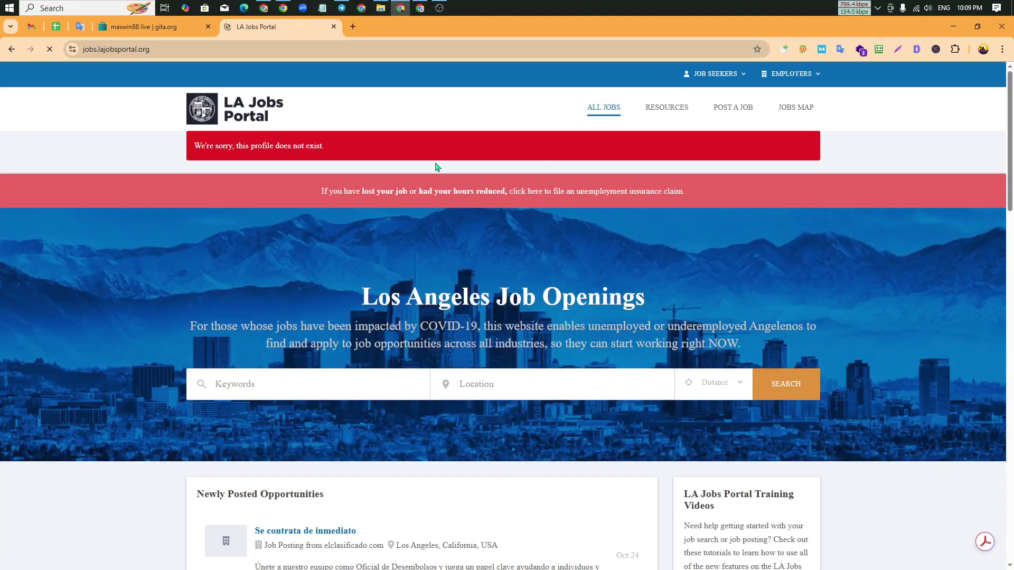
# Open the same lajobsportal.org profile link in a new tab of the signed-in browser window.
pyautogui.click(420, 8)
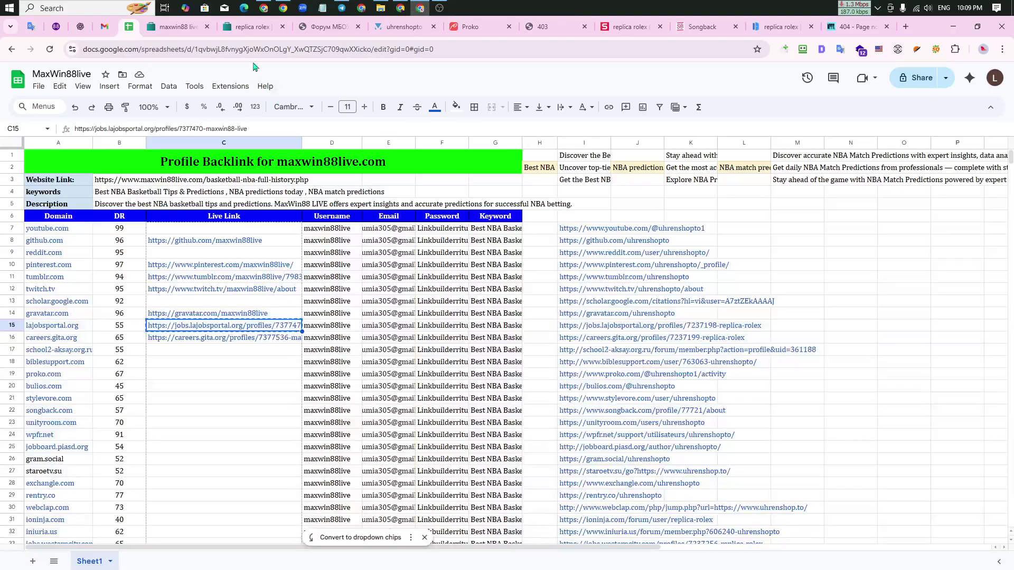
pyautogui.click(905, 27)
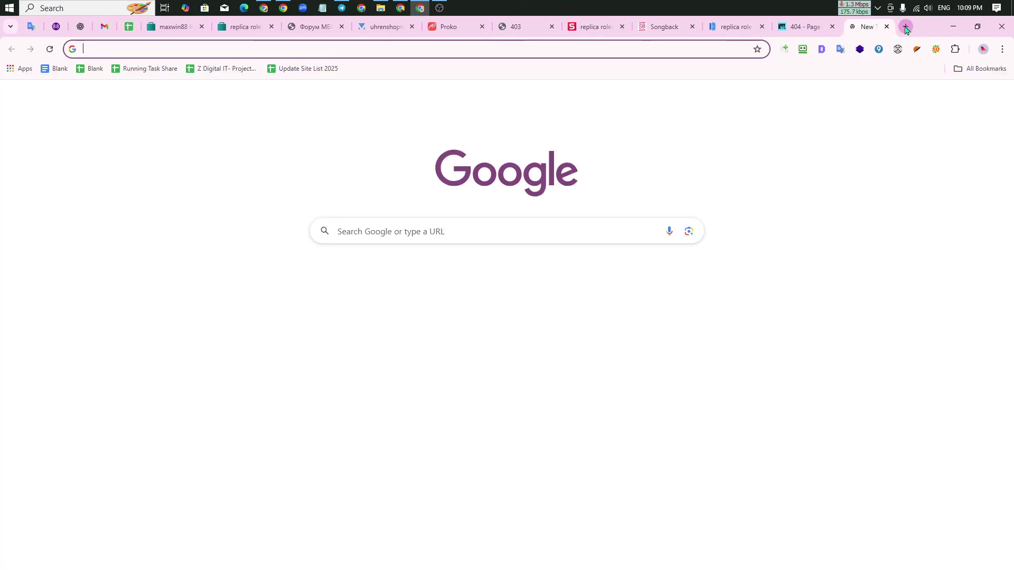
pyautogui.hotkey('ctrl', 'v')
pyautogui.press('Return')
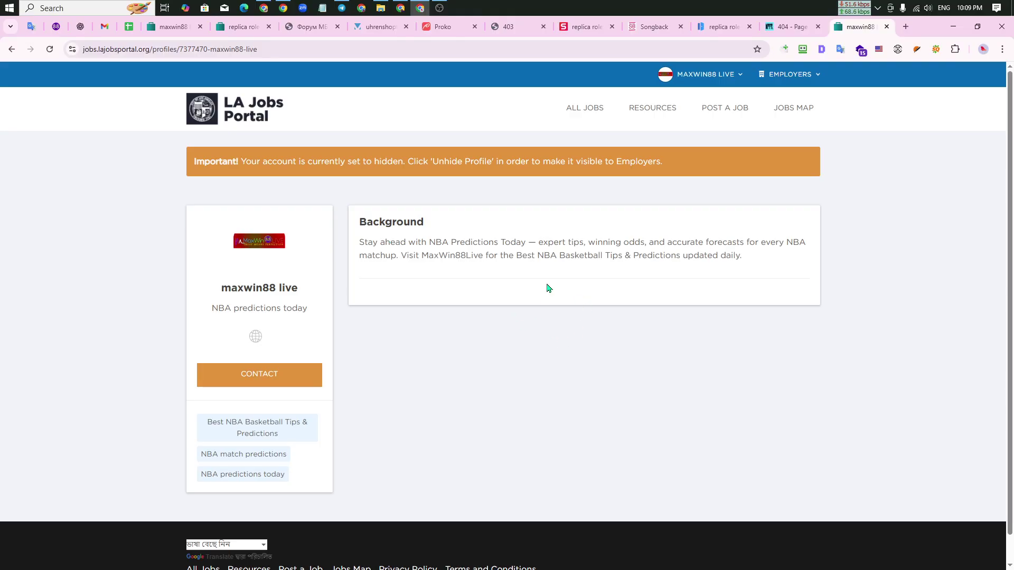
# Edit the LA Jobs Portal profile so it is unhidden for employers with contact info shown, and save it.
pyautogui.click(701, 75)
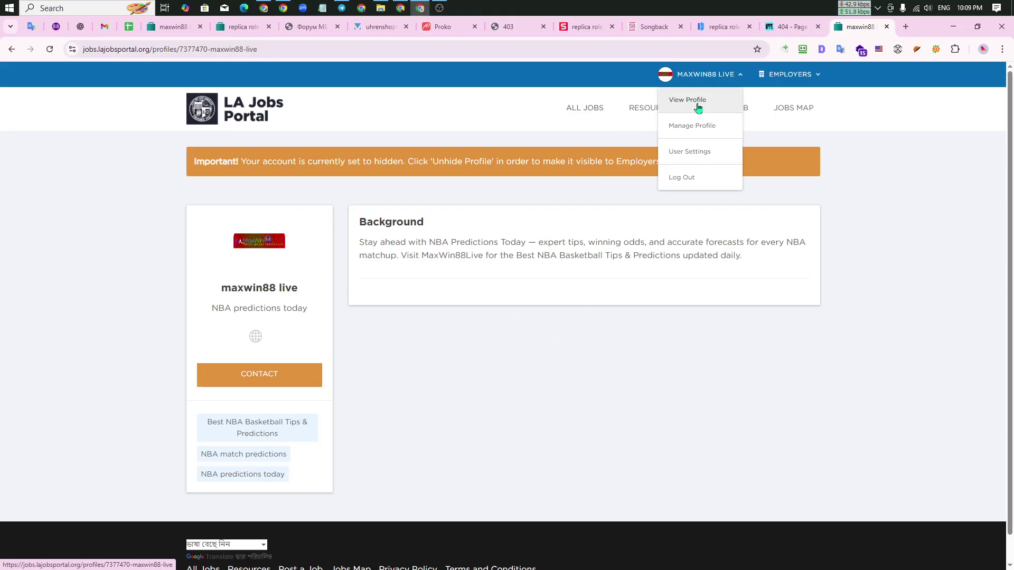
pyautogui.click(694, 125)
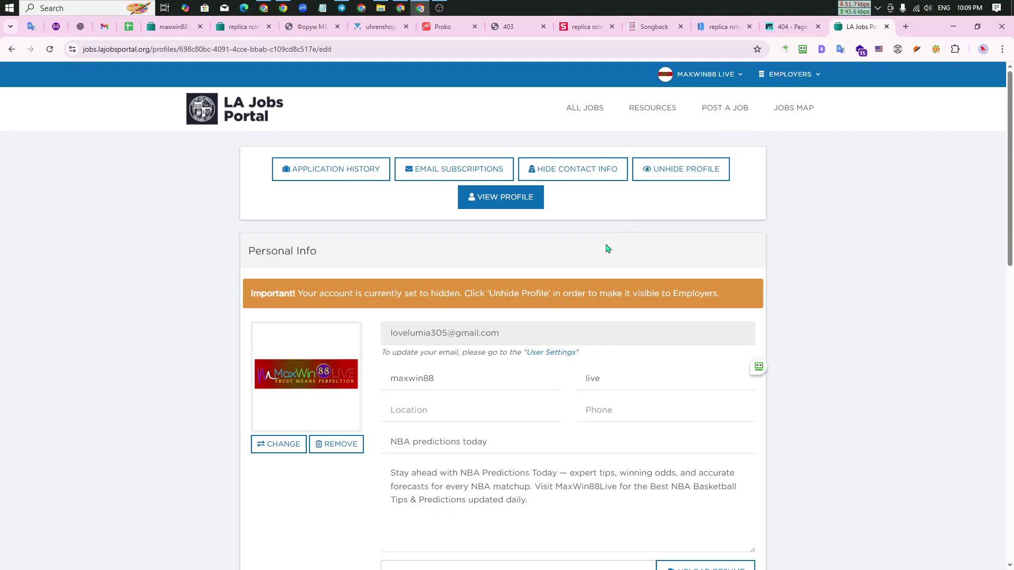
pyautogui.click(571, 171)
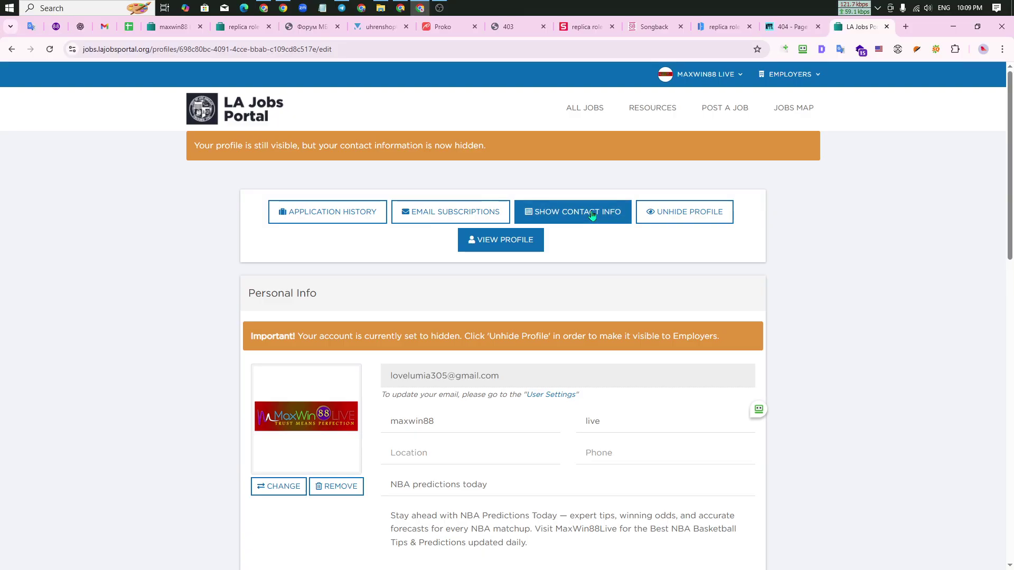
pyautogui.click(590, 202)
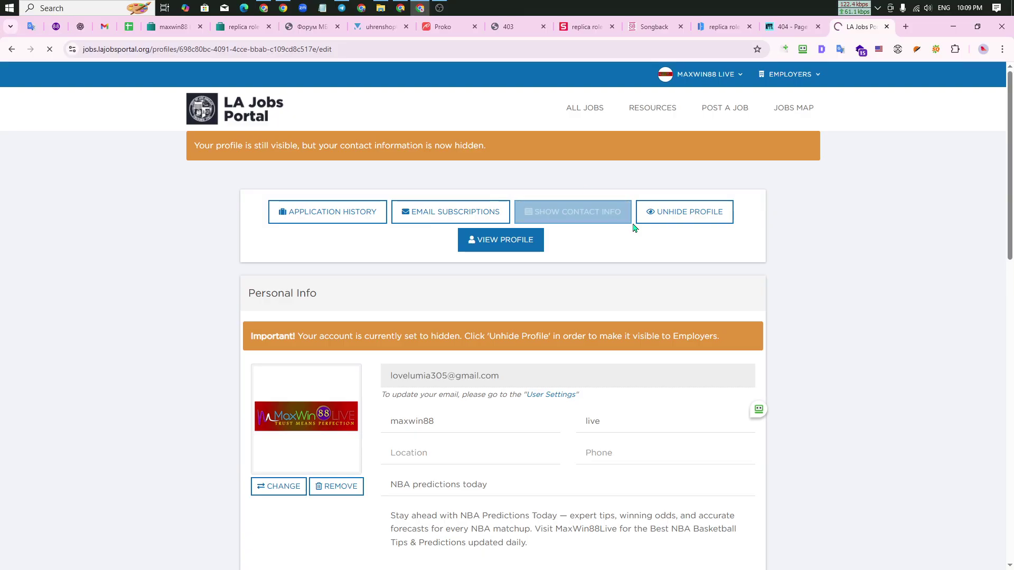
pyautogui.click(691, 215)
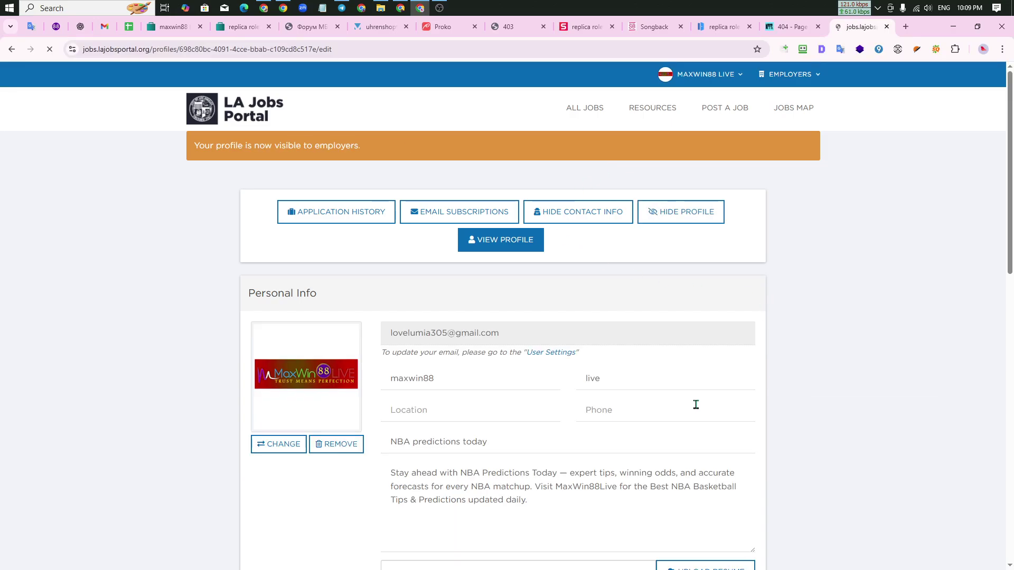
pyautogui.scroll(-3, 517, 452)
pyautogui.scroll(-10, 581, 444)
pyautogui.click(703, 438)
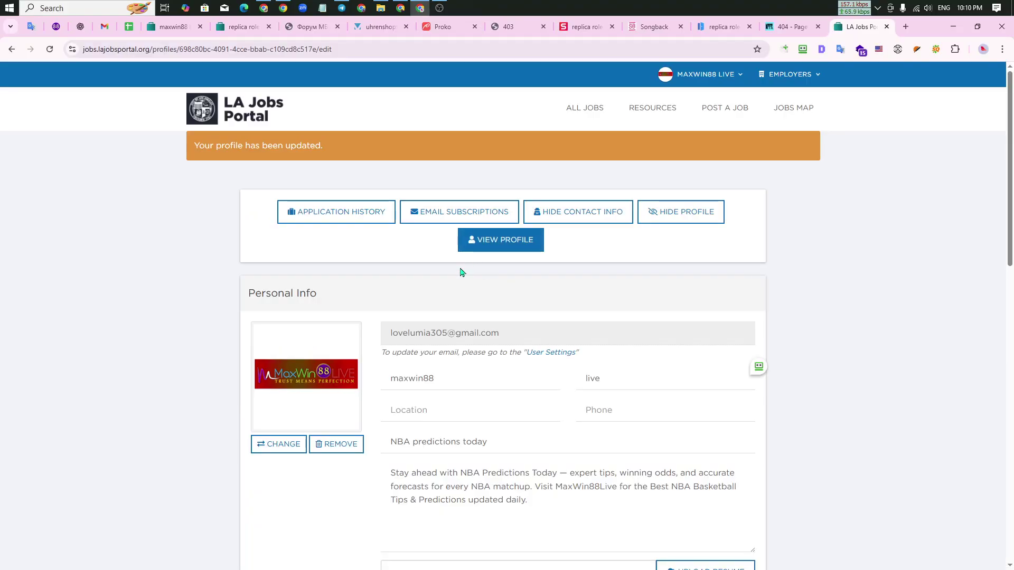
# View the updated LA Jobs Portal profile, copy its URL and check it in the signed-out browser window.
pyautogui.click(499, 240)
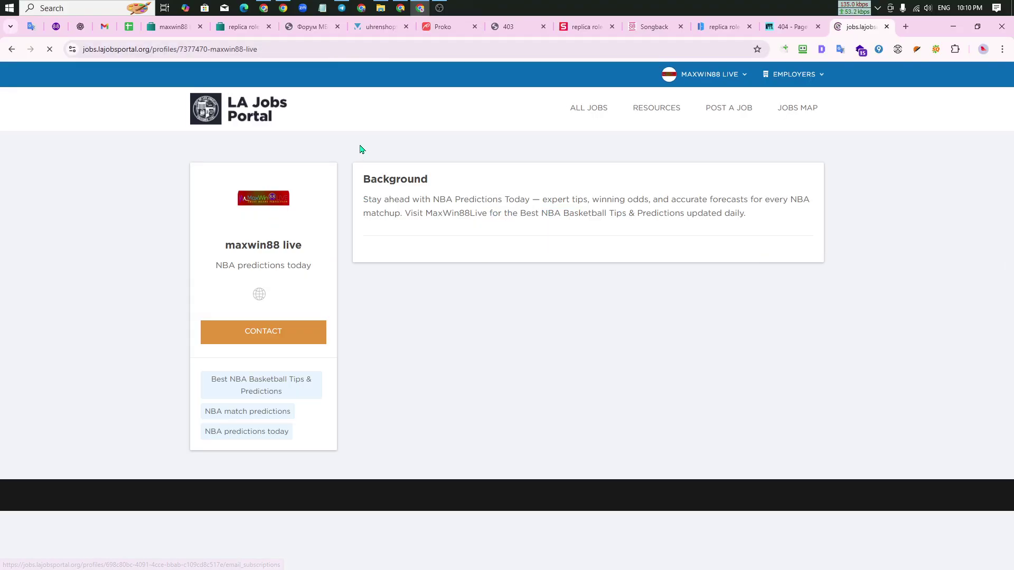
pyautogui.click(283, 48)
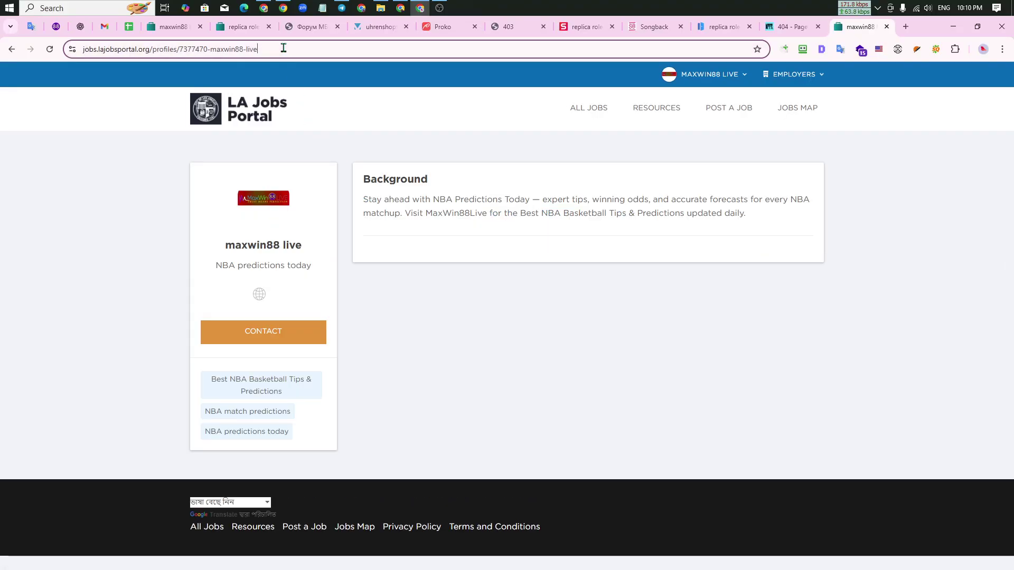
pyautogui.click(401, 8)
pyautogui.click(353, 26)
pyautogui.write('https://jobs.lajobsportal.org/profiles/7377470-maxwin88-live')
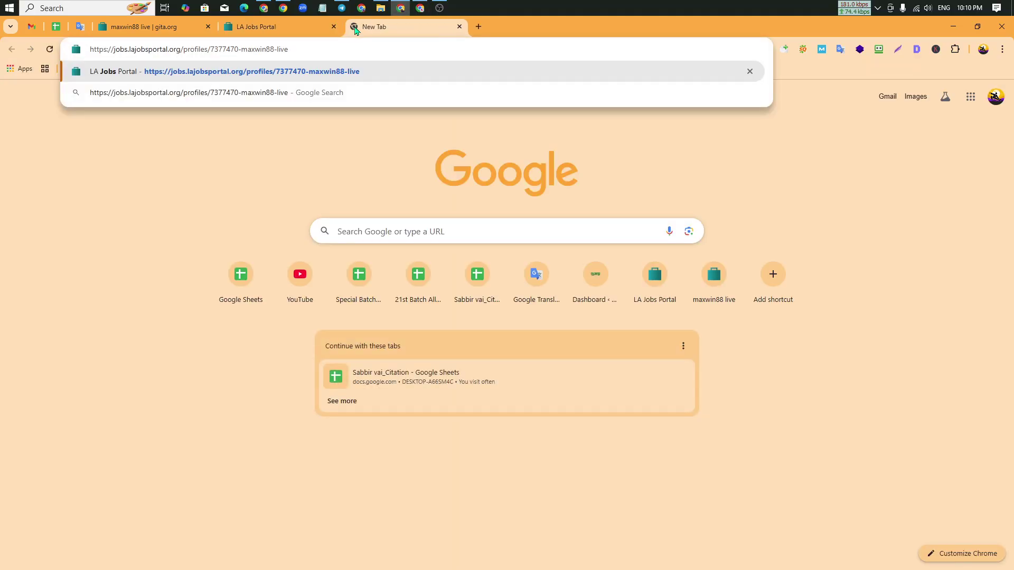
pyautogui.press('Return')
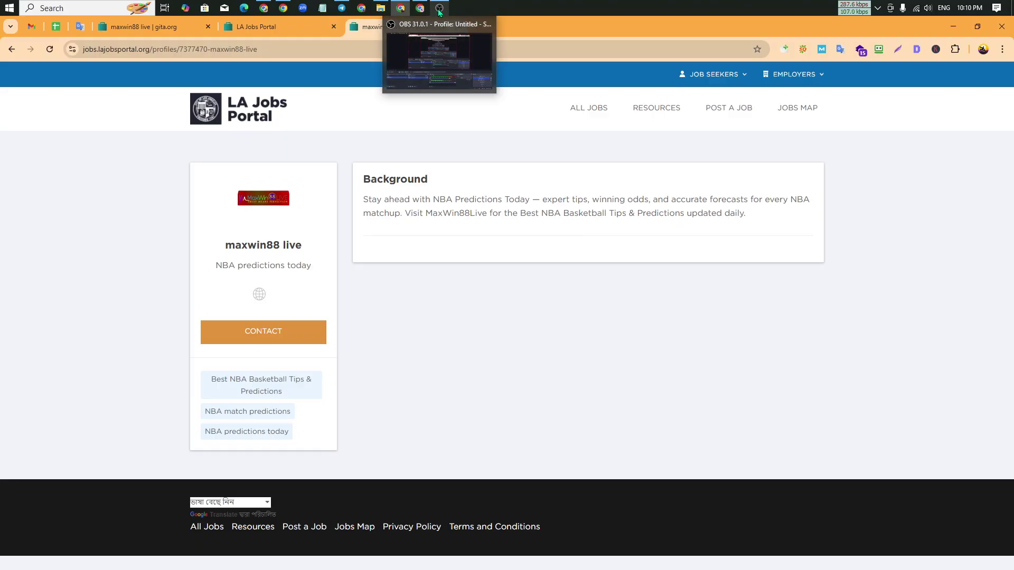
# Return to the signed-in browser window and close both careers.gita.org profile tabs and the school2-aksay.org.ru forum tab.
pyautogui.click(419, 8)
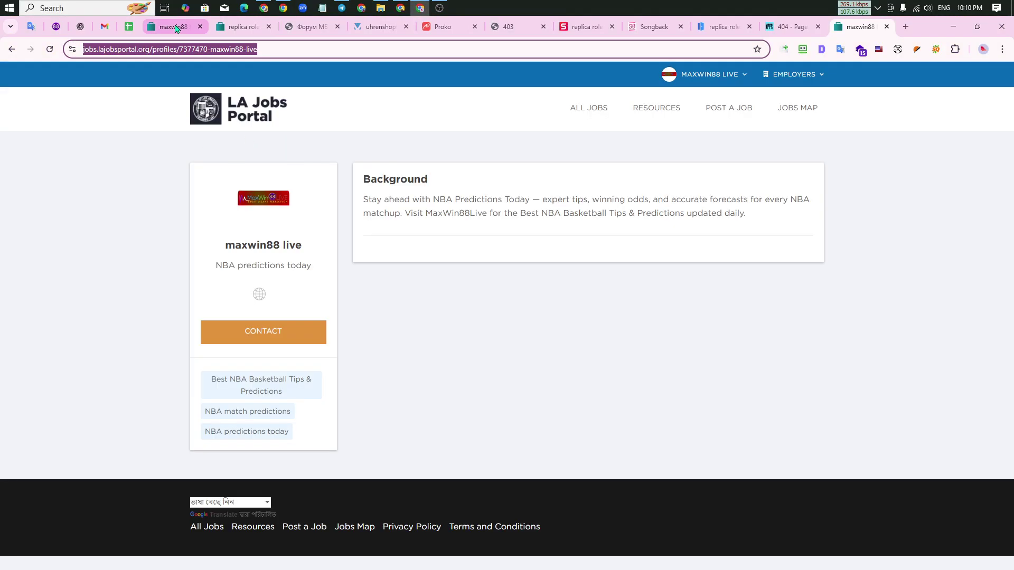
pyautogui.click(191, 26)
pyautogui.click(199, 27)
pyautogui.click(200, 26)
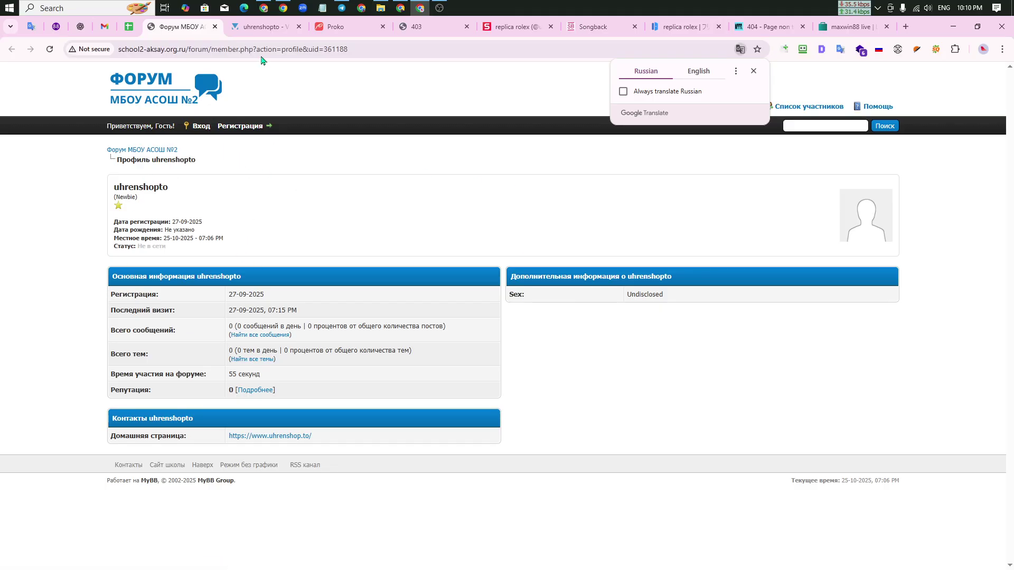
pyautogui.click(222, 30)
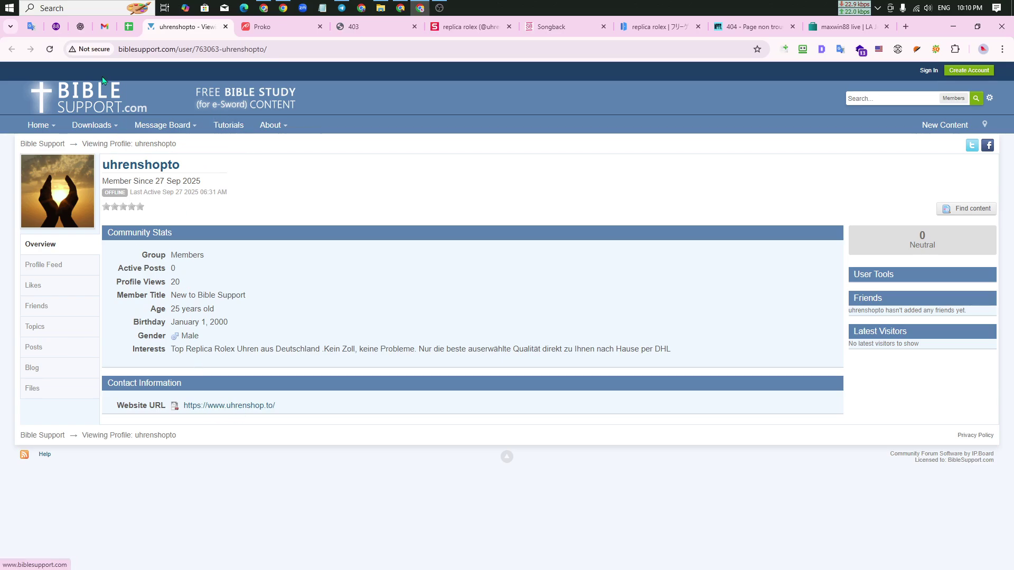
# Open the Bible Support home page in a new tab ahead of the sample profile and go to its registration form.
pyautogui.rightClick(94, 96)
pyautogui.click(129, 106)
pyautogui.moveTo(231, 31); pyautogui.dragTo(155, 30)
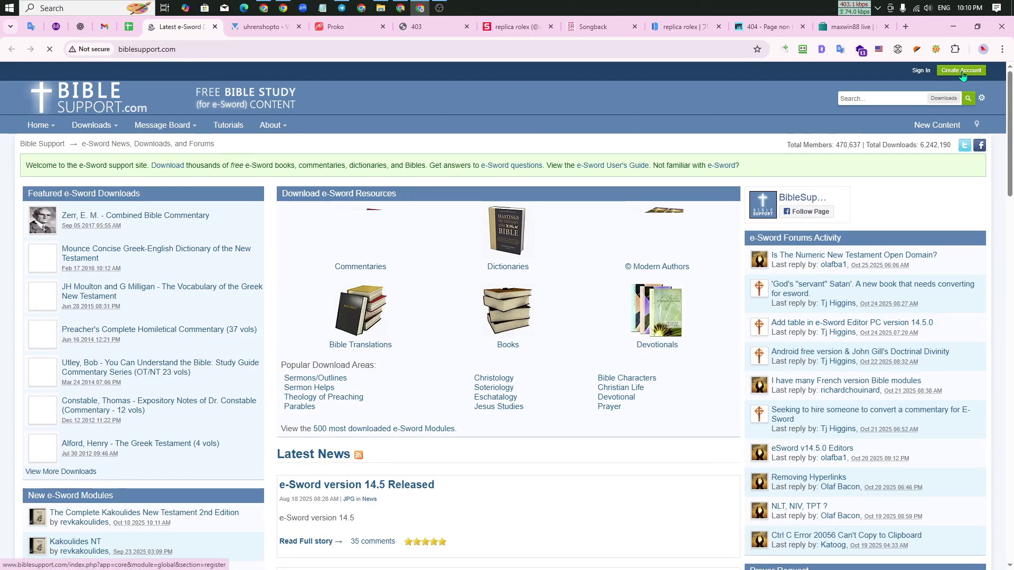
pyautogui.click(961, 75)
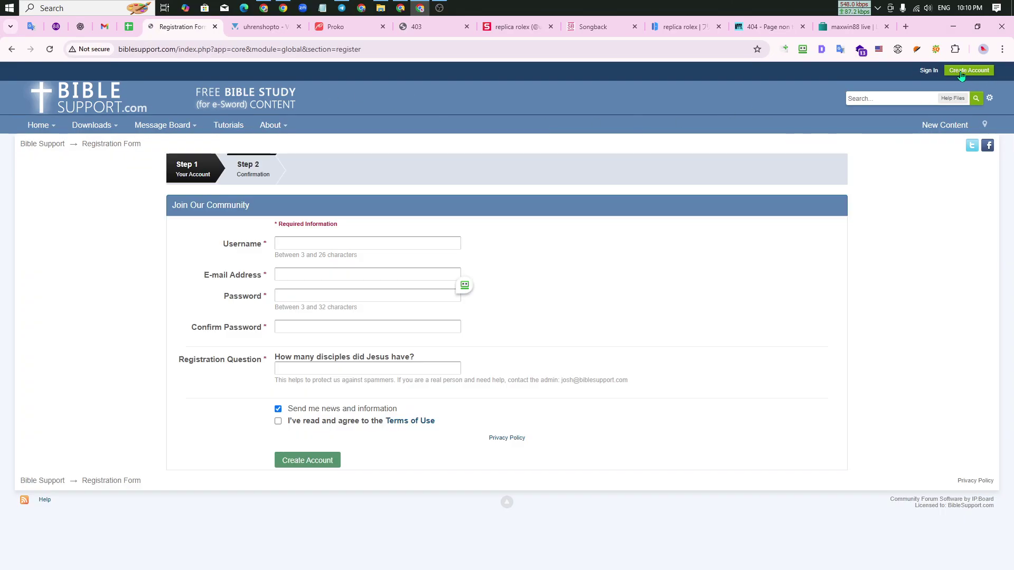
pyautogui.click(343, 244)
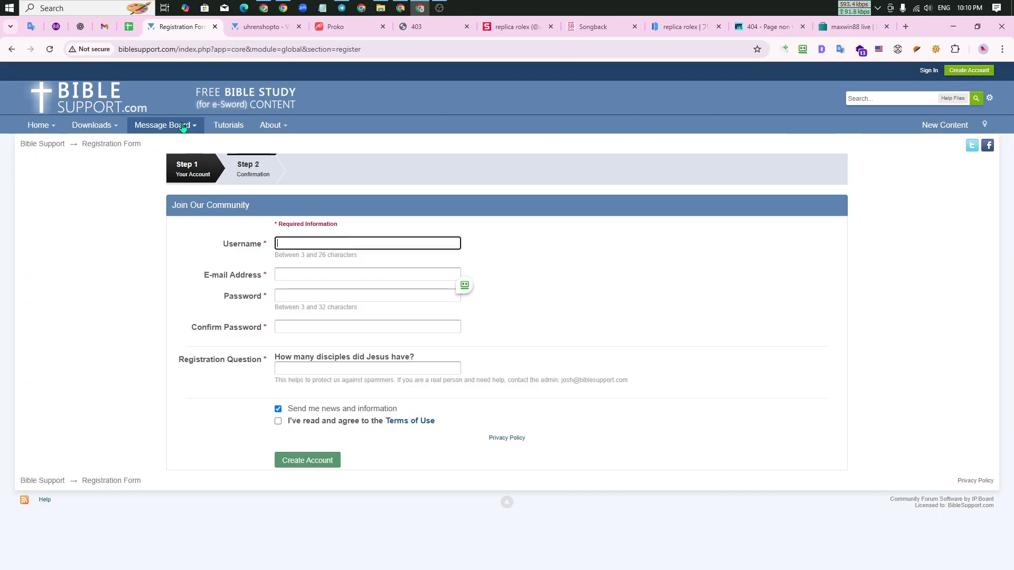
pyautogui.click(128, 27)
pyautogui.hotkey('ctrl', 'c')
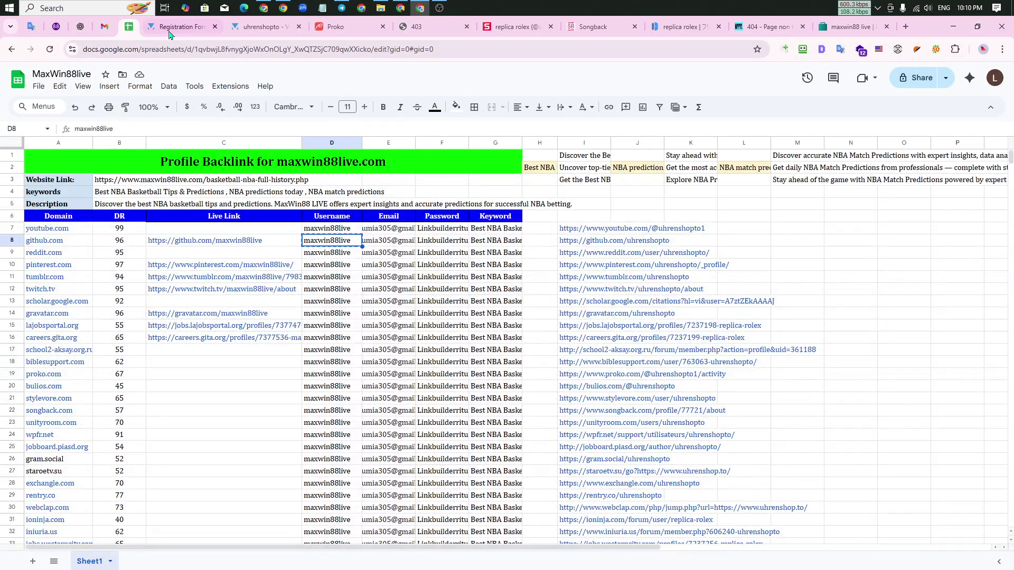
pyautogui.click(179, 27)
pyautogui.hotkey('ctrl', 'v')
# Fill in the registration e-mail address with the one copied from the tracking sheet's Email column.
pyautogui.click(283, 273)
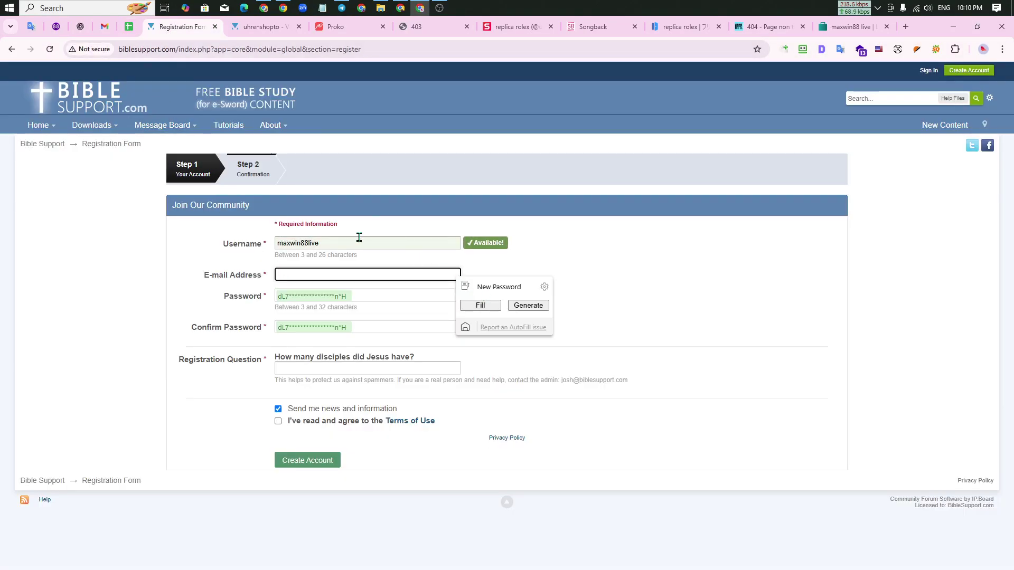
pyautogui.click(129, 26)
pyautogui.click(371, 265)
pyautogui.hotkey('ctrl', 'c')
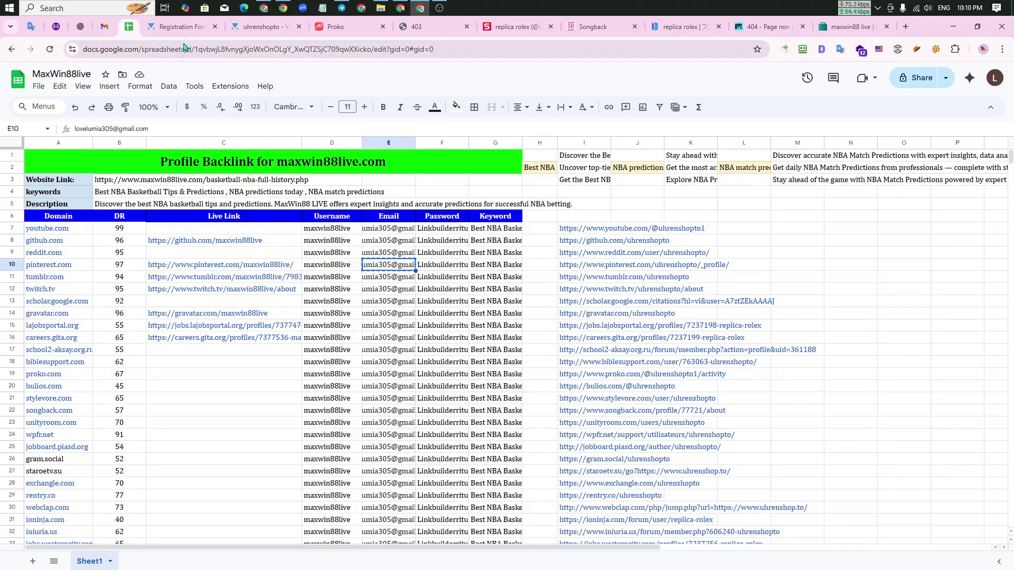
pyautogui.click(179, 26)
pyautogui.hotkey('ctrl', 'v')
# Enter the account password from the tracking sheet in both the Password and Confirm Password fields.
pyautogui.click(286, 295)
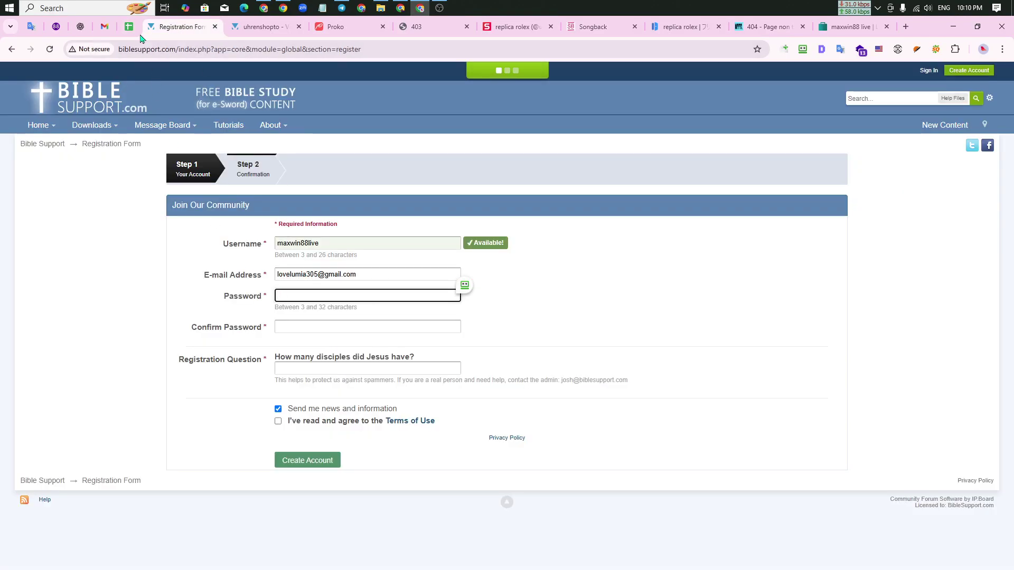
pyautogui.click(131, 26)
pyautogui.click(443, 264)
pyautogui.hotkey('ctrl', 'c')
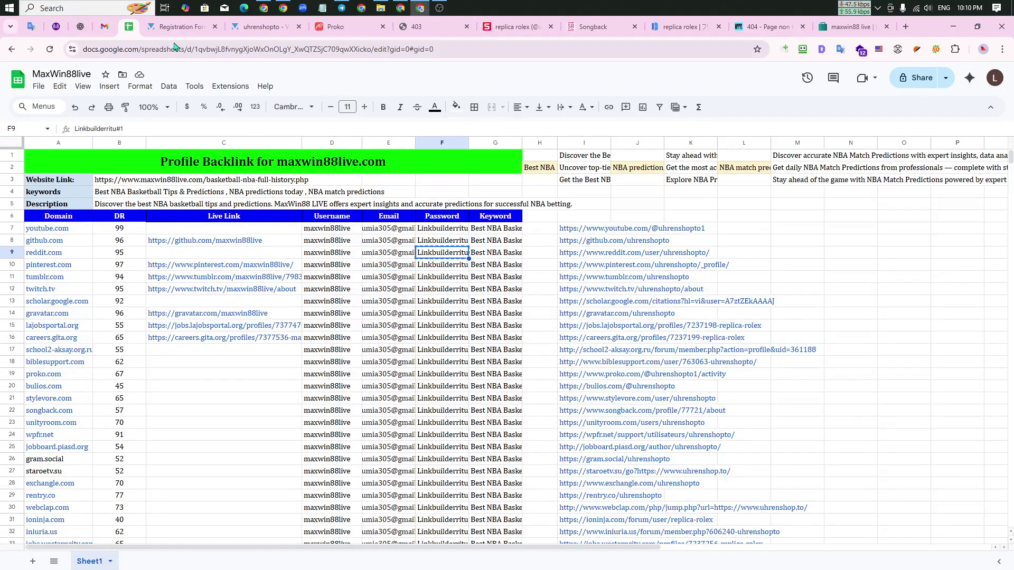
pyautogui.click(180, 26)
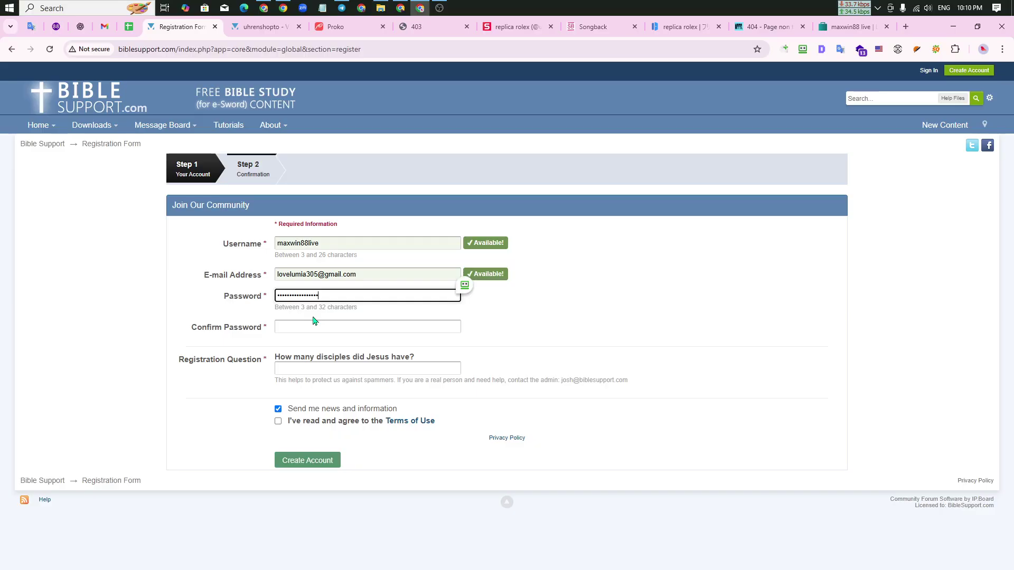
pyautogui.click(284, 327)
pyautogui.hotkey('ctrl', 'v')
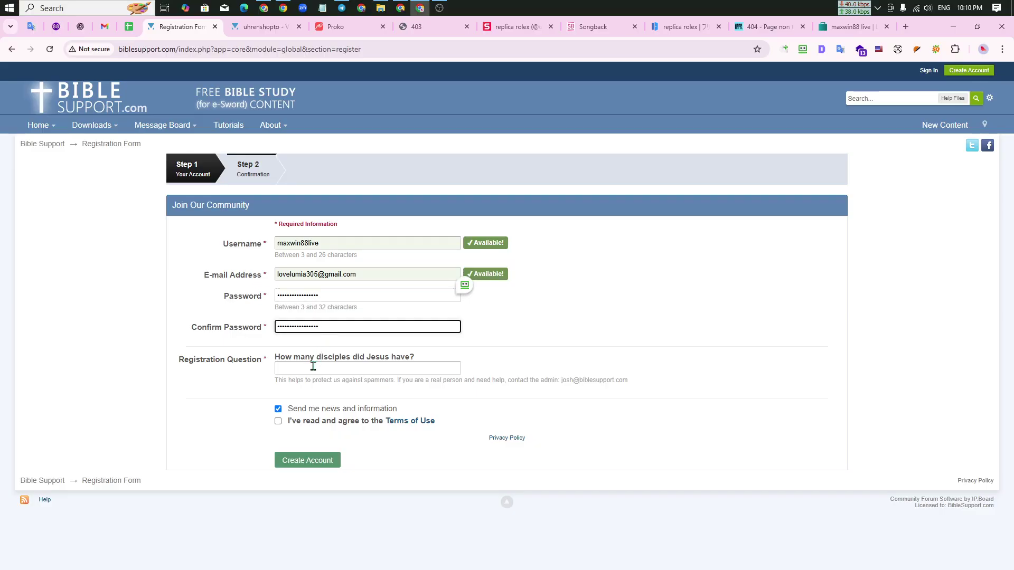
# Copy the registration question "How many disciples did Jesus have?" and ask it in a new ChatGPT chat.
pyautogui.click(312, 367)
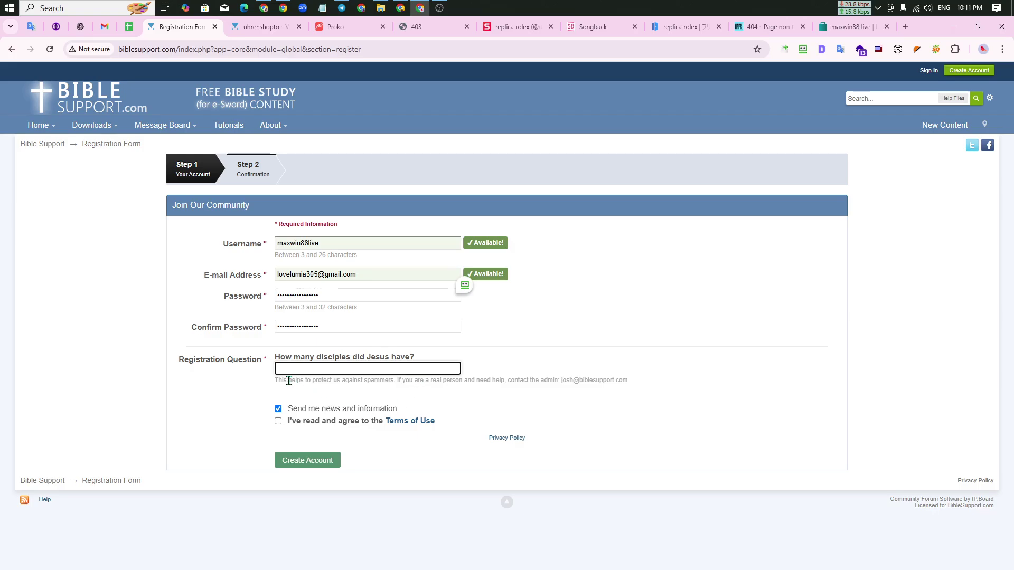
pyautogui.moveTo(279, 383); pyautogui.dragTo(394, 393)
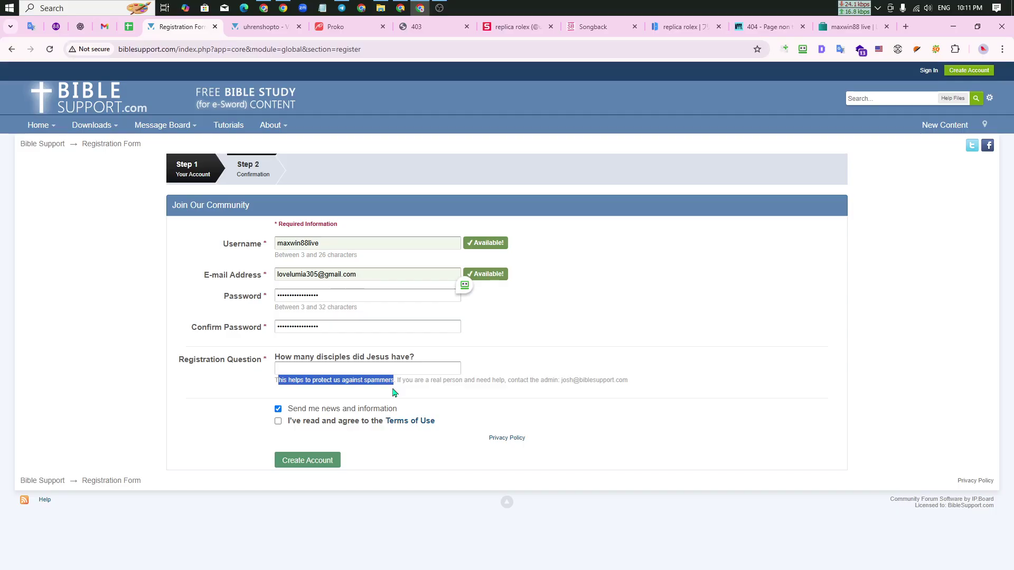
pyautogui.click(347, 369)
pyautogui.moveTo(299, 360); pyautogui.dragTo(275, 361)
pyautogui.hotkey('ctrl', 'c')
pyautogui.click(526, 350)
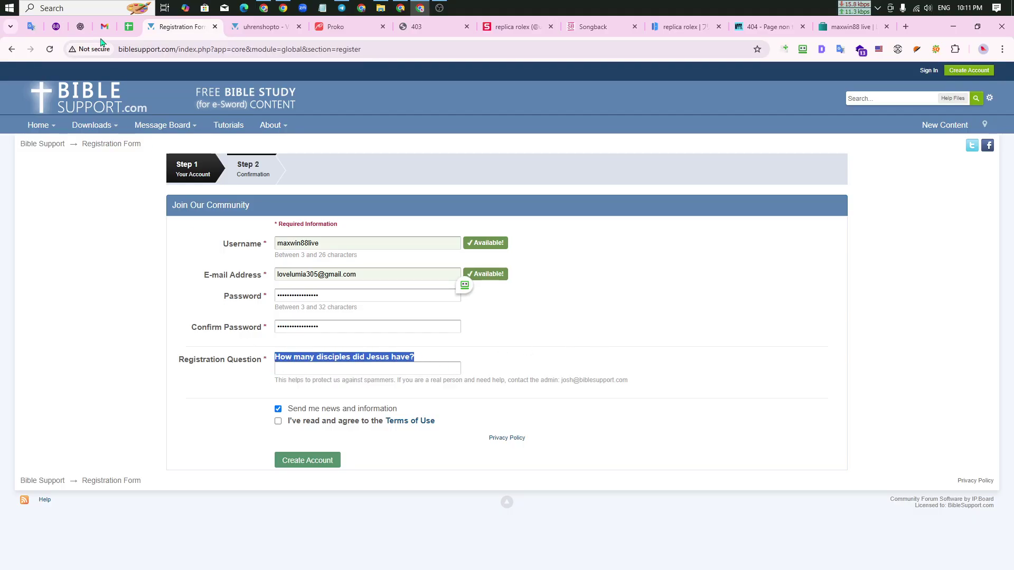
pyautogui.click(80, 27)
pyautogui.click(38, 103)
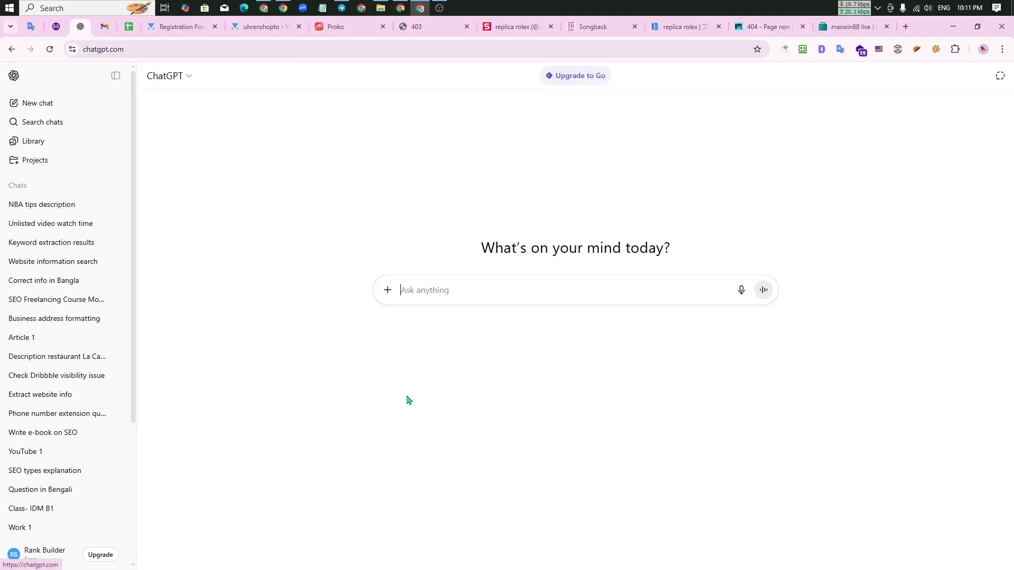
pyautogui.hotkey('ctrl', 'v')
pyautogui.press('Return')
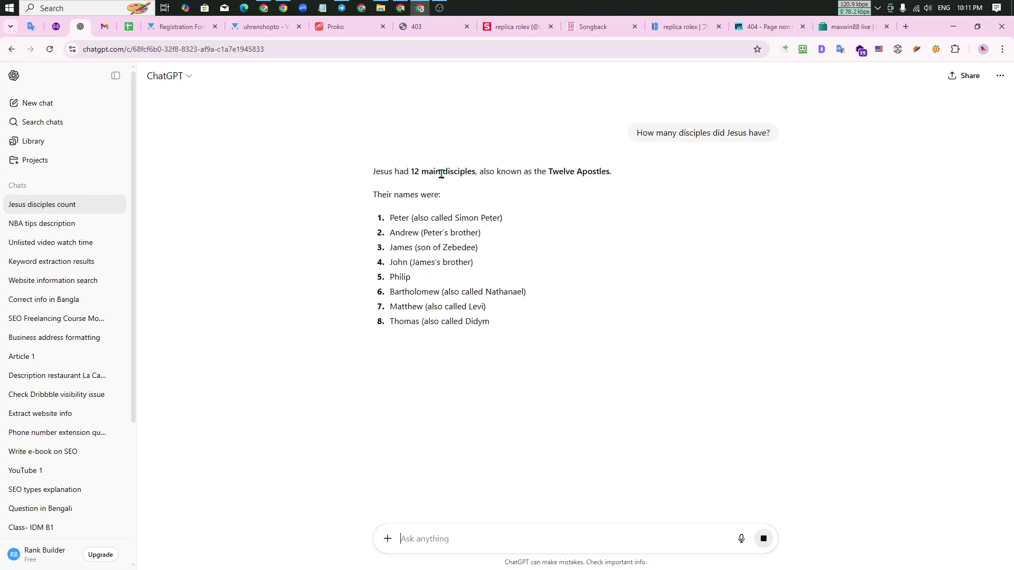
# Answer the Bible Support registration question with 12, accept the Terms of Use and create the account, declining to save the login in RoboForm.
pyautogui.doubleClick(420, 171)
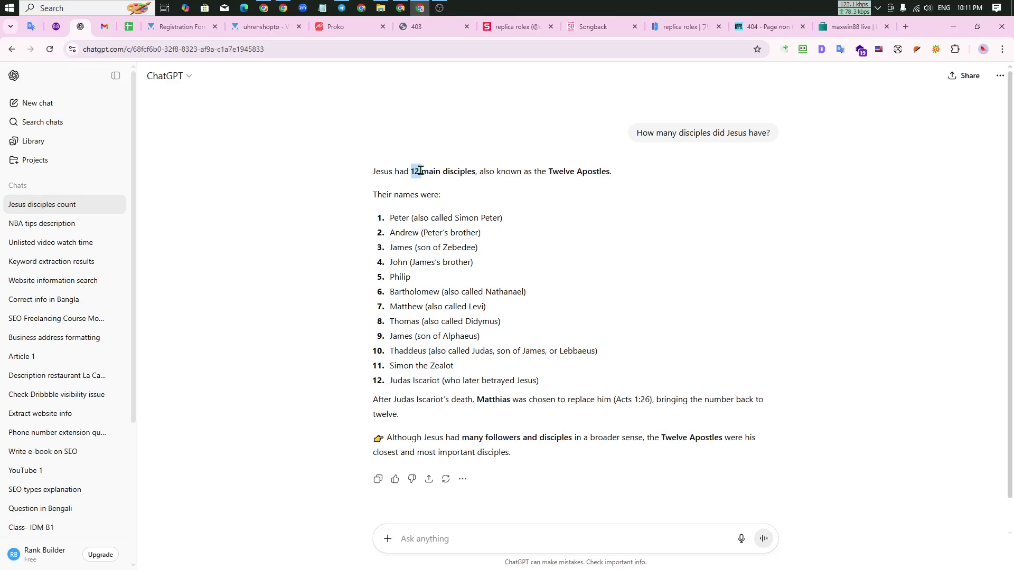
pyautogui.click(179, 26)
pyautogui.click(296, 369)
pyautogui.write('12')
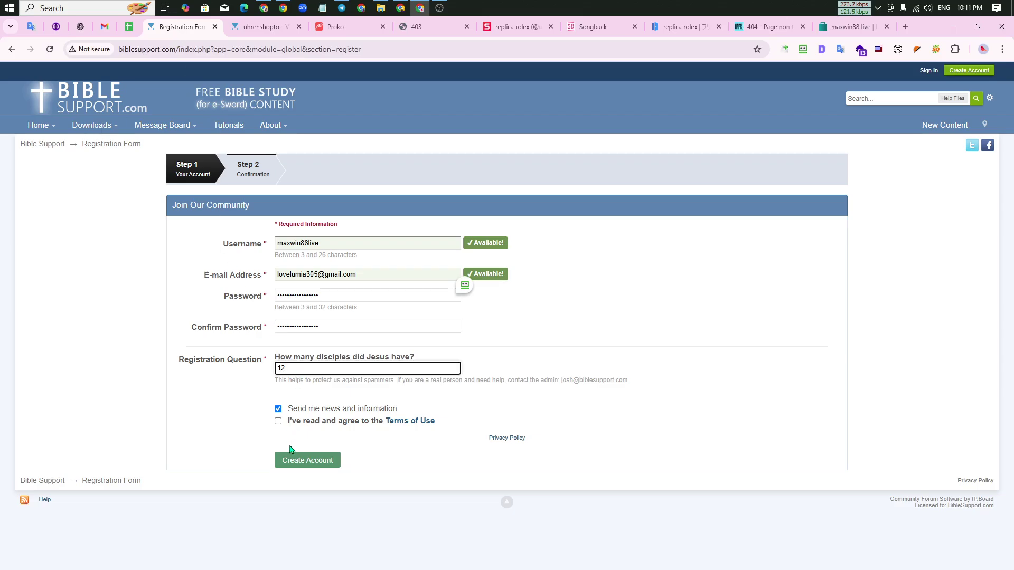
pyautogui.click(275, 423)
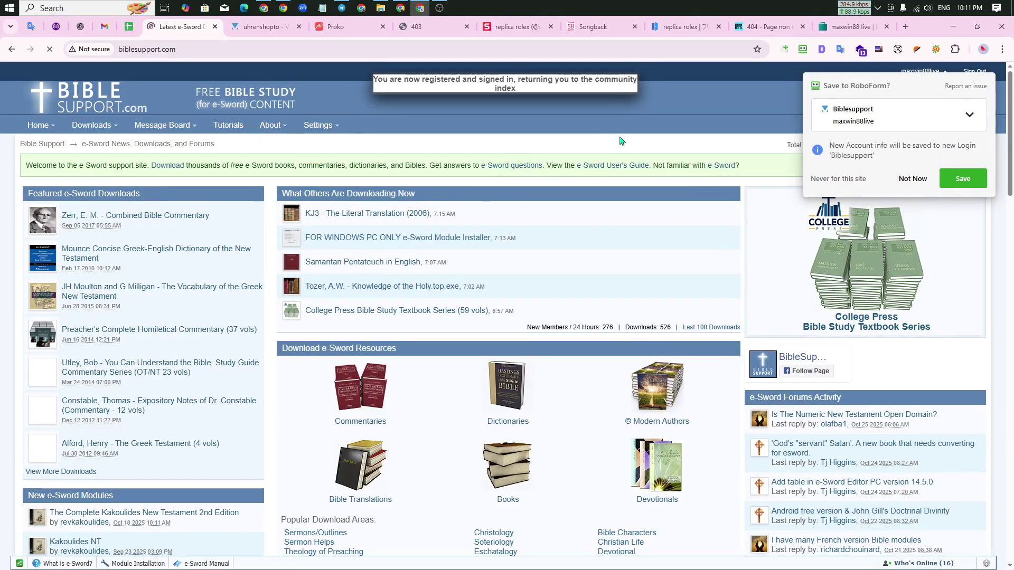
pyautogui.click(910, 181)
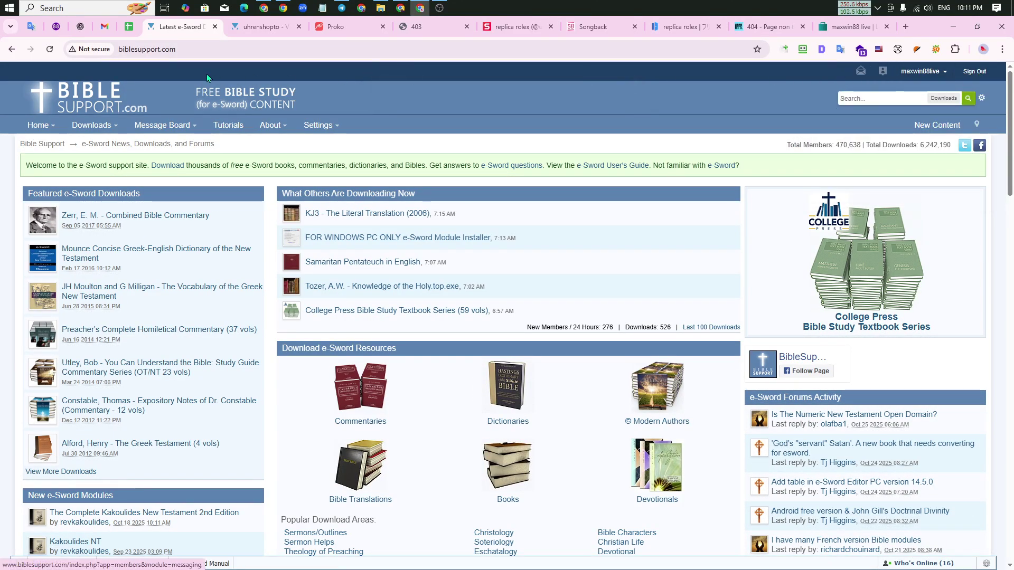
# Check the Gmail inbox and spam folder for a Bible Support verification e-mail, then return to the Bible Support site.
pyautogui.click(104, 26)
pyautogui.click(98, 149)
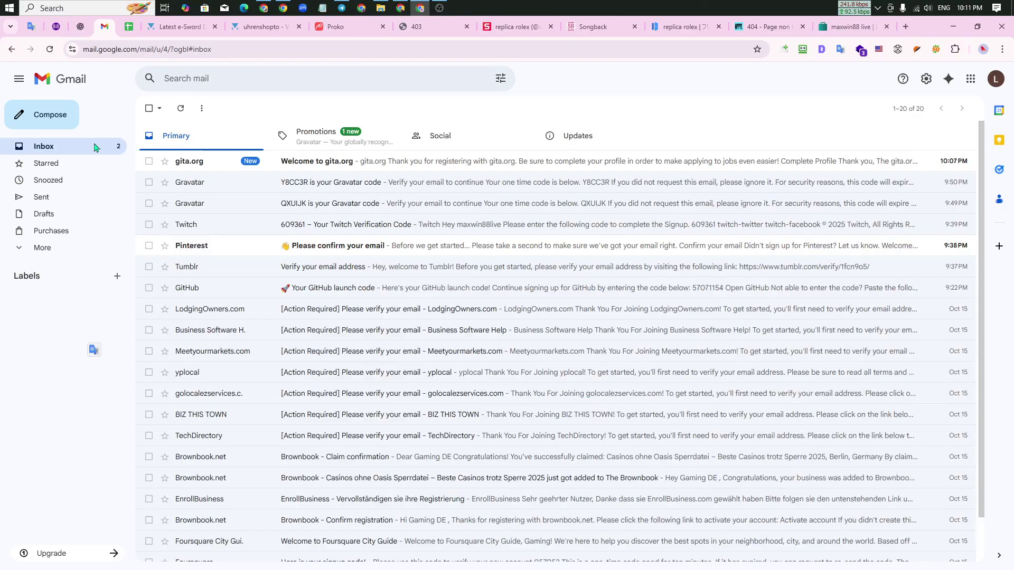
pyautogui.click(223, 160)
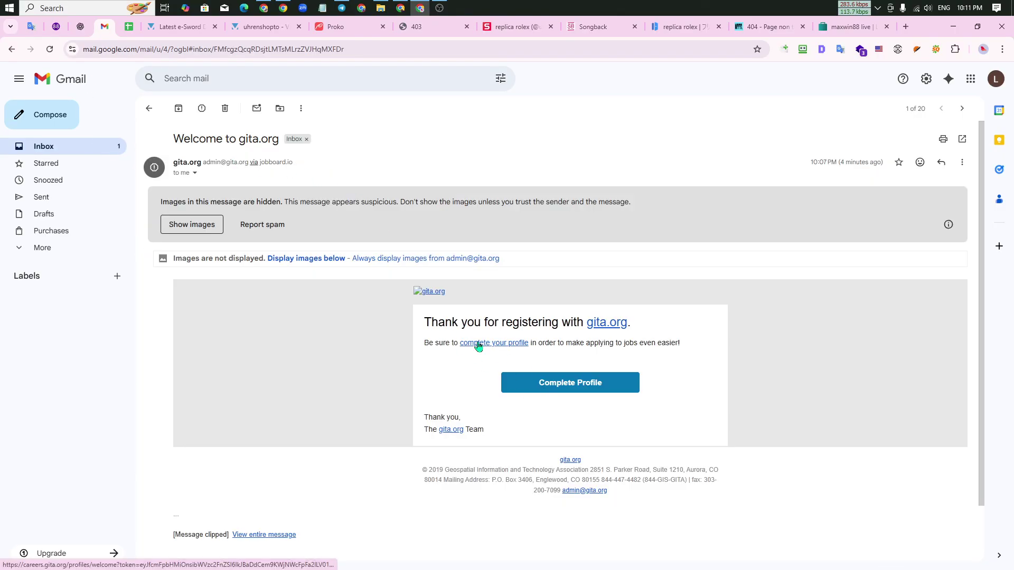
pyautogui.click(76, 151)
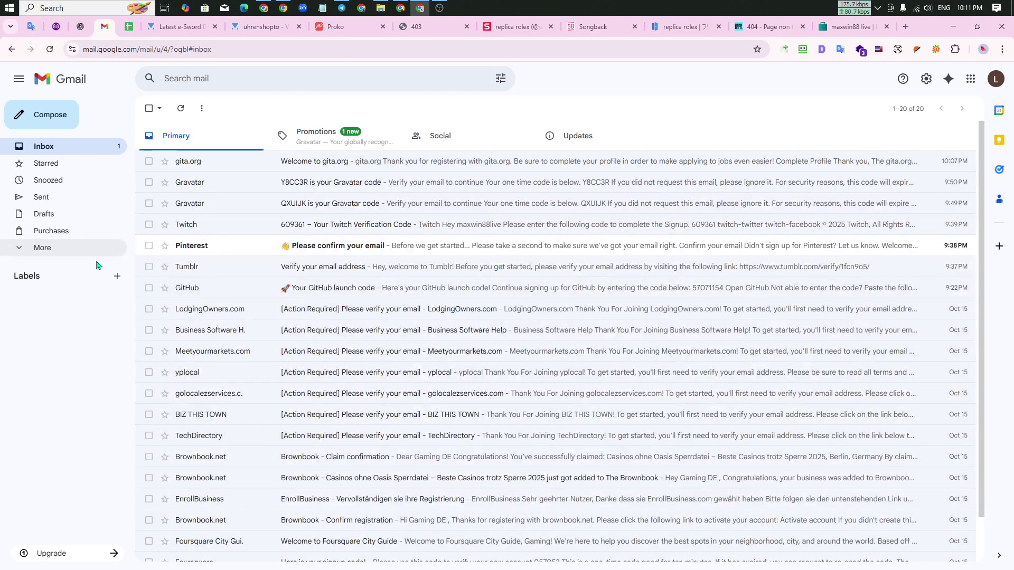
pyautogui.click(62, 253)
pyautogui.click(59, 317)
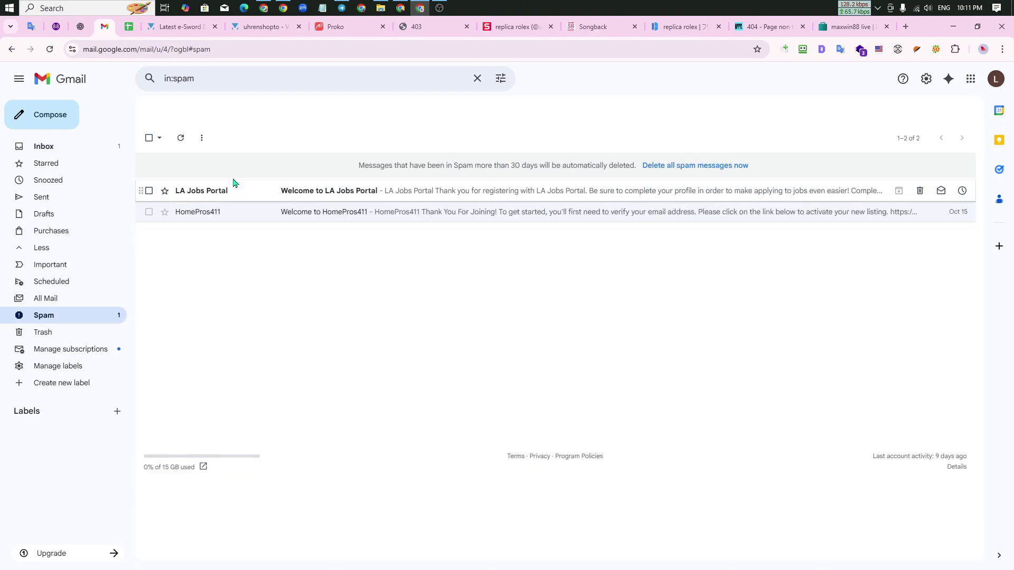
pyautogui.click(235, 199)
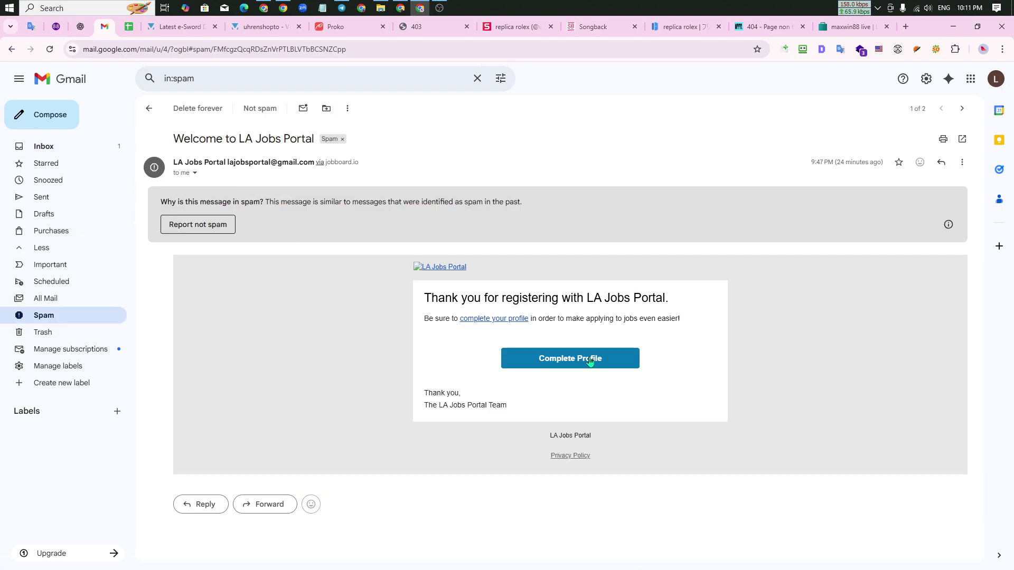
pyautogui.click(68, 148)
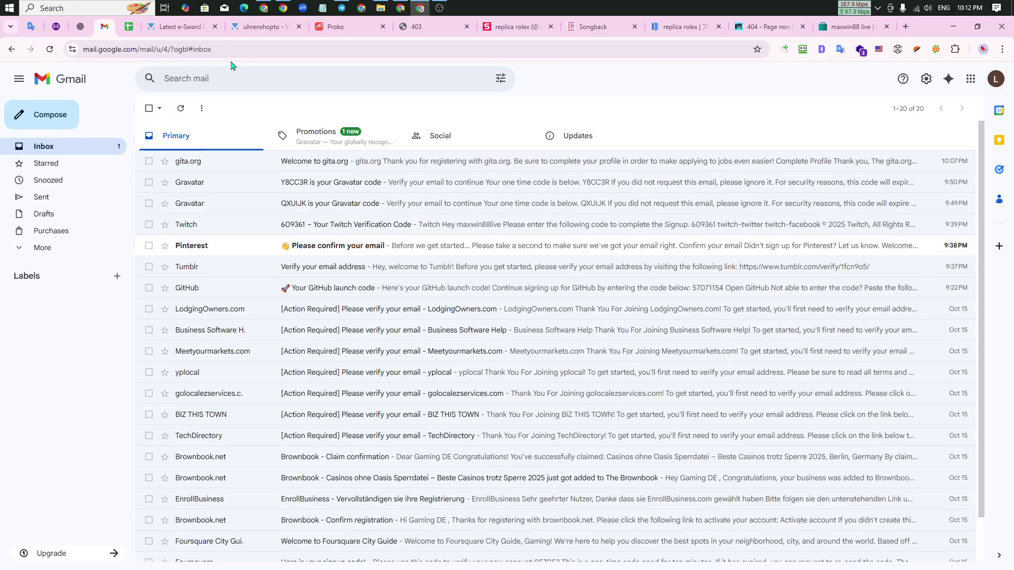
pyautogui.click(179, 26)
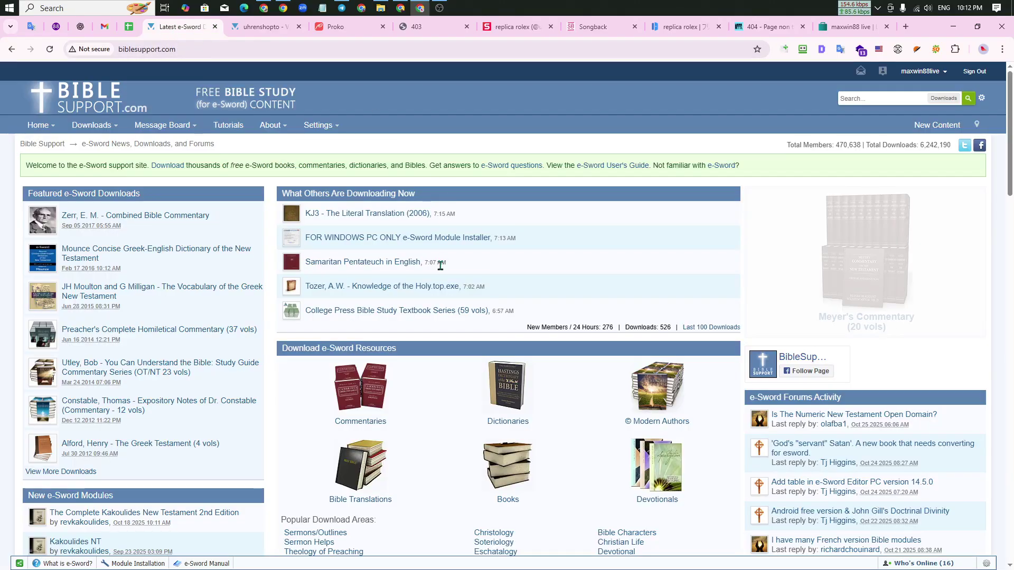
# Go to the new account's Bible Support profile and open it for editing.
pyautogui.click(933, 76)
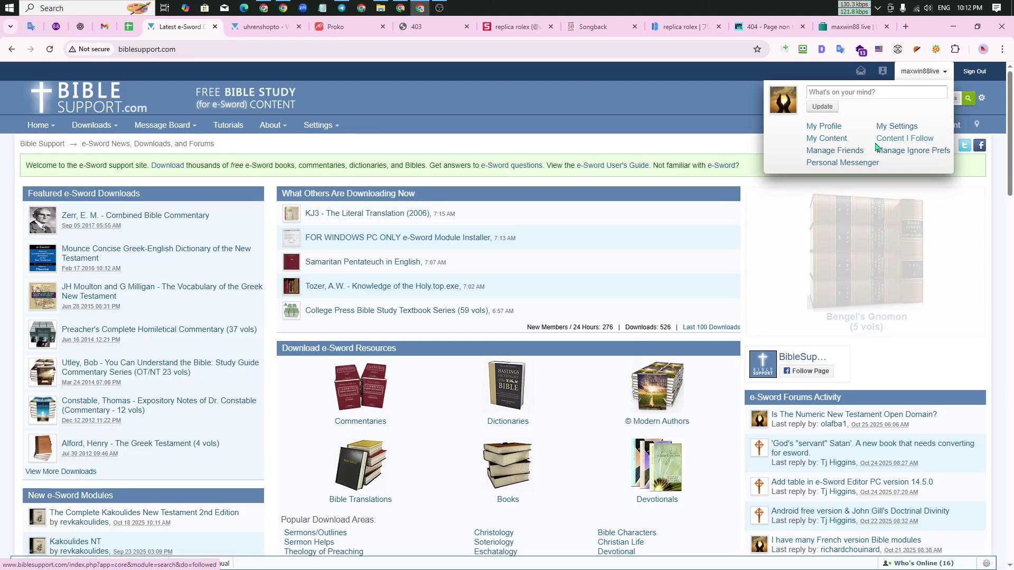
pyautogui.click(823, 128)
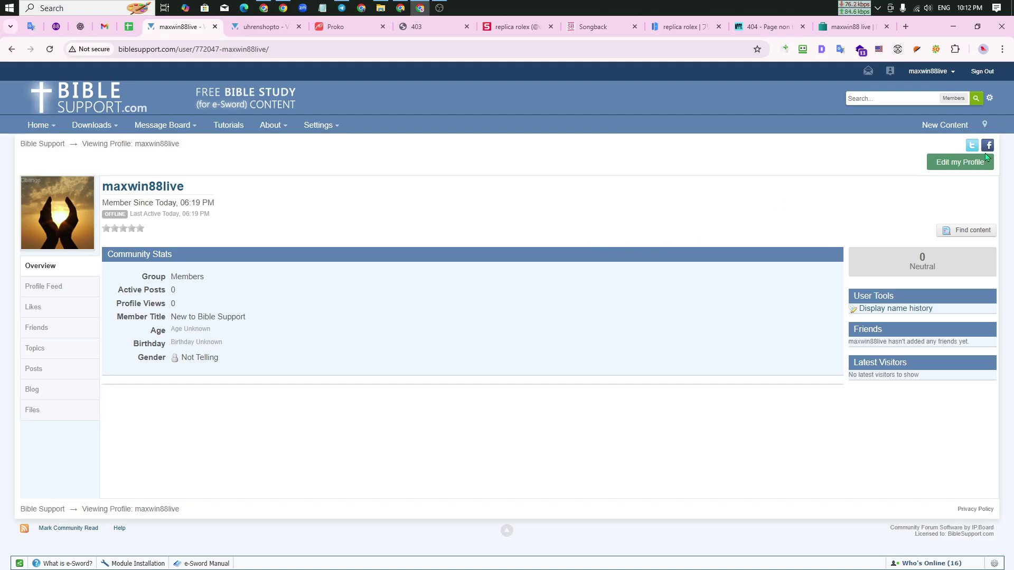
pyautogui.click(972, 167)
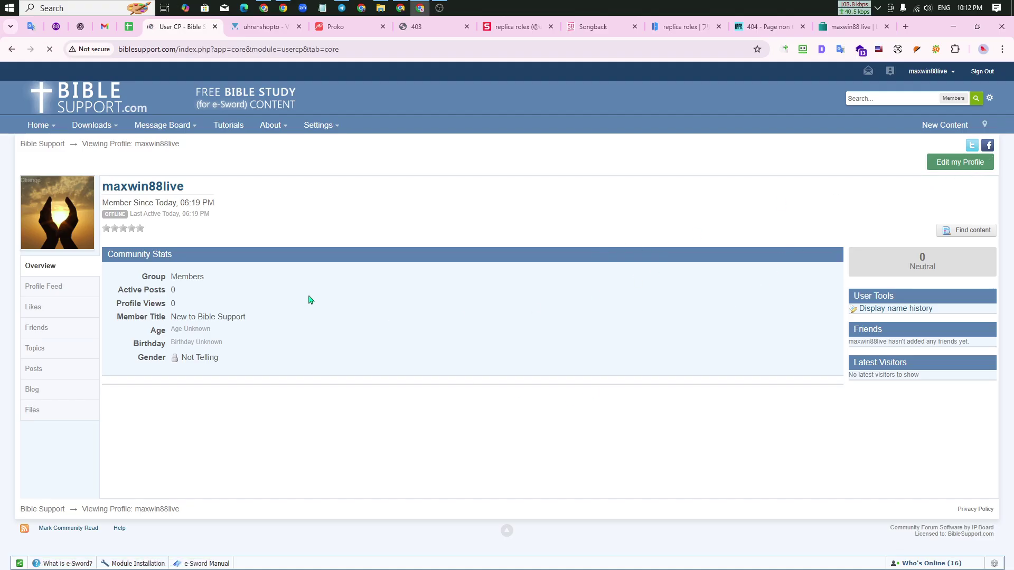
# Fill the profile's Interests with the "Stay ahead with NBA Predictions Today" description copied from cell K1 of the tracking sheet.
pyautogui.scroll(-5, 230, 309)
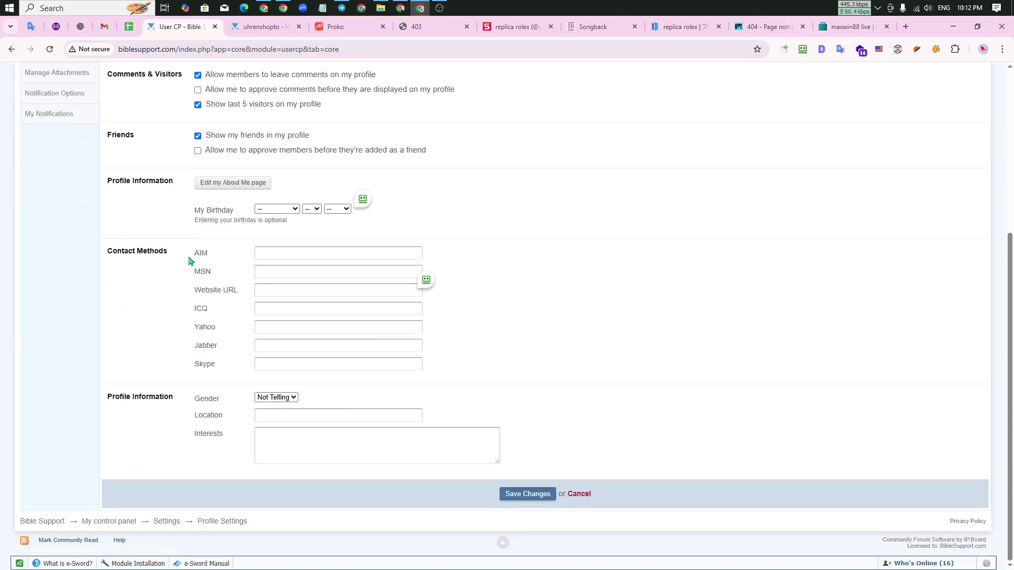
pyautogui.click(272, 435)
pyautogui.click(128, 26)
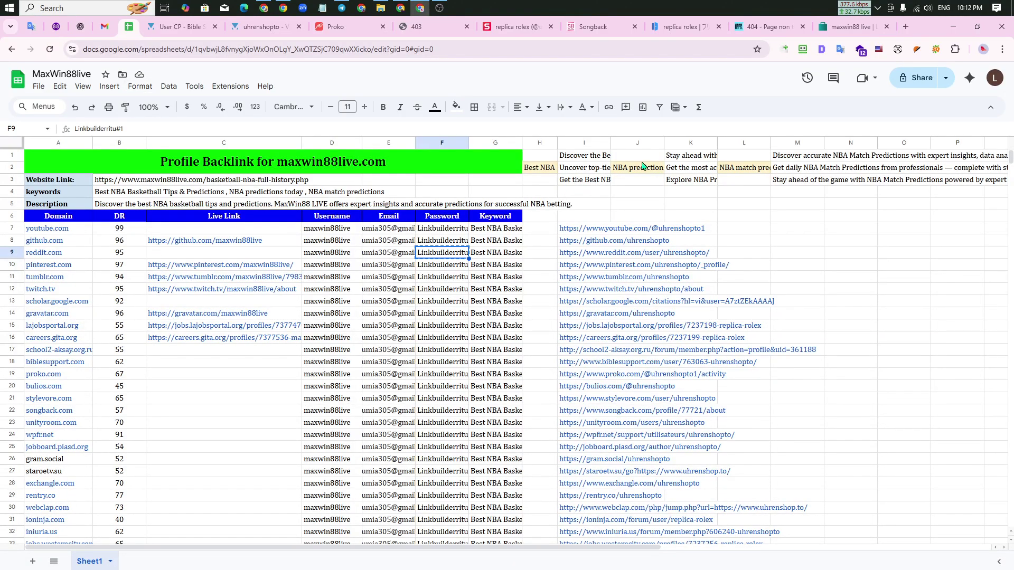
pyautogui.click(690, 158)
pyautogui.hotkey('ctrl', 'c')
pyautogui.click(179, 27)
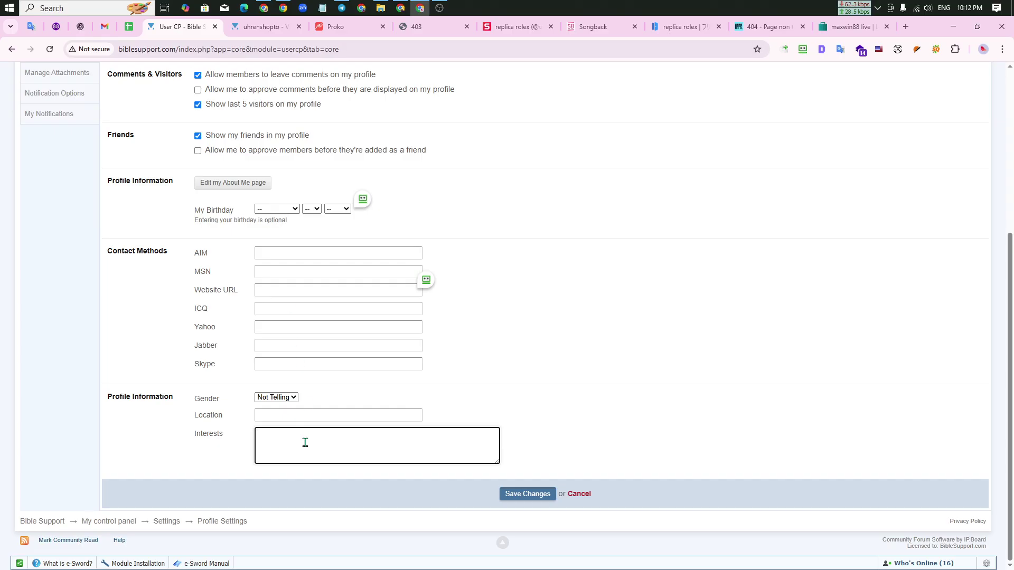
pyautogui.hotkey('ctrl', 'v')
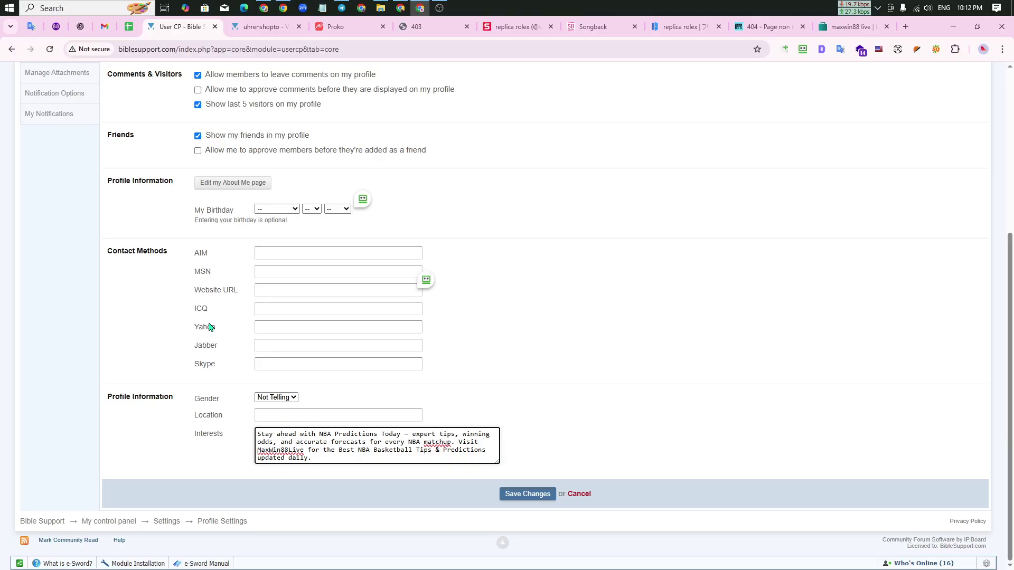
# Set the Website URL to the maxwin88live.com basketball-nba-full-history.php link and save the profile settings.
pyautogui.click(380, 289)
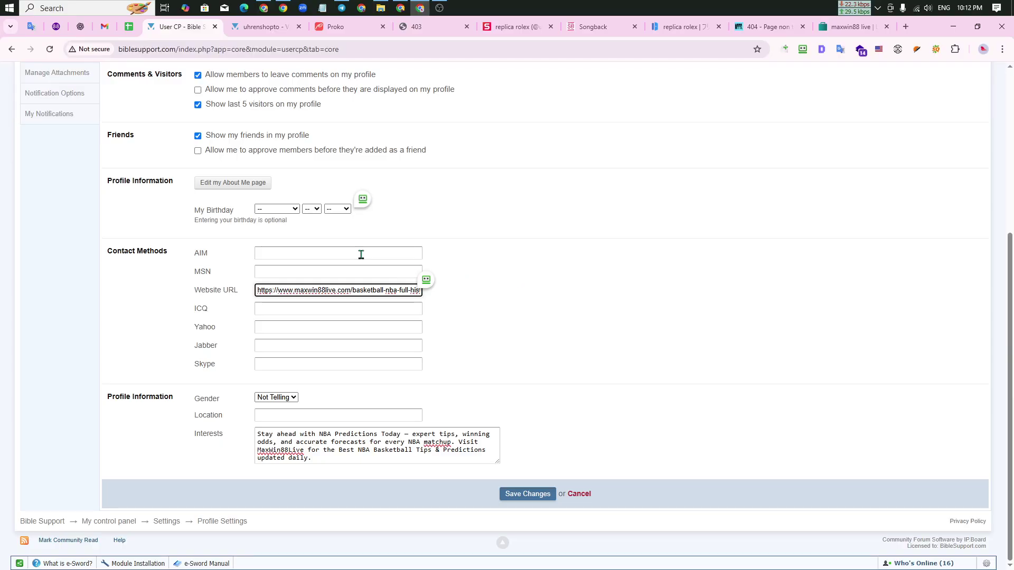
pyautogui.click(566, 220)
pyautogui.scroll(3, 476, 258)
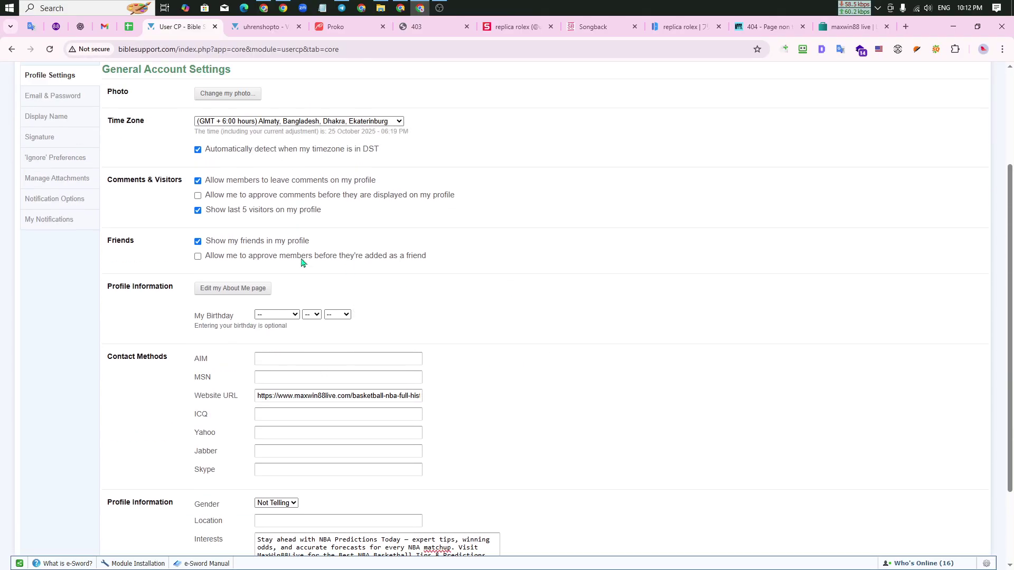
pyautogui.scroll(-1, 294, 365)
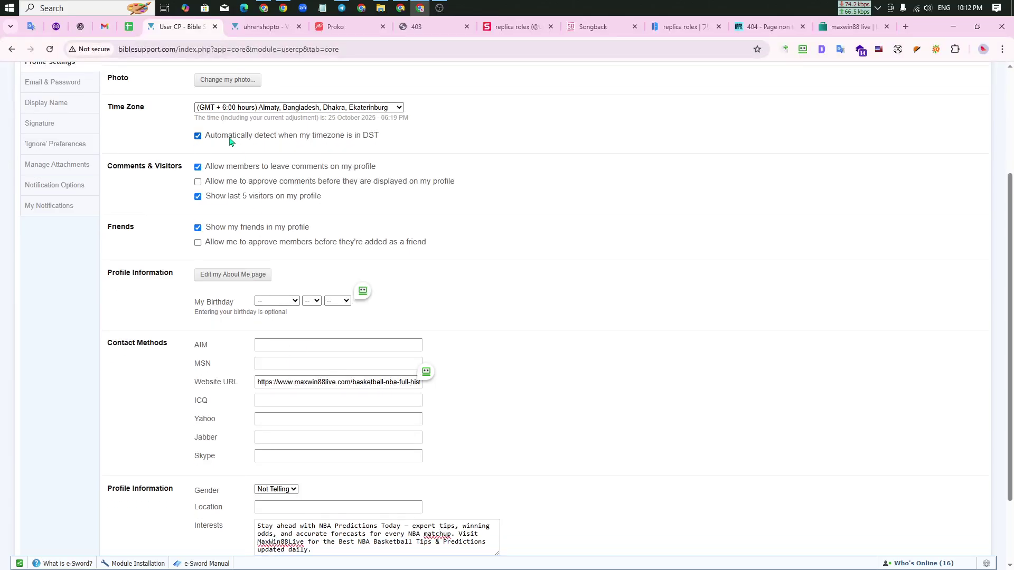
pyautogui.scroll(-2, 230, 141)
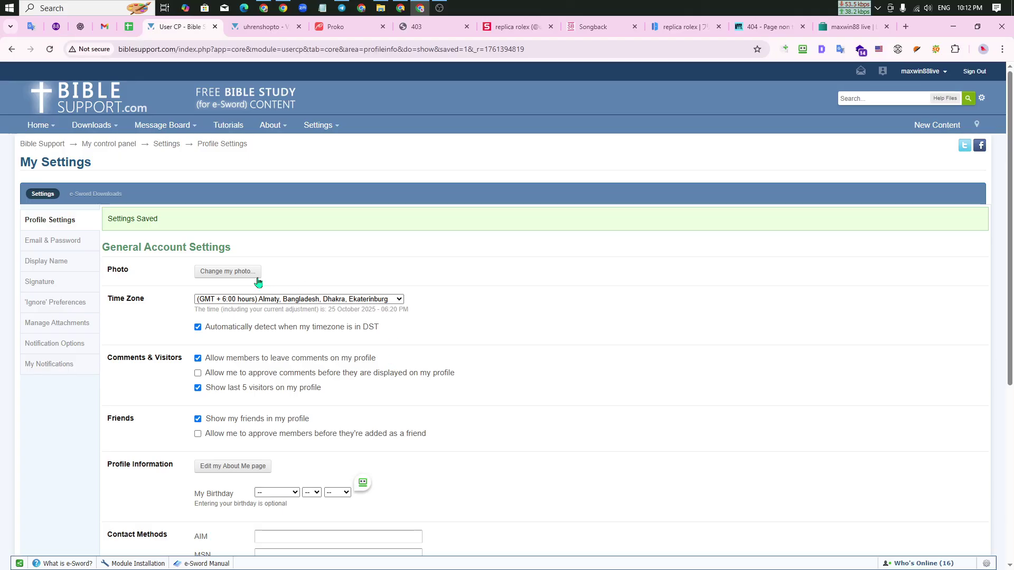
# Enter "NBA predictions today" from the tracking sheet as the new display name in the Display Name settings.
pyautogui.click(59, 261)
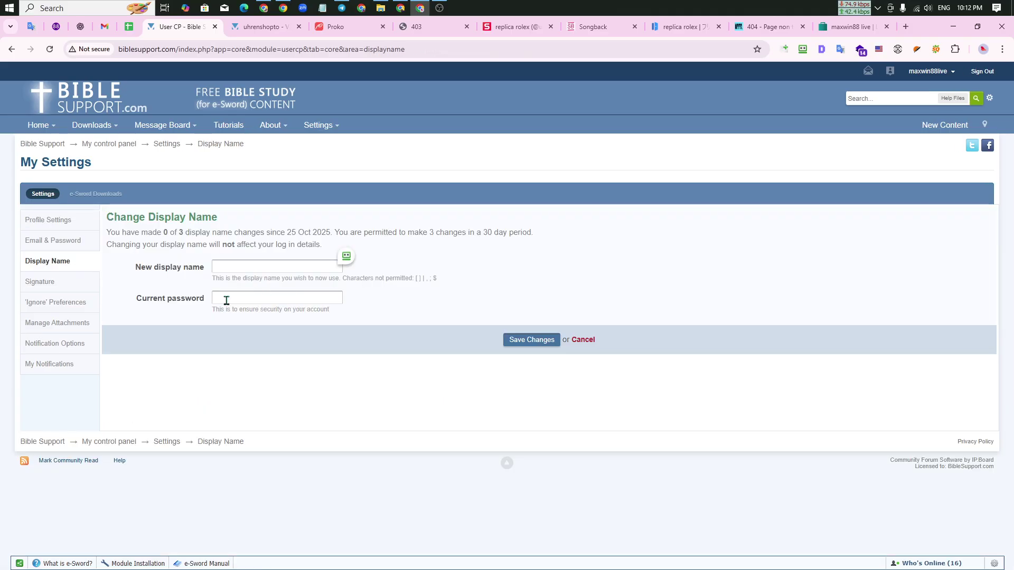
pyautogui.click(305, 267)
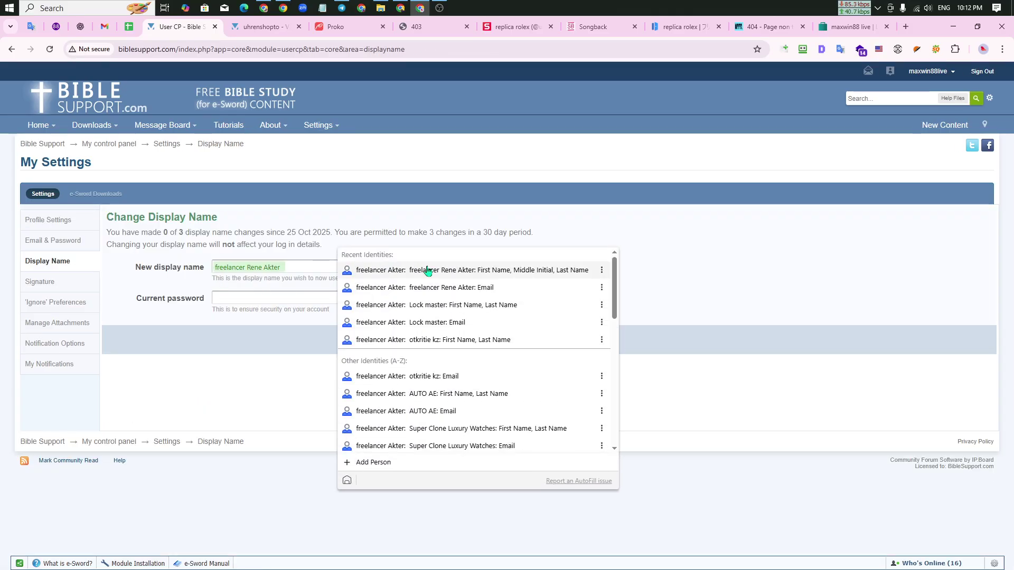
pyautogui.click(128, 27)
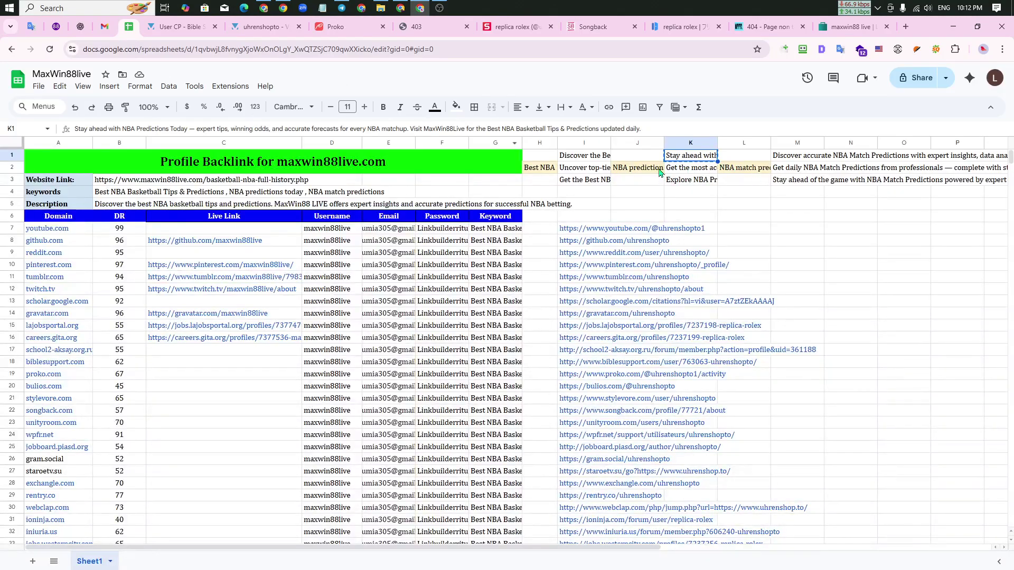
pyautogui.click(660, 173)
pyautogui.click(185, 27)
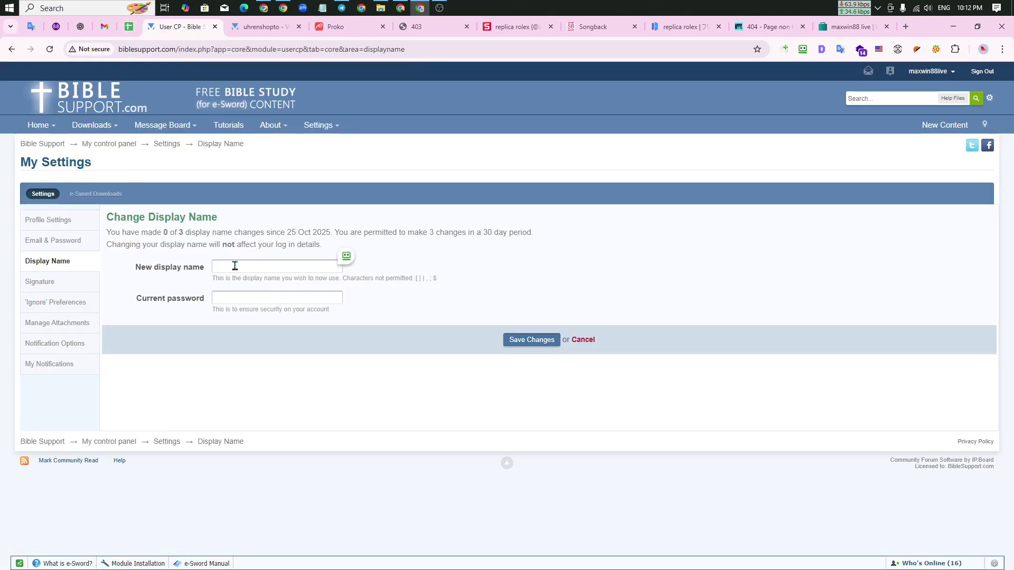
pyautogui.click(235, 266)
pyautogui.write('NBA predictions today')
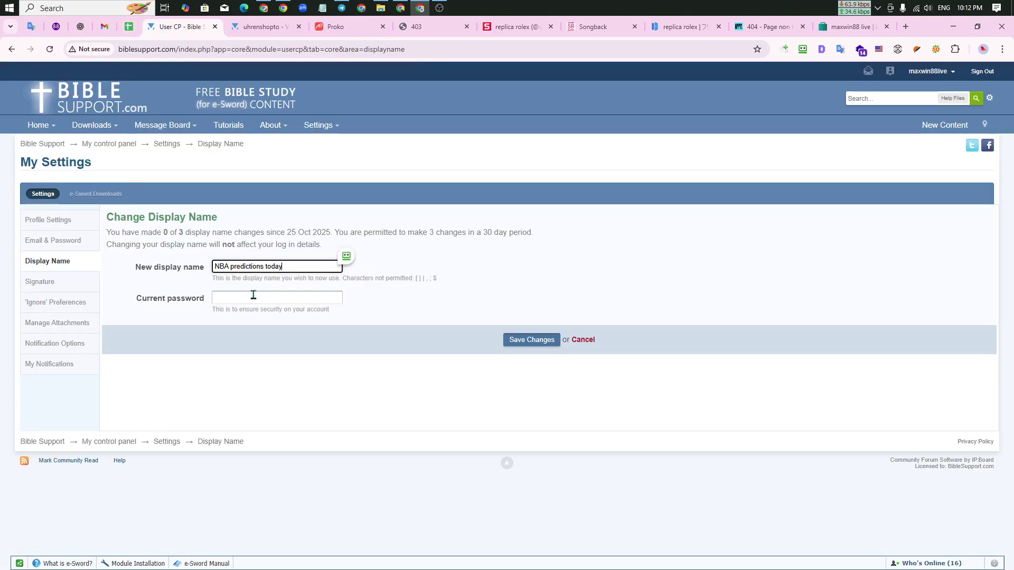
# Enter the account password from the tracking sheet in the Current password field and save the display name change.
pyautogui.click(136, 29)
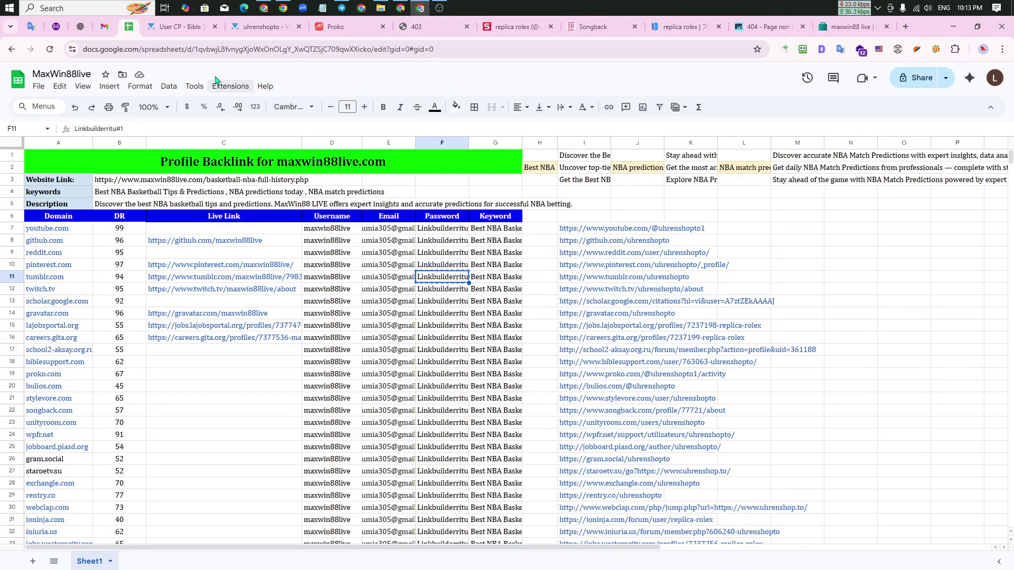
pyautogui.click(182, 27)
pyautogui.click(268, 299)
pyautogui.hotkey('ctrl', 'v')
pyautogui.click(520, 340)
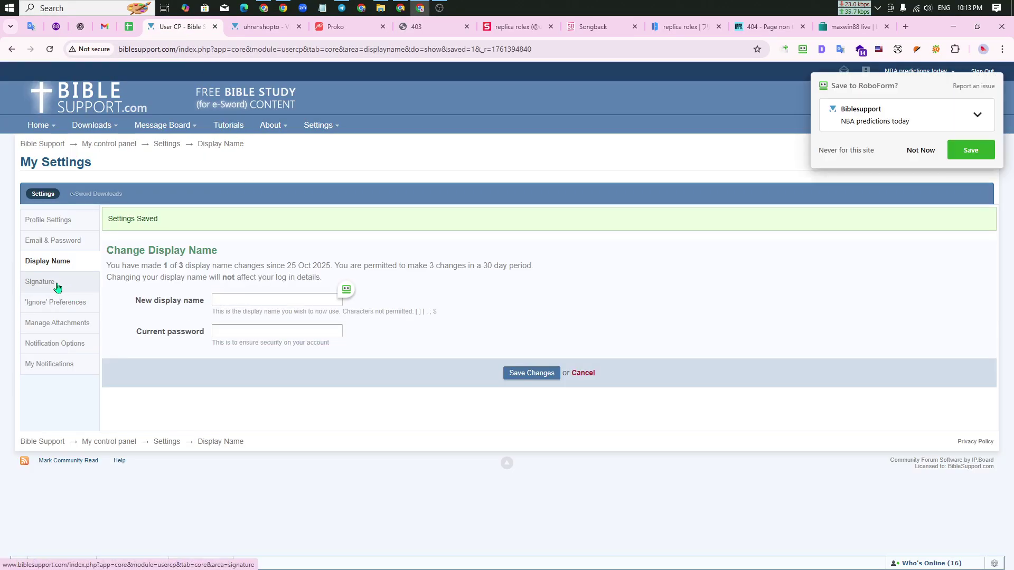
# Try to open the Signature settings of the biblesupport.com account.
pyautogui.click(57, 286)
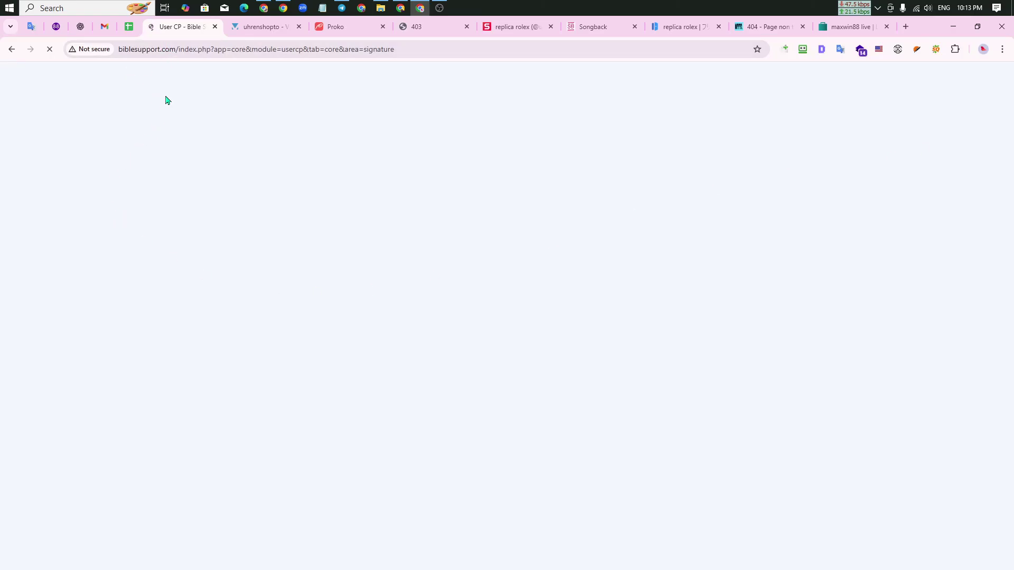
pyautogui.click(129, 26)
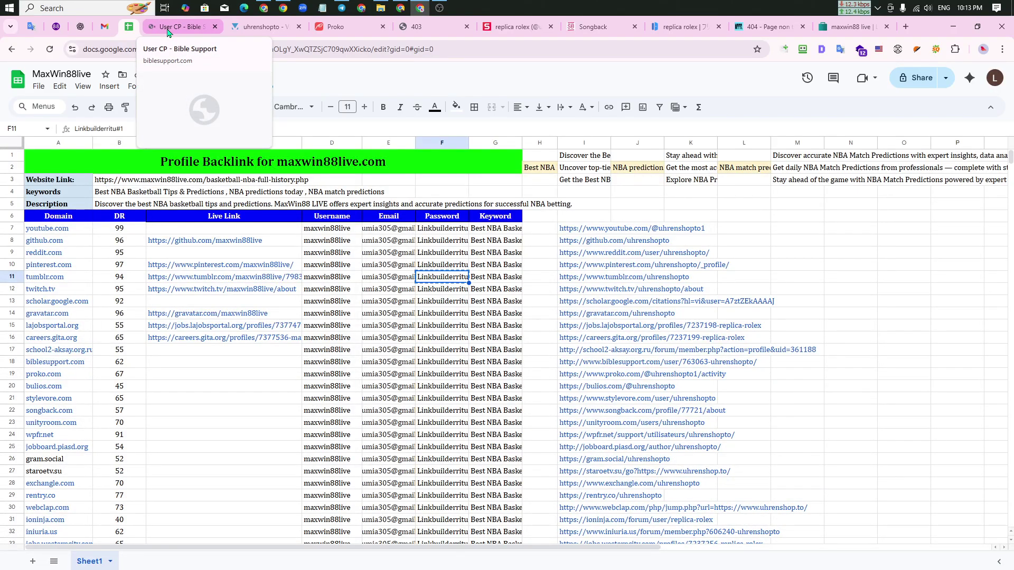
pyautogui.click(168, 29)
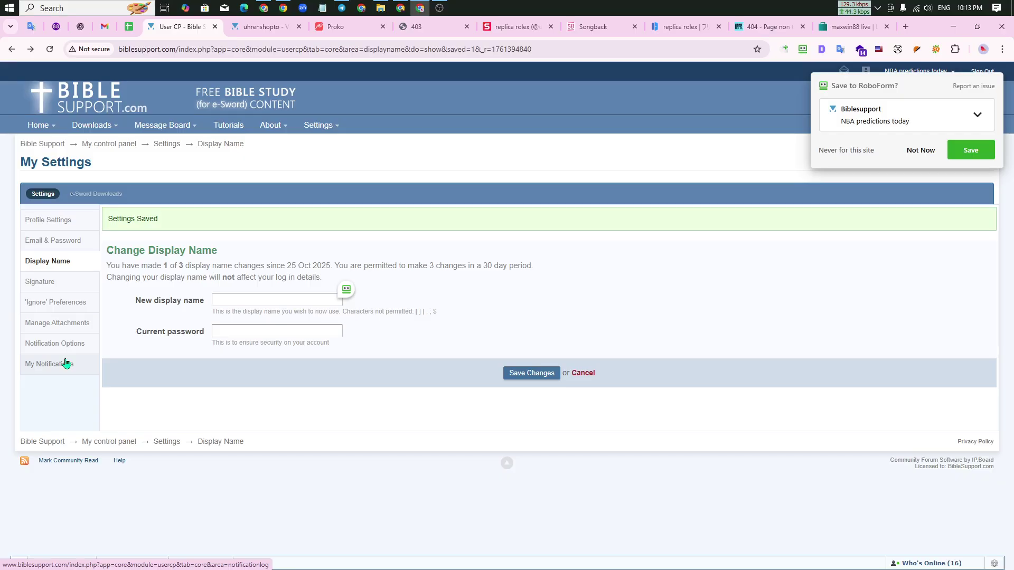
# Save the new biblesupport.com login in RoboForm and open the About Me page editor from the profile settings.
pyautogui.click(958, 151)
pyautogui.click(57, 220)
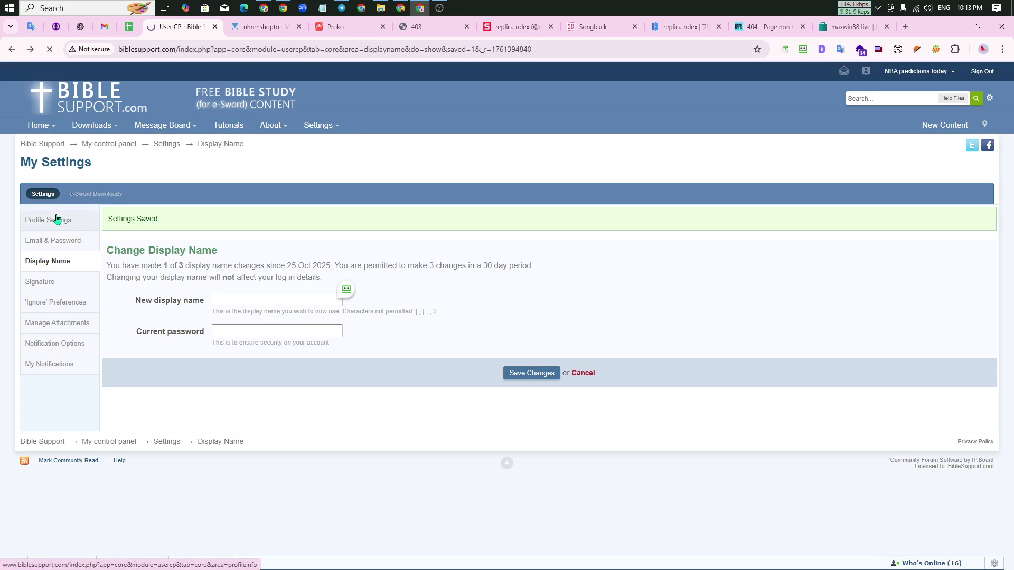
pyautogui.scroll(-4, 300, 369)
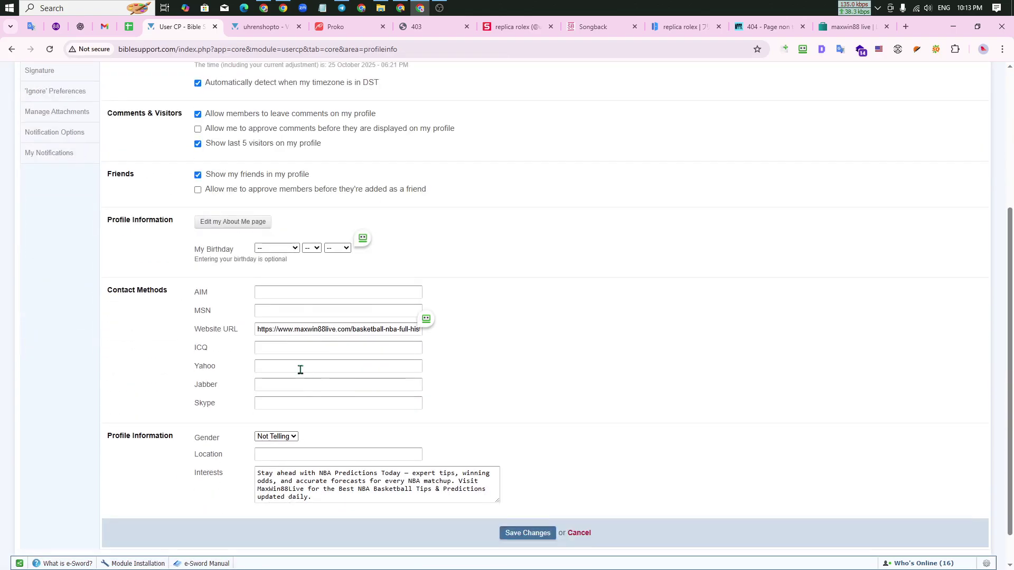
pyautogui.click(226, 228)
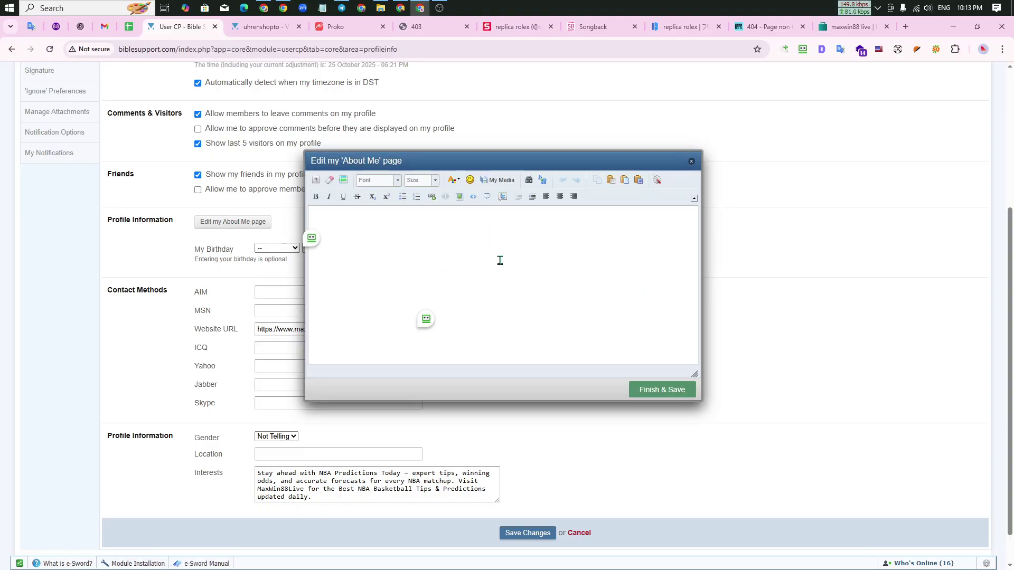
# Fill the About Me text with the "Get the most accurate NBA Predictions Today" description copied from cell K2 of the tracking sheet.
pyautogui.click(130, 27)
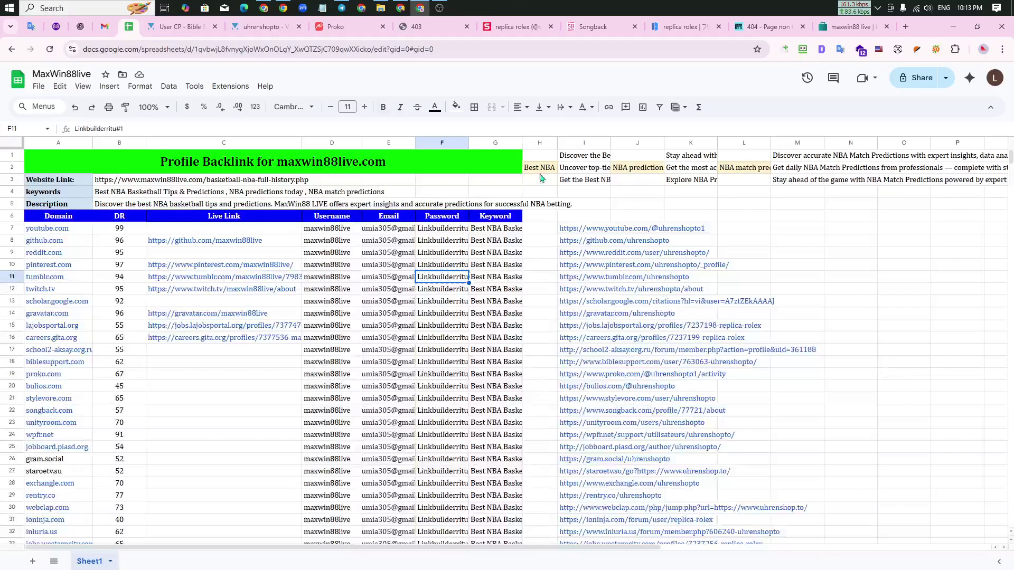
pyautogui.click(692, 170)
pyautogui.hotkey('ctrl', 'Tab')
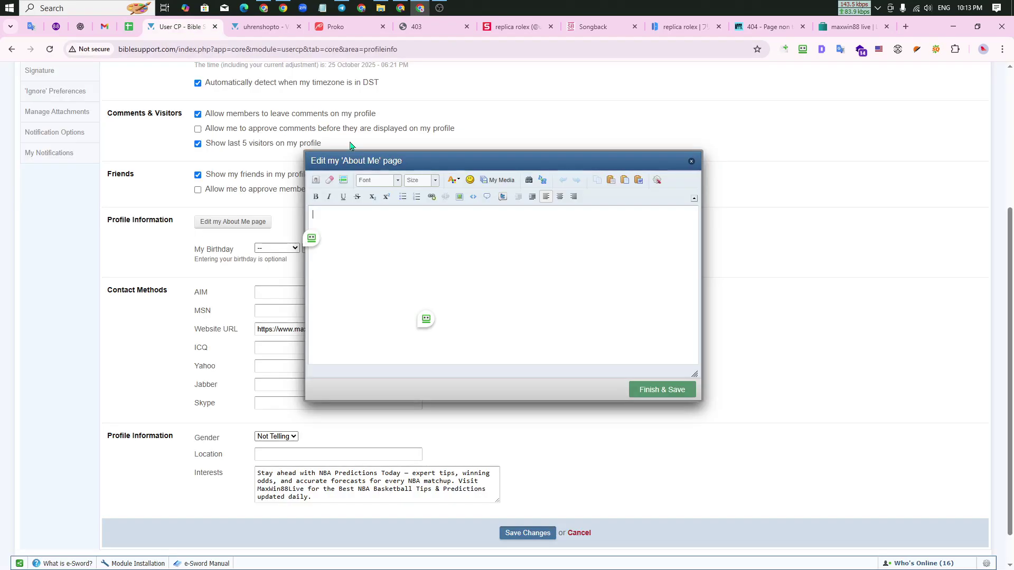
pyautogui.write('Get the most accurate NBA Predictions Today with expert insights, stats, and betting tips. MaxWin88Live delivers the Best NBA Basketball Tips & Predictions to help you make smarter picks.')
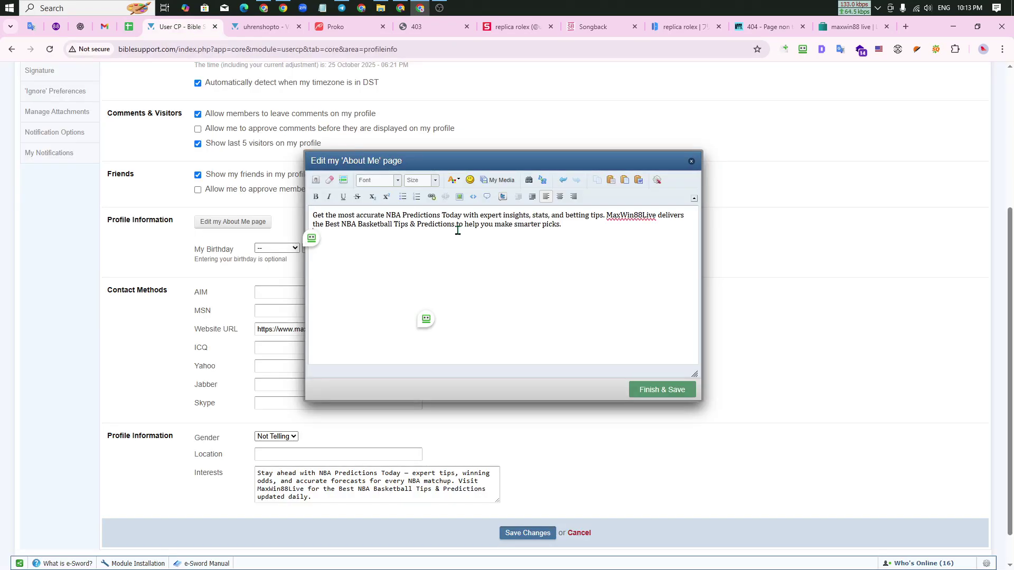
# Copy the keyword "NBA predictions today" from cell J2 of the tracking sheet and return to the About Me editor.
pyautogui.click(128, 28)
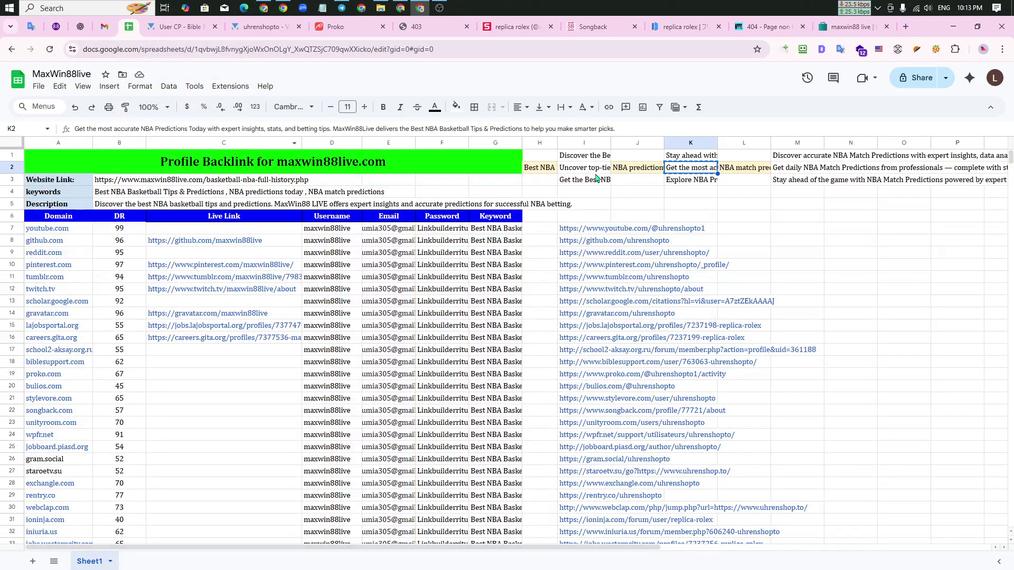
pyautogui.click(645, 171)
pyautogui.hotkey('ctrl', 'c')
pyautogui.click(172, 30)
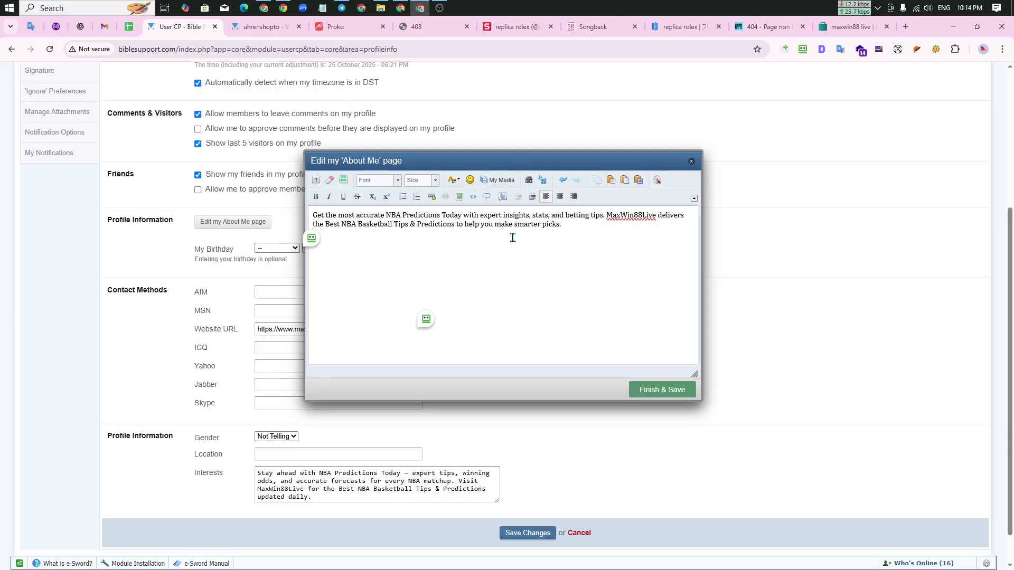
# Link "NBA Predictions Today" in the About Me text using the RoboForm identity "Best NBA Basketball Tips & Predictions", and save the text and profile settings.
pyautogui.moveTo(386, 216); pyautogui.dragTo(458, 218)
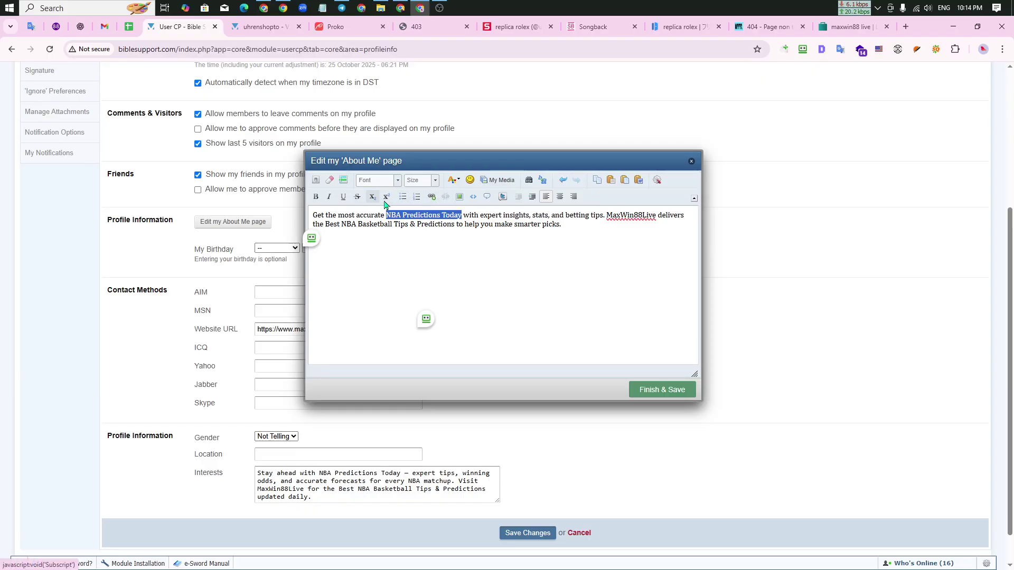
pyautogui.click(433, 200)
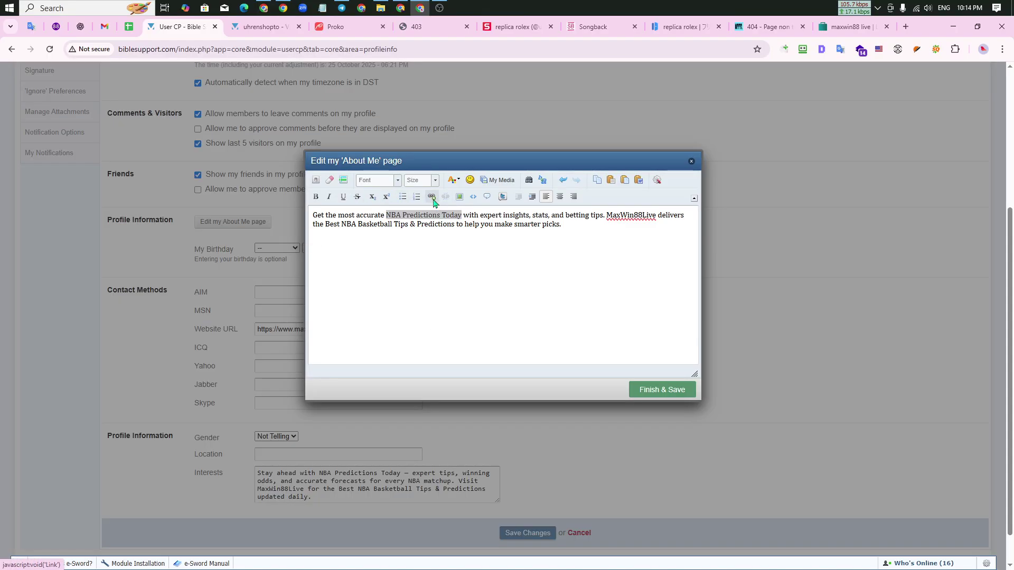
pyautogui.click(597, 320)
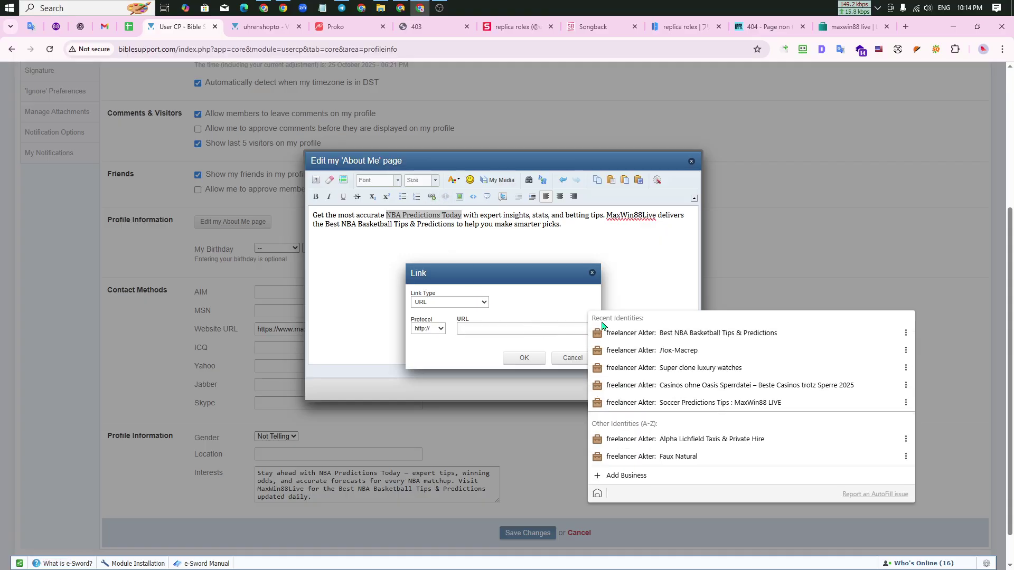
pyautogui.click(694, 335)
pyautogui.click(523, 357)
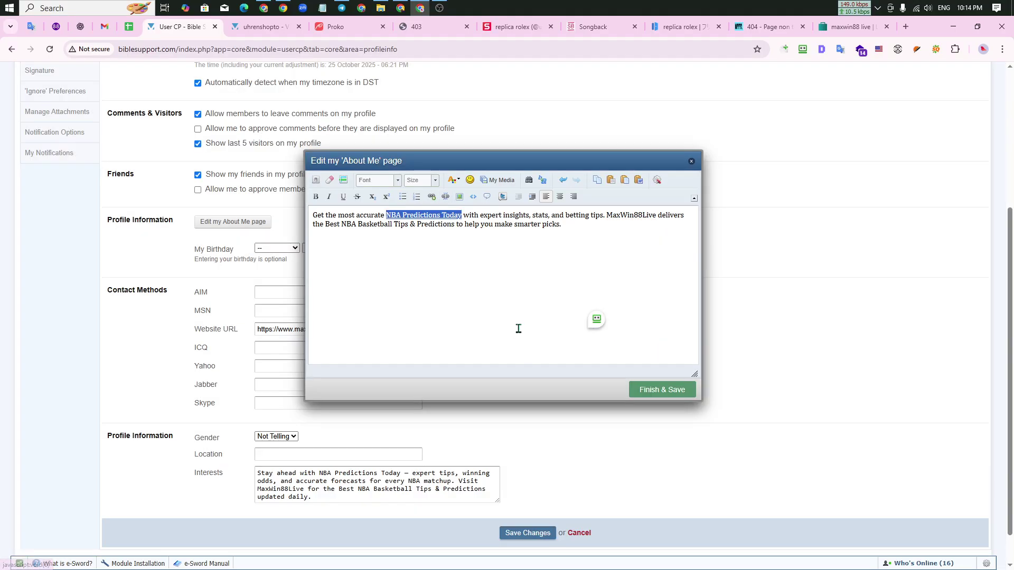
pyautogui.click(660, 391)
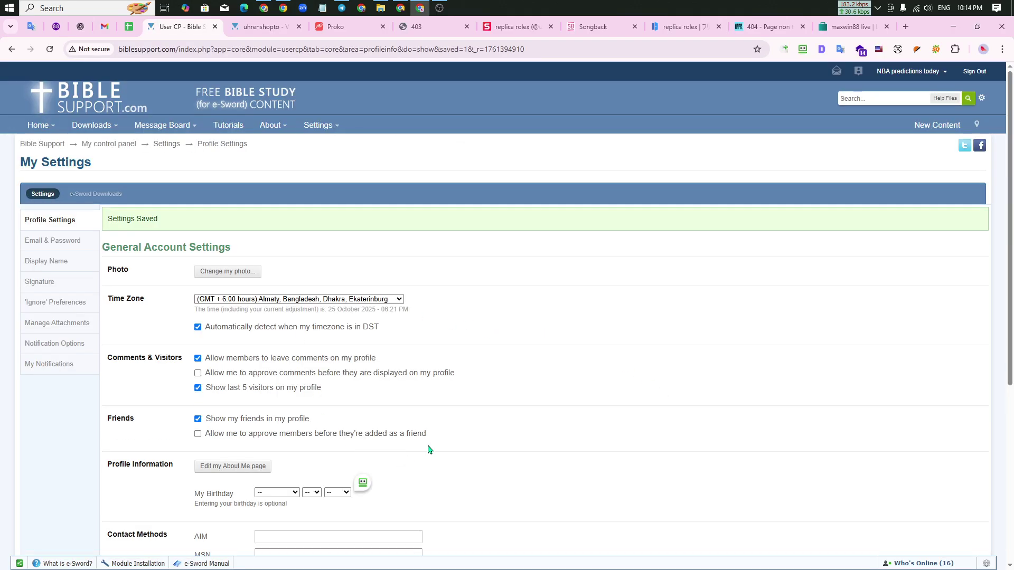
pyautogui.scroll(-5, 429, 449)
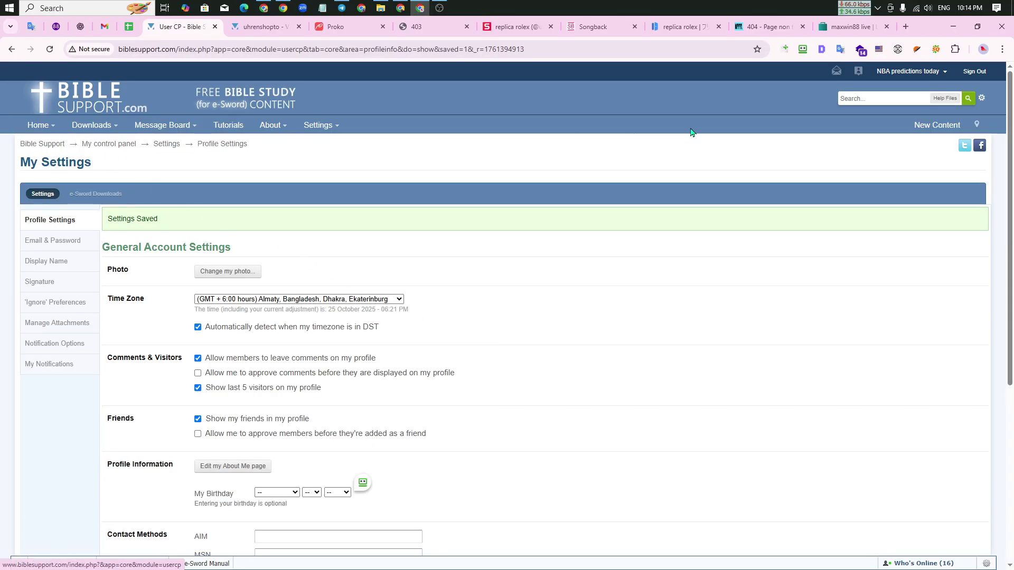
# Open the public biblesupport.com profile and replace its photo with the image file "maxwin88live logo".
pyautogui.click(886, 72)
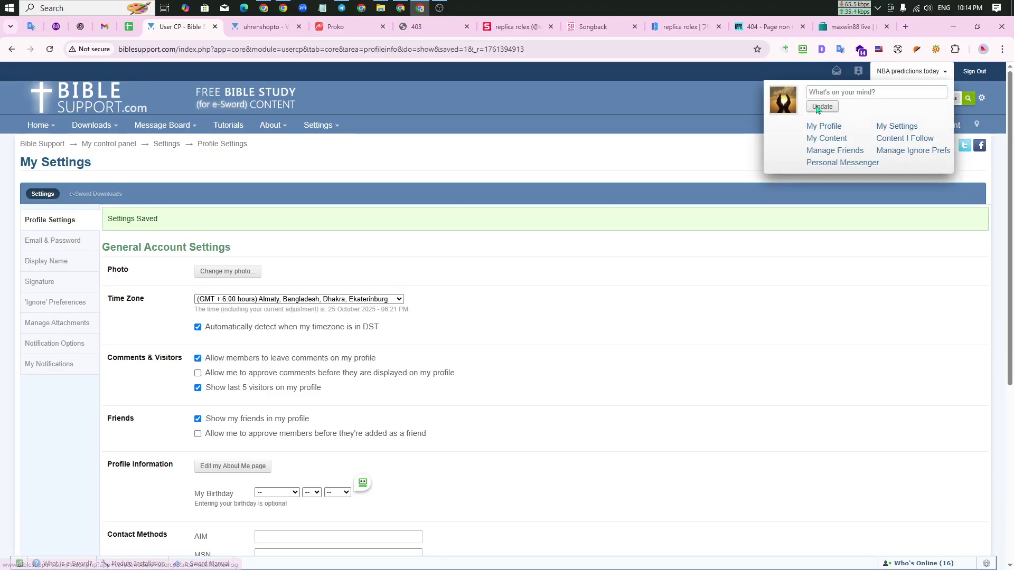
pyautogui.click(784, 103)
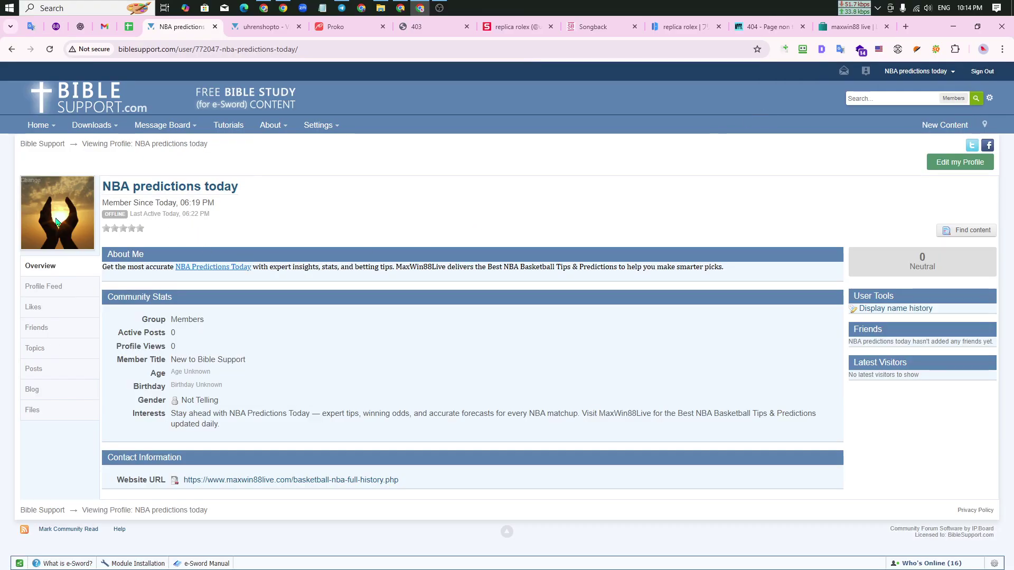
pyautogui.click(47, 191)
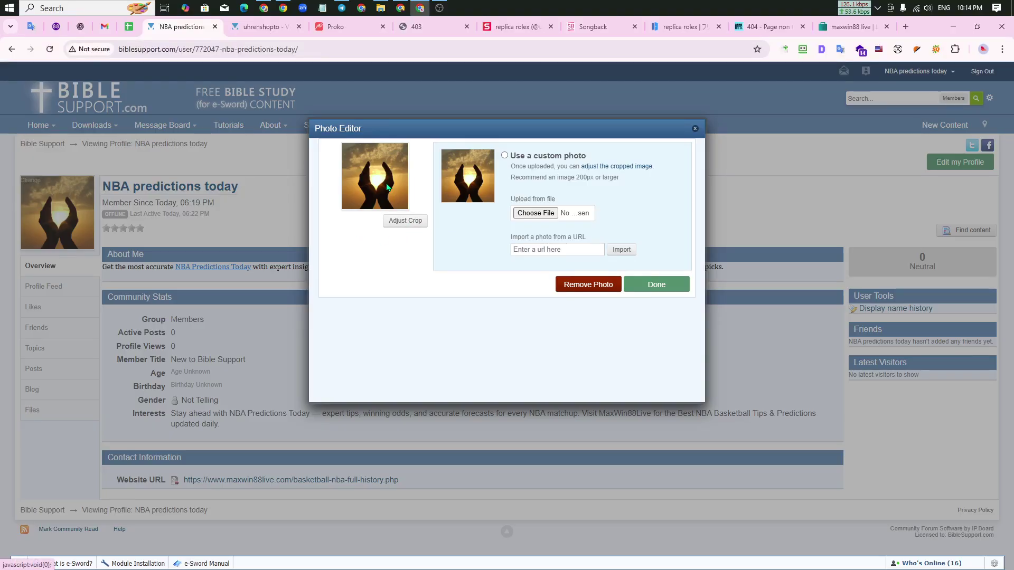
pyautogui.click(537, 213)
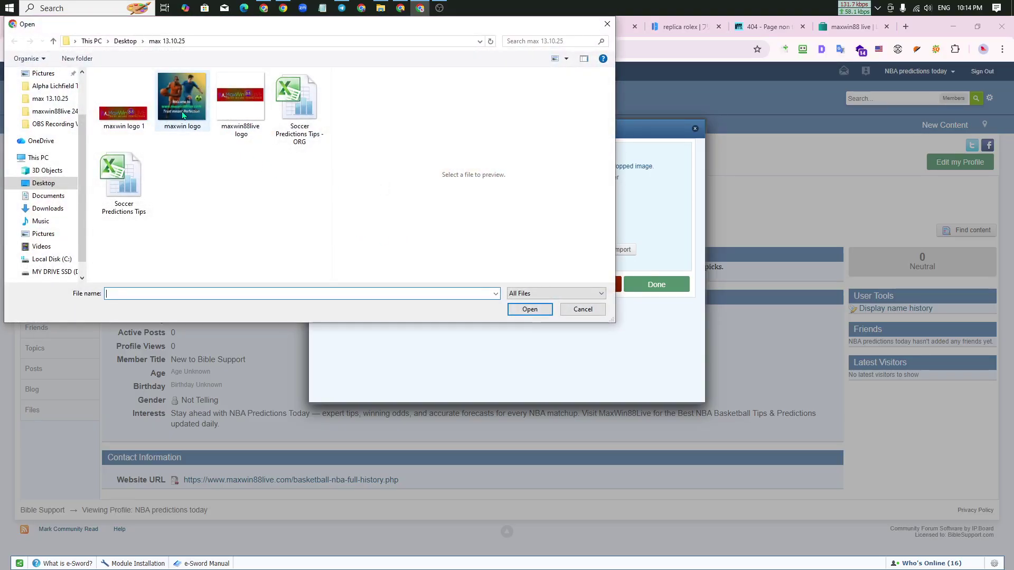
pyautogui.click(240, 106)
pyautogui.click(530, 310)
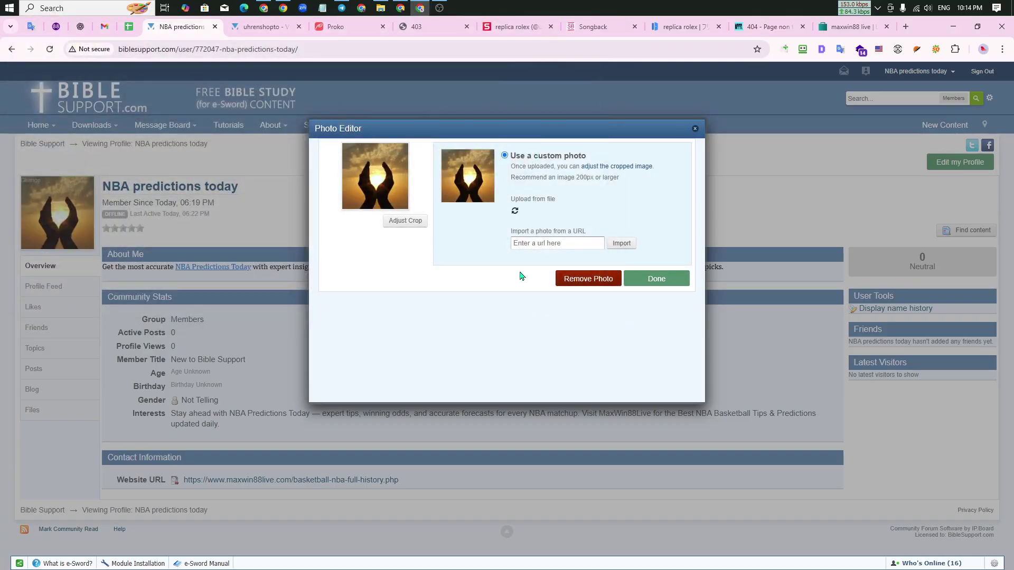
pyautogui.click(668, 287)
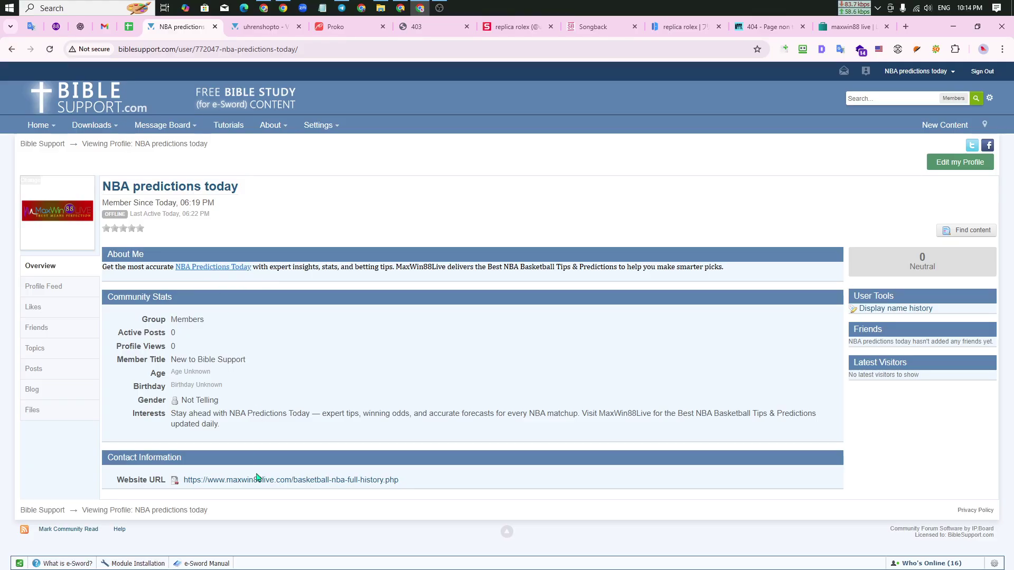
# Copy the biblesupport.com profile address into the Live Link cell C18 of the tracking sheet.
pyautogui.click(243, 49)
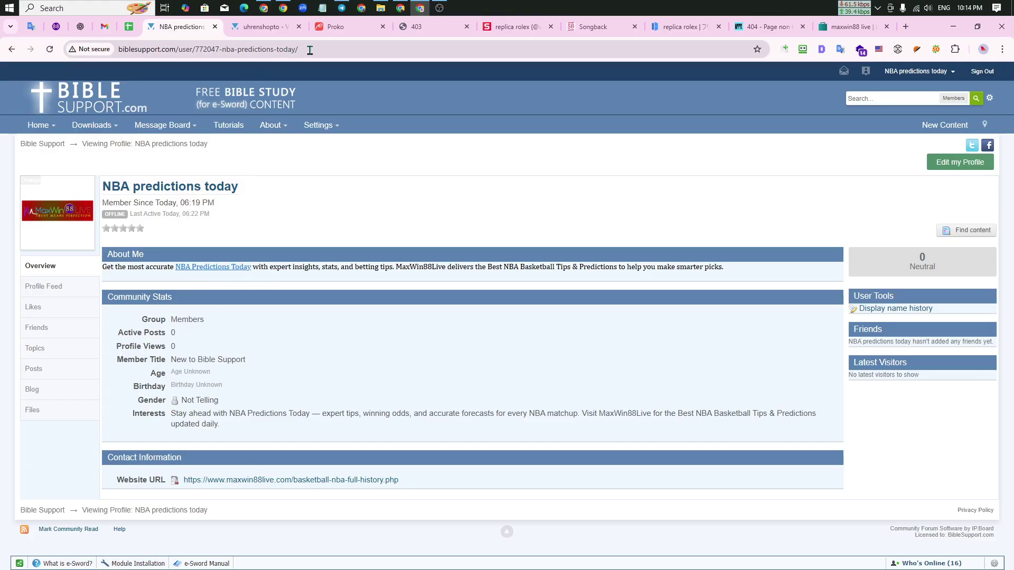
pyautogui.click(129, 27)
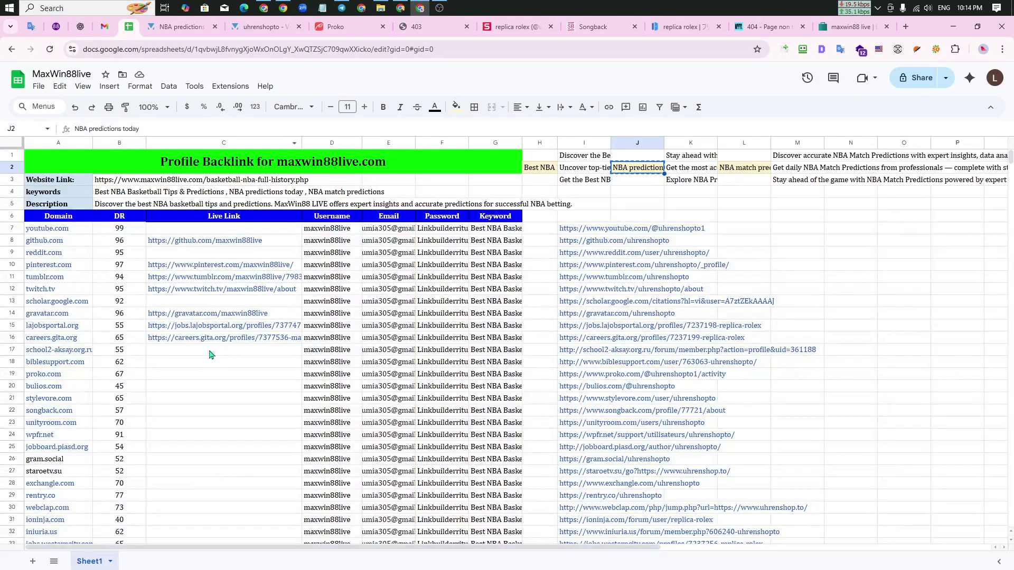
pyautogui.click(155, 34)
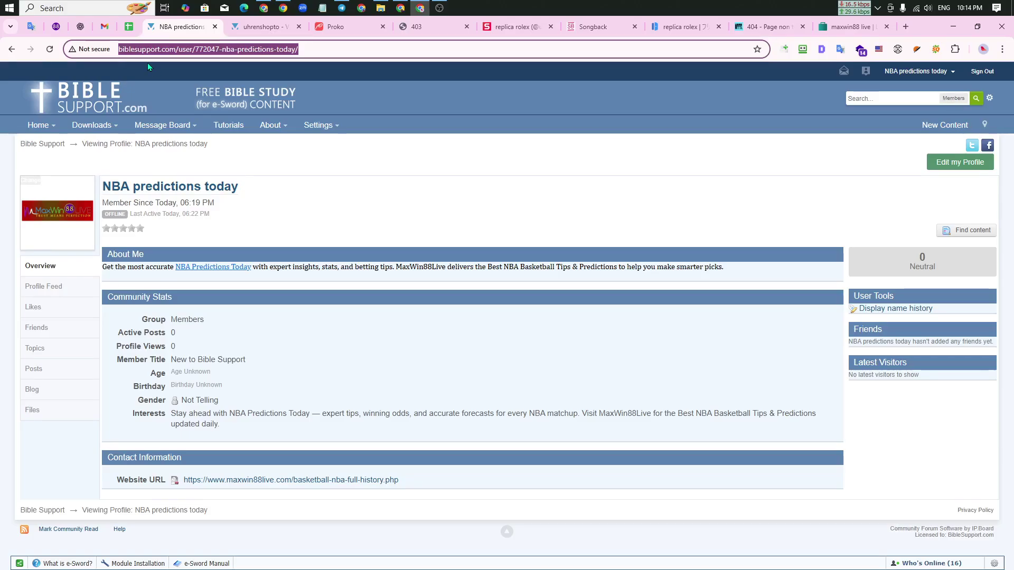
pyautogui.click(128, 29)
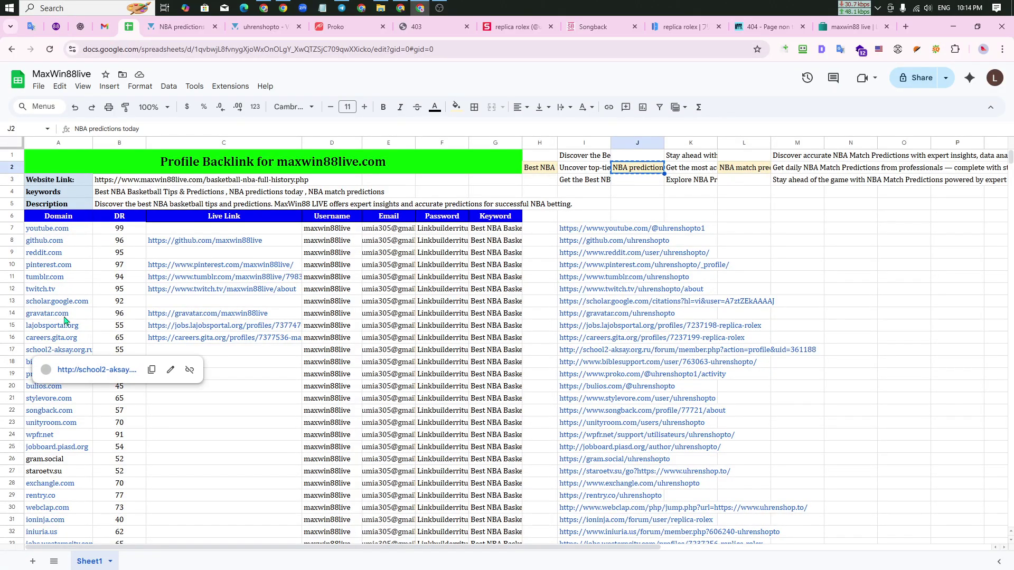
pyautogui.click(208, 422)
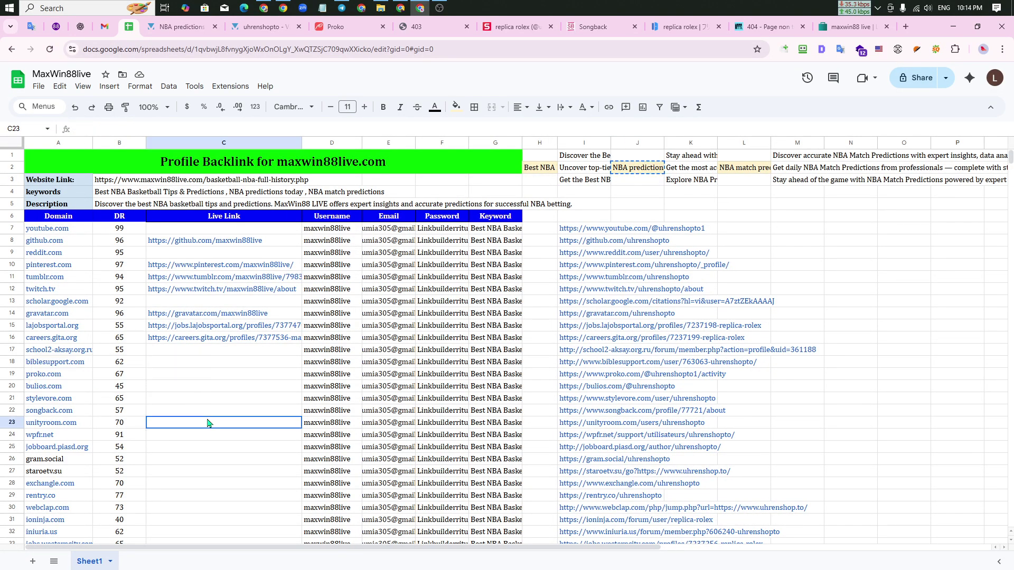
pyautogui.click(169, 364)
pyautogui.hotkey('ctrl', 'v')
pyautogui.click(207, 421)
# Close the finished biblesupport.com profile page and the uhrenshopto sample profile page.
pyautogui.click(181, 26)
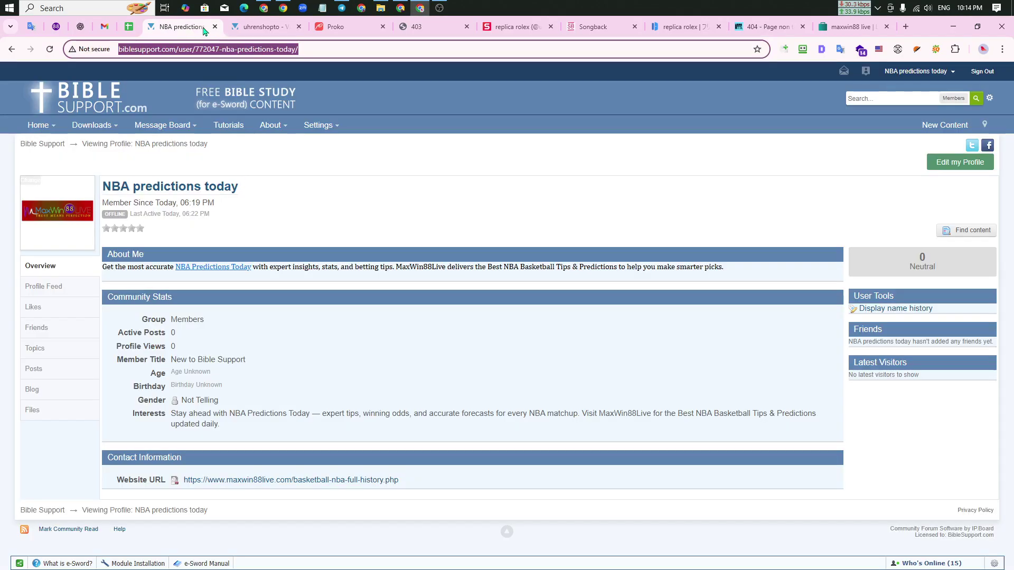
pyautogui.click(215, 26)
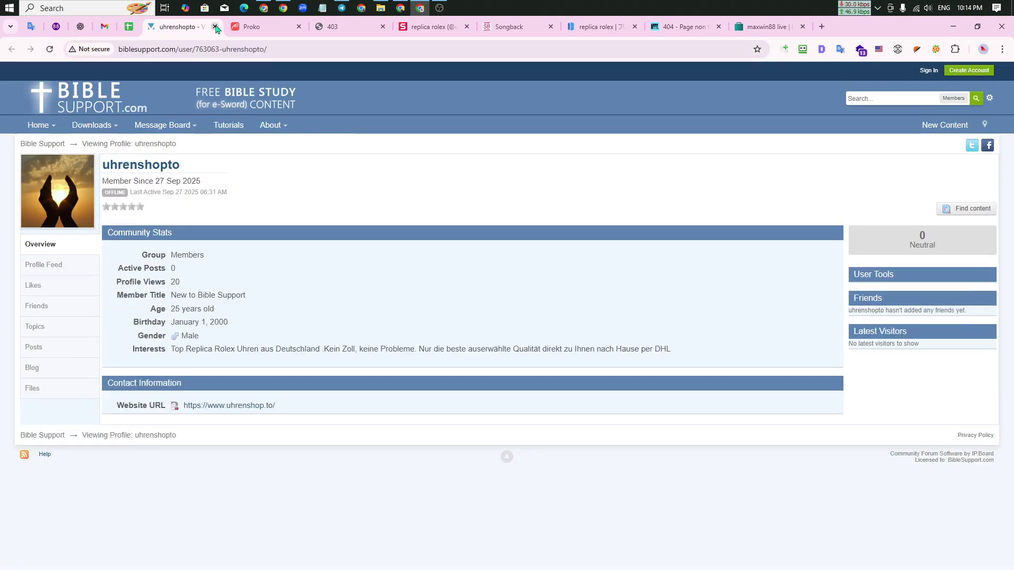
pyautogui.click(215, 26)
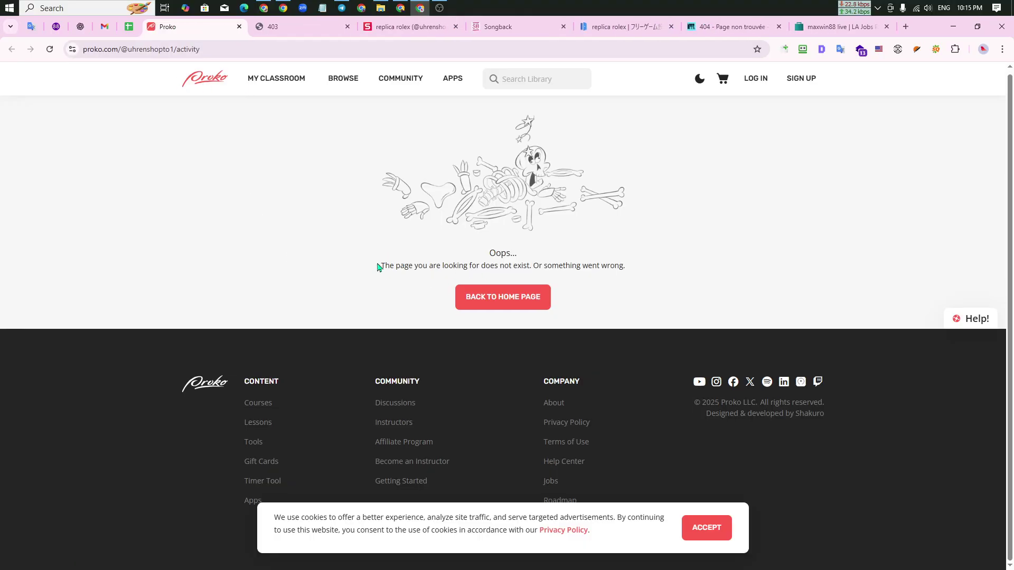
# Try the uhrenshopto1 sample profile address on Proko without its "/activity" ending, and go to the Proko home page.
pyautogui.moveTo(379, 266); pyautogui.dragTo(635, 269)
pyautogui.click(667, 259)
pyautogui.click(303, 49)
pyautogui.click(304, 49)
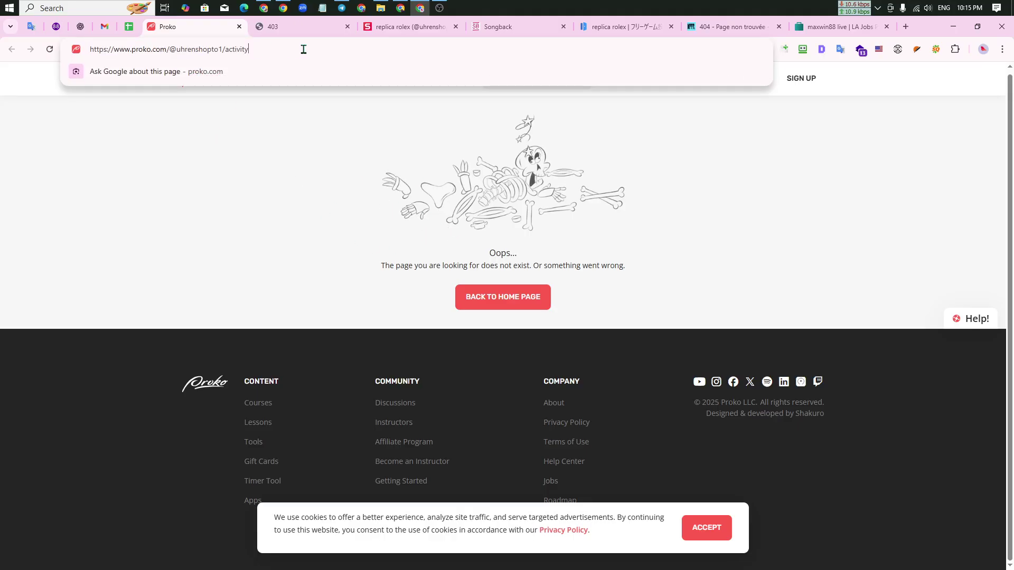
pyautogui.press('BackSpace')
pyautogui.press('BackSpace')
pyautogui.press('BackSpace')
pyautogui.press('BackSpace')
pyautogui.press('BackSpace')
pyautogui.press('BackSpace')
pyautogui.press('BackSpace')
pyautogui.press('BackSpace')
pyautogui.press('BackSpace')
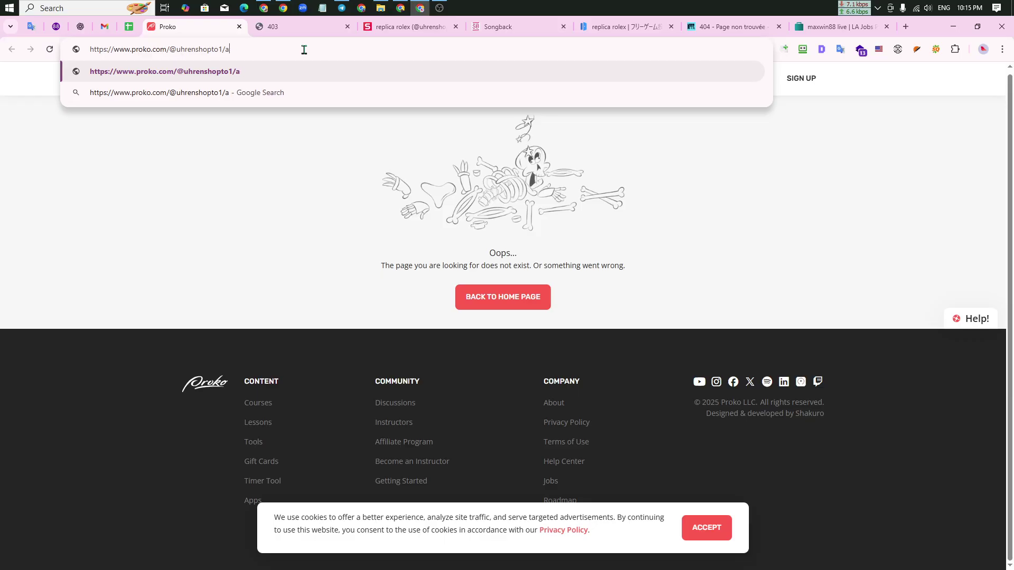
pyautogui.press('Return')
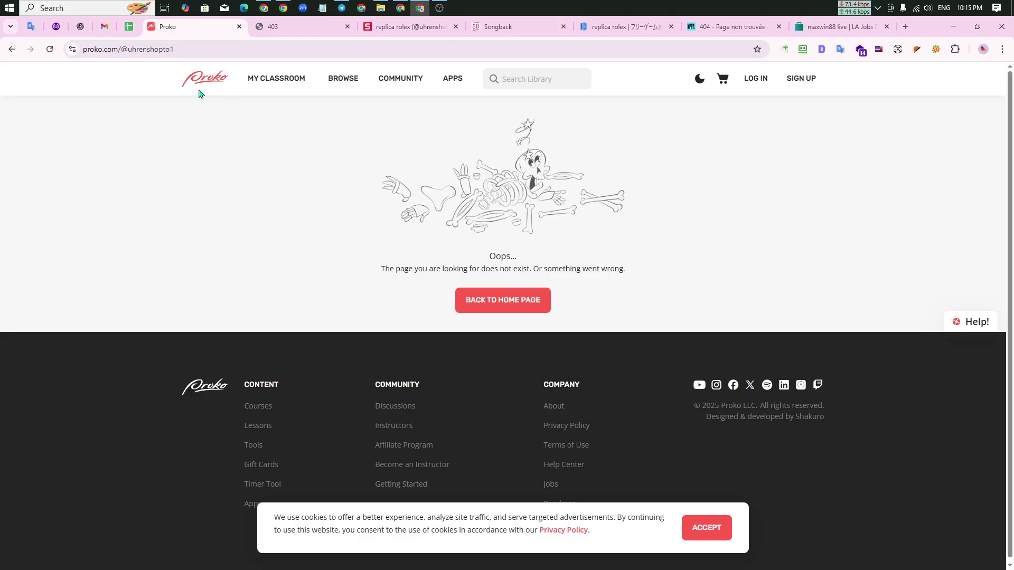
pyautogui.click(224, 77)
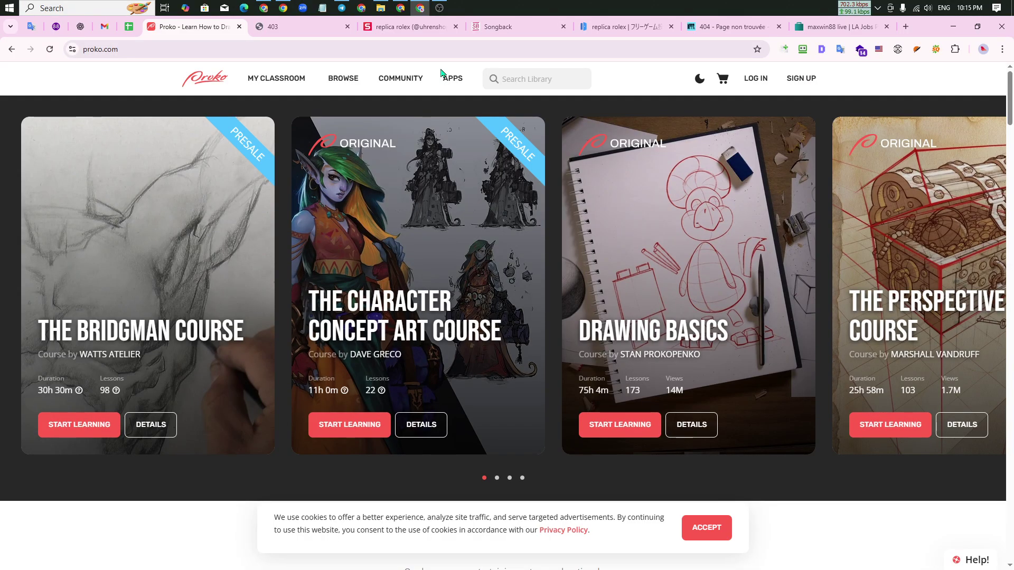
# Open Proko's sign-up form and fill in the account e-mail copied from the tracking sheet's Email column.
pyautogui.click(797, 80)
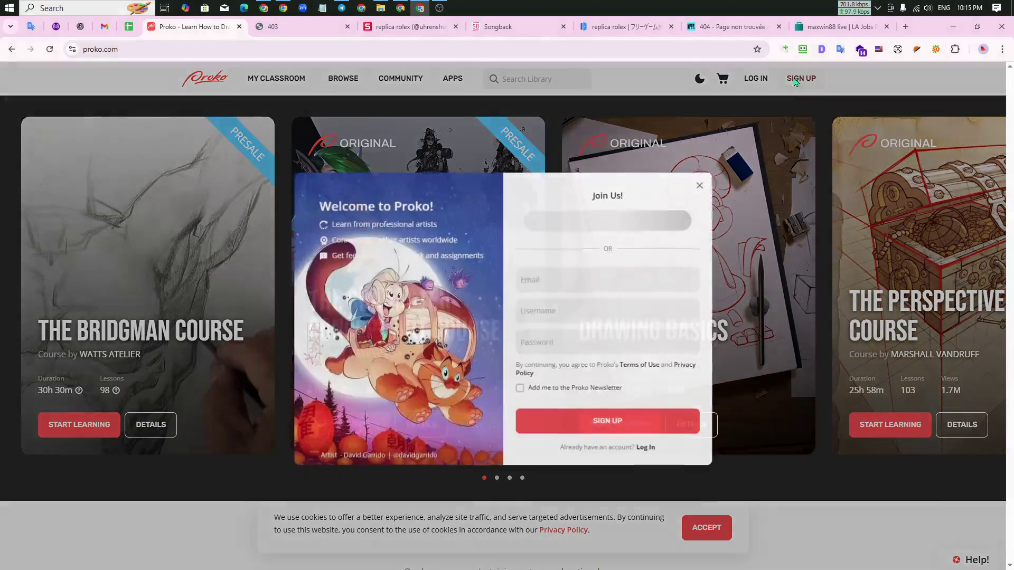
pyautogui.click(547, 276)
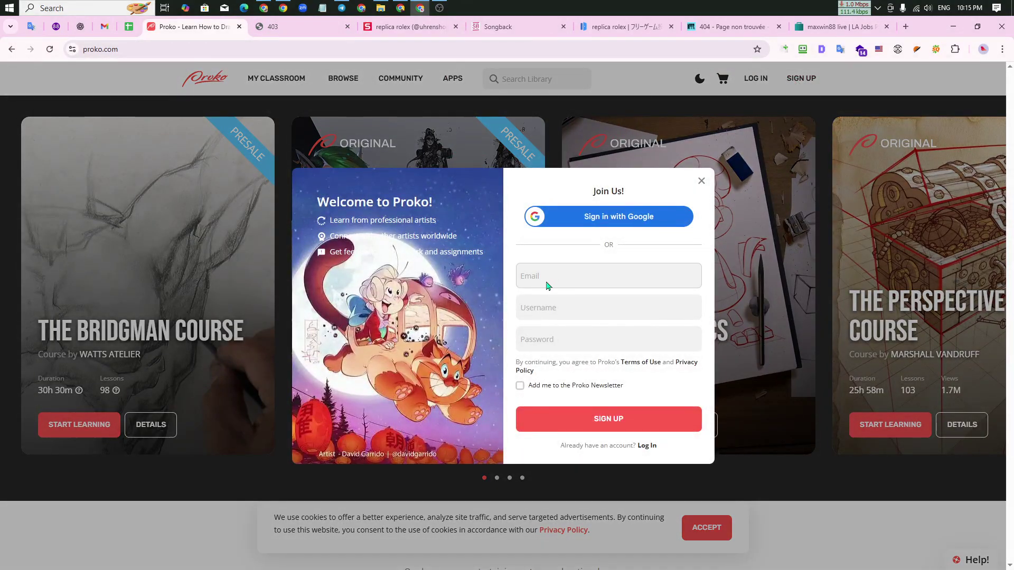
pyautogui.click(129, 26)
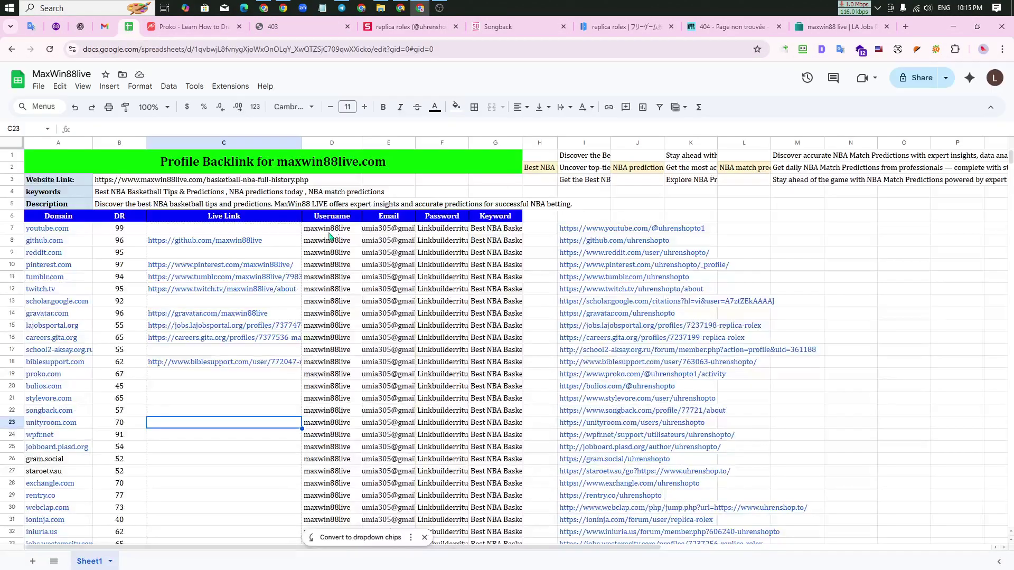
pyautogui.click(393, 272)
pyautogui.hotkey('ctrl', 'c')
pyautogui.click(193, 26)
pyautogui.hotkey('ctrl', 'v')
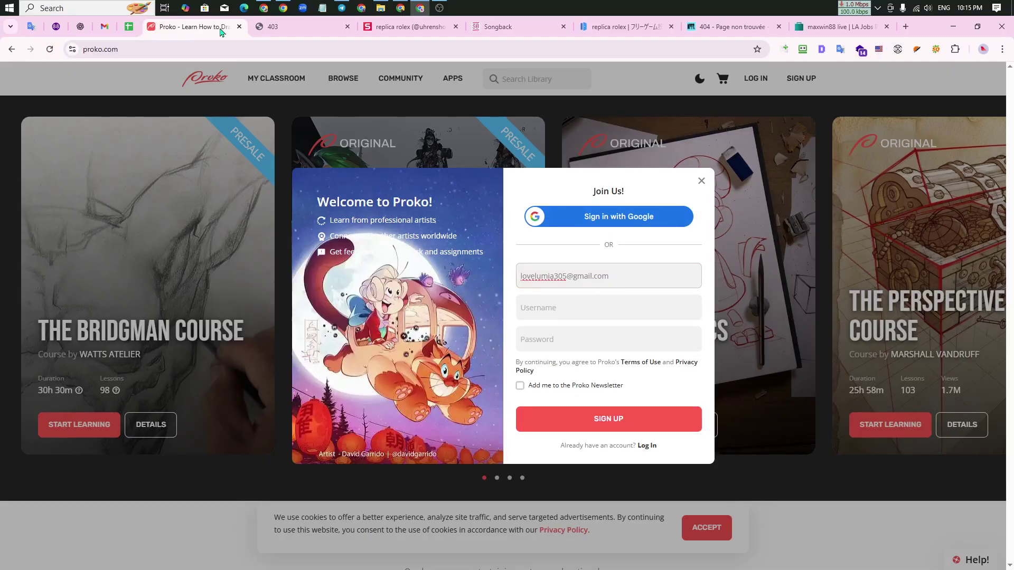
# Fill in the Proko sign-up username with maxwin88live copied from the tracking sheet.
pyautogui.click(129, 27)
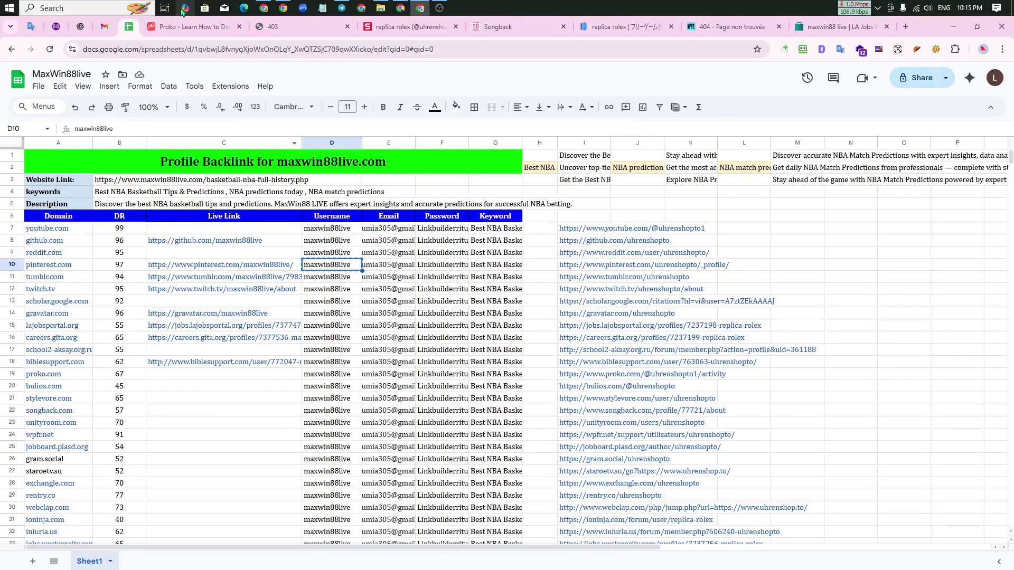
pyautogui.click(193, 27)
pyautogui.click(580, 315)
pyautogui.hotkey('ctrl', 'v')
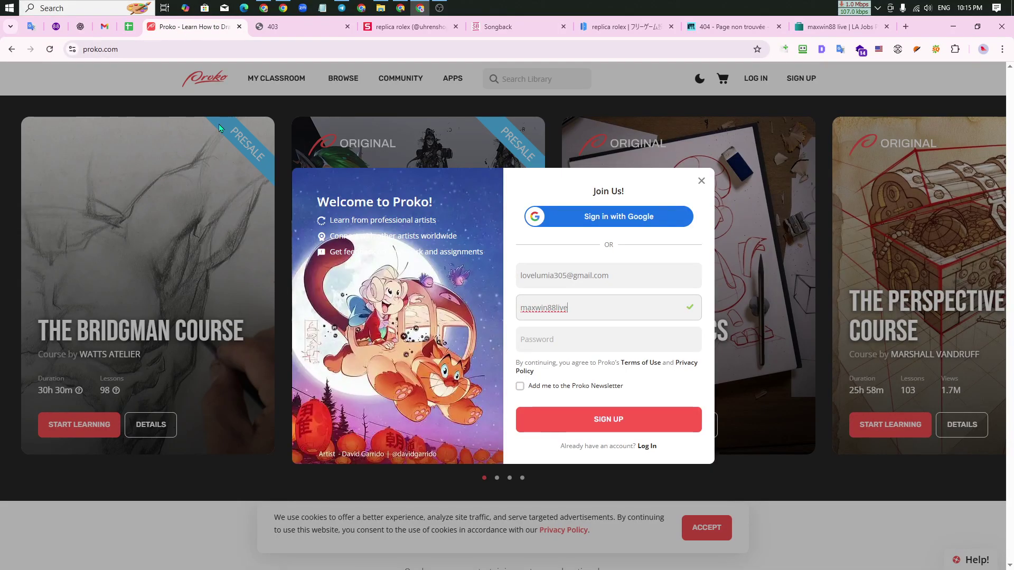
# Fill in the account password from the tracking sheet, toggle the newsletter option, and submit the Proko sign-up.
pyautogui.click(129, 27)
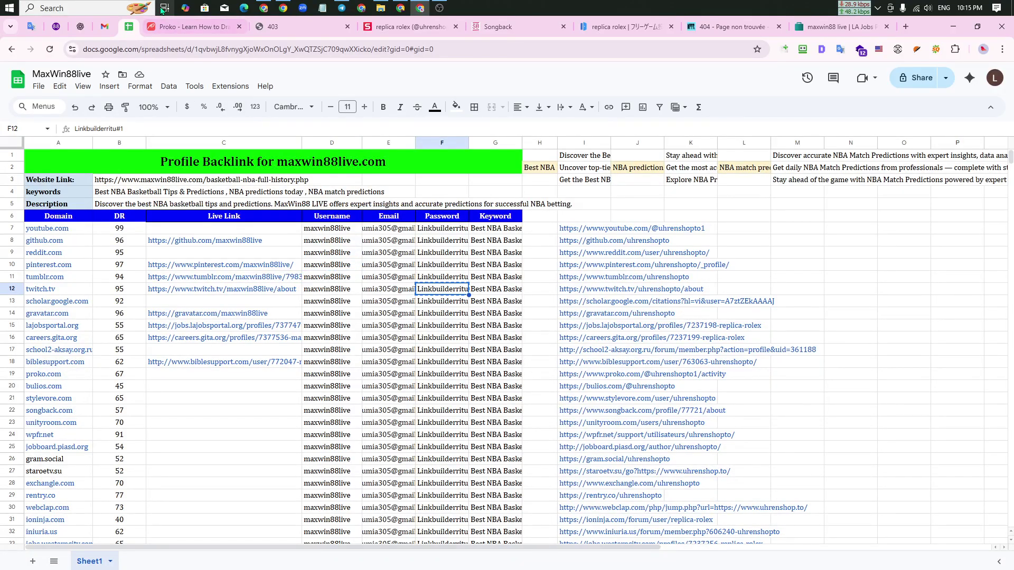
pyautogui.click(193, 26)
pyautogui.click(585, 336)
pyautogui.hotkey('ctrl', 'v')
pyautogui.click(520, 386)
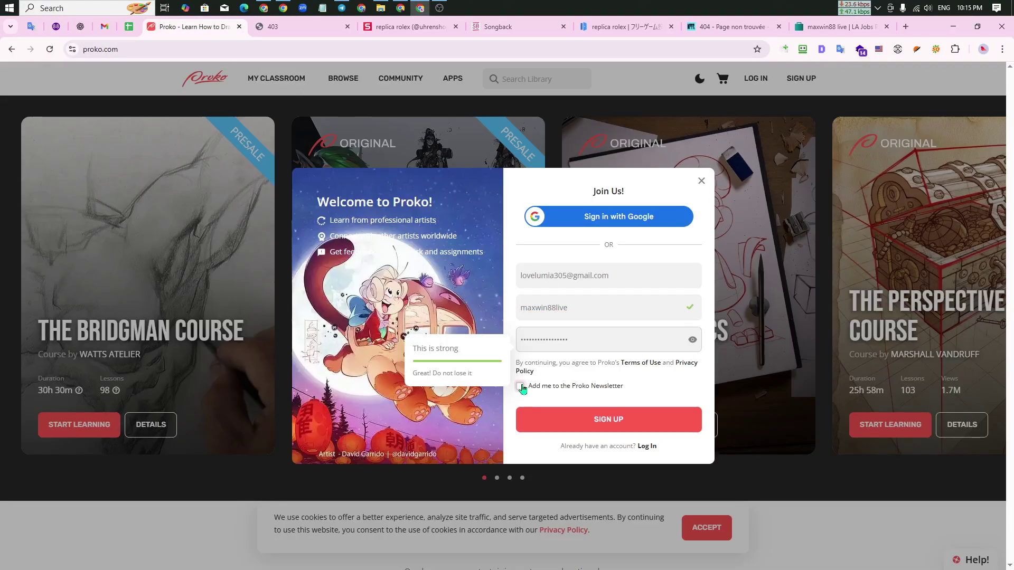
pyautogui.click(560, 420)
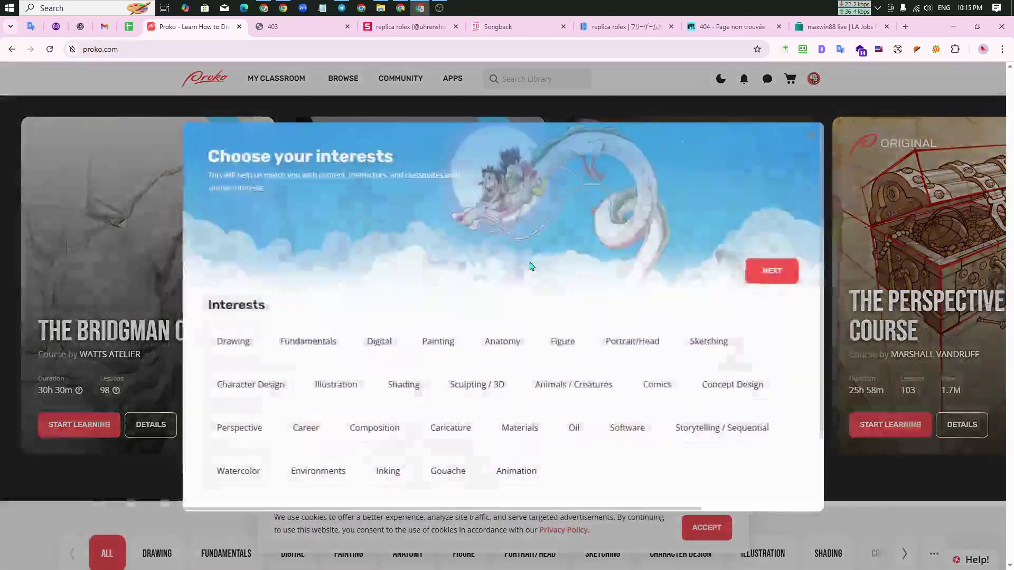
# Choose Drawing, Fundamentals and Digital as the interests and continue to the instructor selection.
pyautogui.click(244, 340)
pyautogui.click(307, 340)
pyautogui.click(379, 341)
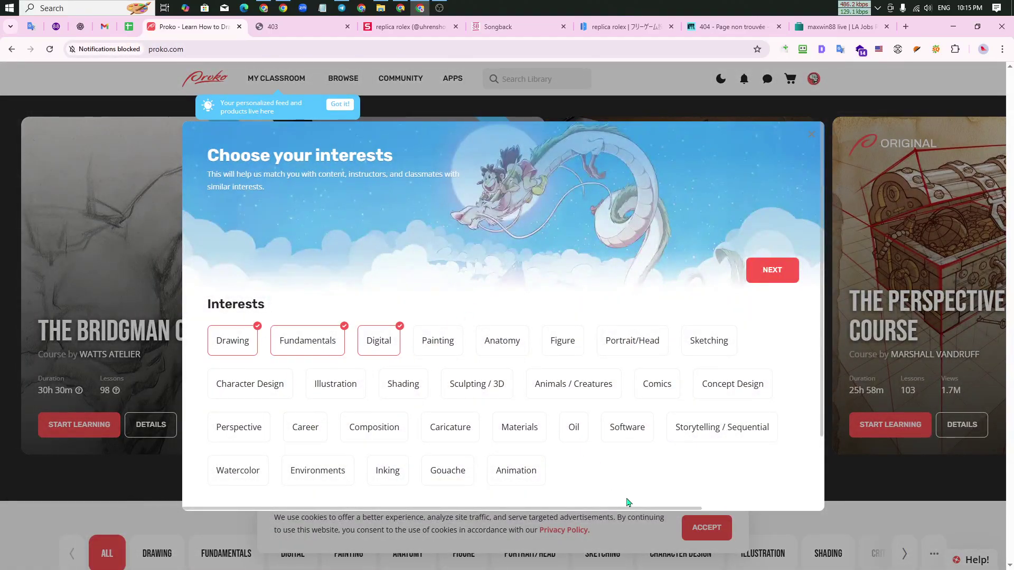
pyautogui.click(771, 269)
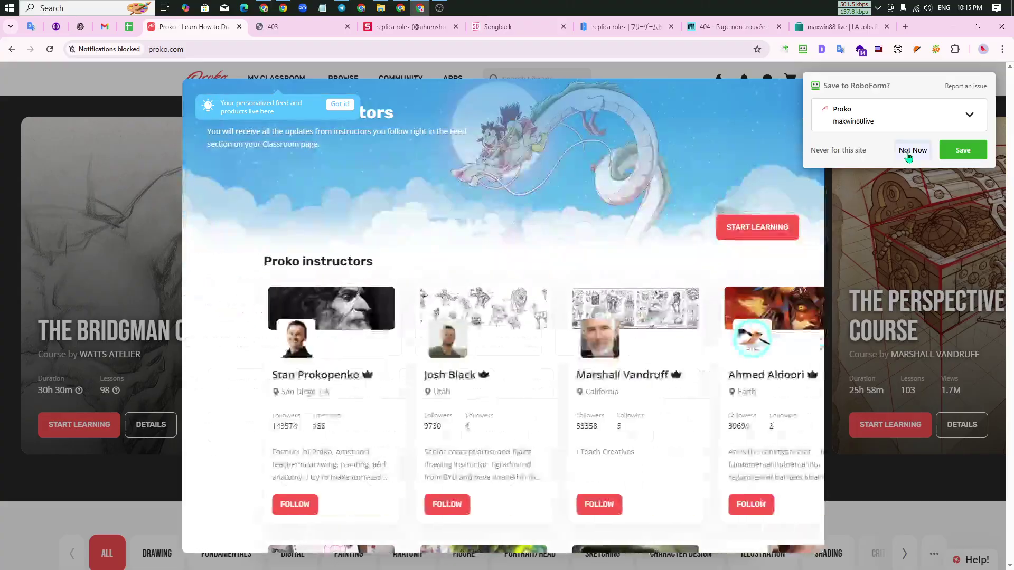
# Decline saving the login in RoboForm, finish onboarding without following any instructors, and dismiss the e-mail confirmation notice.
pyautogui.click(909, 153)
pyautogui.scroll(-6, 586, 372)
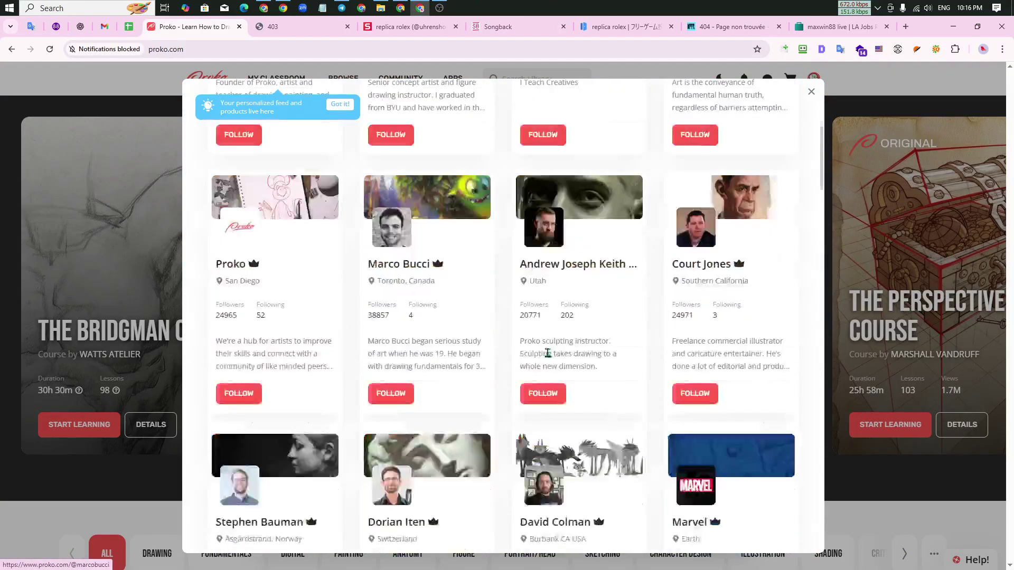
pyautogui.scroll(6, 625, 317)
pyautogui.click(737, 226)
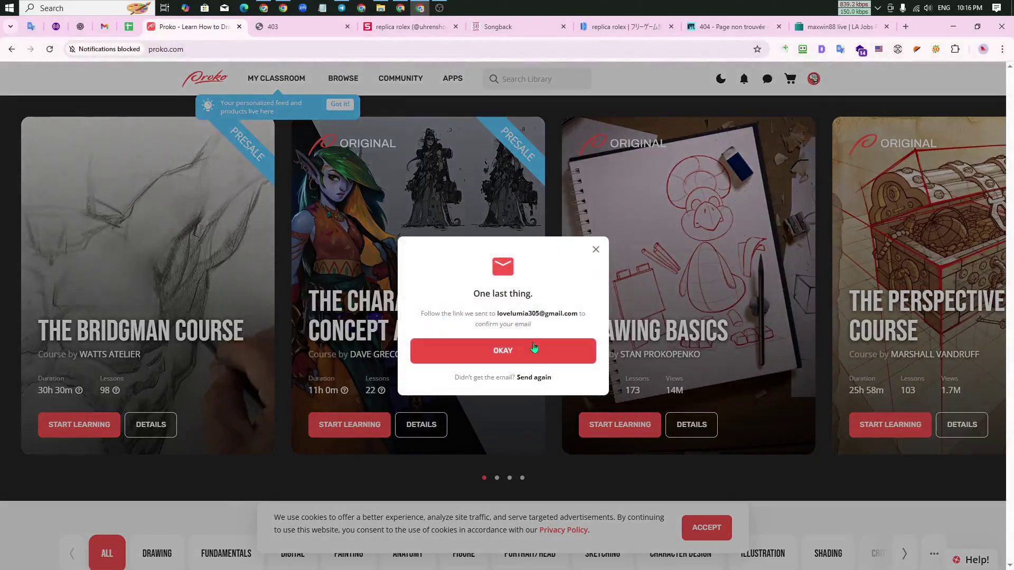
pyautogui.click(481, 349)
# Confirm the Proko account through its welcome e-mail in Gmail, and open the account's profile settings.
pyautogui.click(104, 26)
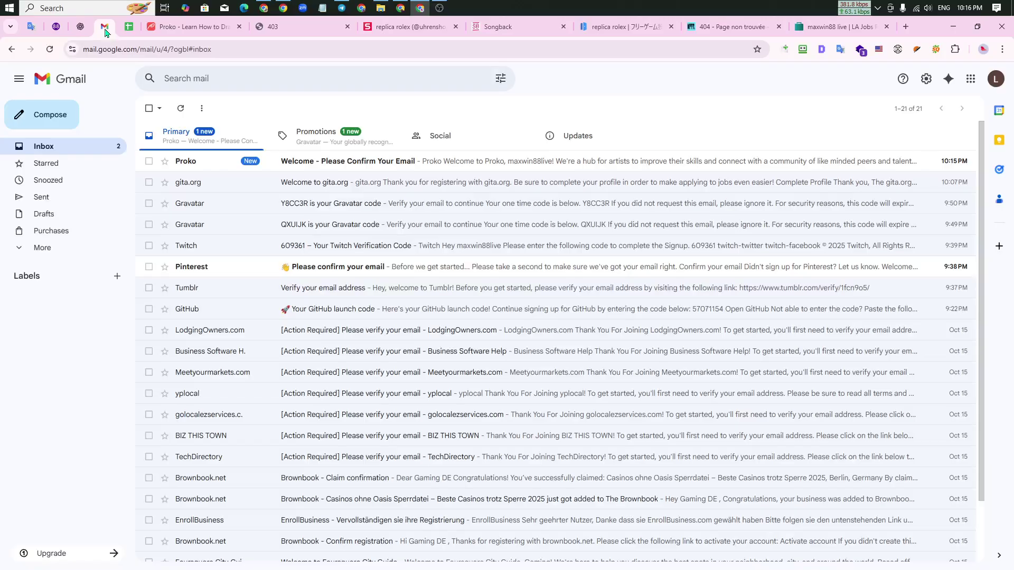
pyautogui.click(211, 160)
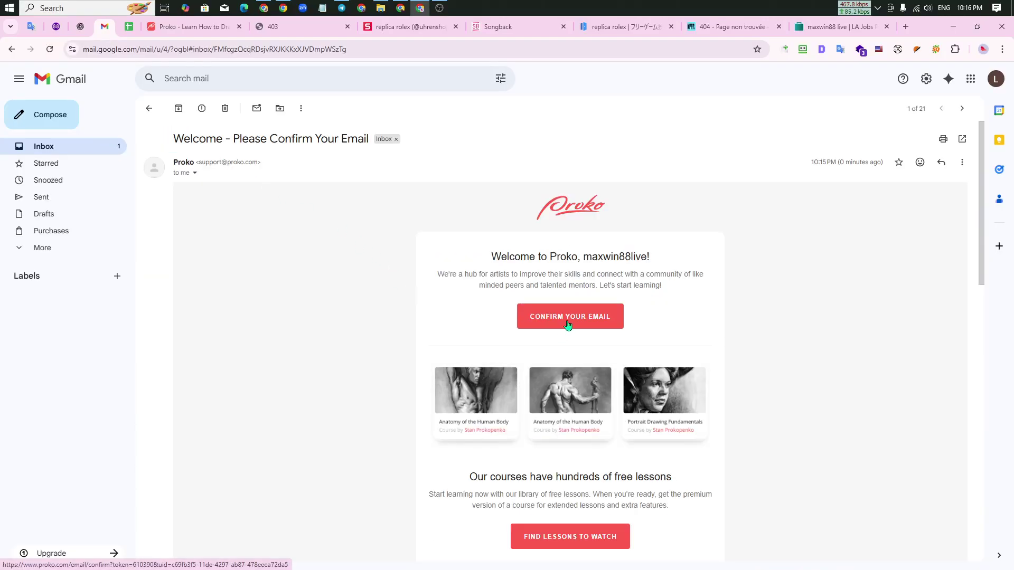
pyautogui.click(565, 319)
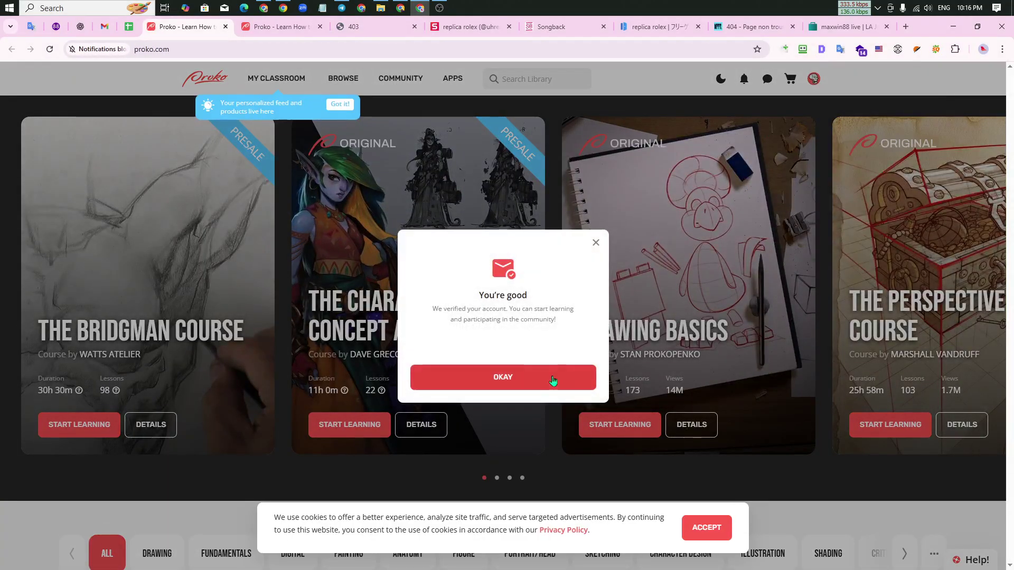
pyautogui.click(552, 378)
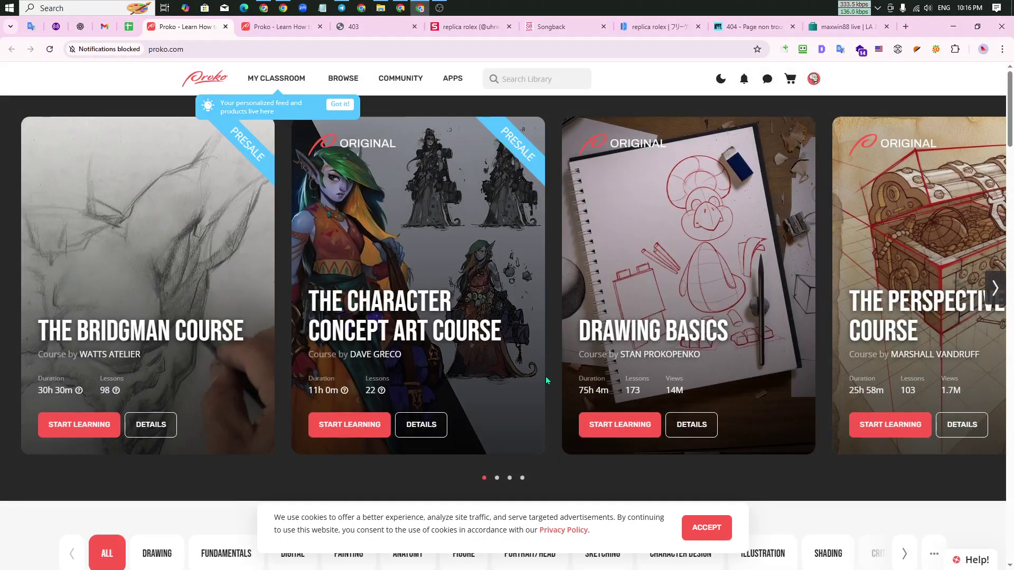
pyautogui.click(813, 81)
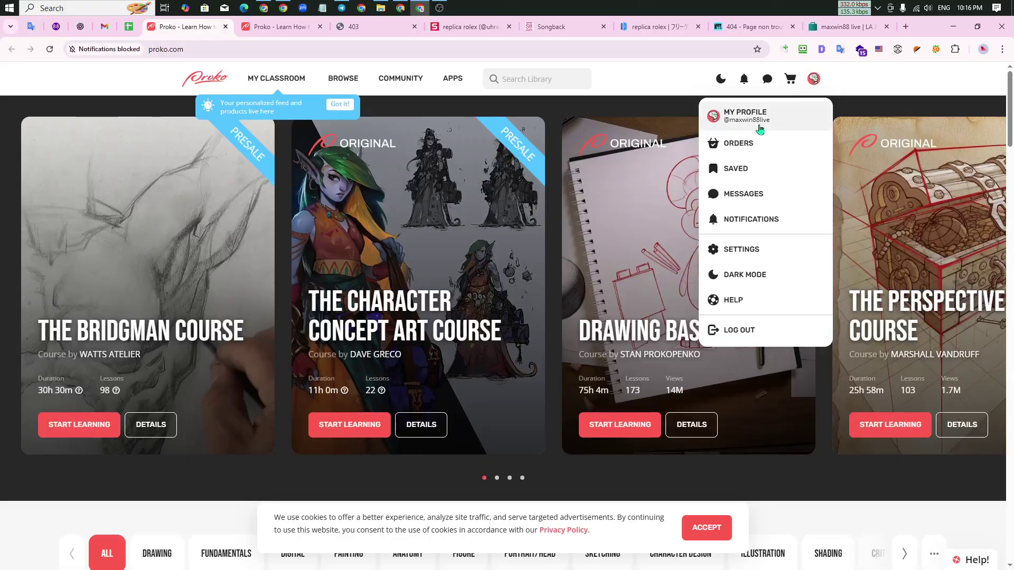
pyautogui.click(753, 254)
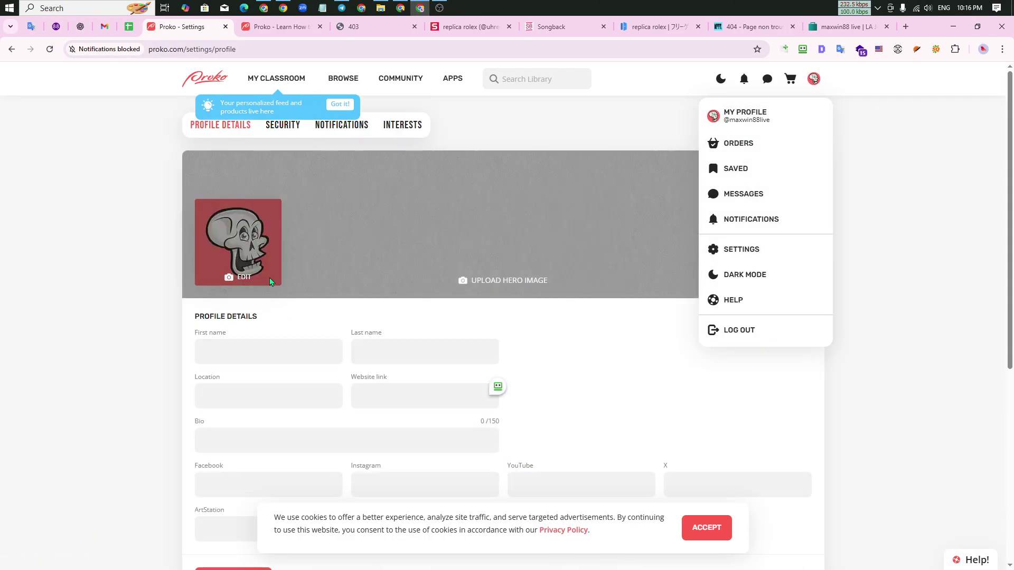
pyautogui.click(240, 278)
pyautogui.click(241, 279)
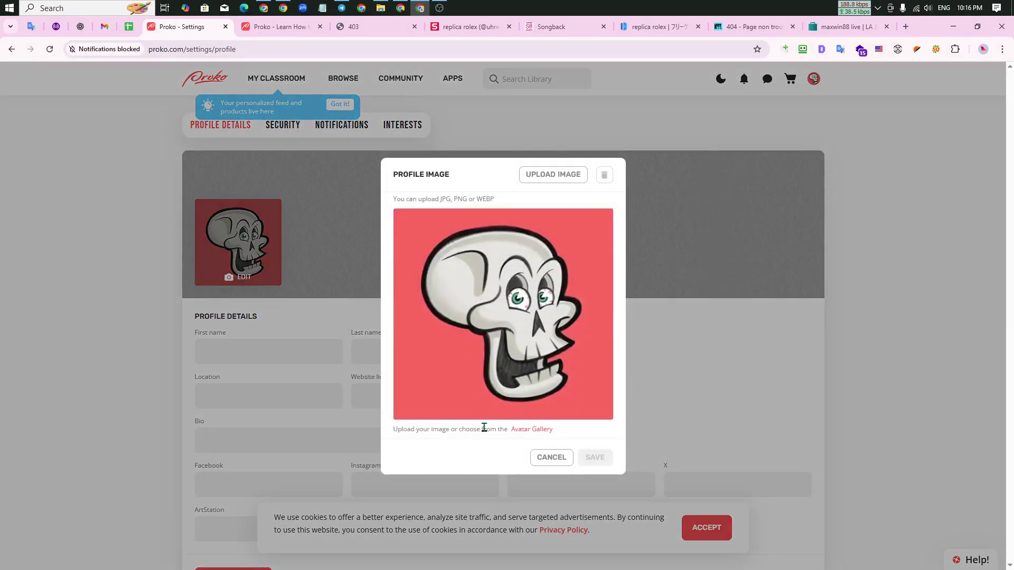
pyautogui.click(545, 174)
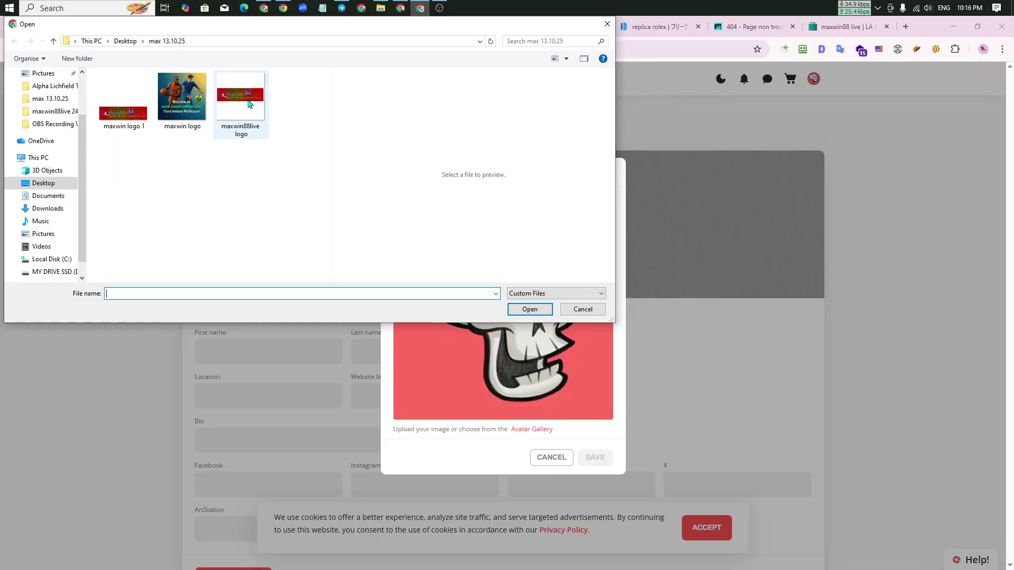
pyautogui.click(133, 119)
pyautogui.click(540, 308)
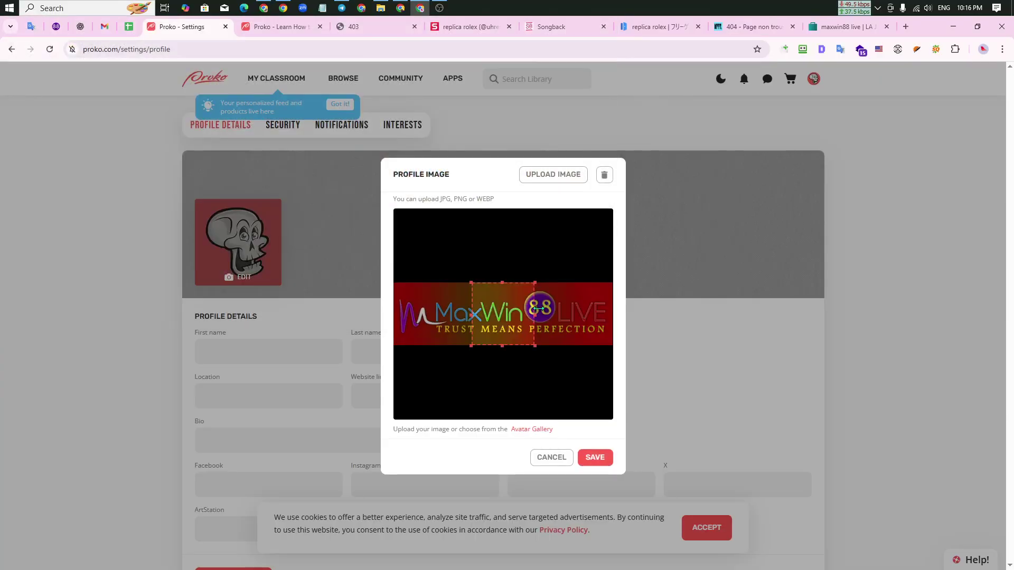
pyautogui.click(551, 458)
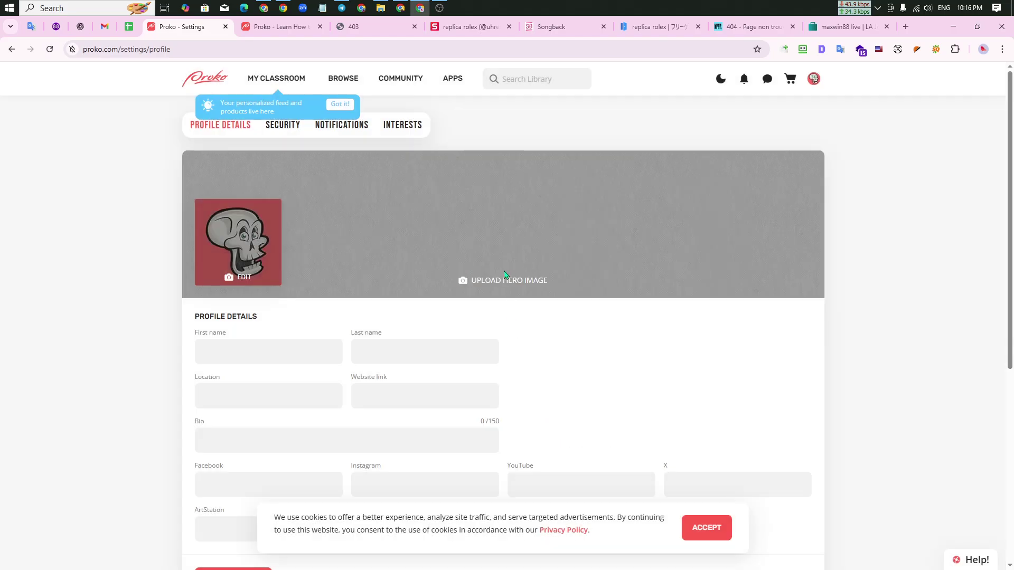
# Upload the image file "maxwin88live logo" as the Proko profile image and save it.
pyautogui.click(248, 272)
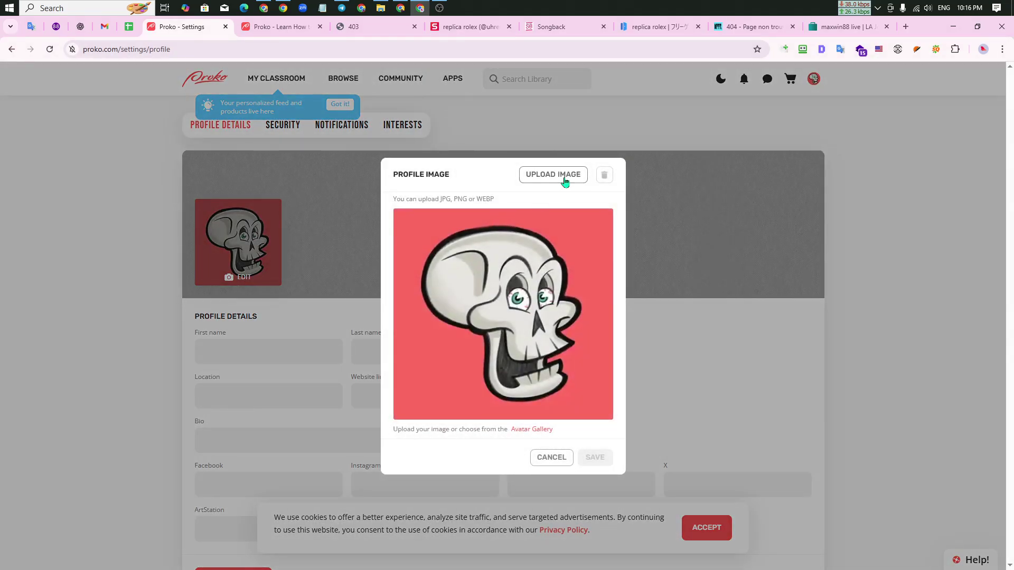
pyautogui.click(536, 176)
pyautogui.click(240, 101)
pyautogui.click(525, 307)
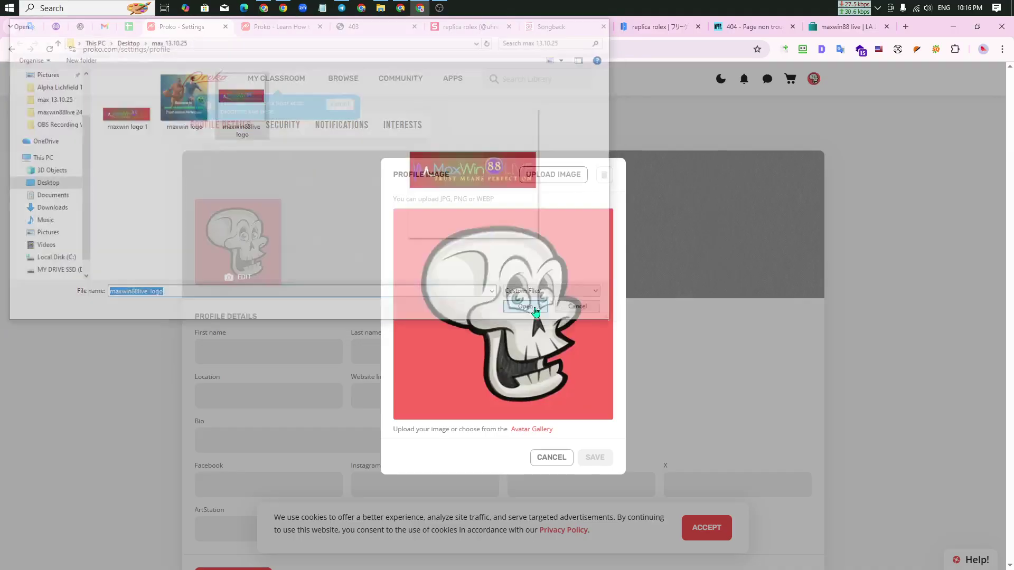
pyautogui.click(593, 460)
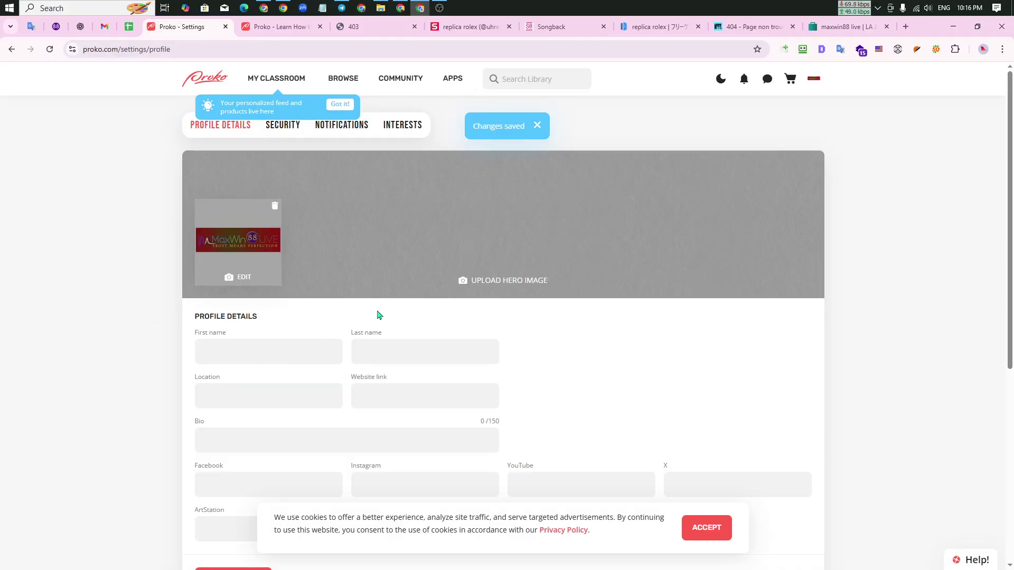
# Autofill the first name maxwin88, the last name live, and the website link from the "Best NBA Basketball Tips & Predictions" identity.
pyautogui.scroll(-3, 141, 356)
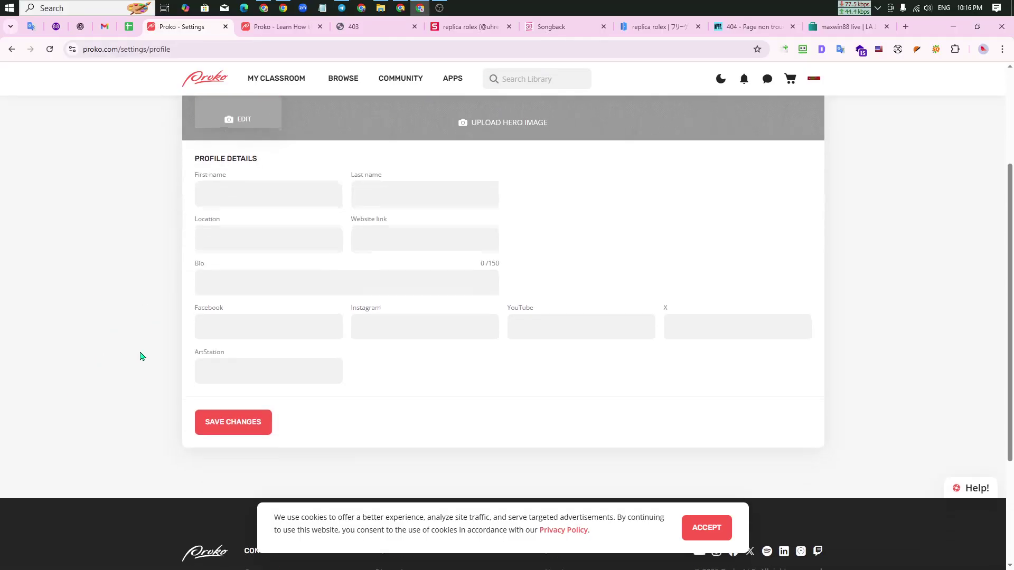
pyautogui.click(271, 191)
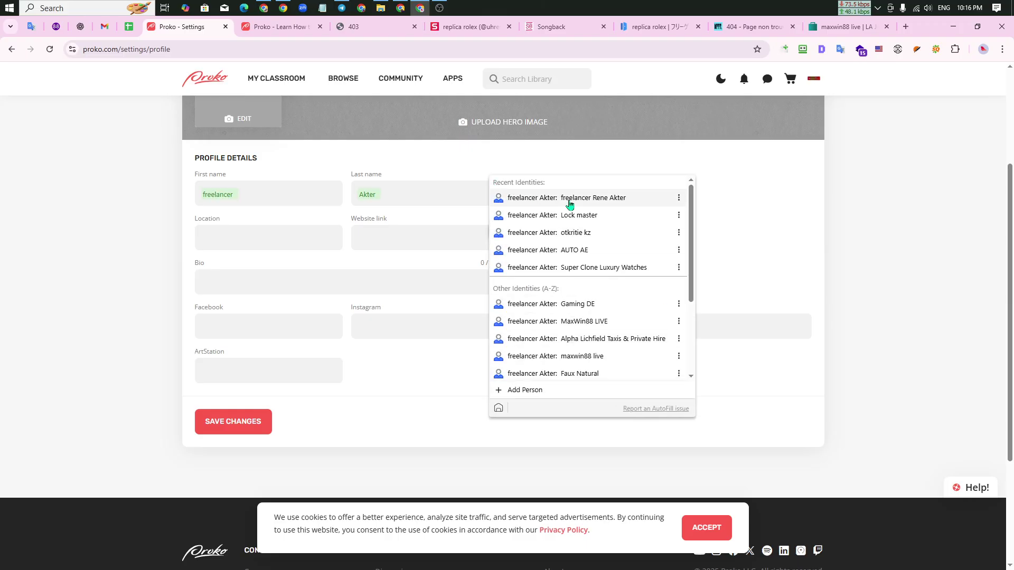
pyautogui.click(593, 358)
pyautogui.click(418, 236)
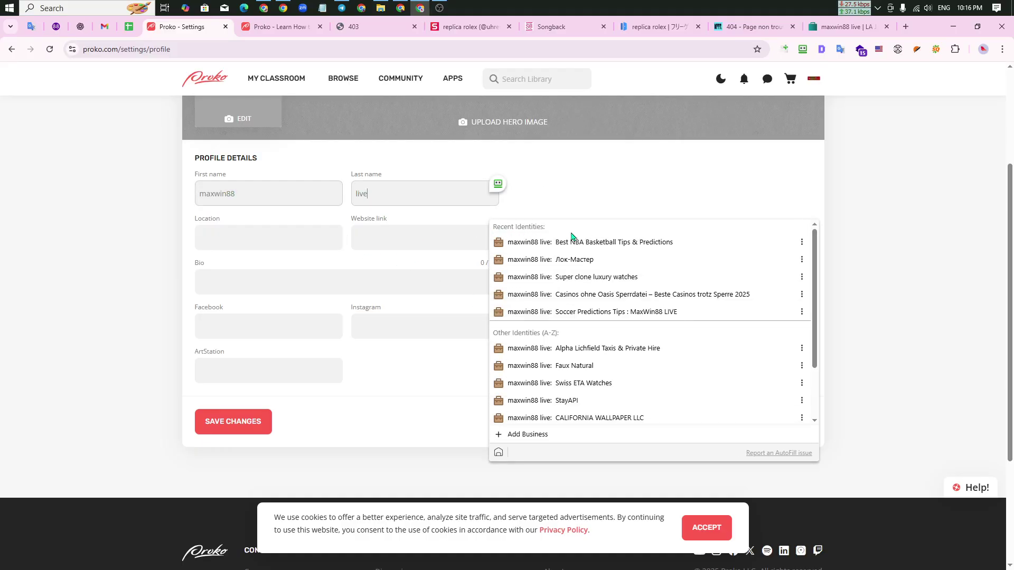
pyautogui.click(579, 239)
# Fill the Bio with the NBA description copied from cell B5 of the tracking sheet, and save the profile changes.
pyautogui.click(299, 283)
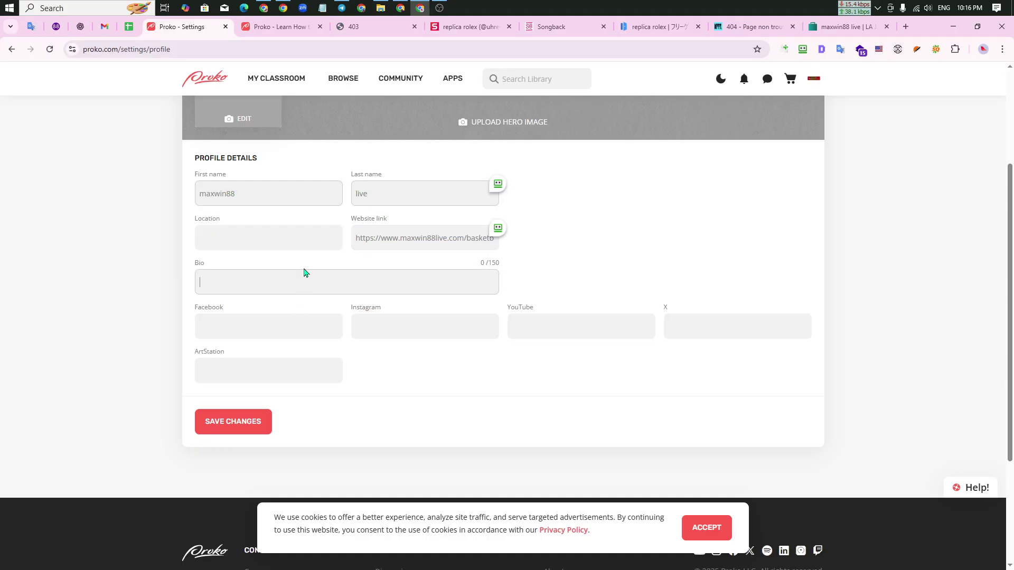
pyautogui.click(128, 27)
pyautogui.click(129, 204)
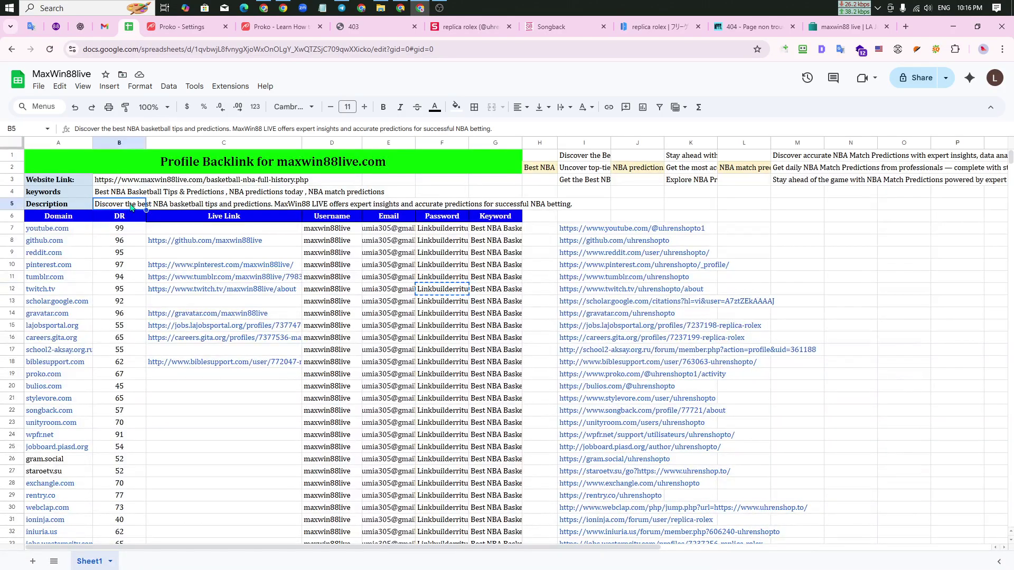
pyautogui.hotkey('ctrl', 'c')
pyautogui.click(180, 27)
pyautogui.hotkey('ctrl', 'v')
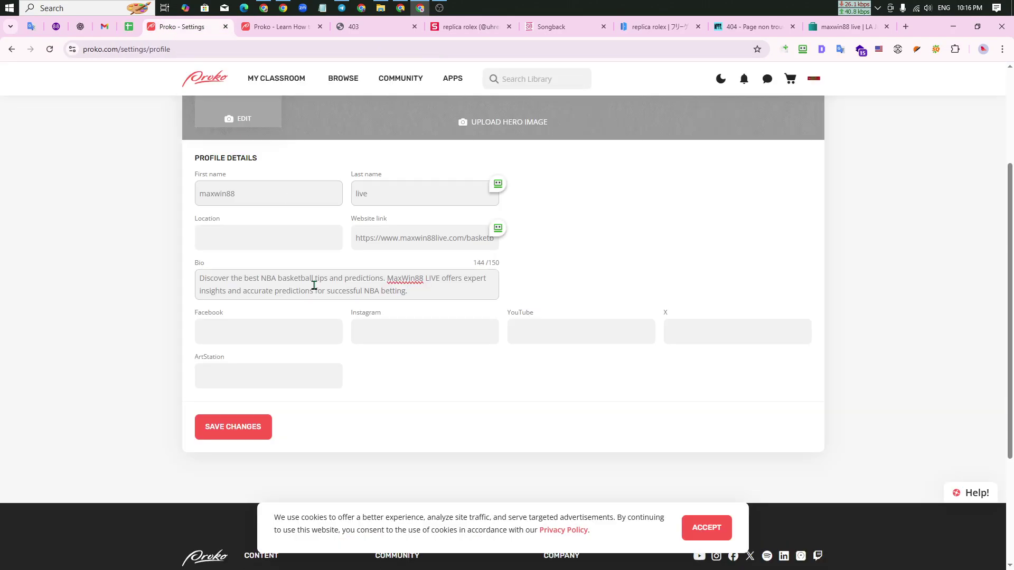
pyautogui.click(102, 273)
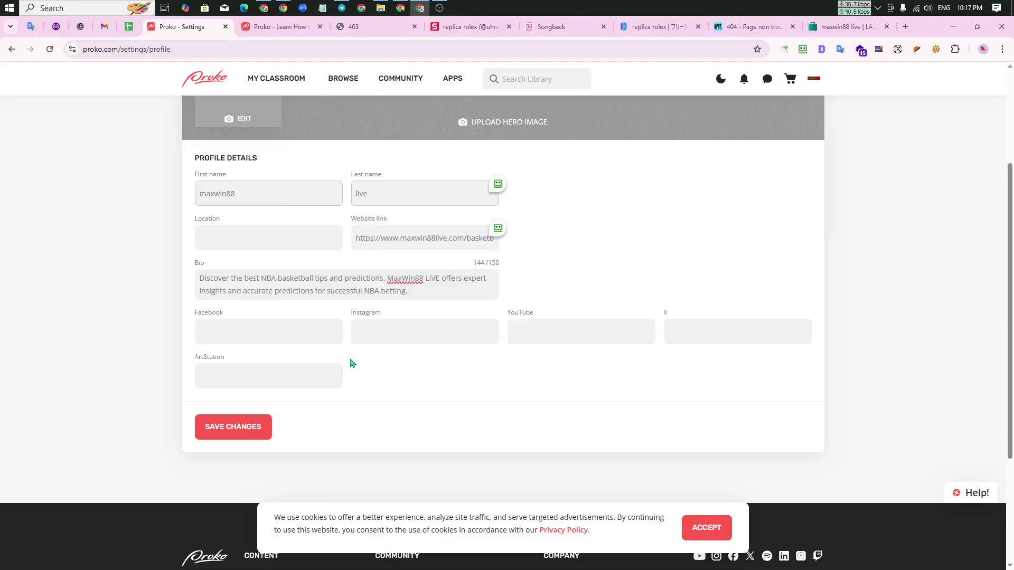
pyautogui.scroll(2, 528, 393)
pyautogui.scroll(-3, 174, 412)
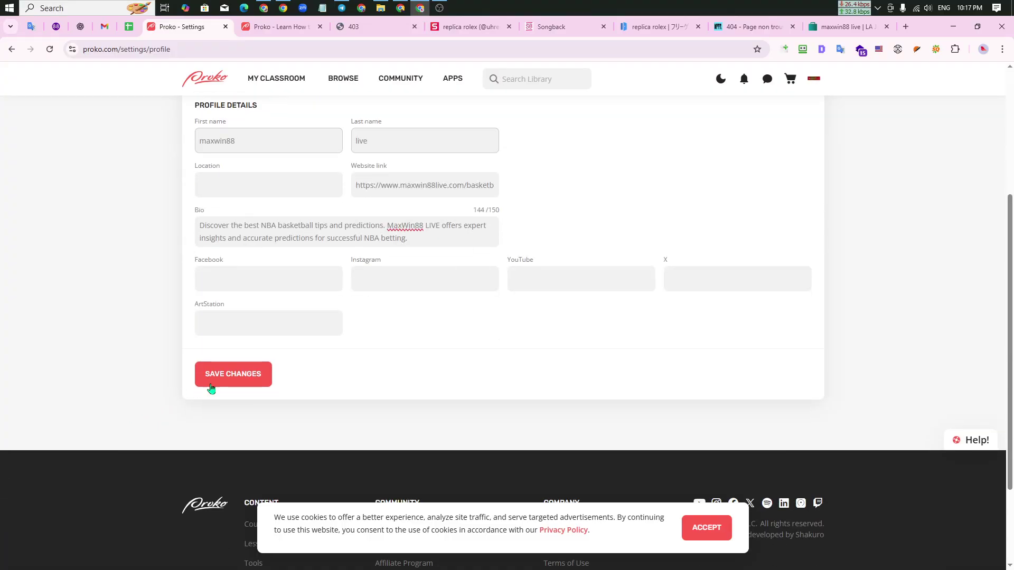
pyautogui.click(211, 387)
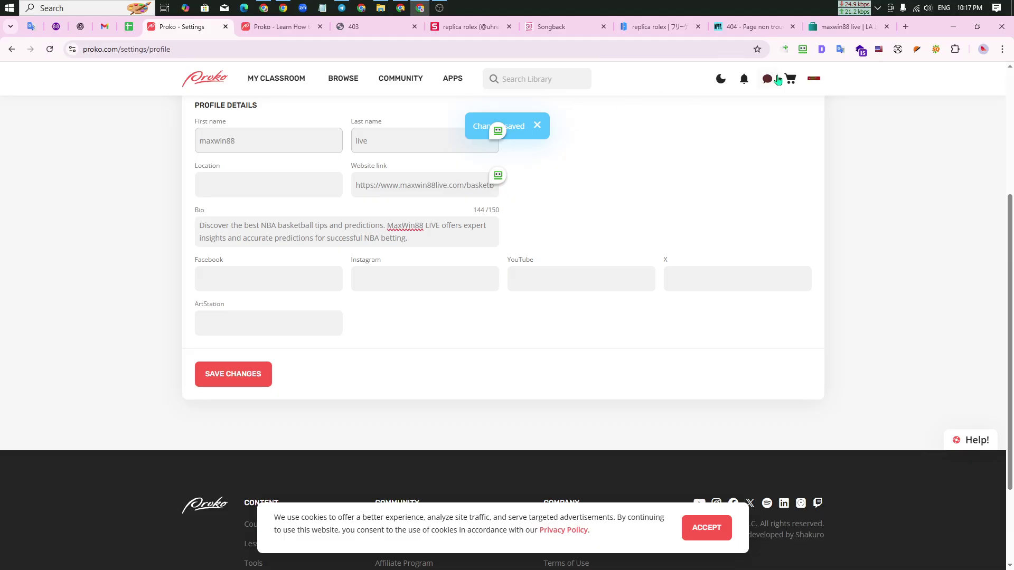
# Open the account's own public profile page on Proko and look over its name, website link and bio.
pyautogui.click(813, 78)
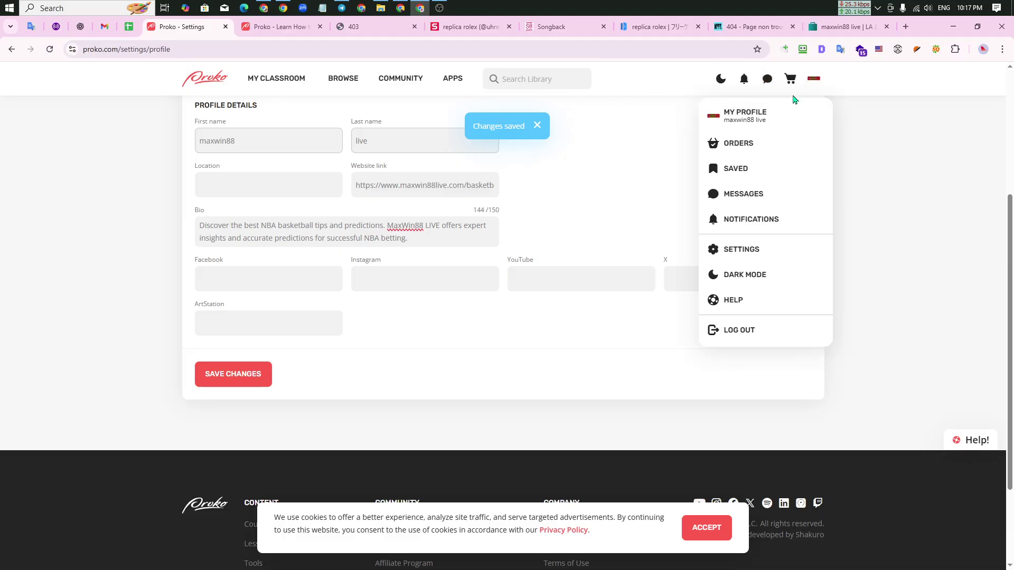
pyautogui.click(710, 102)
pyautogui.scroll(-2, 170, 320)
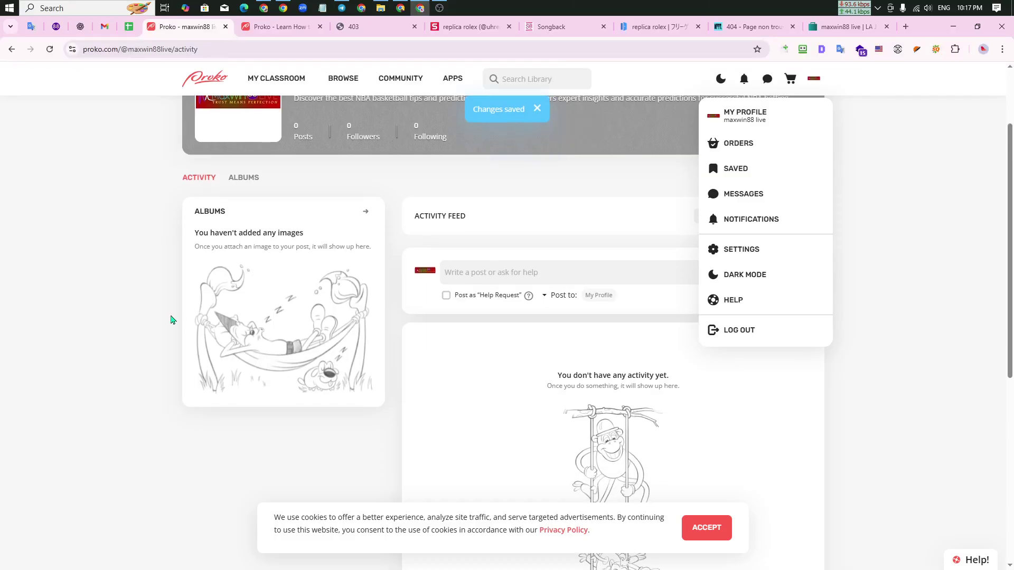
pyautogui.scroll(2, 170, 320)
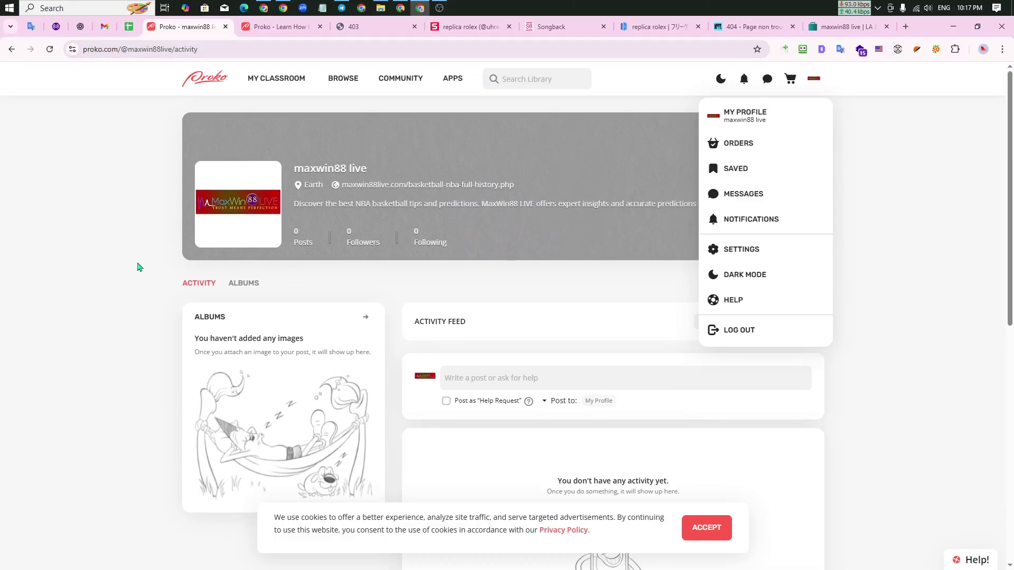
pyautogui.click(877, 147)
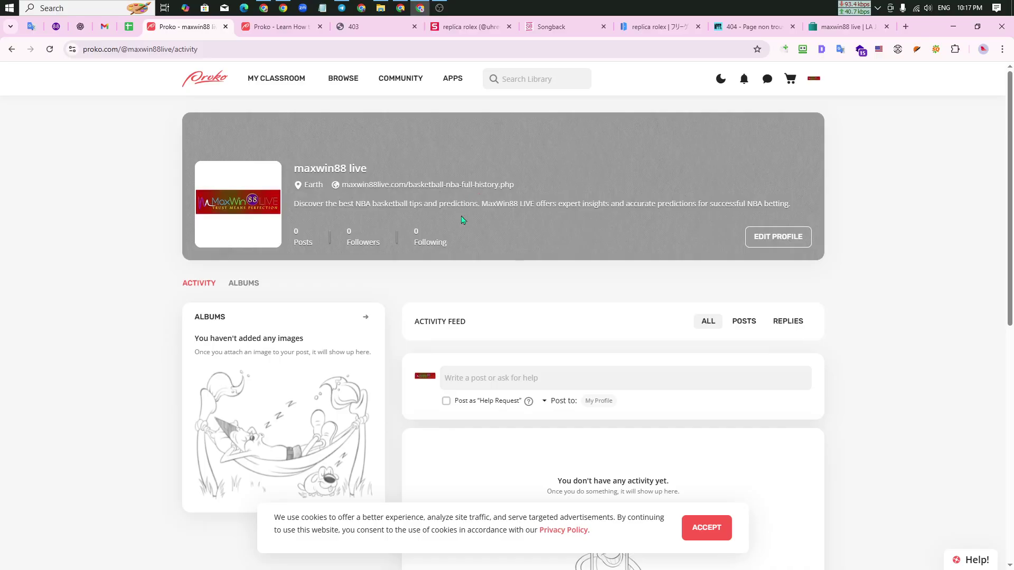
# Try to load the Proko profile address without its "activity" ending.
pyautogui.click(237, 54)
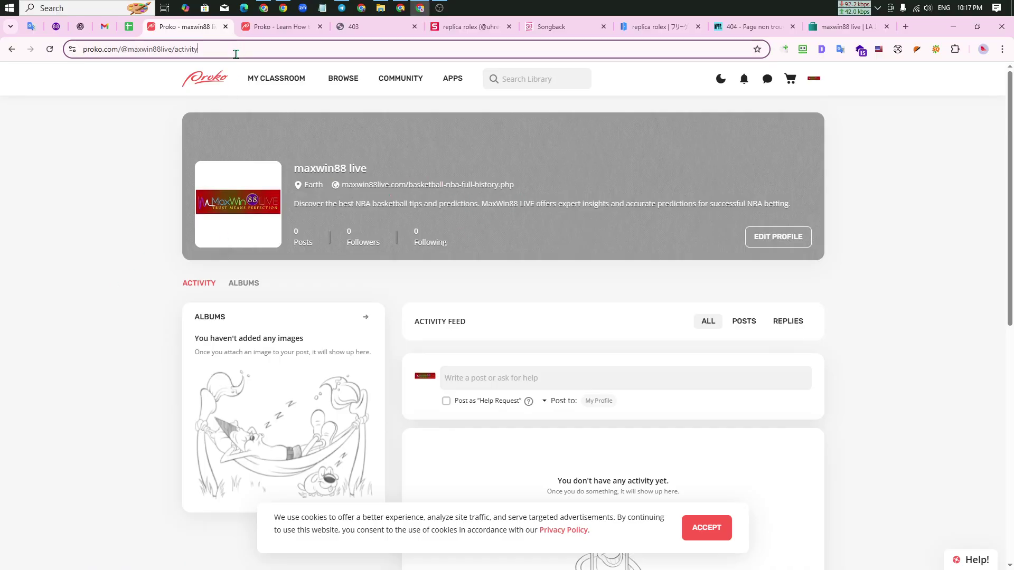
pyautogui.moveTo(236, 55); pyautogui.dragTo(178, 62)
pyautogui.press('BackSpace')
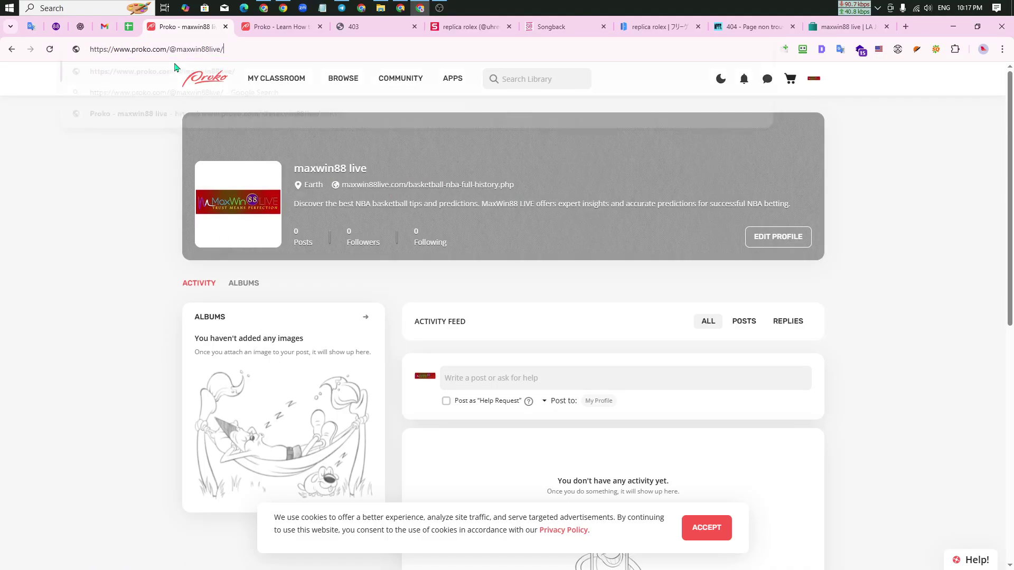
pyautogui.press('Return')
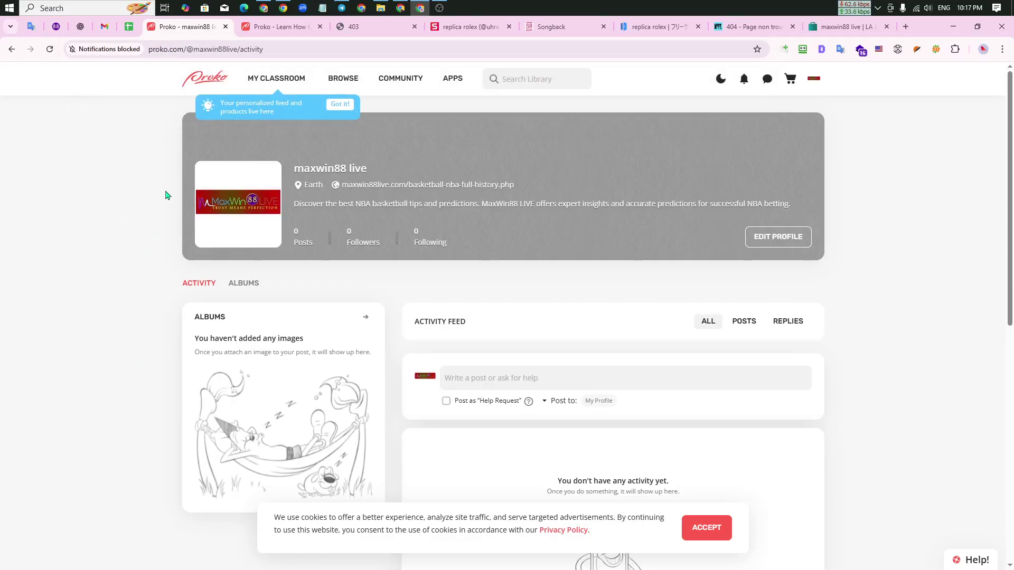
# Copy the Proko profile's URL into the Live Link cell C19 of the proko.com row in the tracking sheet.
pyautogui.click(301, 49)
pyautogui.hotkey('ctrl', 'c')
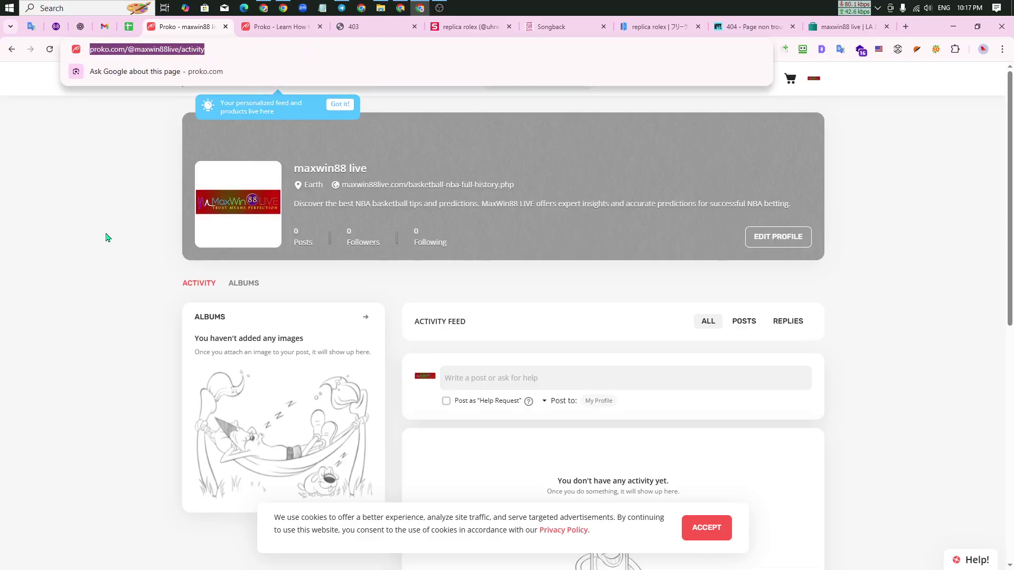
pyautogui.click(138, 28)
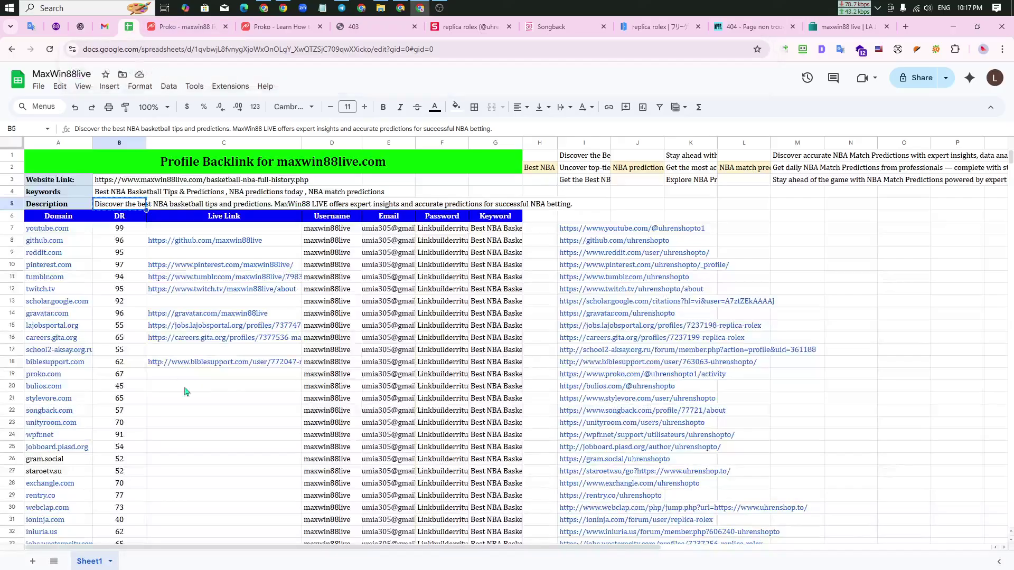
pyautogui.click(195, 376)
pyautogui.hotkey('ctrl', 'v')
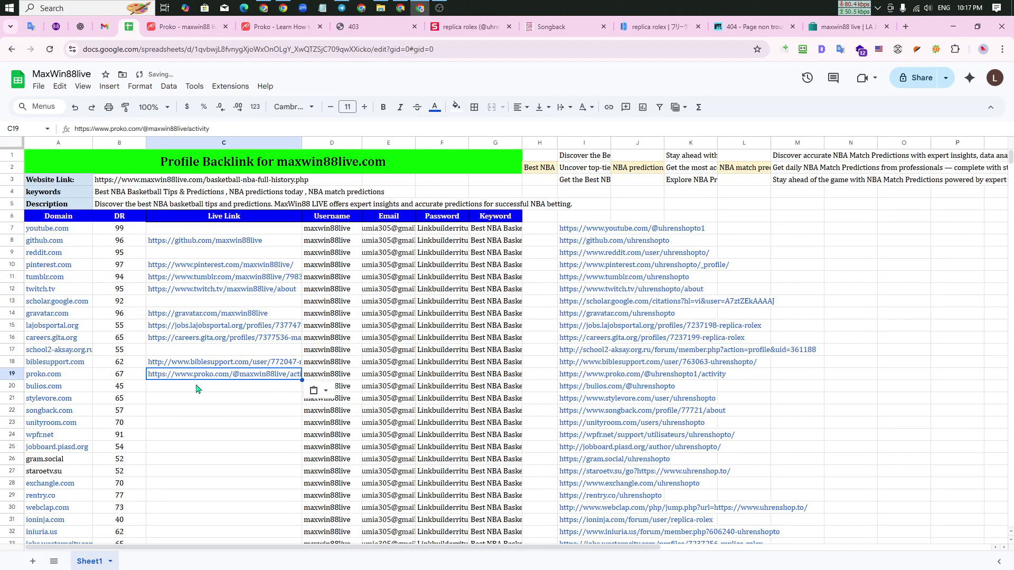
pyautogui.click(221, 426)
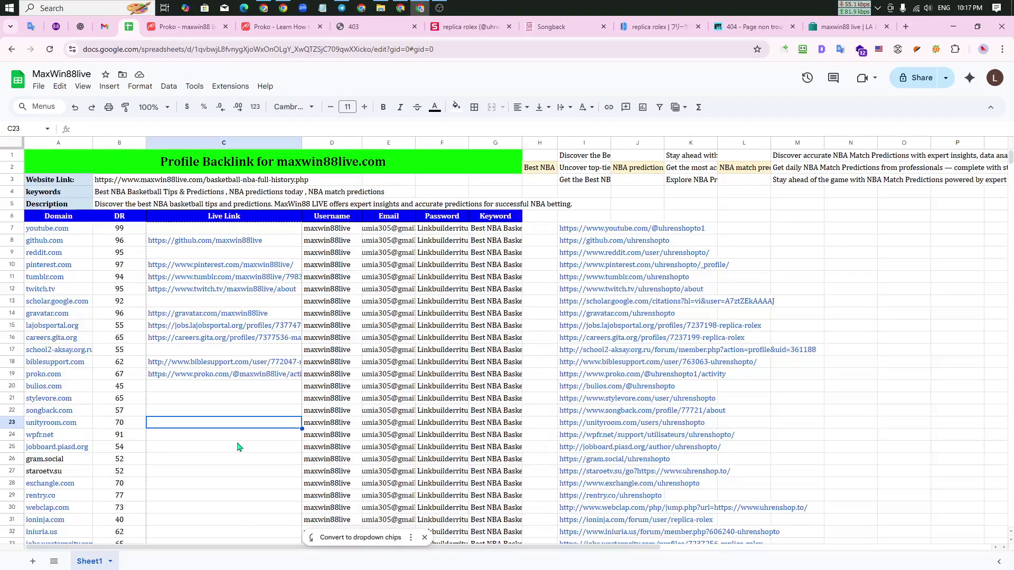
# Close both Proko pages, and reload the bulios.com profile page before closing it as well.
pyautogui.click(196, 29)
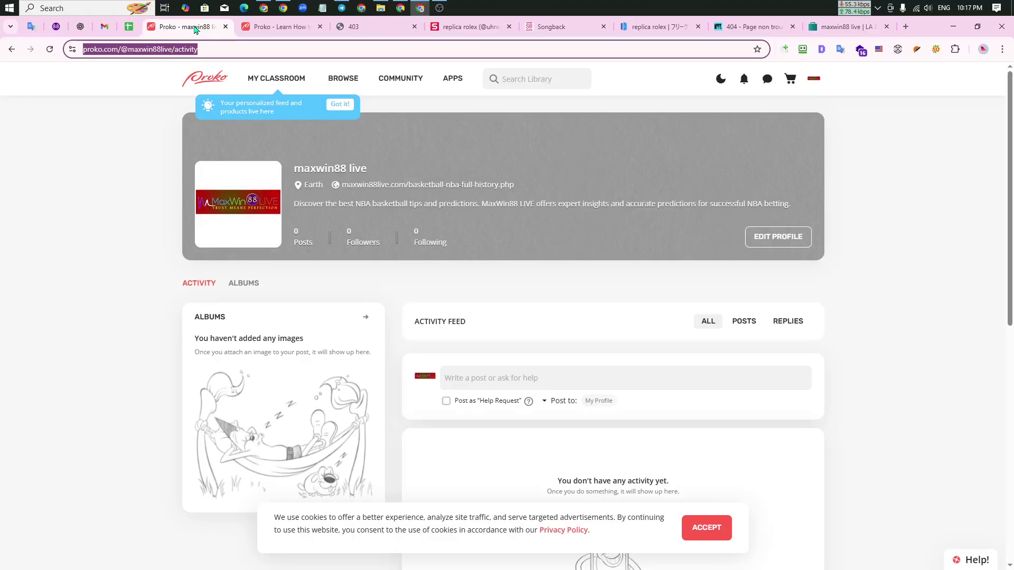
pyautogui.click(226, 27)
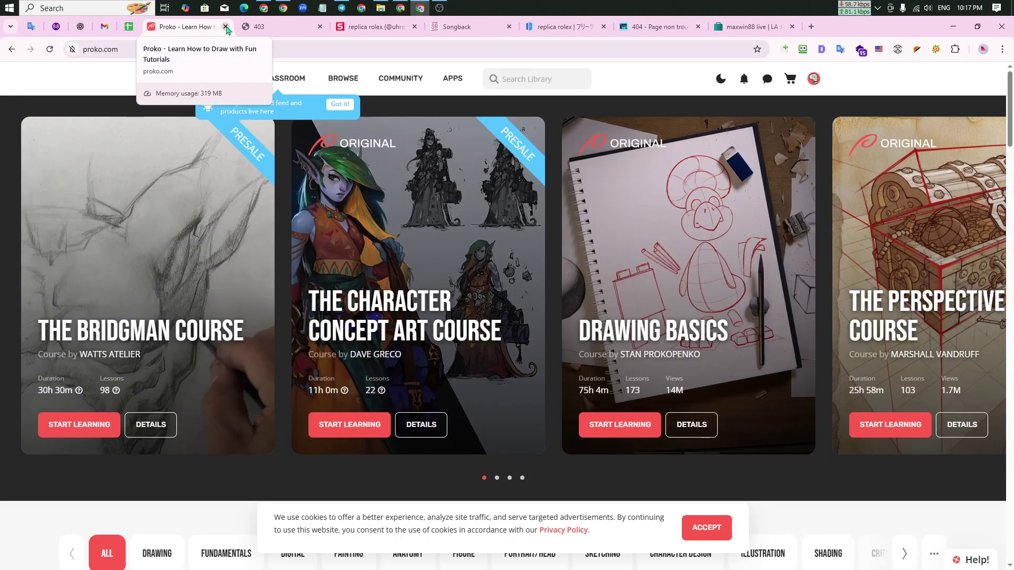
pyautogui.click(226, 27)
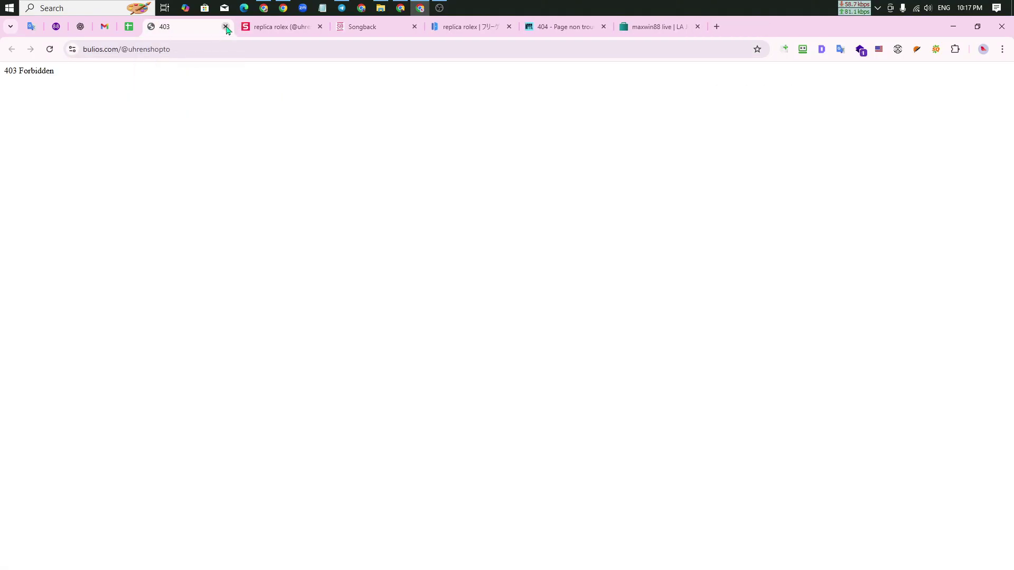
pyautogui.click(51, 49)
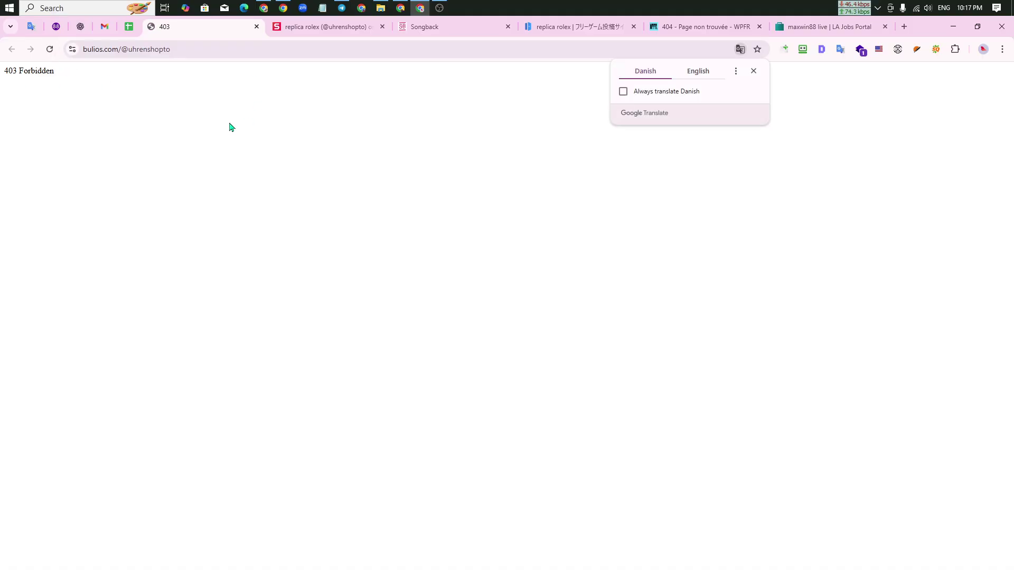
pyautogui.click(49, 49)
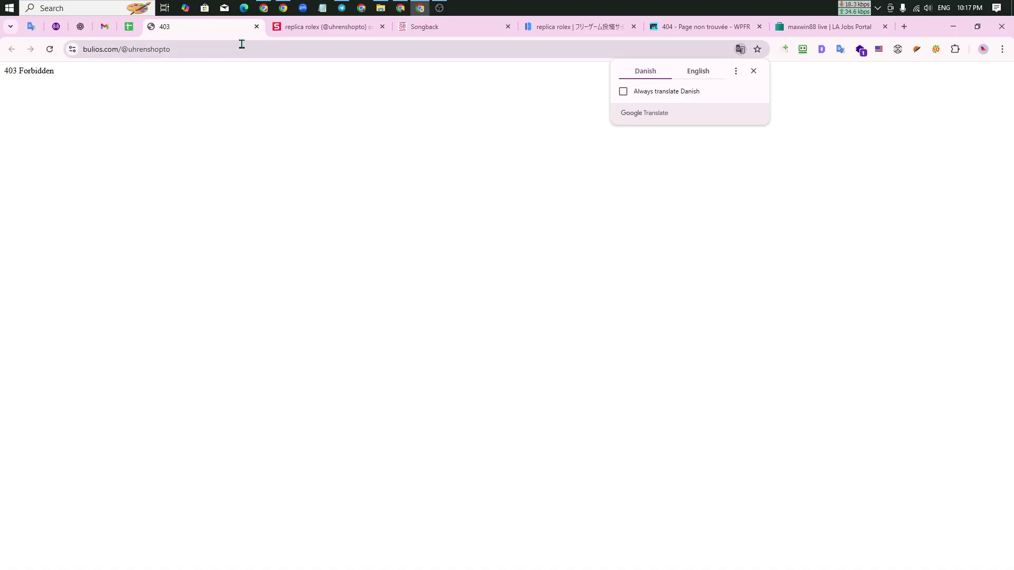
pyautogui.click(256, 27)
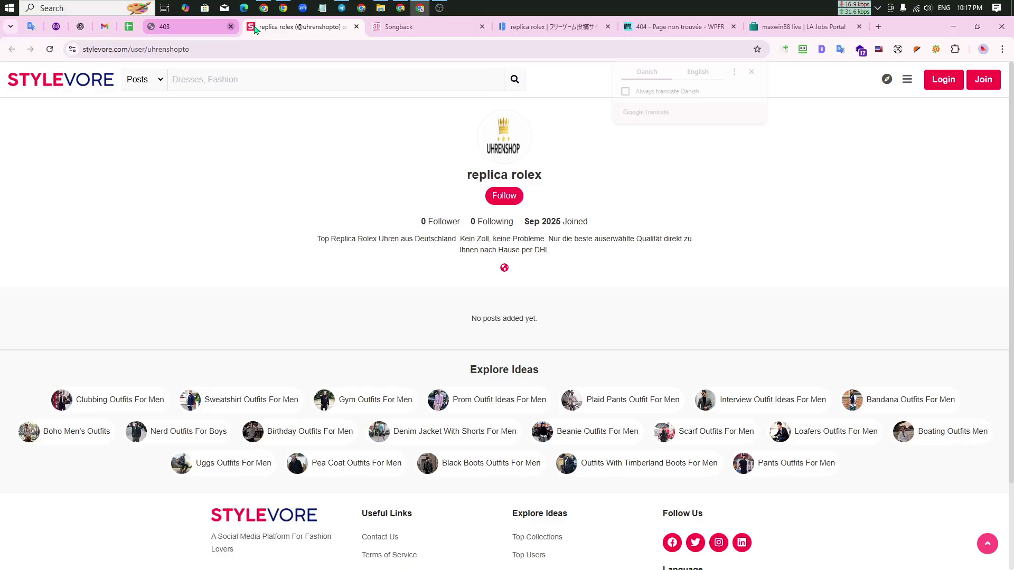
# Open Stylevore's sign-up form and autofill the display name maxwin88 live and the account e-mail from the saved identity.
pyautogui.click(69, 81)
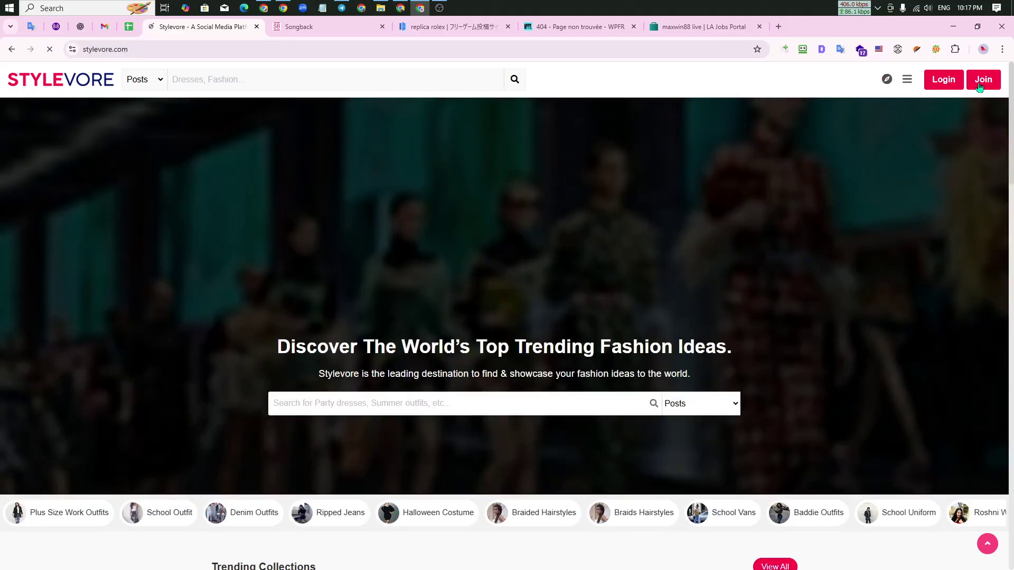
pyautogui.click(984, 81)
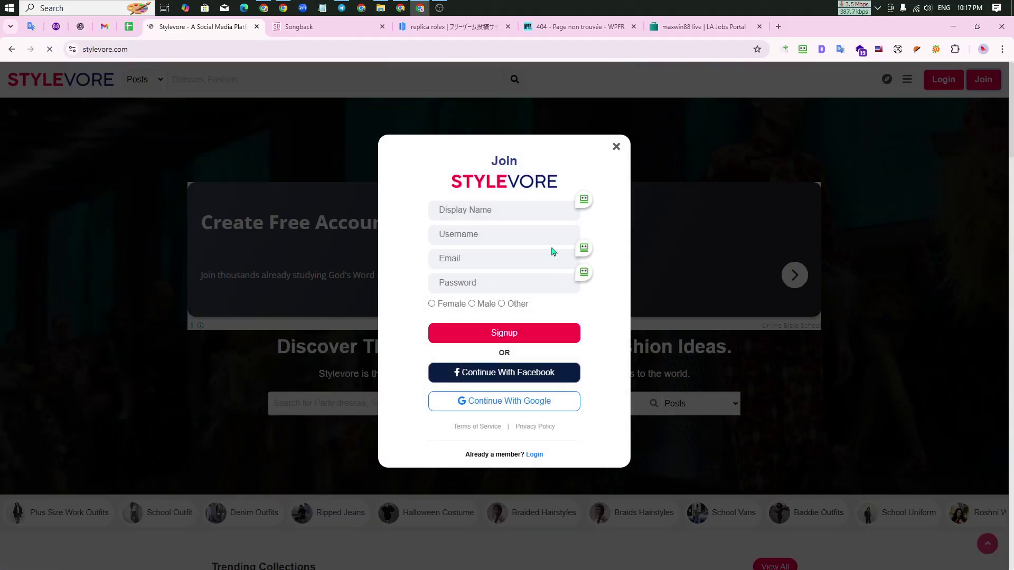
pyautogui.click(582, 201)
pyautogui.click(666, 214)
pyautogui.click(584, 248)
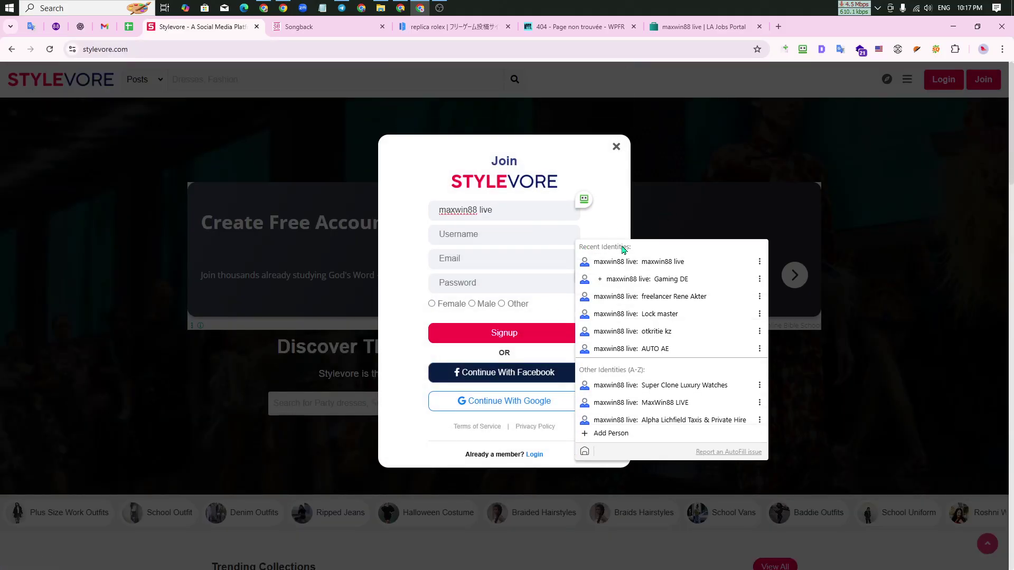
pyautogui.click(650, 264)
# Dismiss the advertisement over the Stylevore sign-up form and set the username to maxwin88live.
pyautogui.click(128, 28)
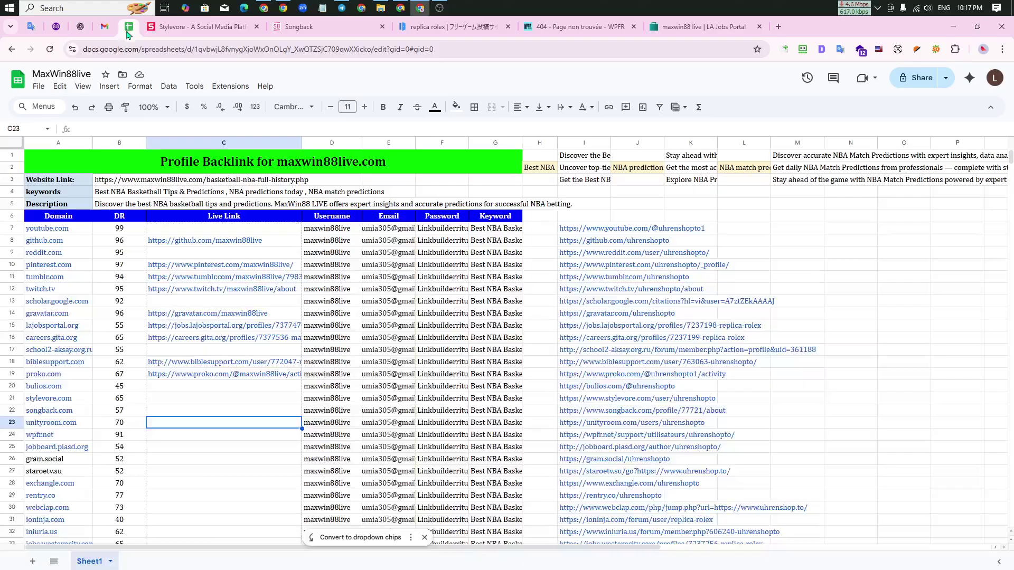
pyautogui.click(201, 27)
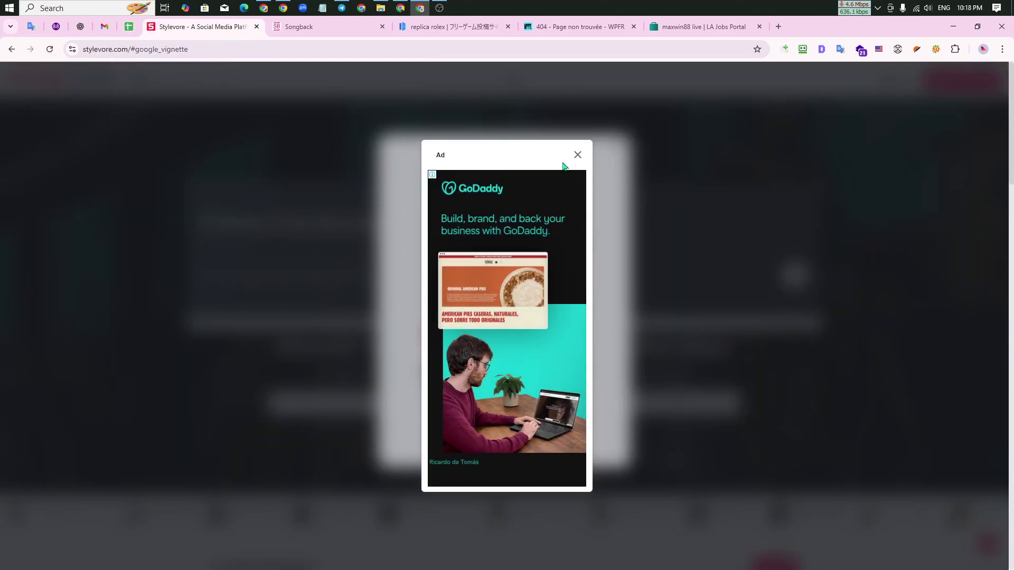
pyautogui.click(577, 155)
pyautogui.write('maxwin88live')
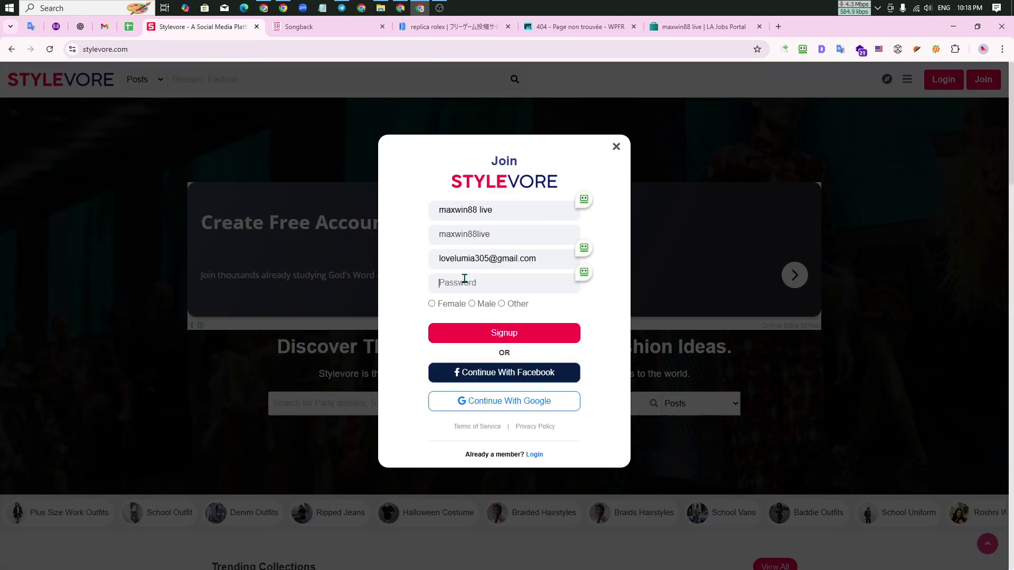
# Copy the account password from the tracking sheet into the Stylevore sign-up form, choose Female, and submit the registration.
pyautogui.hotkey('ctrl', 'pageup')
pyautogui.click(446, 270)
pyautogui.hotkey('ctrl', 'c')
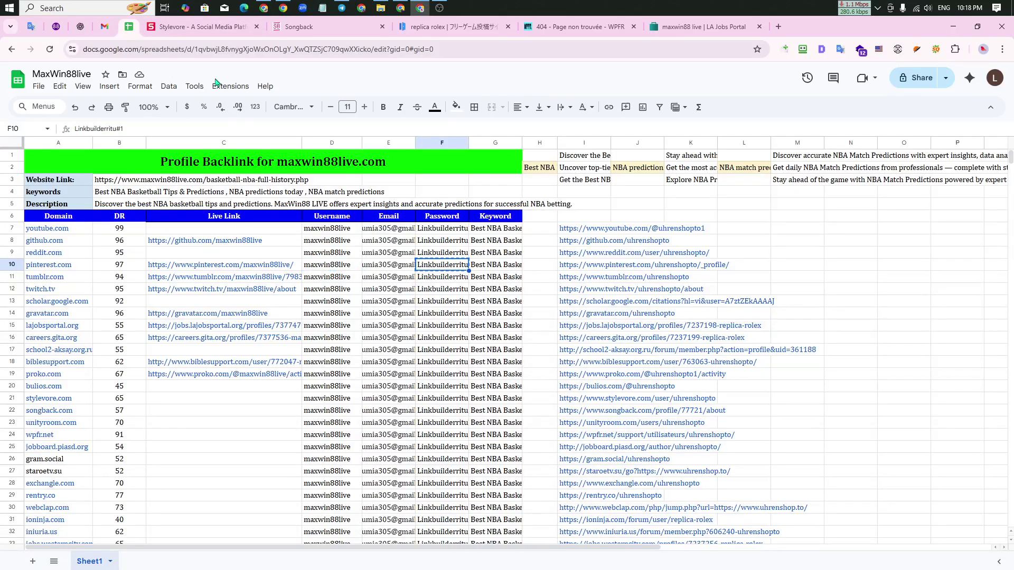
pyautogui.click(201, 26)
pyautogui.click(466, 289)
pyautogui.hotkey('ctrl', 'v')
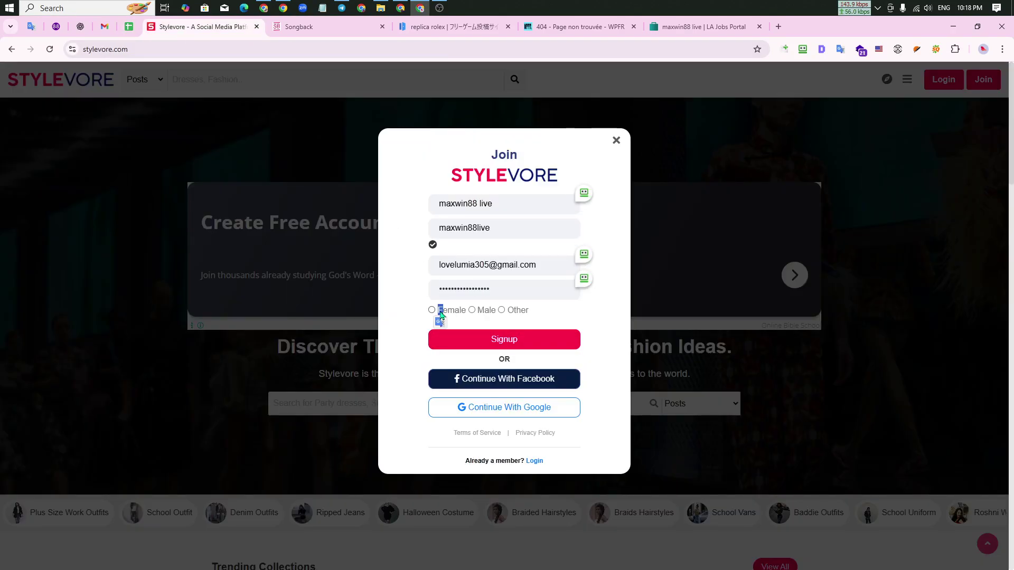
pyautogui.moveTo(432, 310); pyautogui.dragTo(441, 311)
pyautogui.click(479, 339)
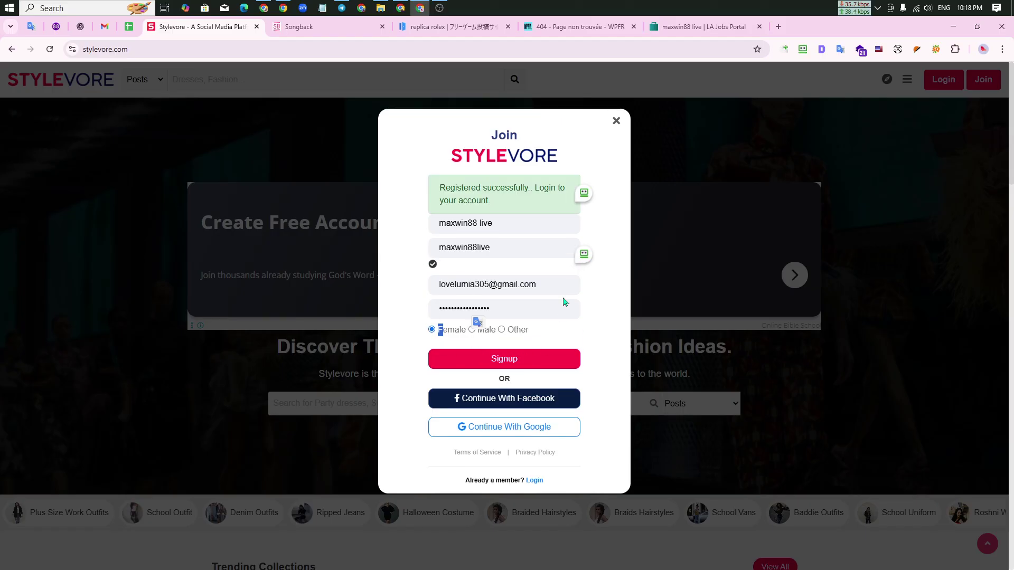
# Check the Gmail inbox for the Stylevore confirmation message, and open "stylevore email confirmation" from the Spam folder.
pyautogui.click(105, 27)
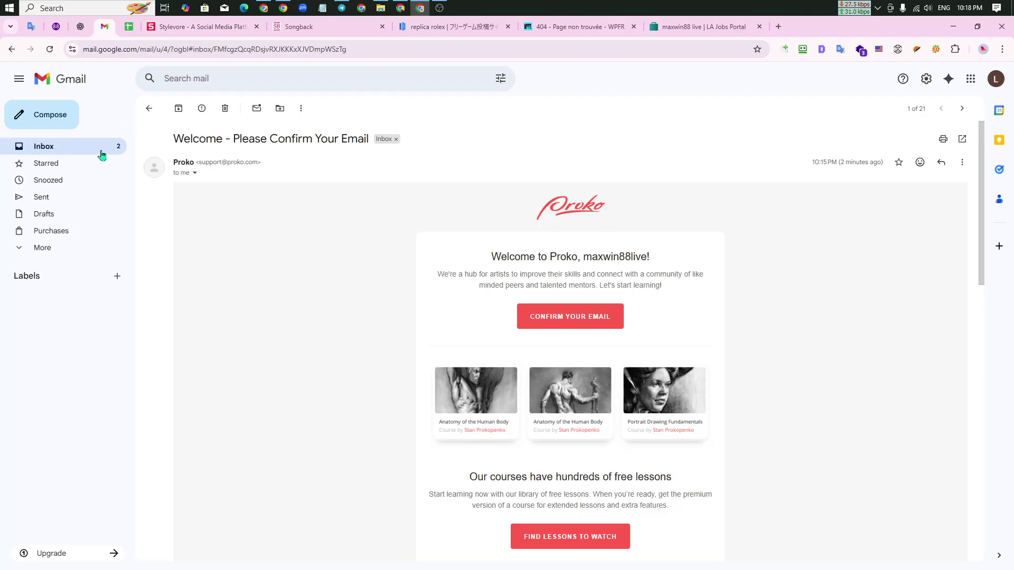
pyautogui.click(98, 150)
pyautogui.click(225, 164)
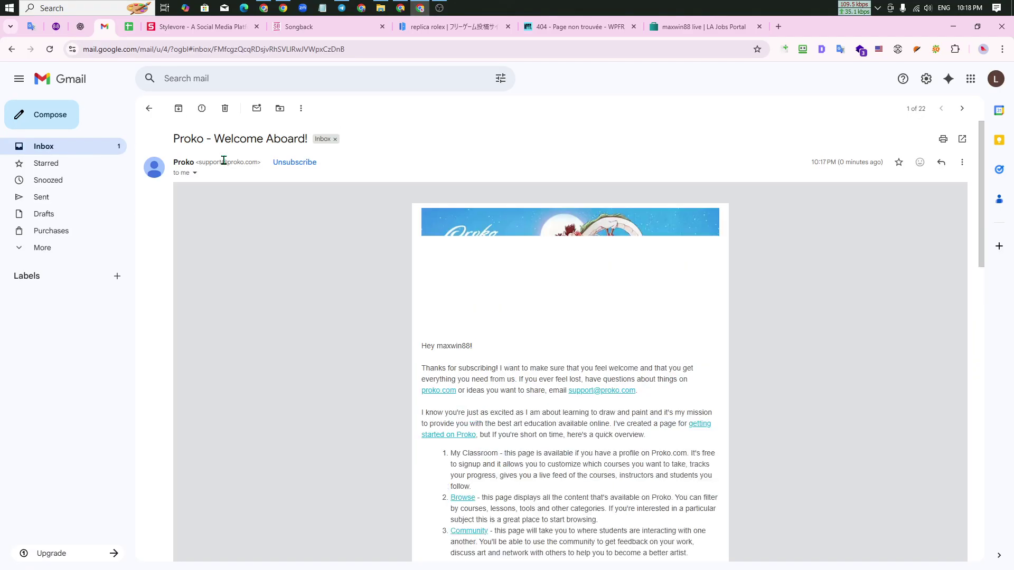
pyautogui.click(62, 151)
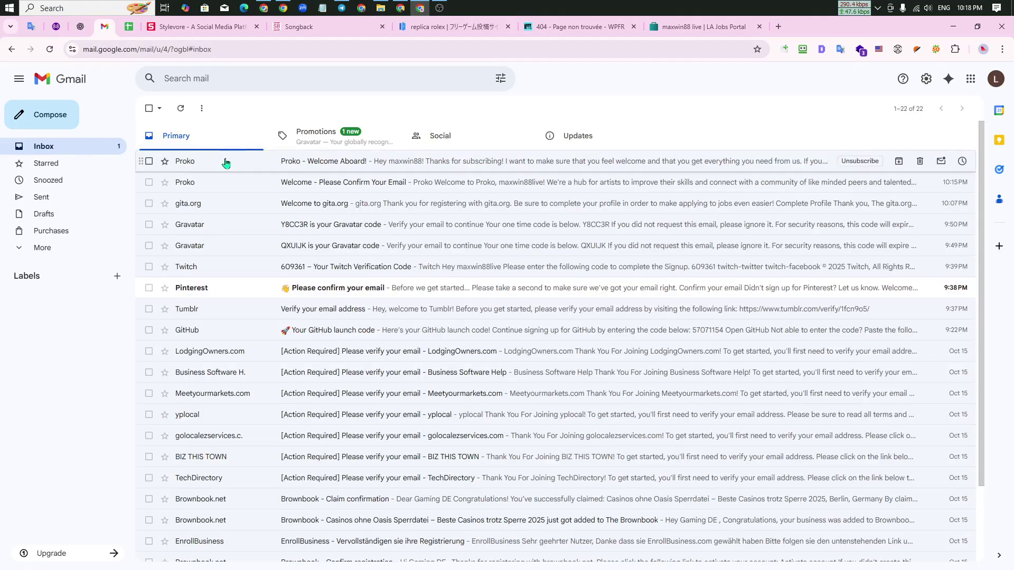
pyautogui.click(181, 114)
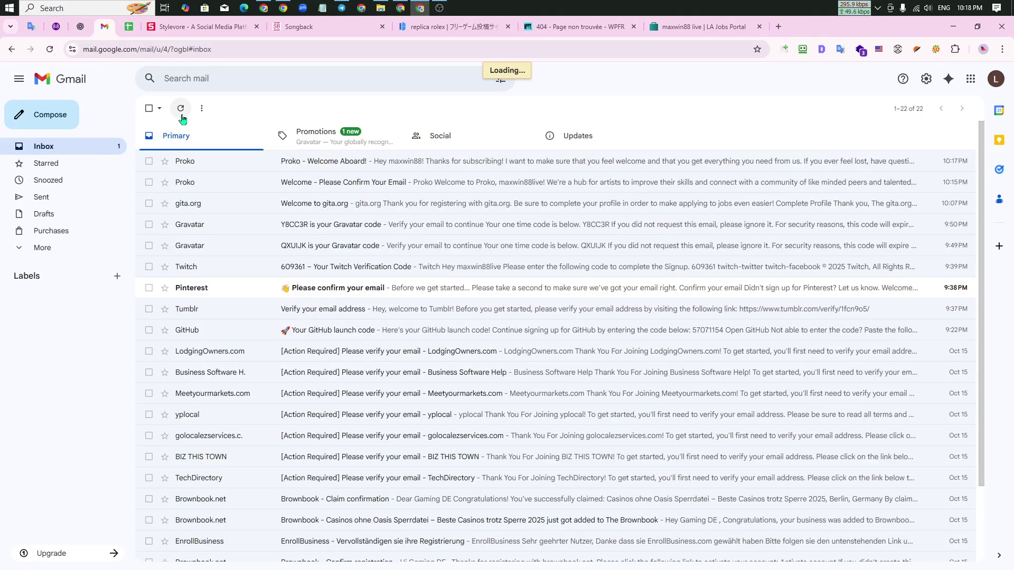
pyautogui.click(71, 249)
pyautogui.click(66, 316)
pyautogui.click(199, 191)
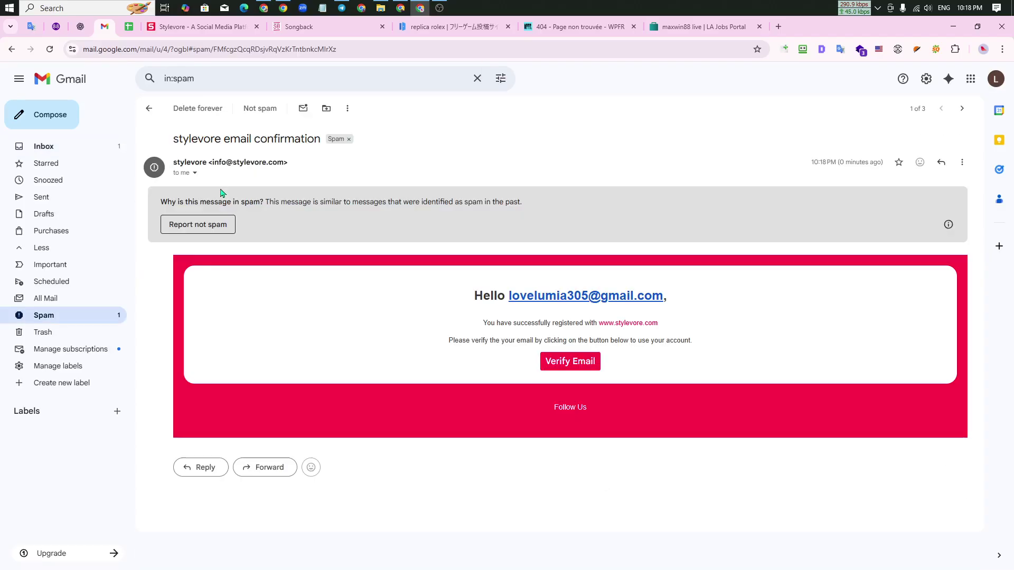
# Verify the Stylevore account's e-mail address through the confirmation message and proceed to the site's login page.
pyautogui.click(579, 361)
pyautogui.click(579, 363)
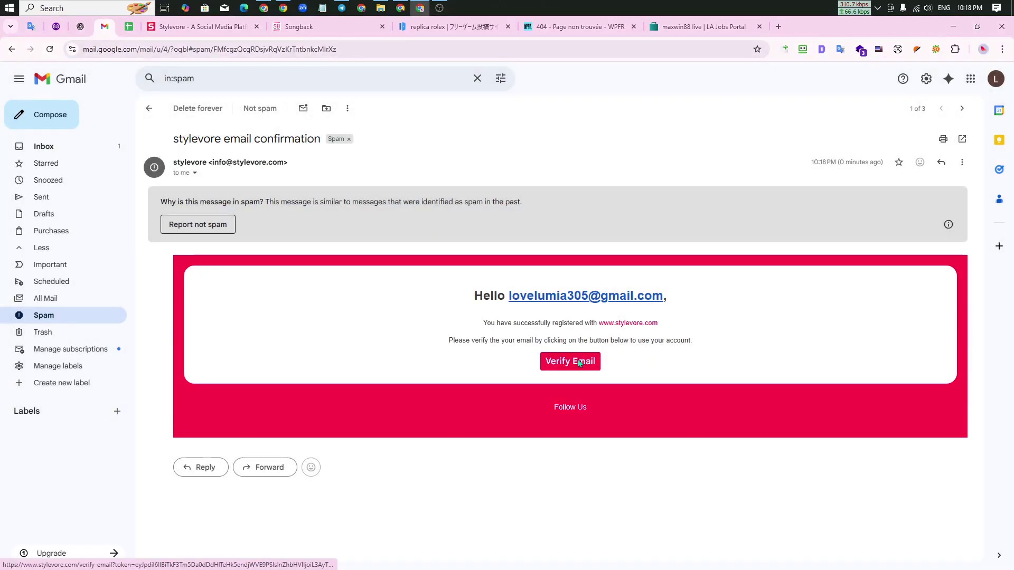
pyautogui.click(580, 363)
pyautogui.click(490, 354)
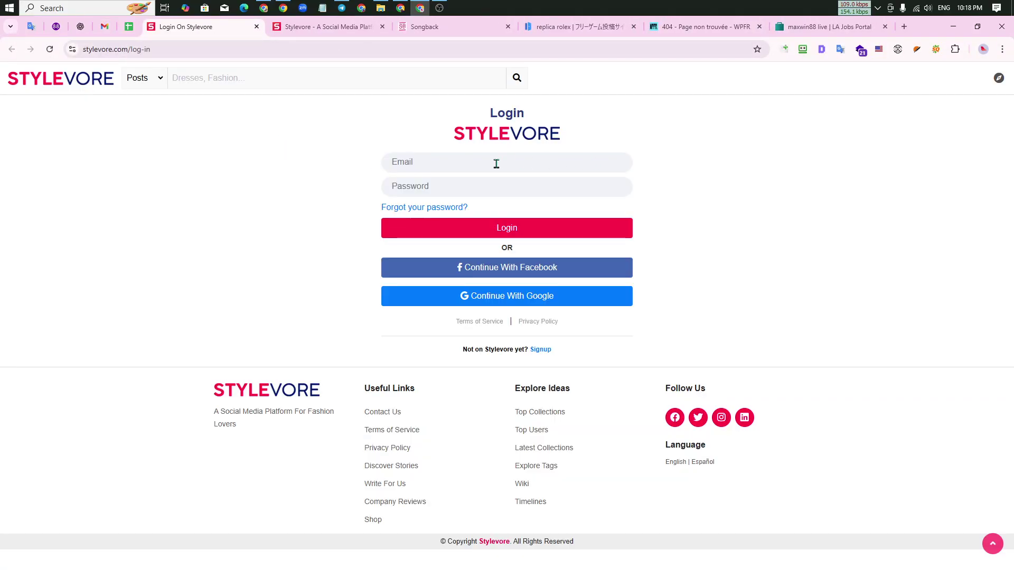
# Log in to Stylevore with the account e-mail and password copied from the tracking sheet.
pyautogui.click(129, 27)
pyautogui.hotkey('ctrl', 'Tab')
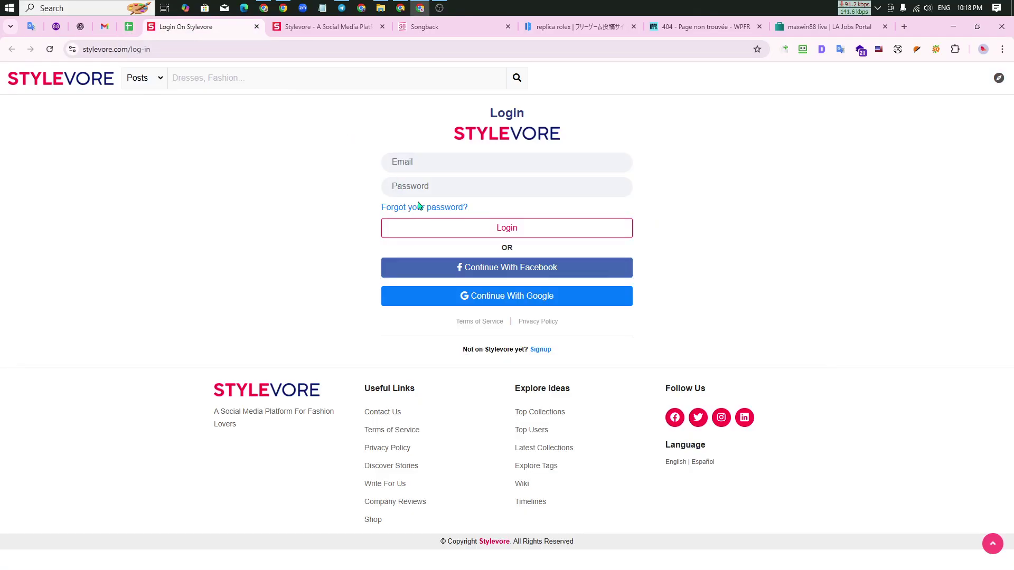
pyautogui.click(413, 186)
pyautogui.hotkey('ctrl', 'v')
pyautogui.click(129, 27)
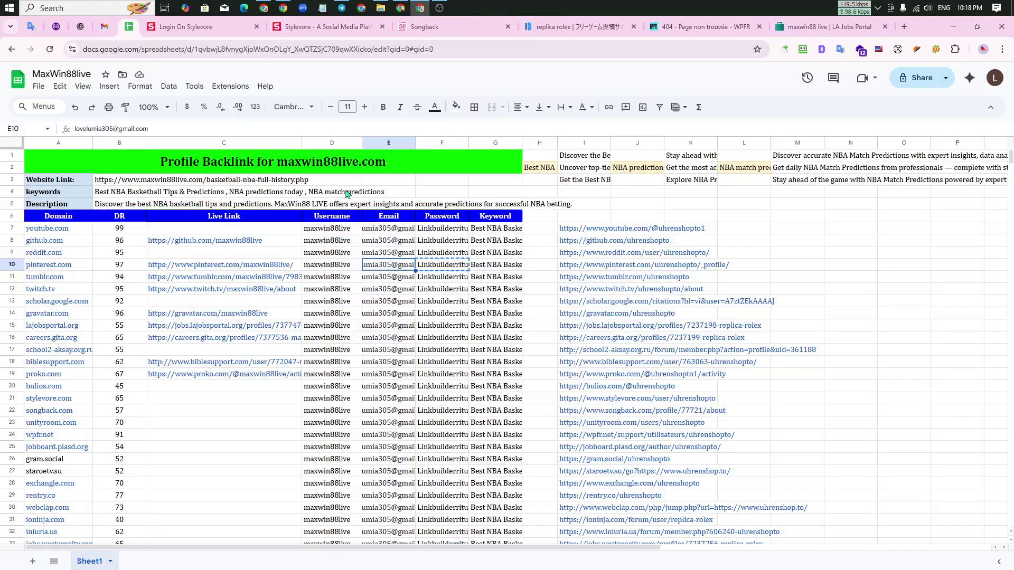
pyautogui.click(196, 27)
pyautogui.click(445, 167)
pyautogui.hotkey('ctrl', 'v')
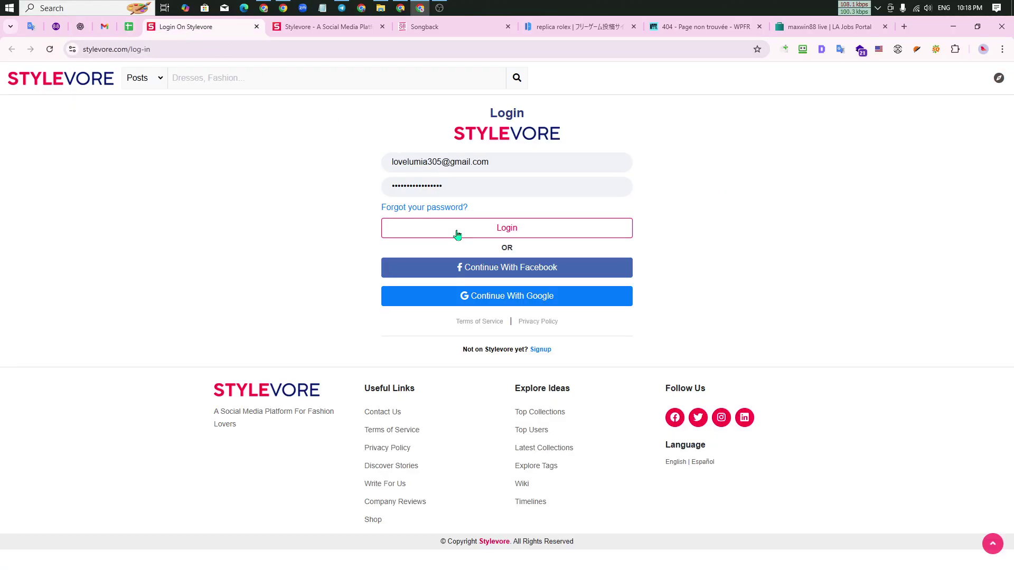
pyautogui.click(458, 235)
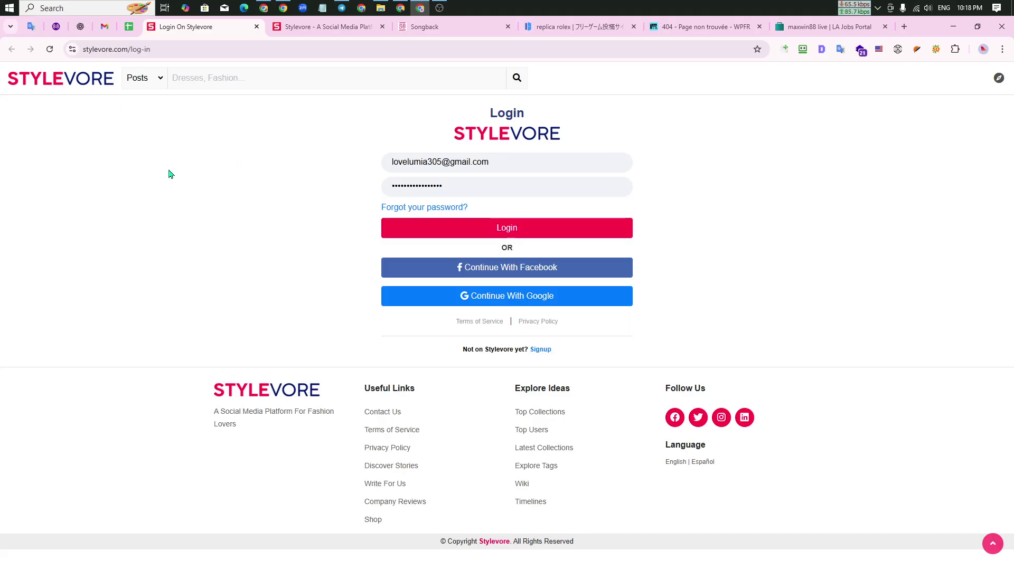
pyautogui.click(439, 8)
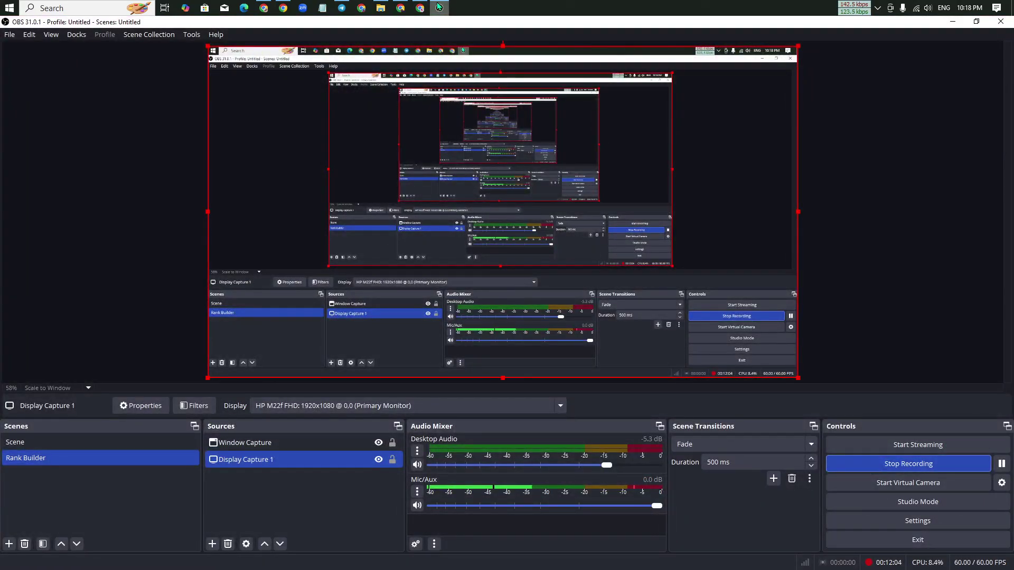
pyautogui.click(439, 8)
pyautogui.click(910, 152)
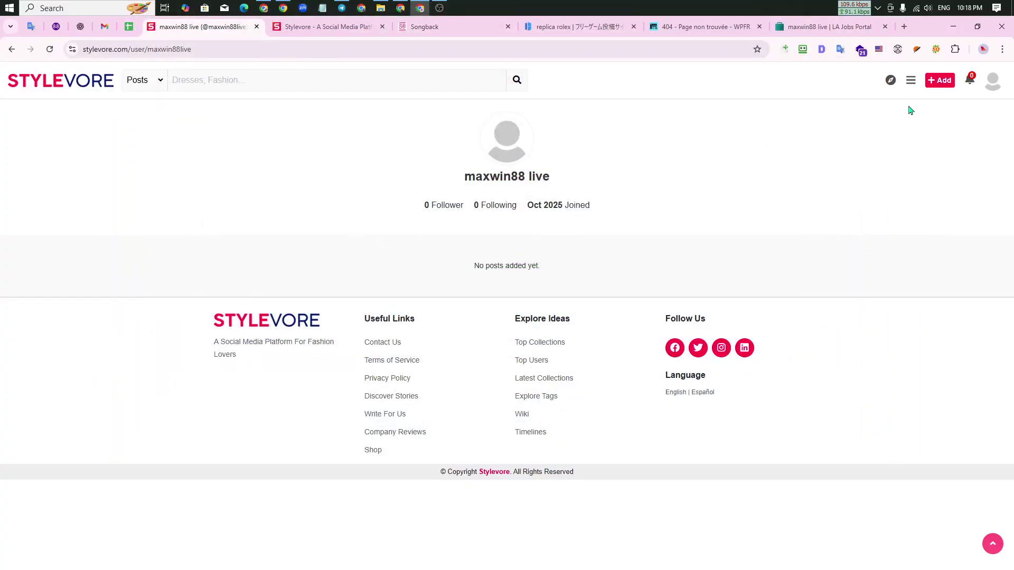
# Open the Stylevore profile settings and fill About with the "Discover accurate NBA Match Predictions" description copied from cell M1 of the tracking sheet.
pyautogui.click(990, 90)
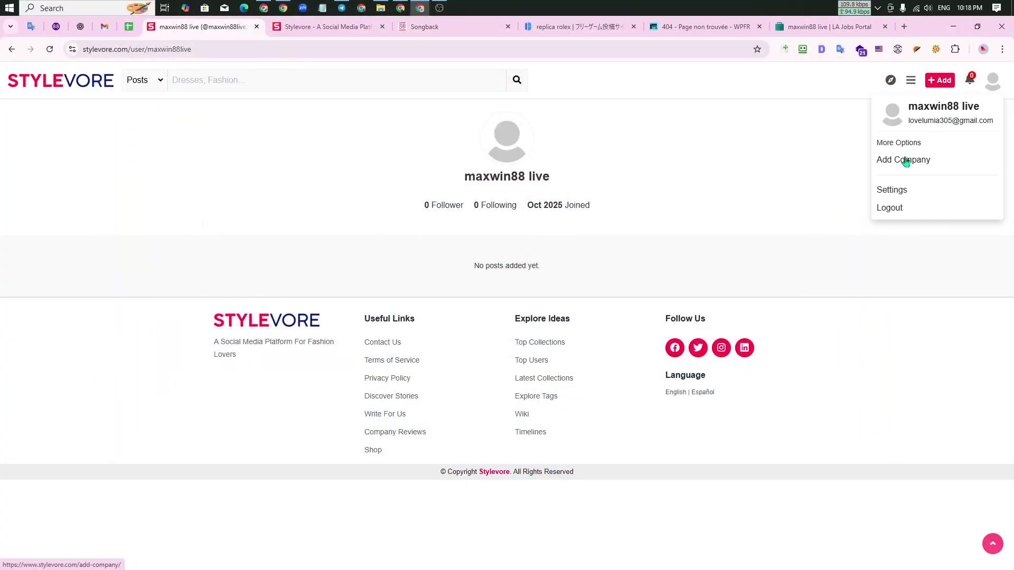
pyautogui.click(897, 191)
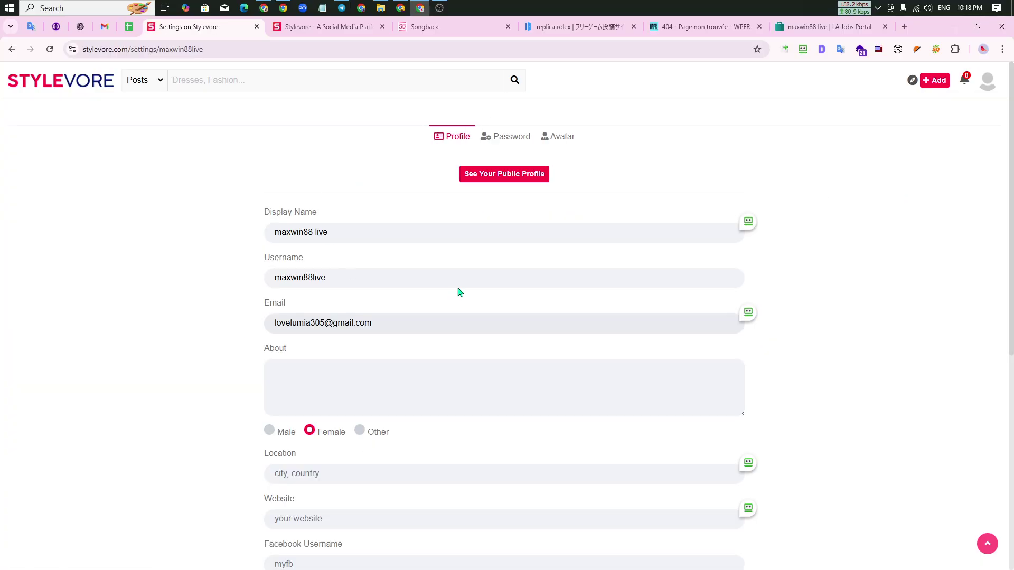
pyautogui.click(379, 225)
pyautogui.scroll(-2, 380, 367)
pyautogui.click(319, 276)
pyautogui.click(131, 27)
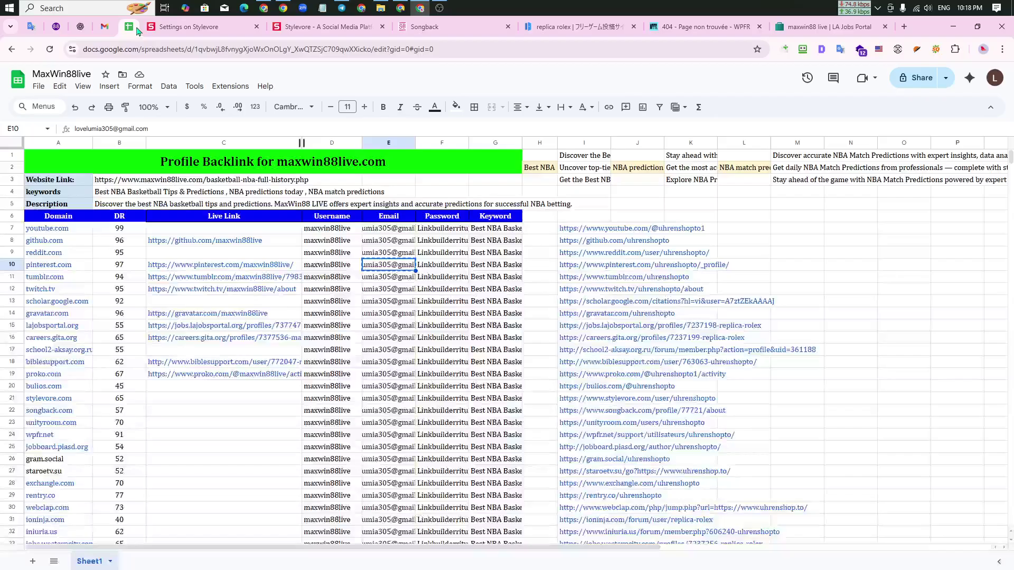
pyautogui.click(782, 167)
pyautogui.hotkey('ctrl', 'c')
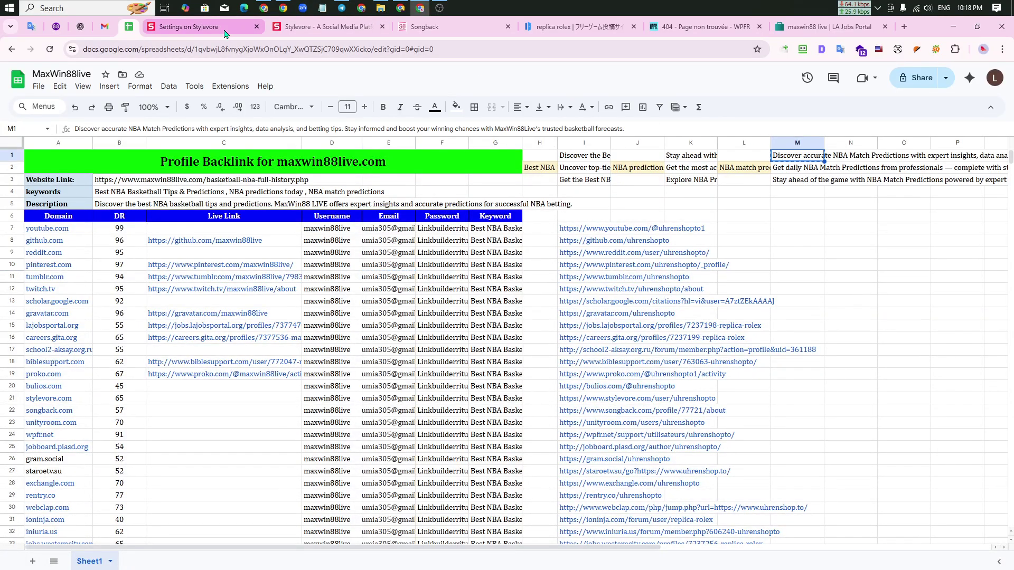
pyautogui.click(218, 29)
pyautogui.hotkey('ctrl', 'v')
pyautogui.scroll(-3, 251, 195)
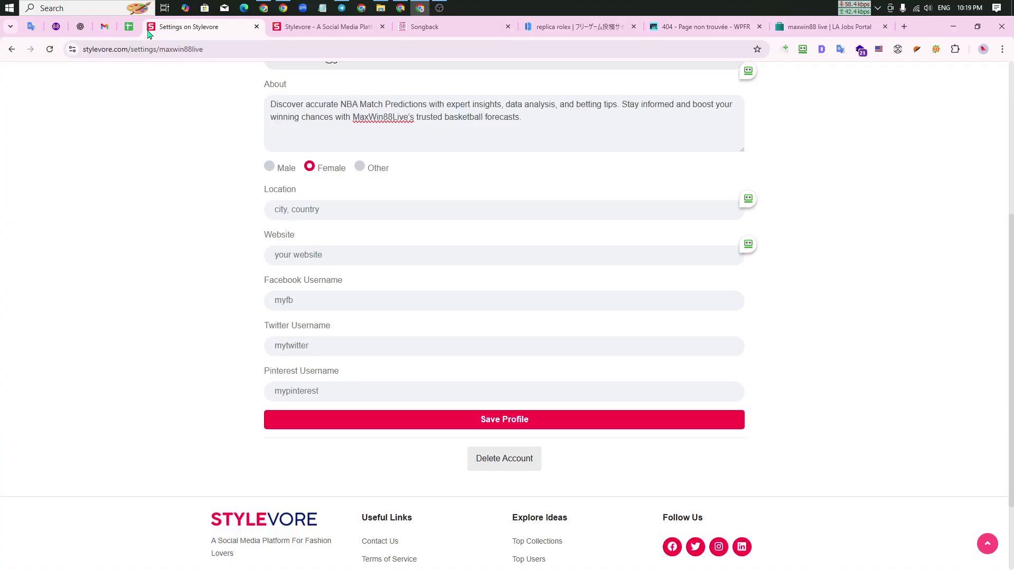
pyautogui.click(748, 245)
pyautogui.click(810, 257)
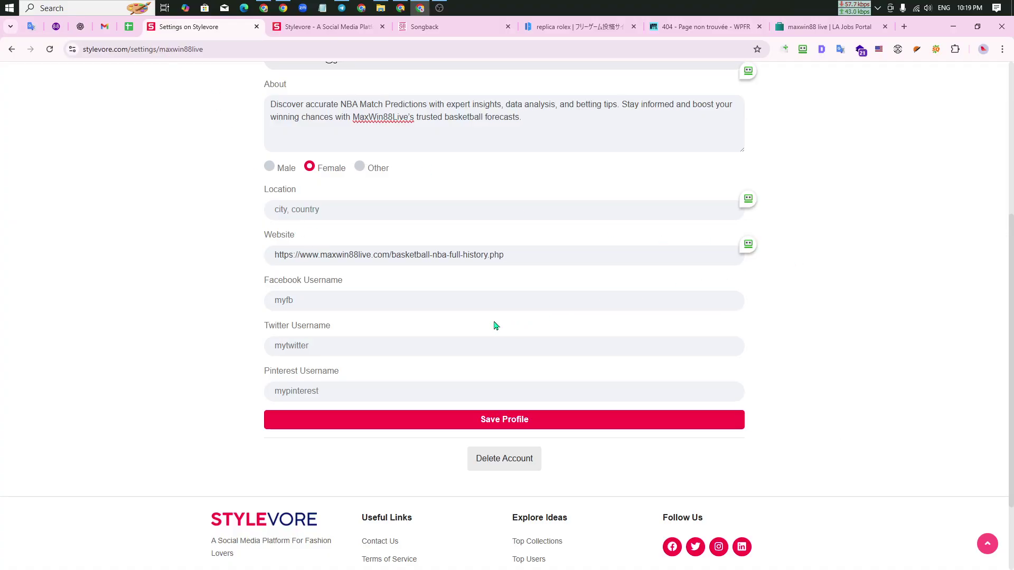
pyautogui.scroll(5, 177, 346)
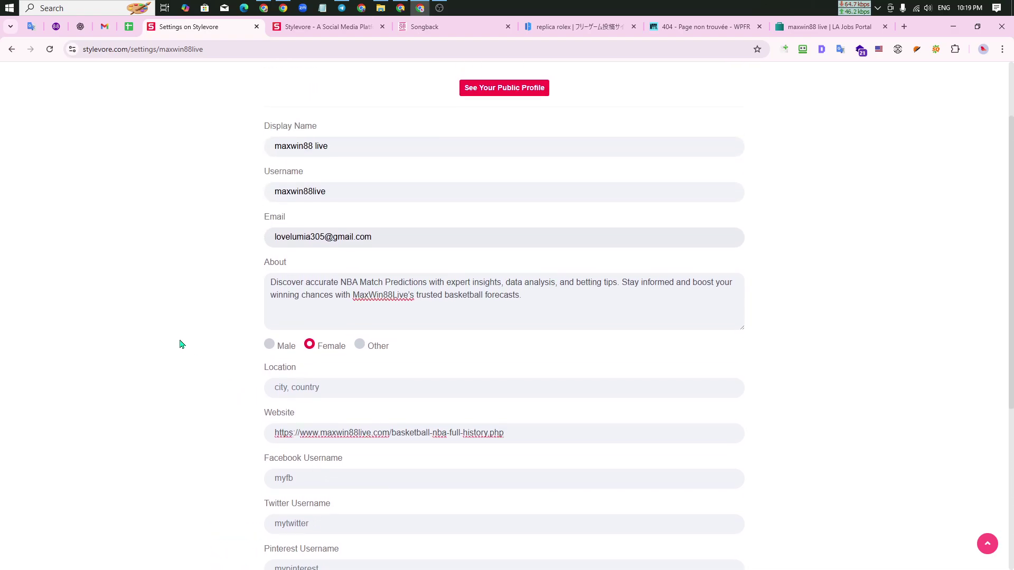
pyautogui.scroll(-7, 203, 376)
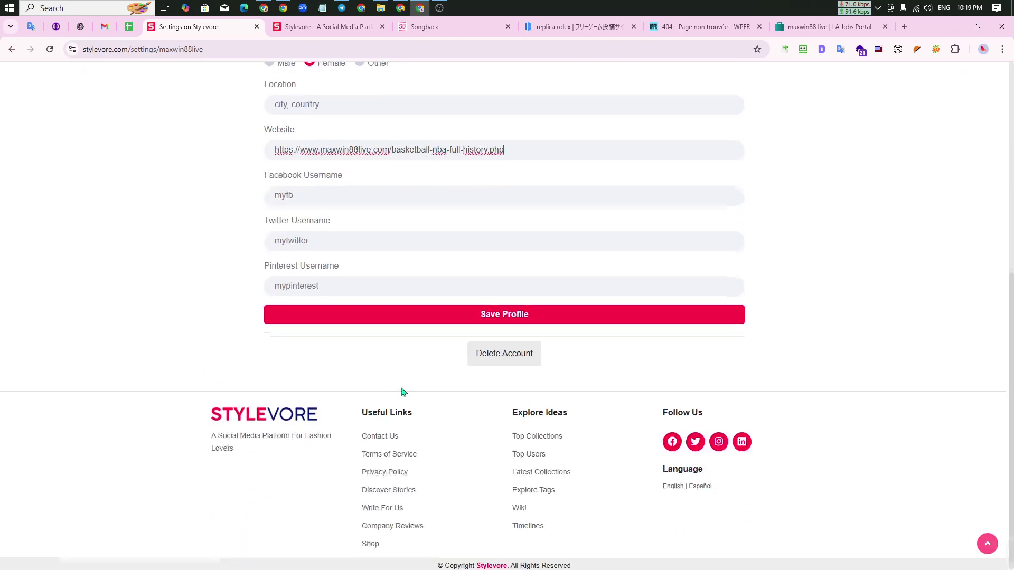
pyautogui.click(542, 314)
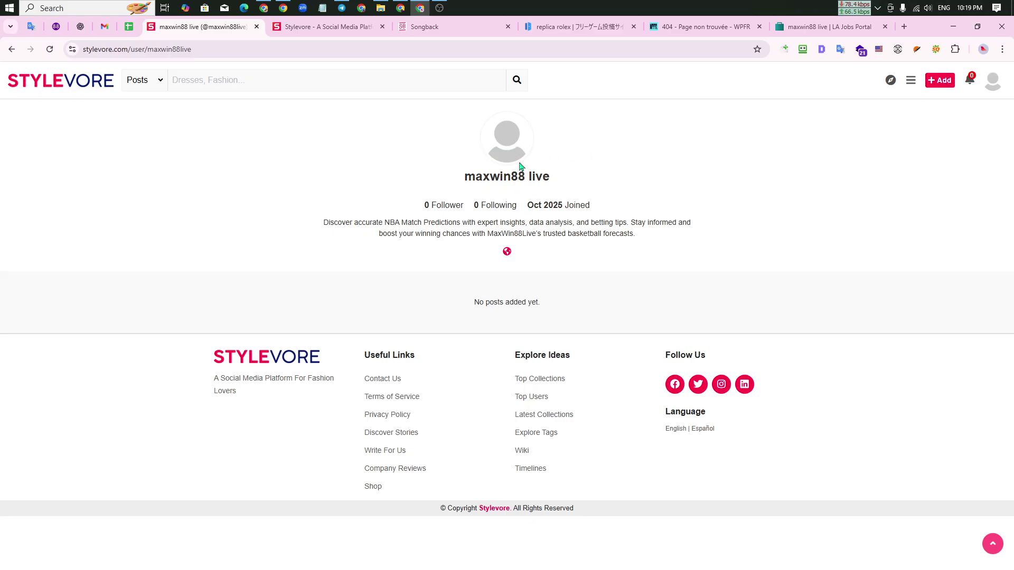
# Return to the account settings and upload the "maxwin88live logo" image as the profile avatar.
pyautogui.click(990, 79)
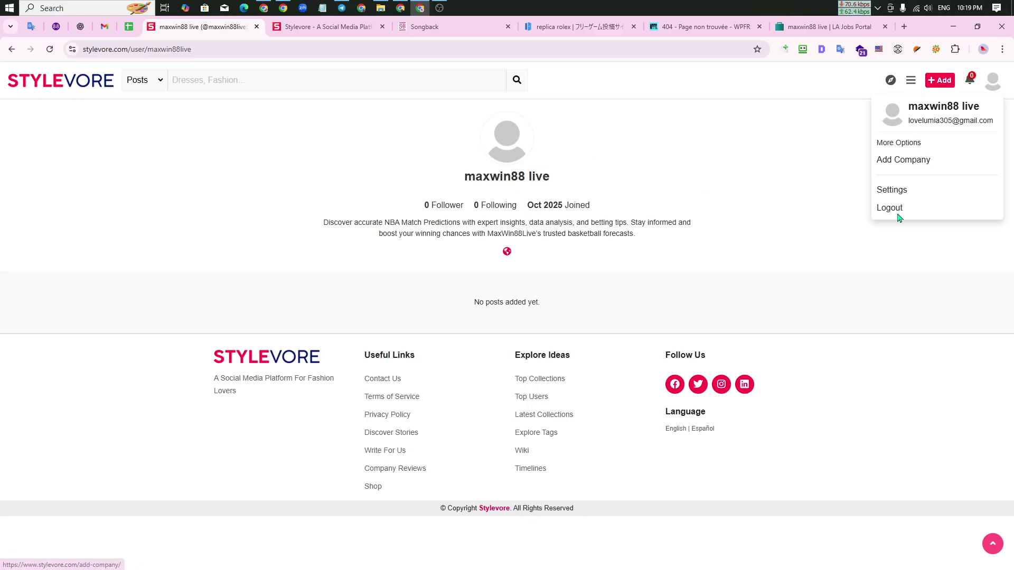
pyautogui.click(891, 190)
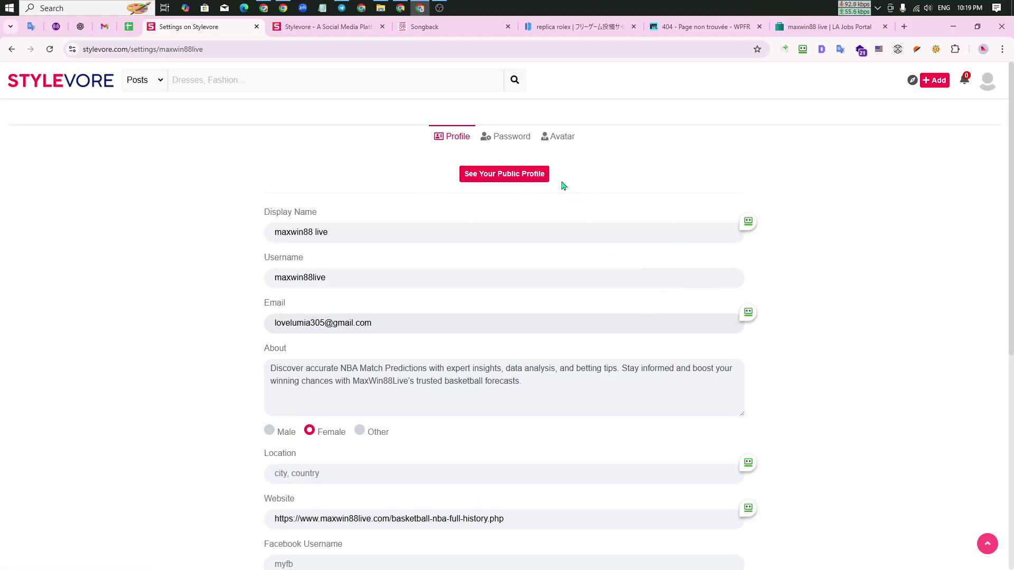
pyautogui.click(564, 137)
pyautogui.click(298, 219)
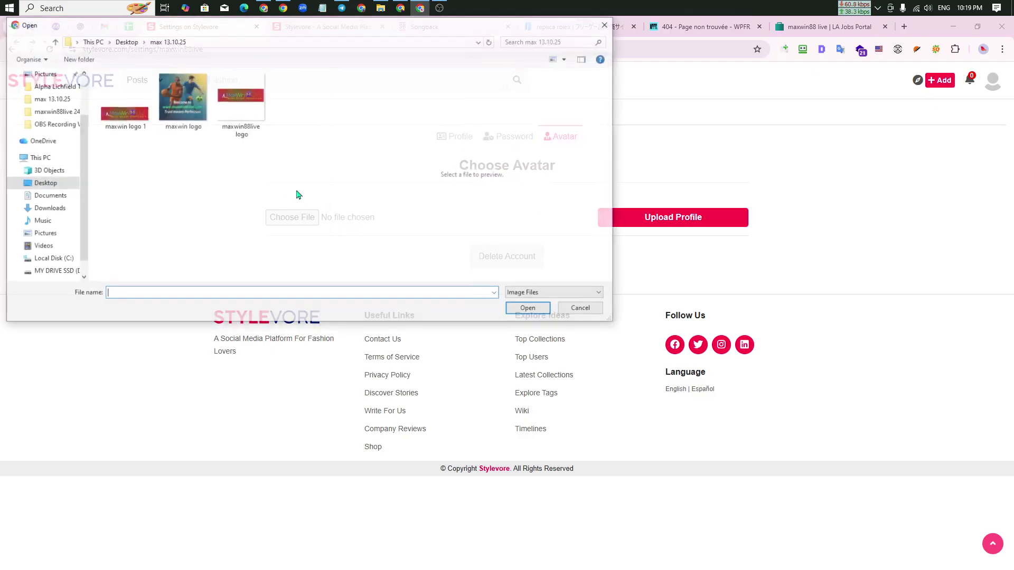
pyautogui.click(242, 109)
pyautogui.click(522, 304)
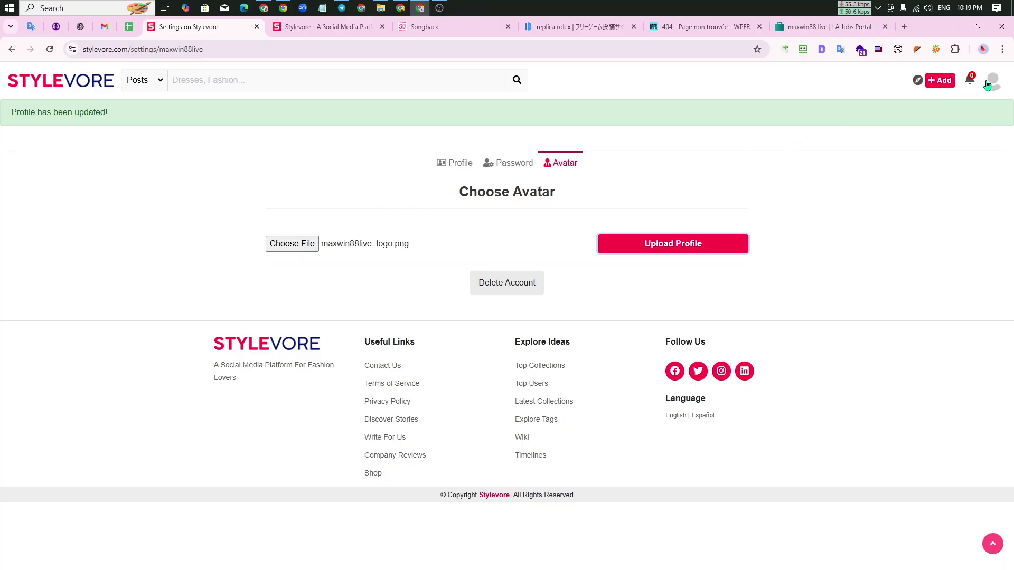
# Try to open the public Stylevore profile from the account menu and from the profile settings to check the new avatar.
pyautogui.click(986, 84)
pyautogui.click(942, 117)
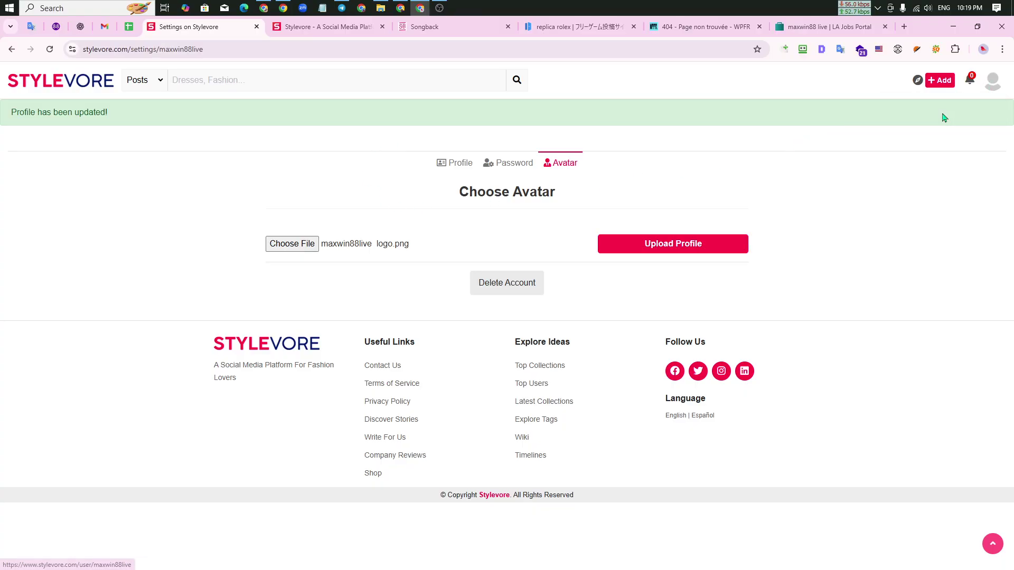
pyautogui.click(997, 87)
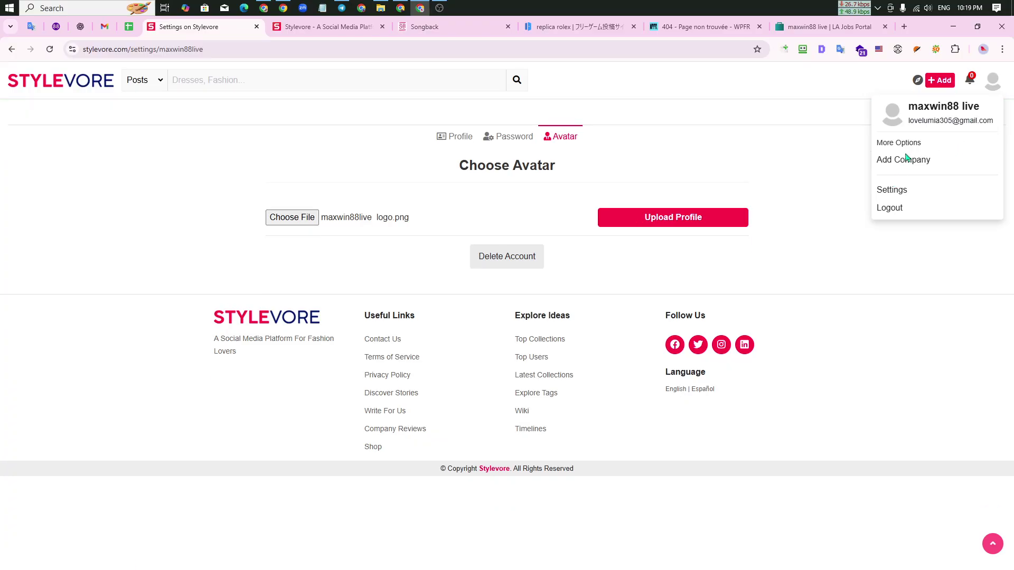
pyautogui.click(441, 138)
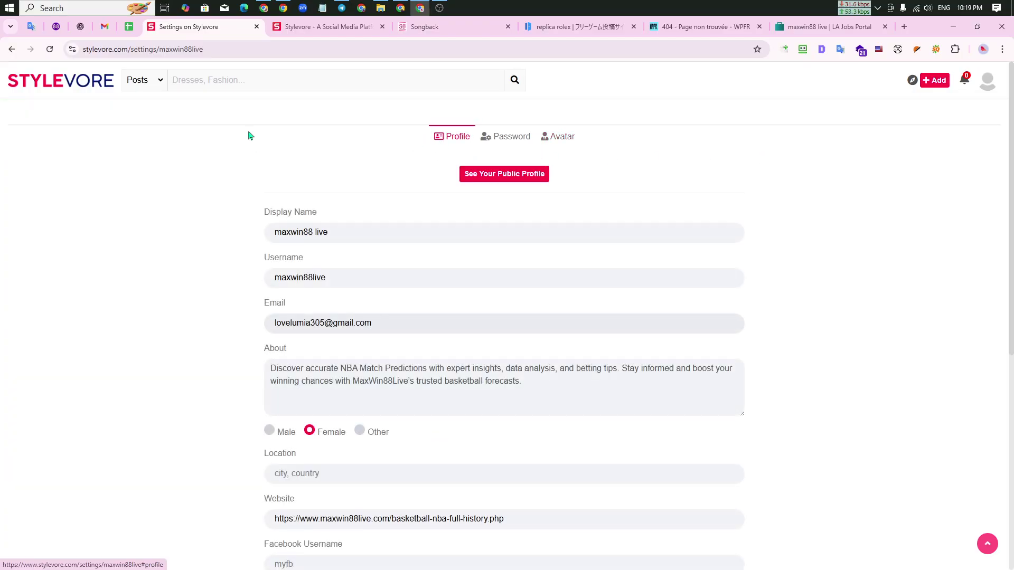
pyautogui.click(484, 179)
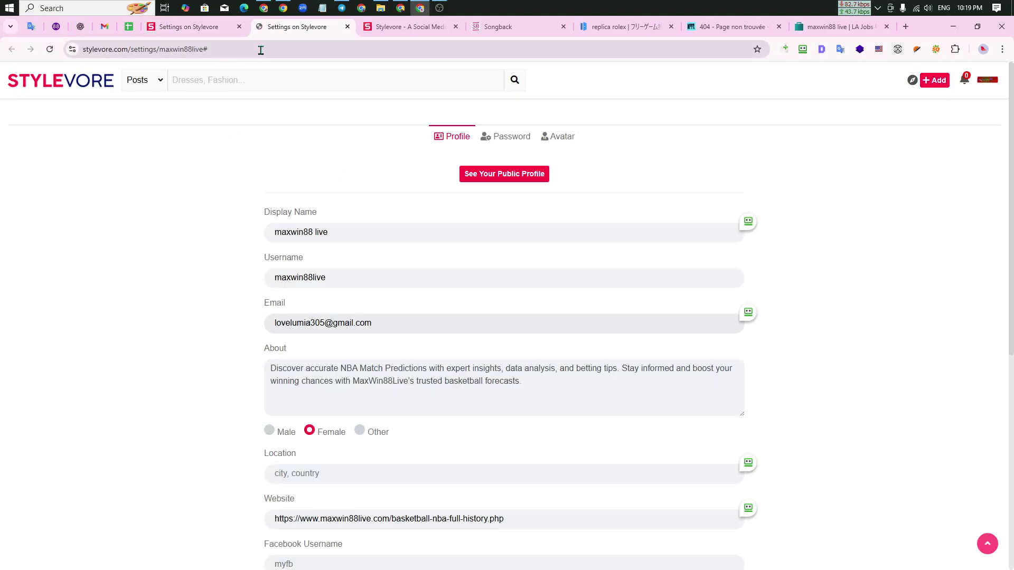
pyautogui.click(190, 26)
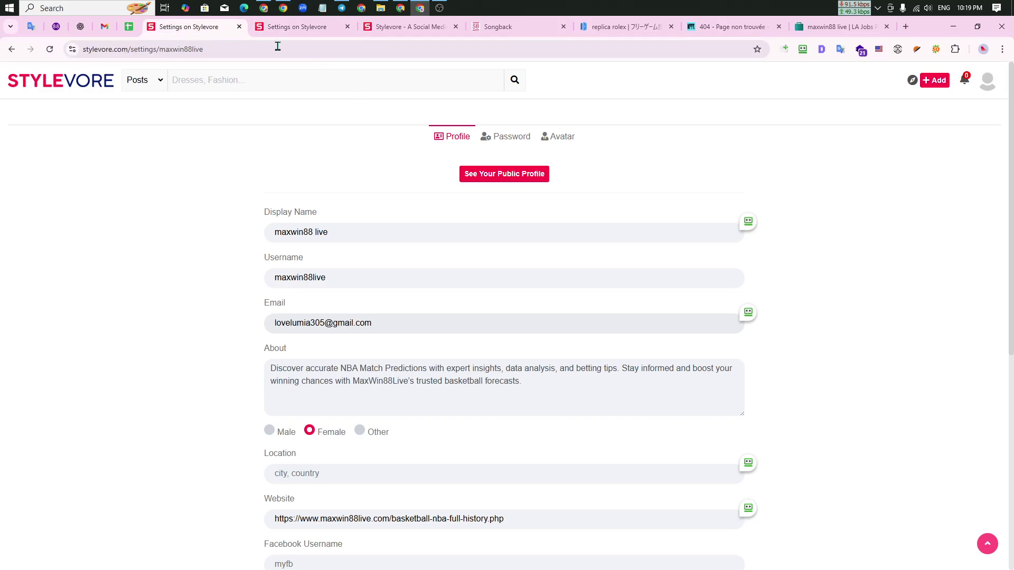
# Open the public Stylevore profile of maxwin88live from its settings and copy the profile's web address.
pyautogui.scroll(-7, 485, 326)
pyautogui.click(517, 314)
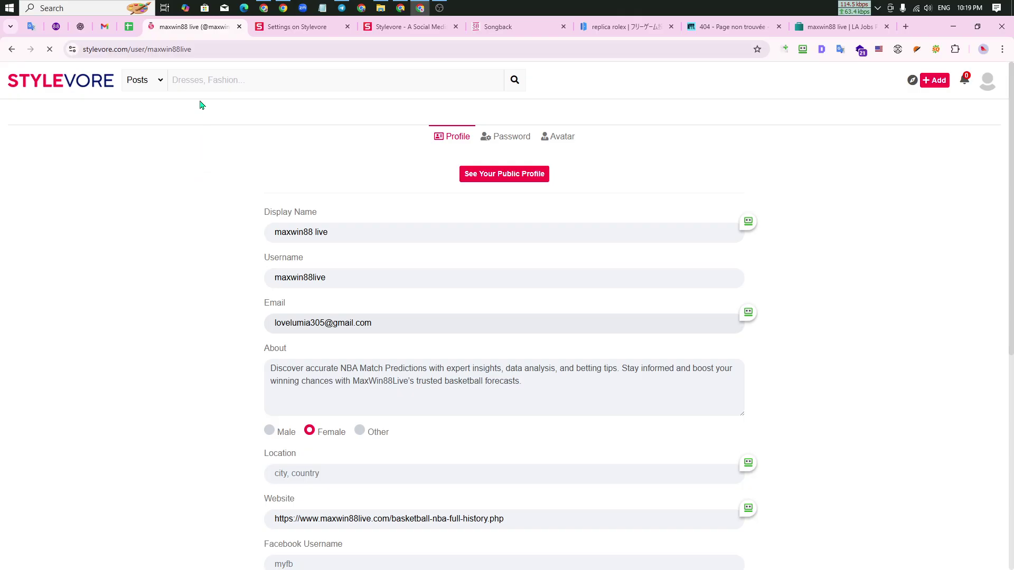
pyautogui.click(219, 49)
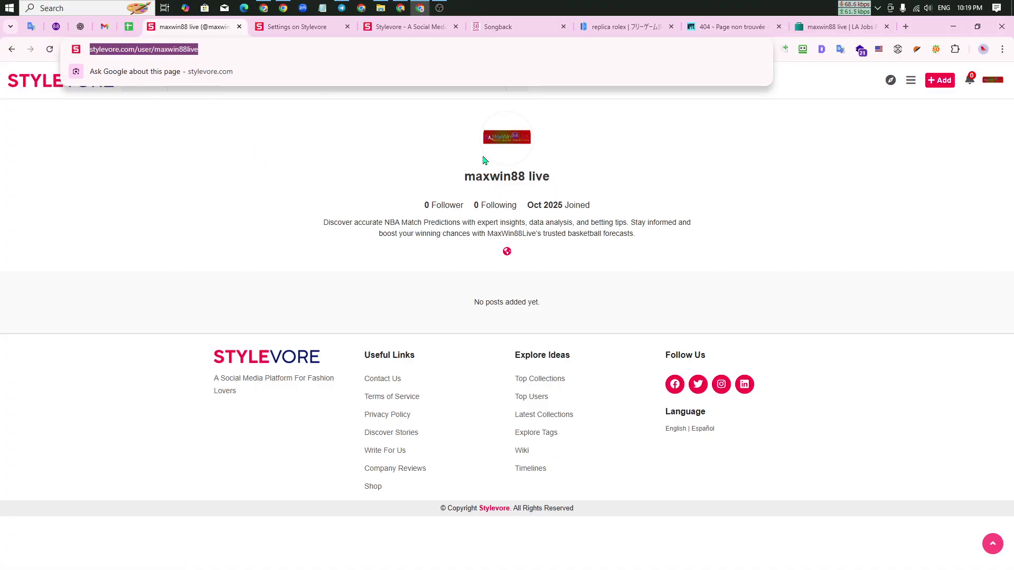
pyautogui.click(130, 26)
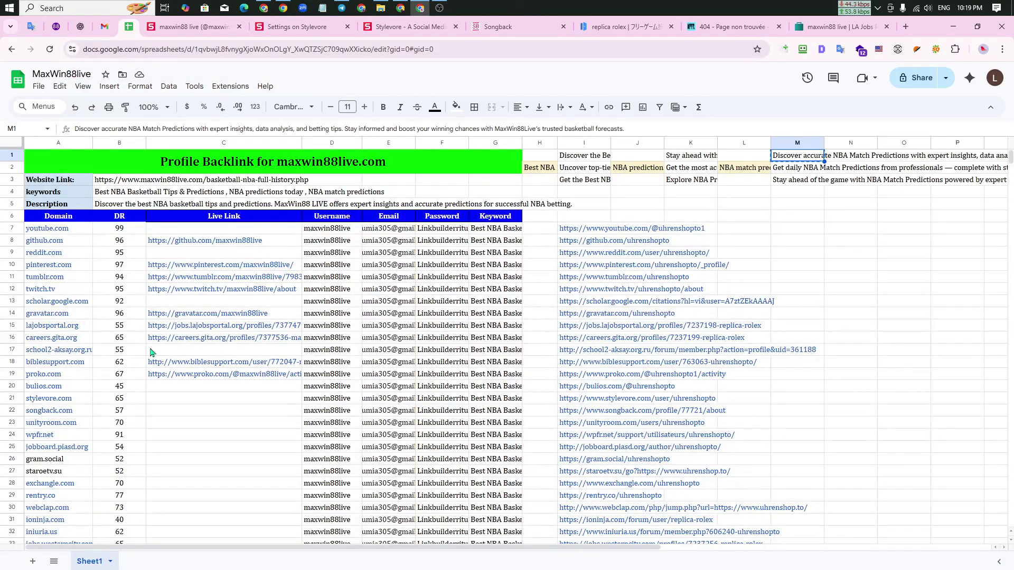
pyautogui.click(174, 28)
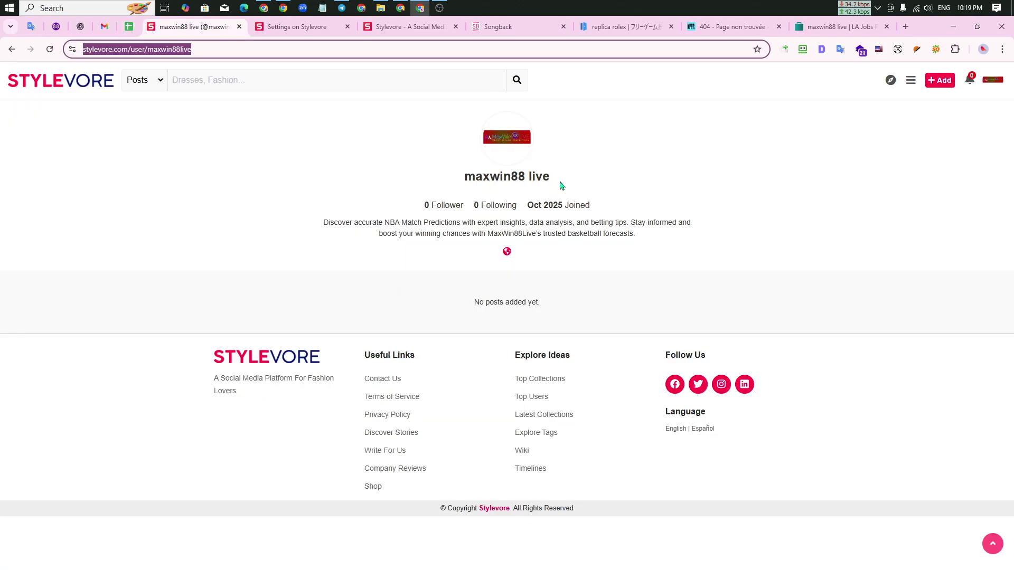
# Paste the Stylevore profile address into the Live Link cell of the stylevore.com row in the backlink sheet.
pyautogui.click(129, 28)
pyautogui.moveTo(192, 376)
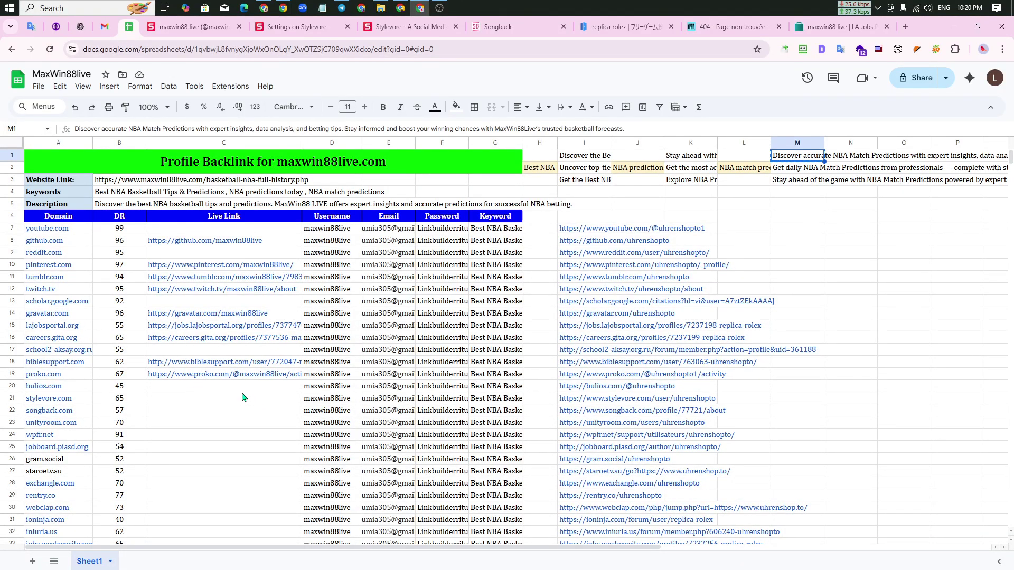
pyautogui.click(228, 391)
pyautogui.click(204, 399)
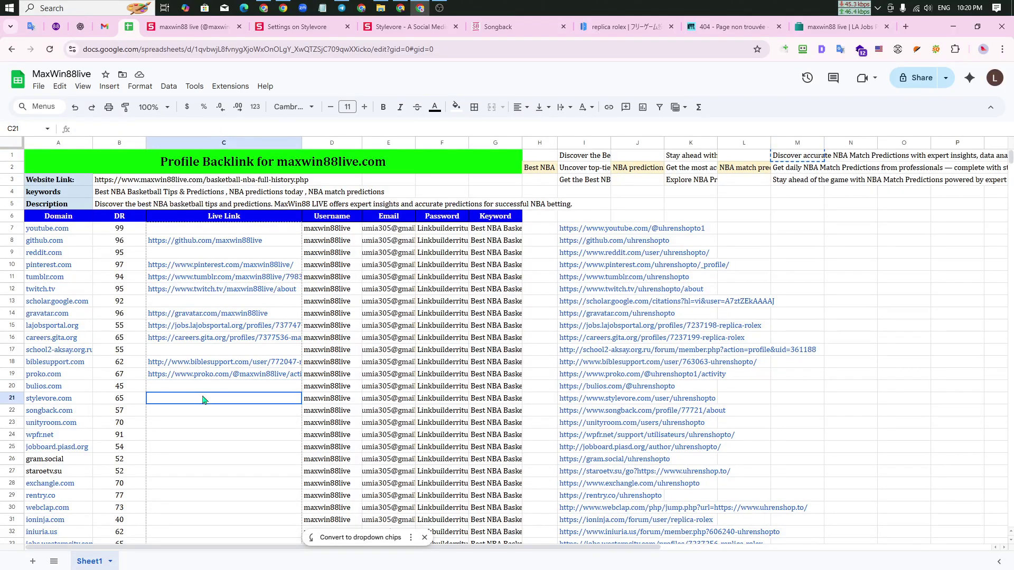
pyautogui.hotkey('ctrl', 'v')
pyautogui.click(251, 427)
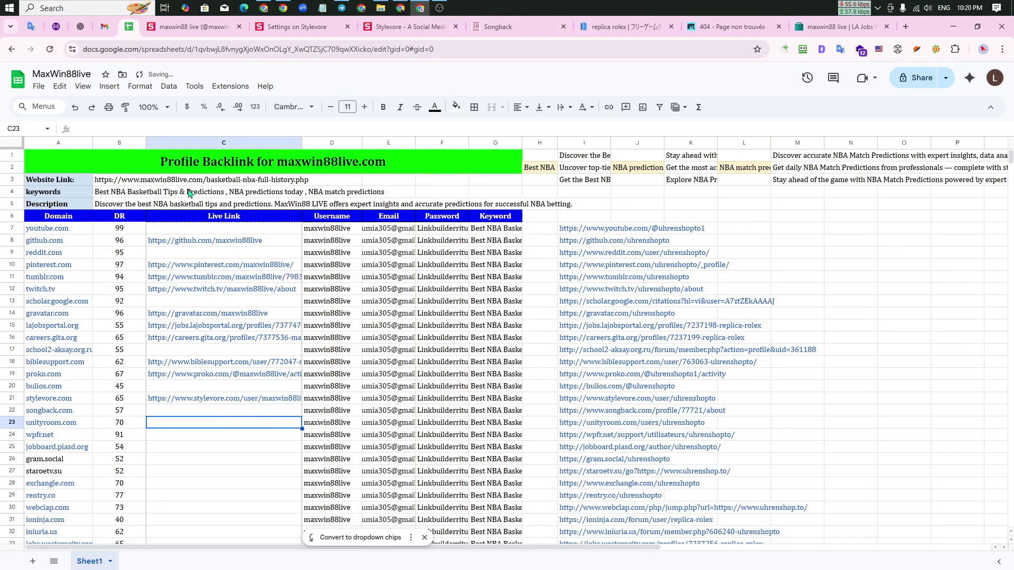
# Close the three open Stylevore pages so the Songback profile page is in front.
pyautogui.click(193, 26)
pyautogui.click(239, 26)
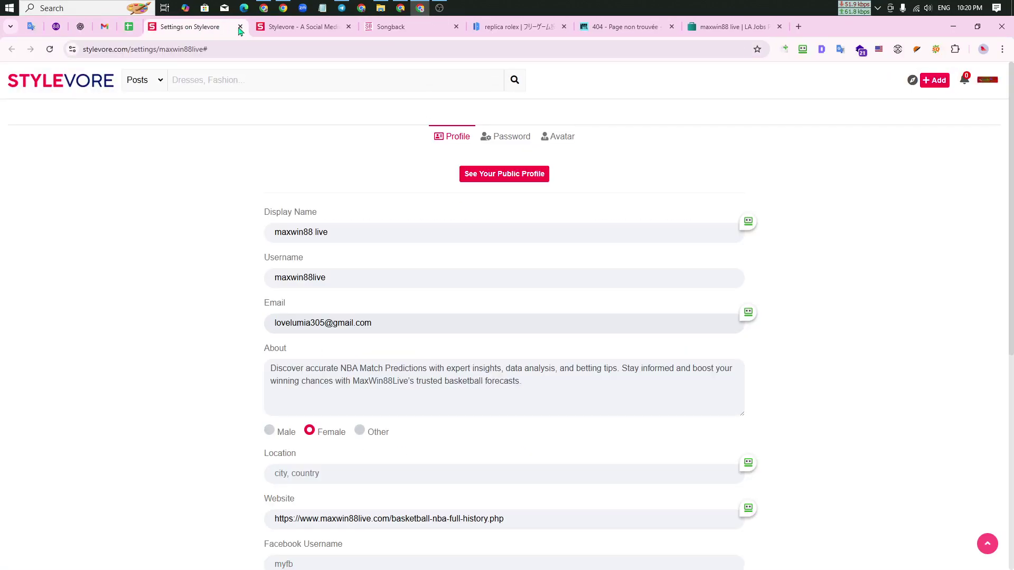
pyautogui.click(239, 26)
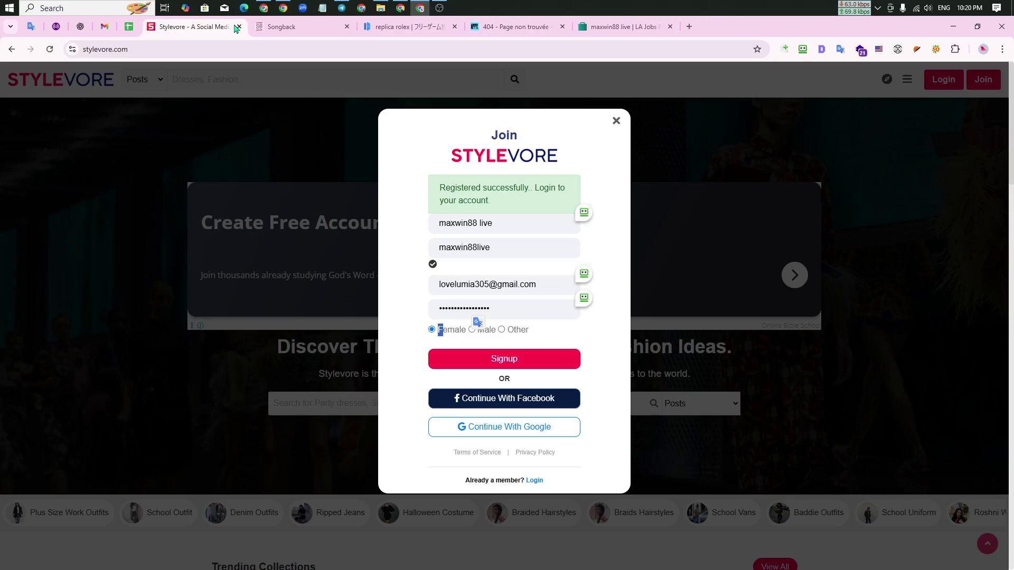
pyautogui.click(238, 26)
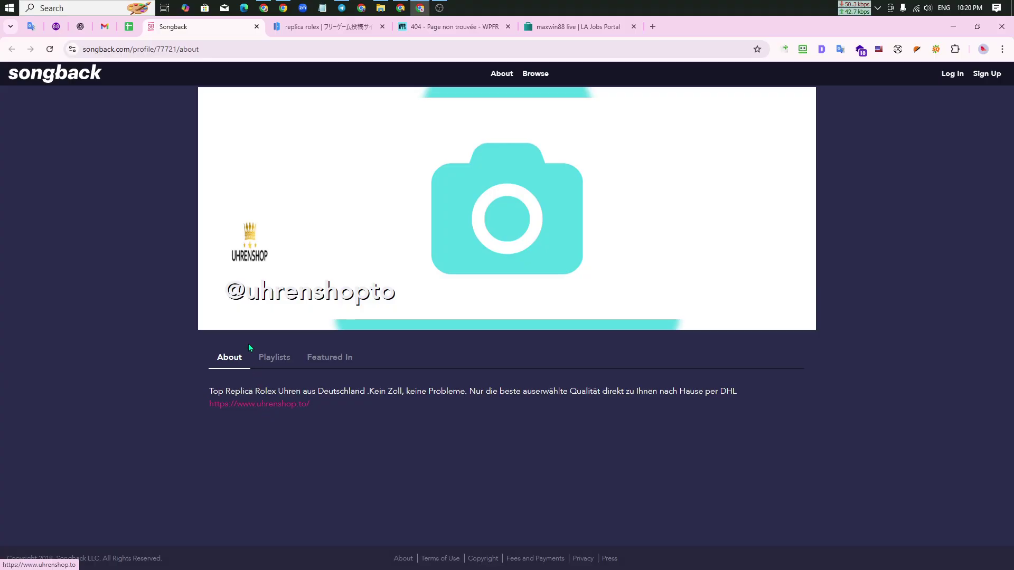
# Open the Songback home page separately, place it ahead of the sample profile, and go to the sign-up form.
pyautogui.rightClick(75, 71)
pyautogui.click(115, 83)
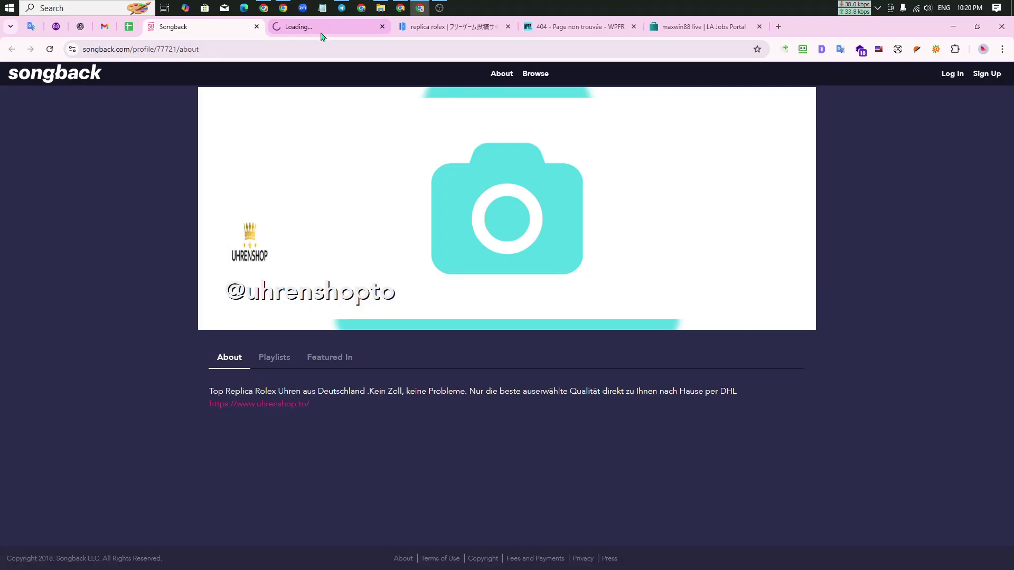
pyautogui.moveTo(322, 33); pyautogui.dragTo(207, 34)
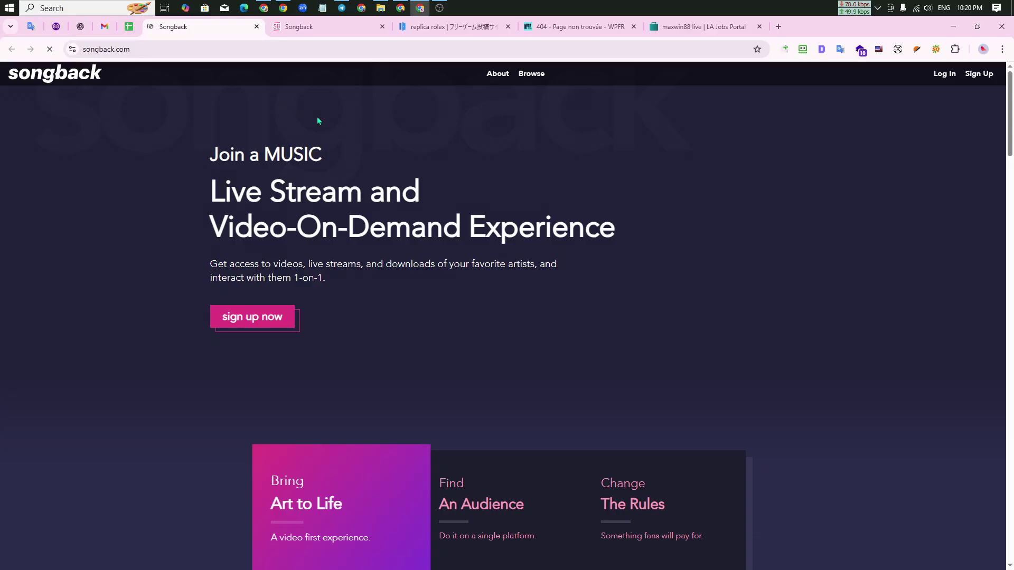
pyautogui.click(980, 76)
# Fill in the sign-up e-mail and the username "maxwin88 live" from the saved maxwin88 live identity.
pyautogui.click(393, 190)
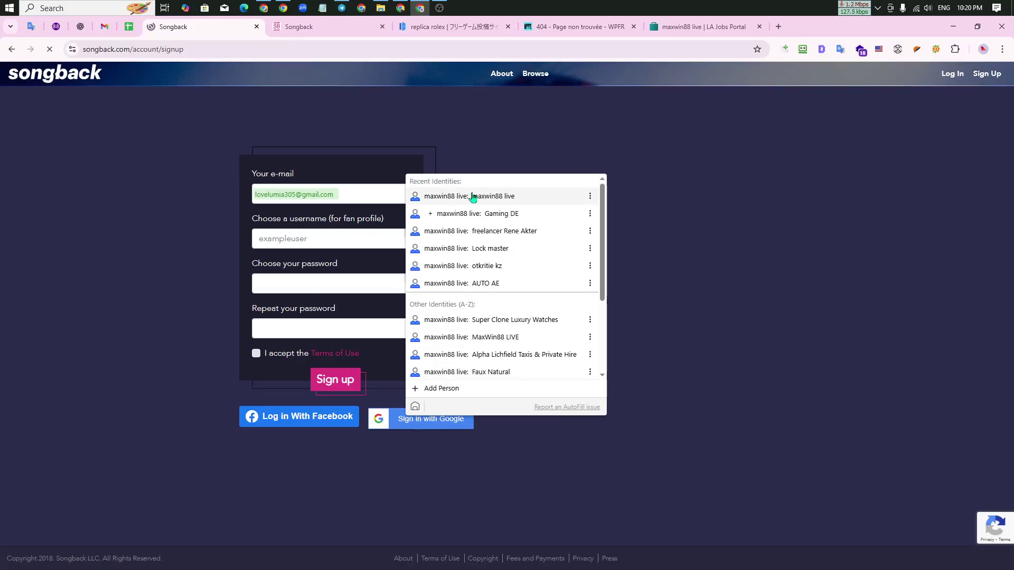
pyautogui.click(481, 199)
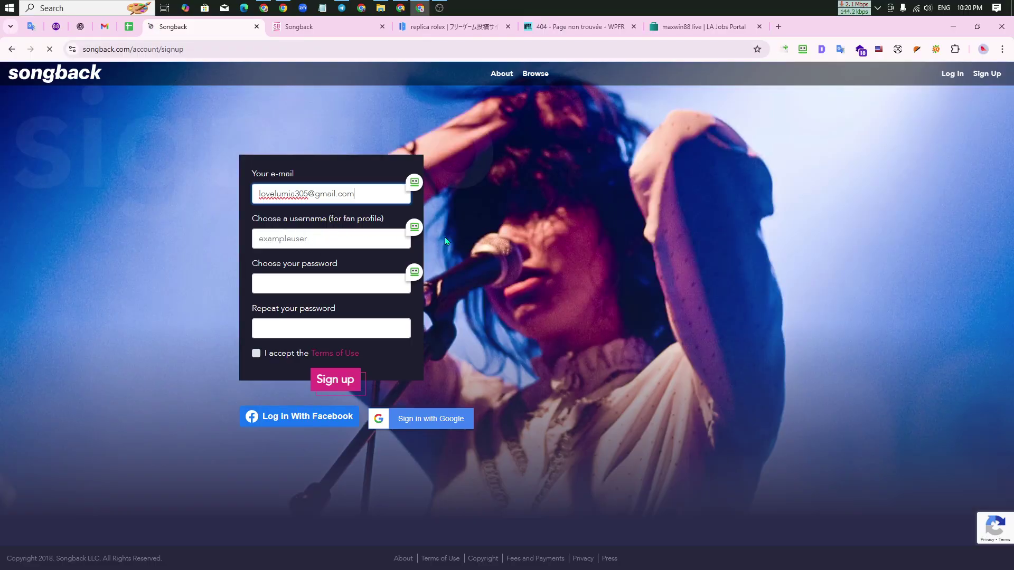
pyautogui.click(414, 227)
pyautogui.click(501, 242)
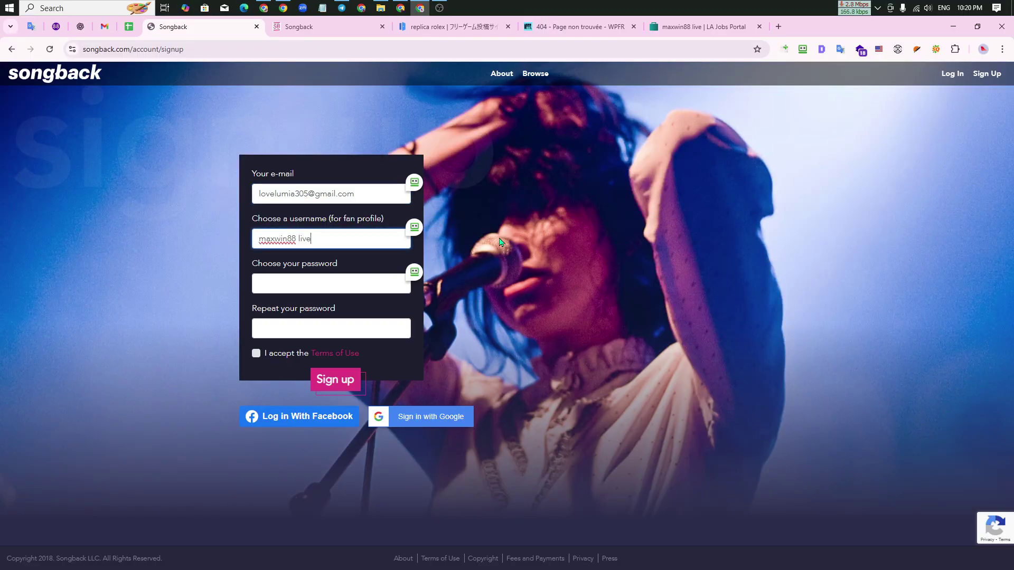
# Enter the account password from the backlink sheet in both password fields and submit the sign-up with the Terms of Use accepted.
pyautogui.click(133, 31)
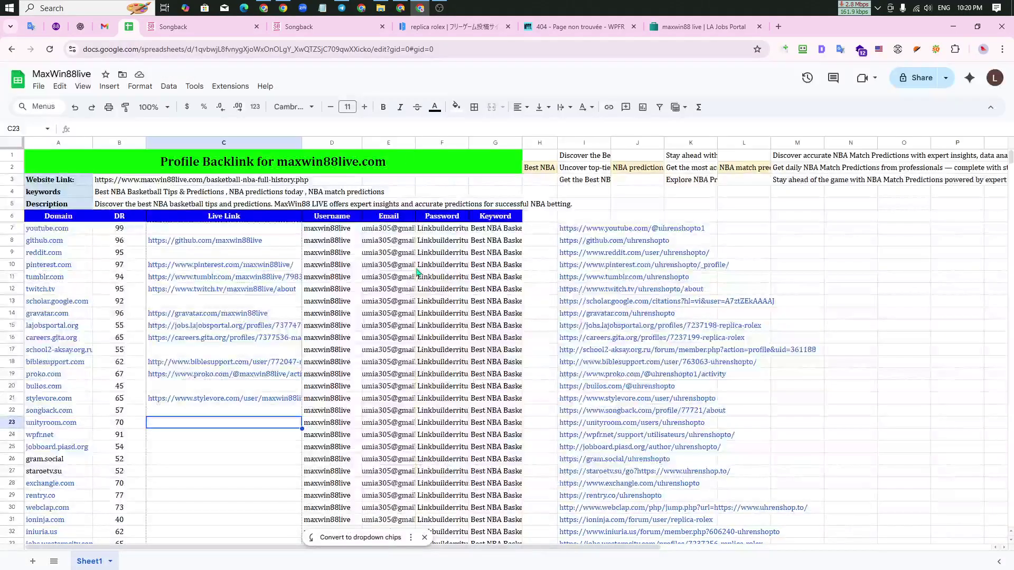
pyautogui.click(427, 268)
pyautogui.hotkey('ctrl', 'c')
pyautogui.click(227, 29)
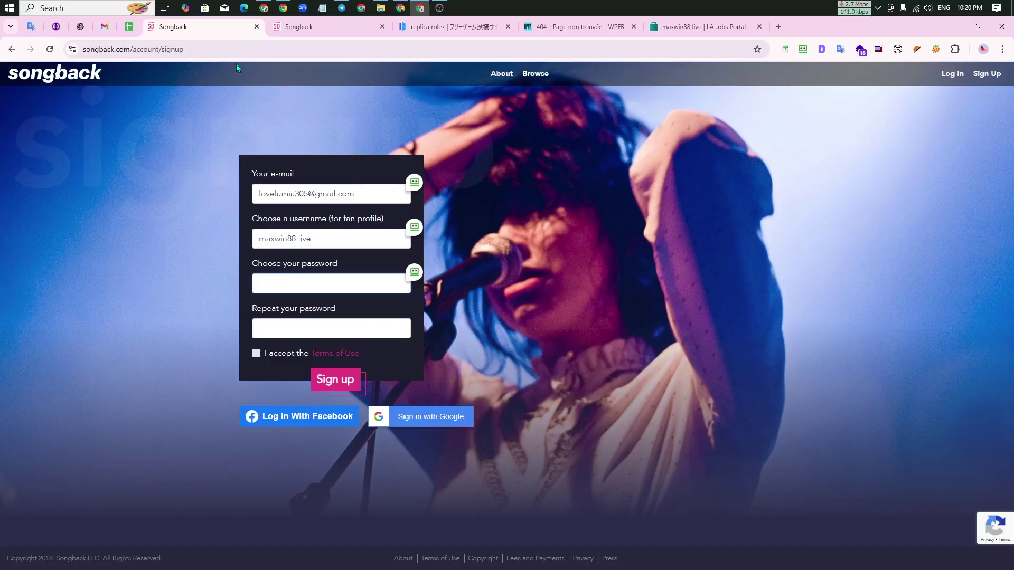
pyautogui.hotkey('ctrl', 'v')
pyautogui.click(332, 324)
pyautogui.hotkey('ctrl', 'v')
pyautogui.click(256, 353)
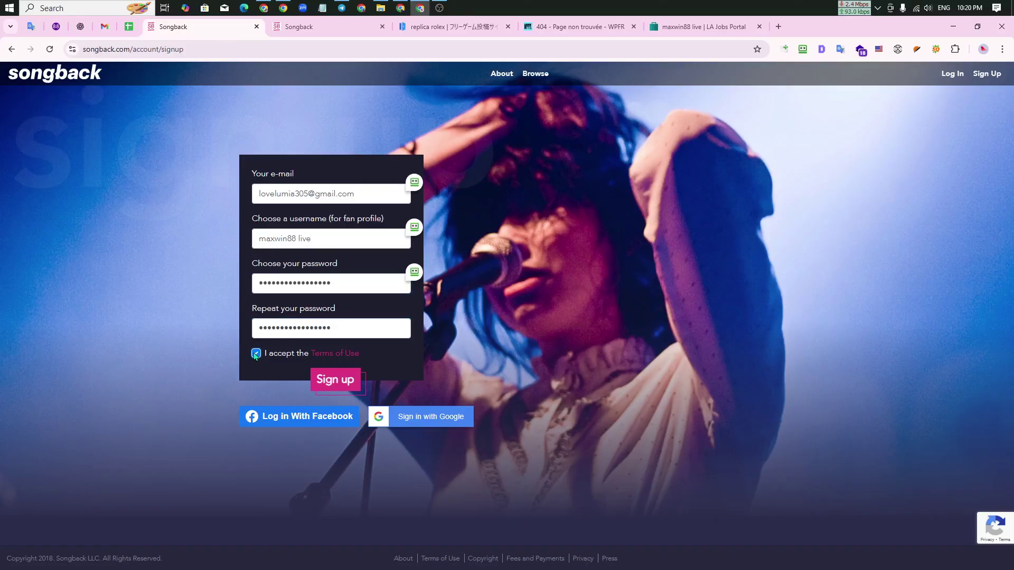
pyautogui.click(342, 380)
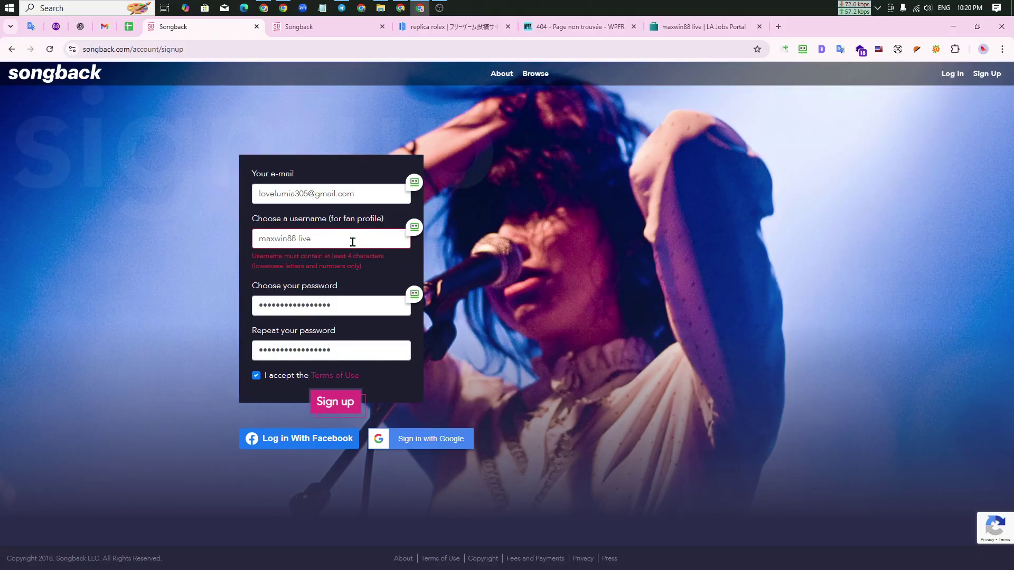
# Change the username to maxwin88live, submit the Songback sign-up again and decline saving the login to RoboForm.
pyautogui.click(300, 239)
pyautogui.press('BackSpace')
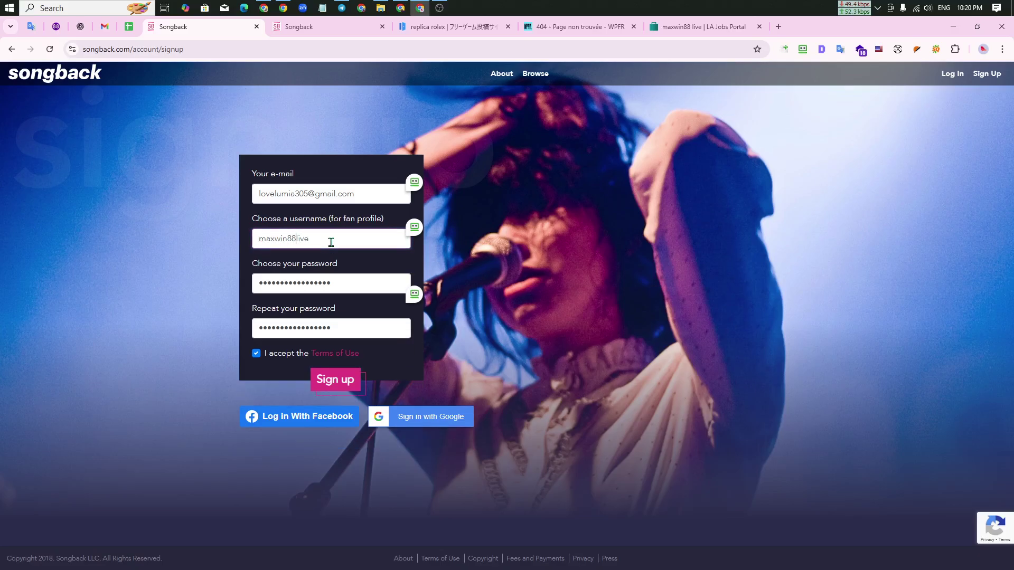
pyautogui.click(345, 378)
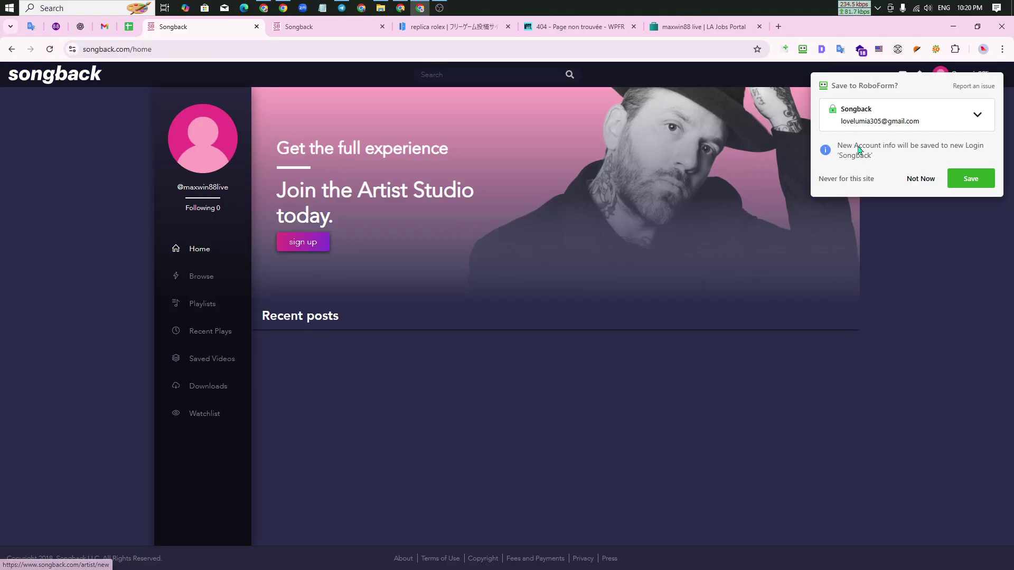
pyautogui.click(920, 178)
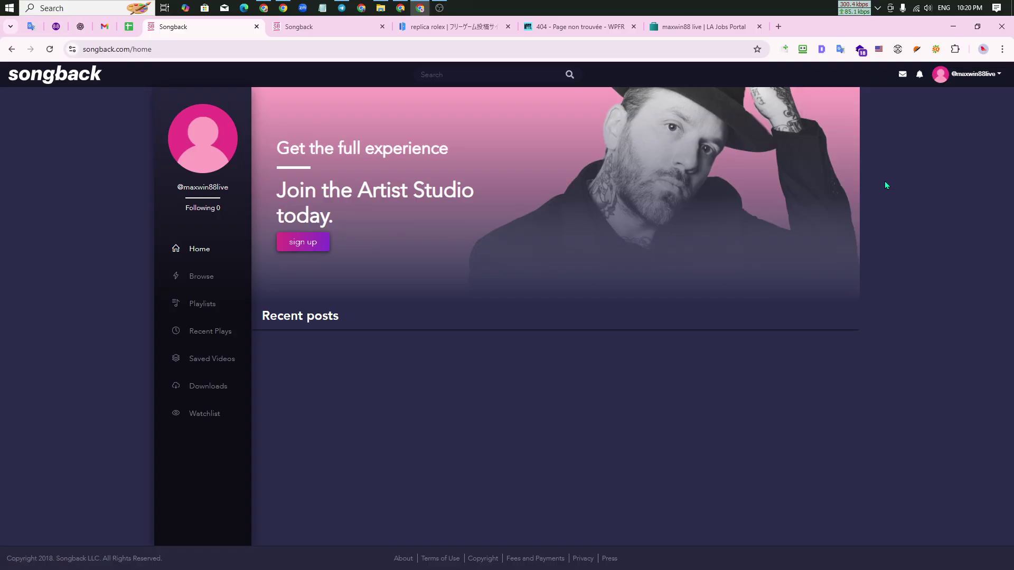
# Check the Gmail inbox, spam folder and Promotions category for a message from Songback.
pyautogui.click(983, 78)
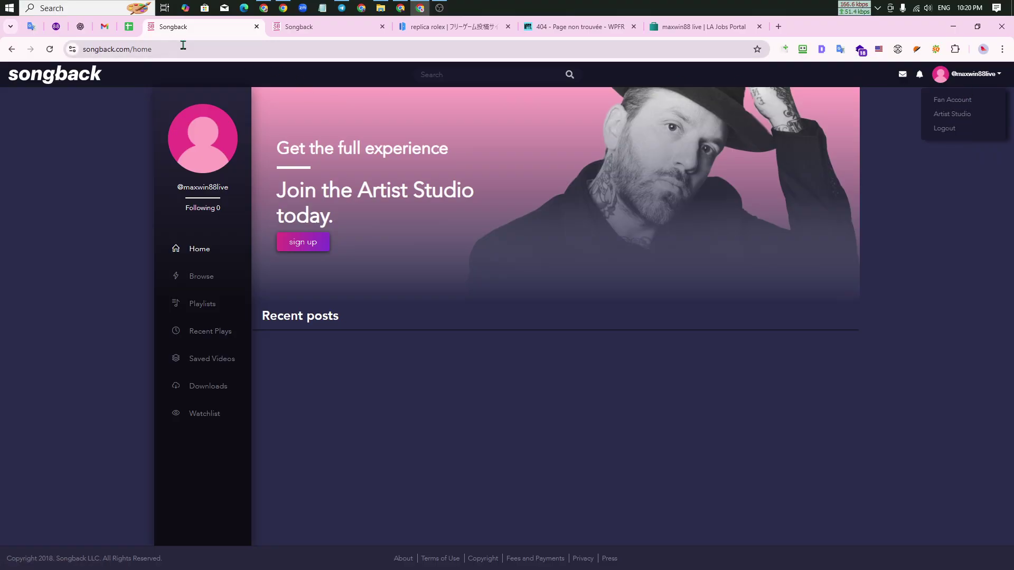
pyautogui.click(106, 8)
pyautogui.click(104, 27)
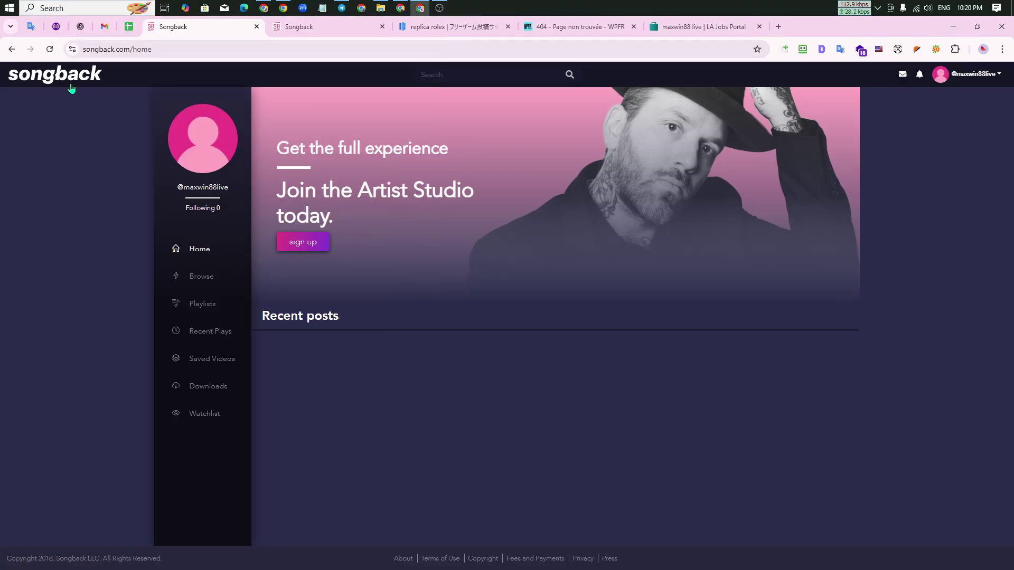
pyautogui.click(105, 27)
pyautogui.click(85, 146)
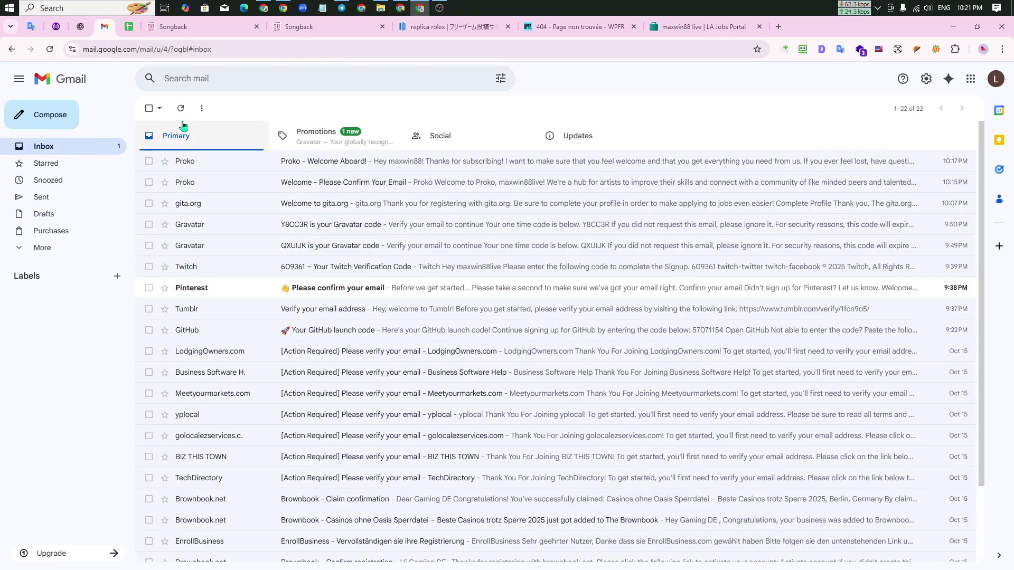
pyautogui.click(78, 247)
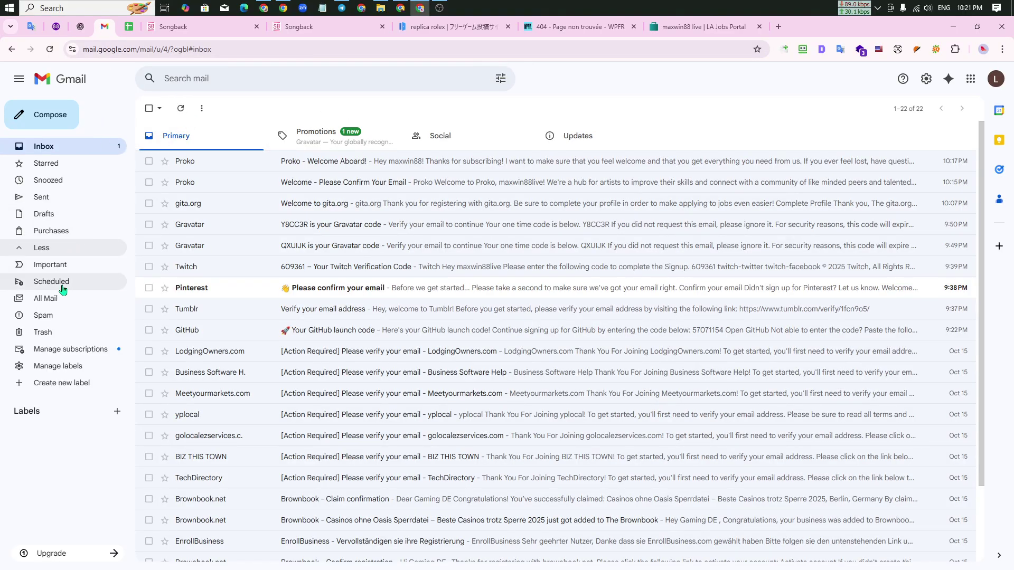
pyautogui.click(69, 315)
pyautogui.click(68, 153)
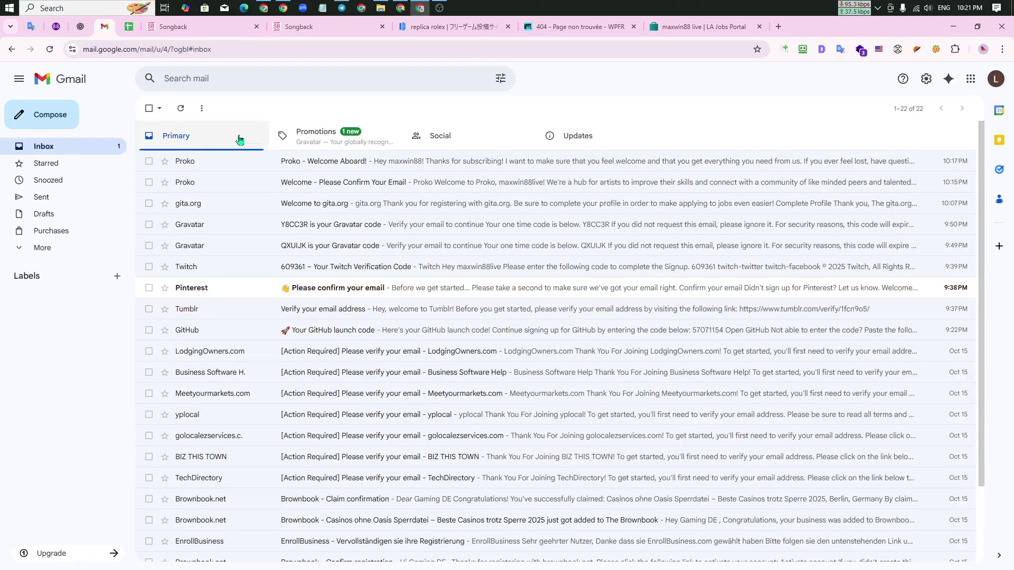
pyautogui.click(296, 135)
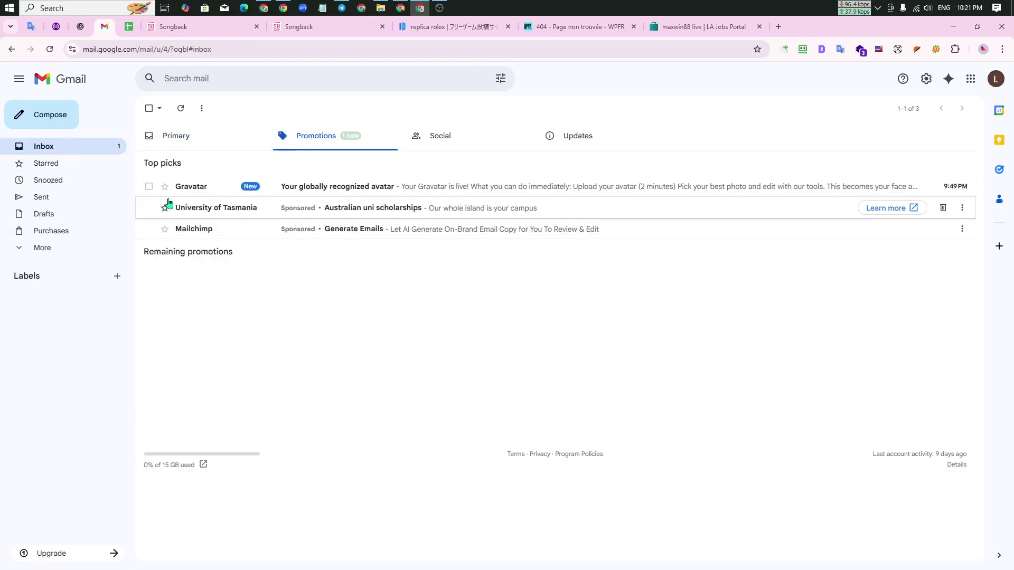
pyautogui.click(86, 148)
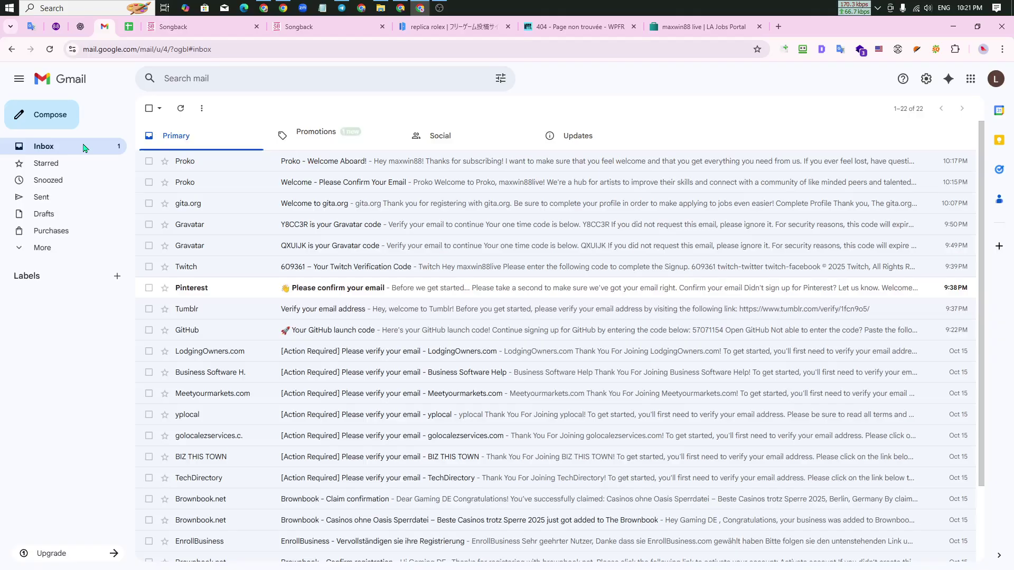
# Return to Songback and open the fan account's profile for editing.
pyautogui.click(179, 27)
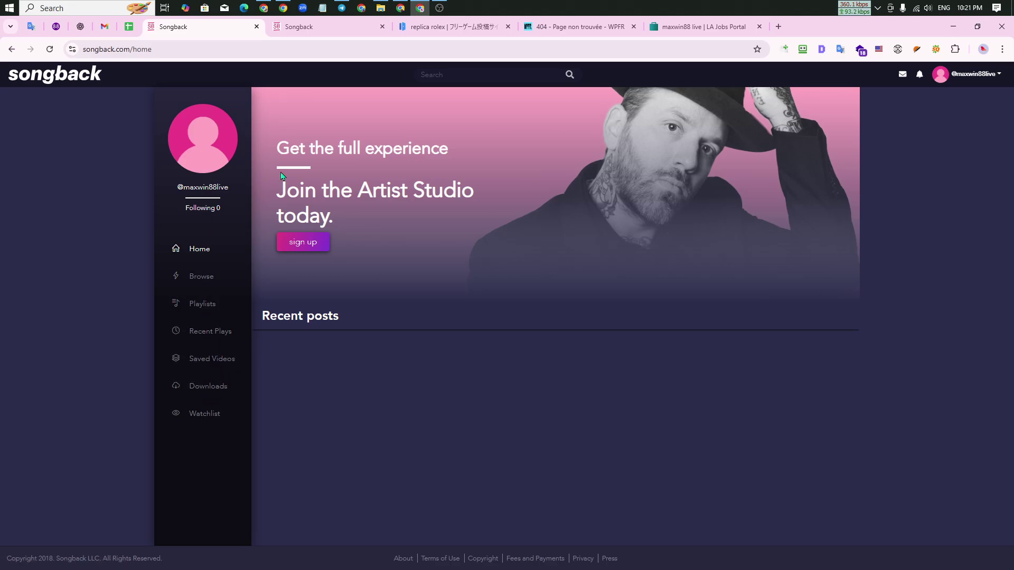
pyautogui.click(944, 80)
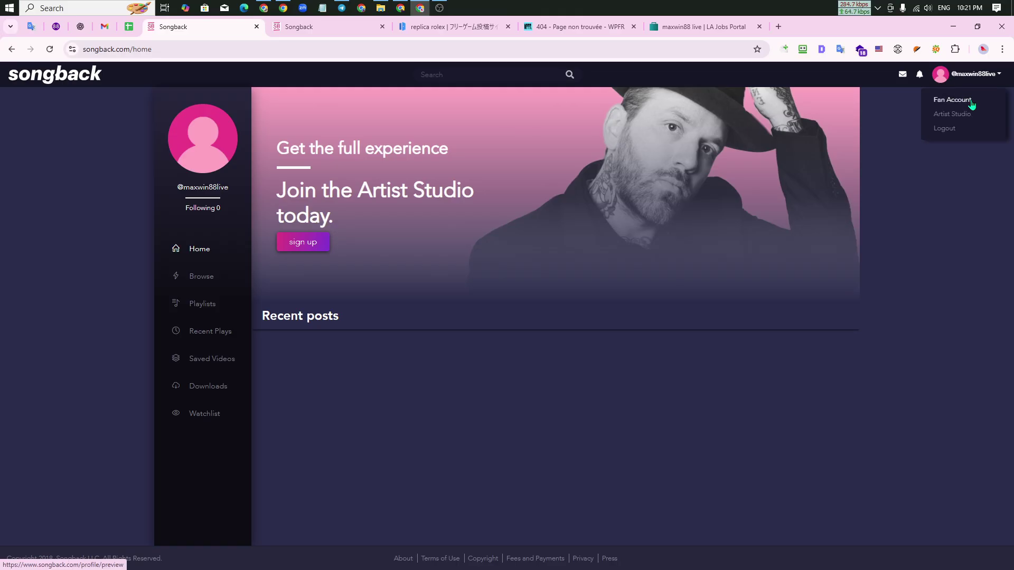
pyautogui.click(967, 103)
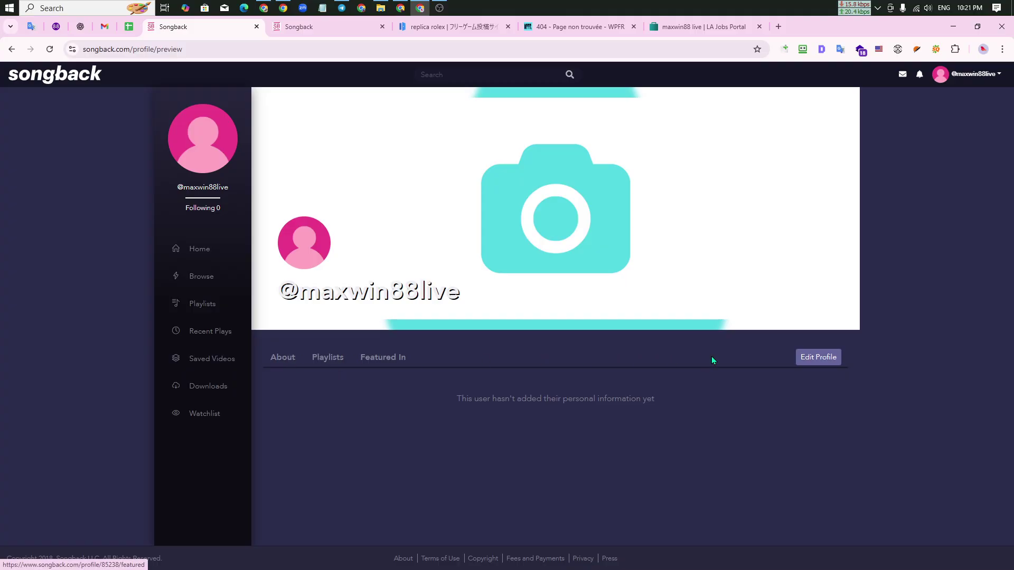
pyautogui.click(827, 359)
# Choose the "maxwin88live logo" image from the max 13.10.25 folder as the Songback avatar picture.
pyautogui.click(303, 297)
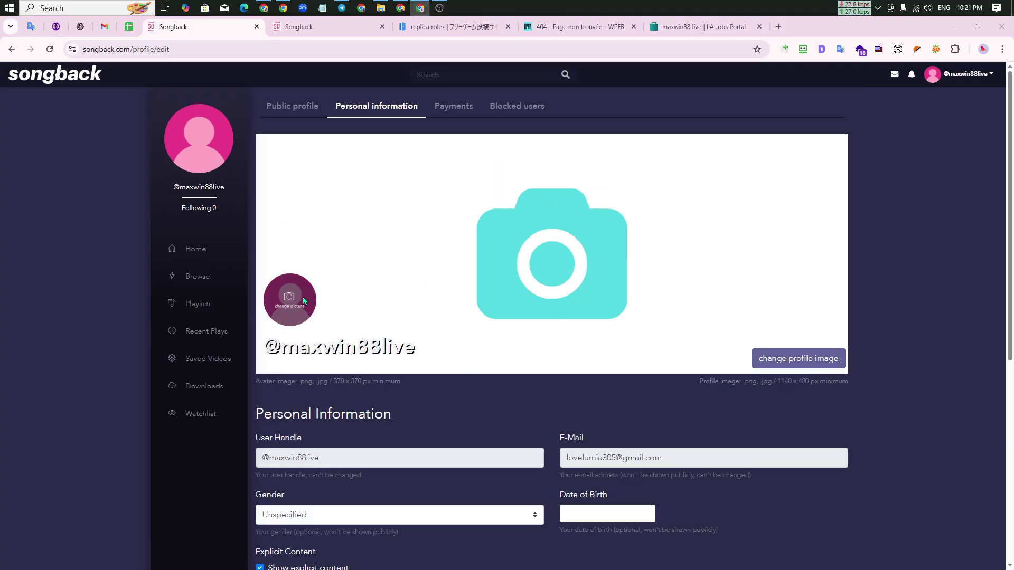
pyautogui.click(264, 112)
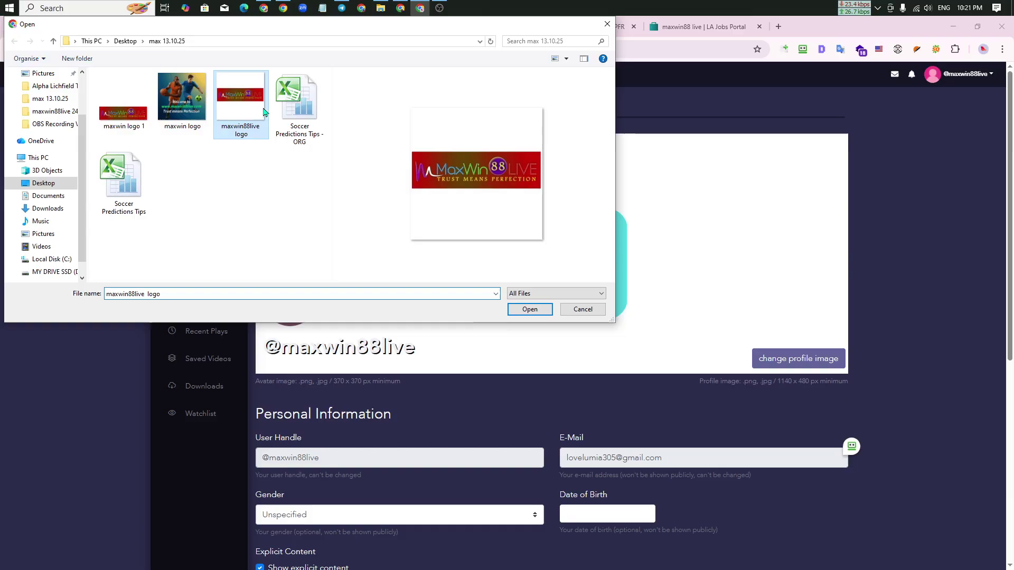
pyautogui.click(526, 310)
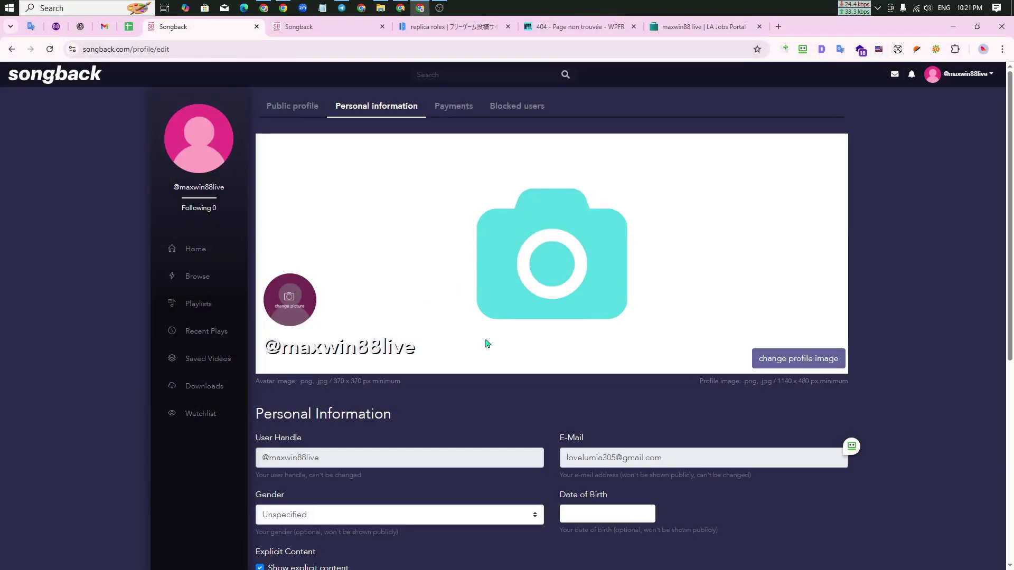
# Set the "maxwin logo 1" image from the max 13.10.25 folder as the Songback profile's banner image.
pyautogui.scroll(-1, 536, 420)
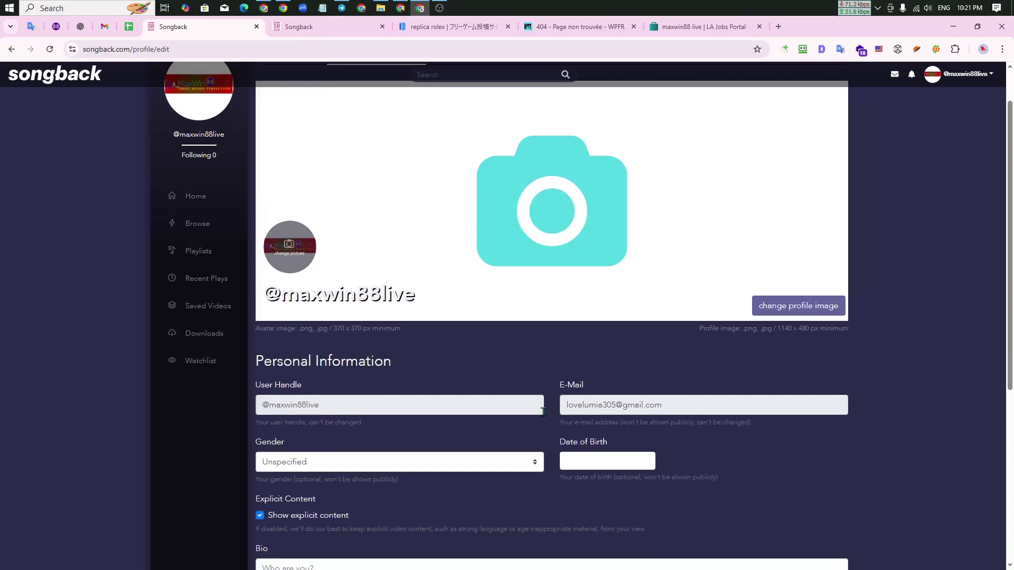
pyautogui.click(789, 311)
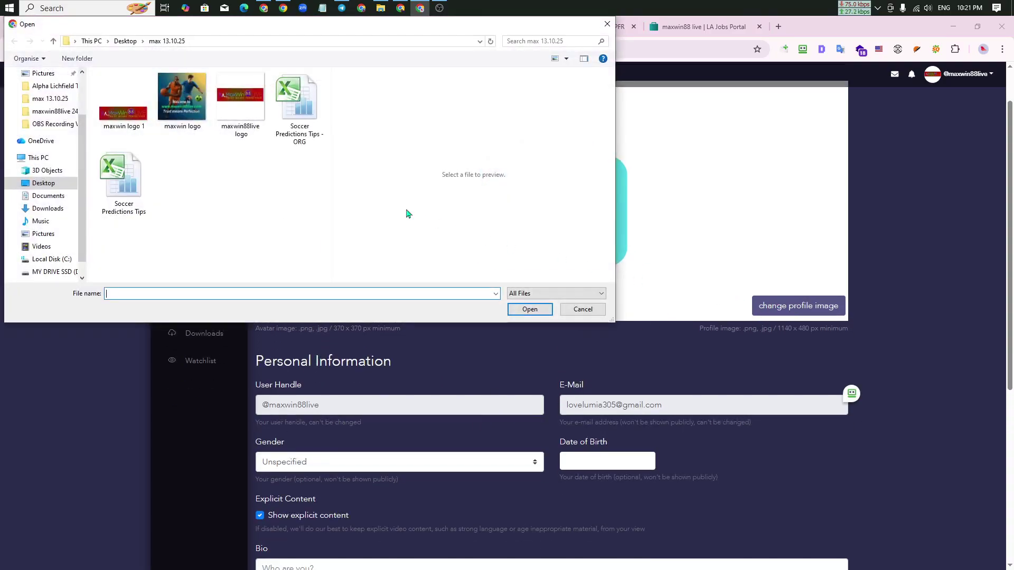
pyautogui.click(240, 100)
pyautogui.click(138, 120)
pyautogui.click(530, 309)
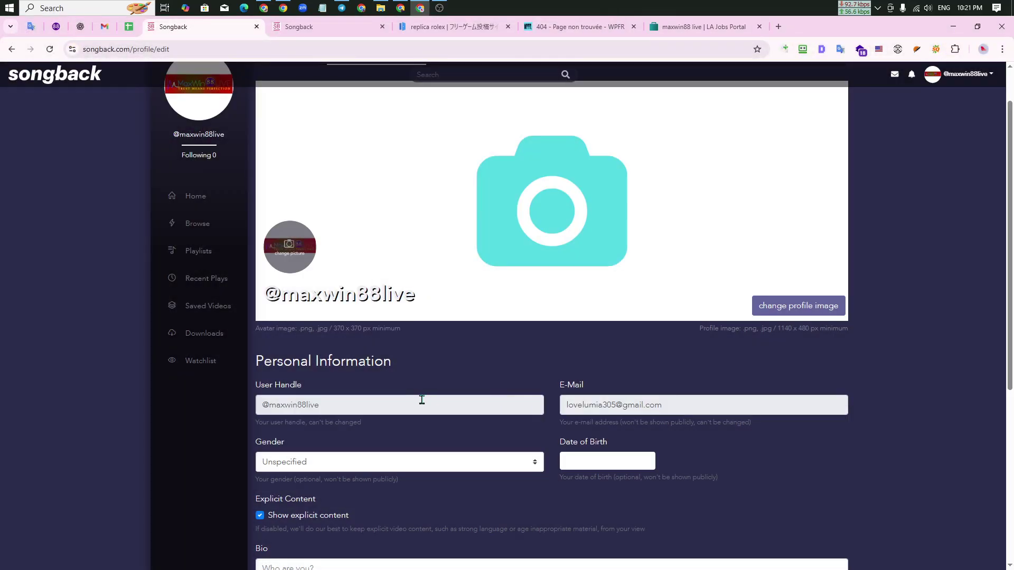
pyautogui.scroll(-3, 432, 288)
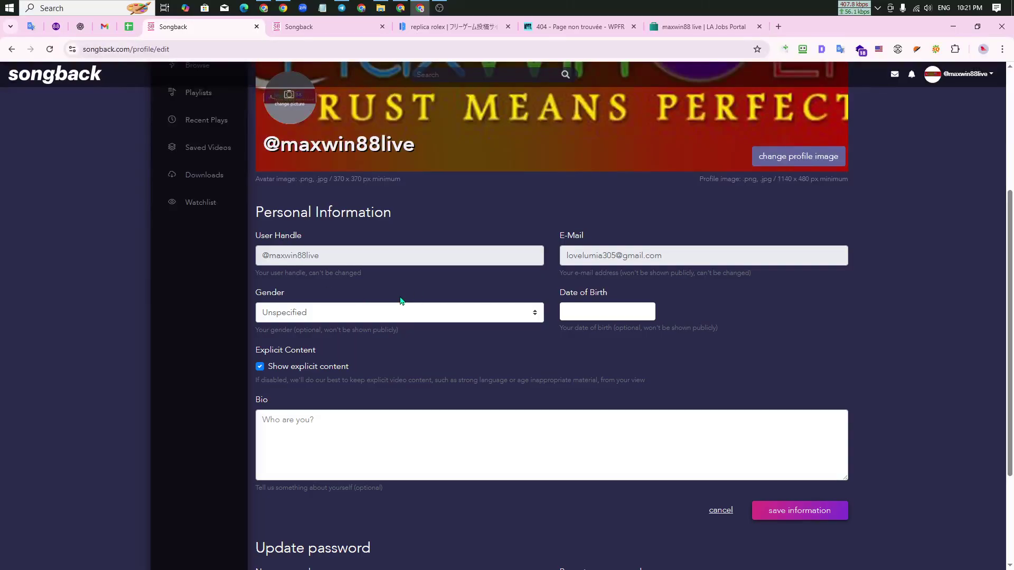
pyautogui.scroll(3, 486, 288)
pyautogui.scroll(-3, 556, 290)
# Copy the NBA basketball tips description from the MaxWin88live sheet into the Songback Bio.
pyautogui.scroll(-2, 601, 271)
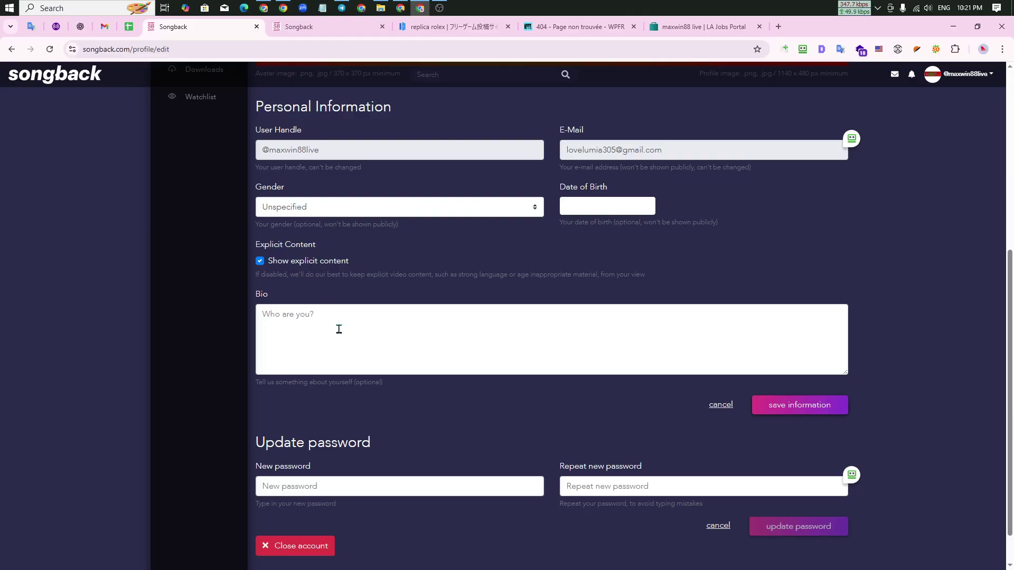
pyautogui.scroll(-1, 340, 329)
pyautogui.click(325, 274)
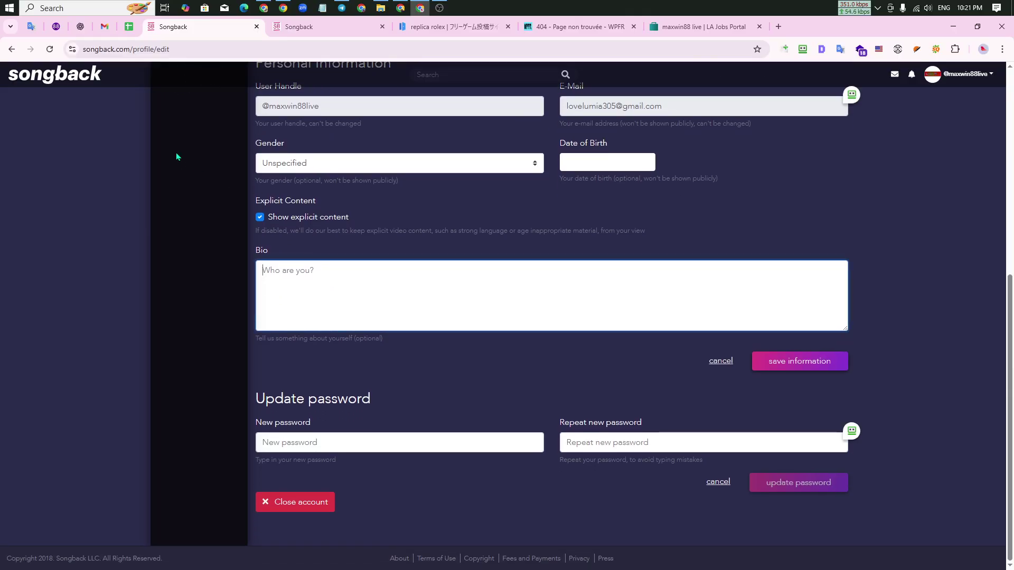
pyautogui.click(129, 26)
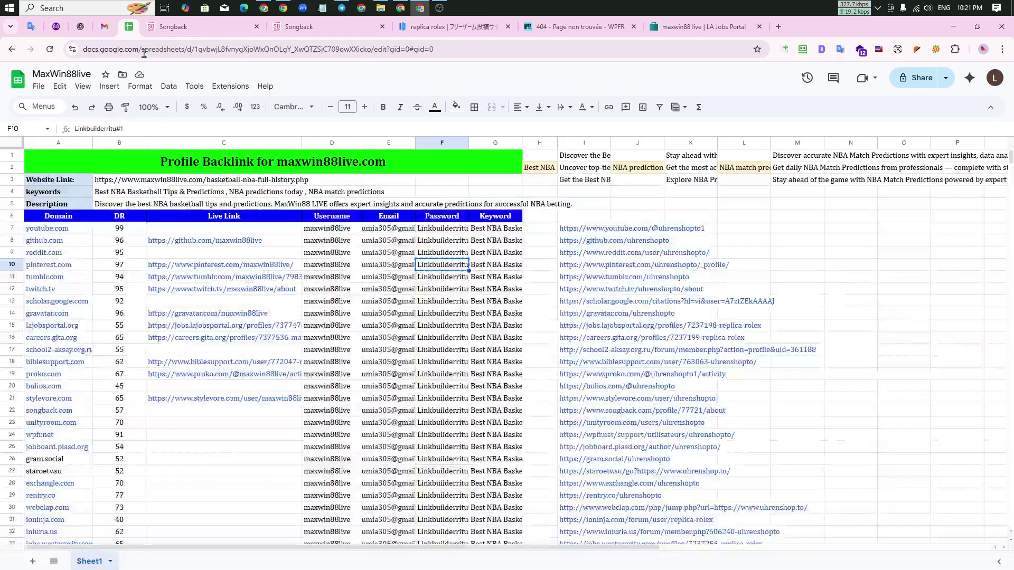
pyautogui.click(133, 207)
pyautogui.hotkey('ctrl', 'c')
pyautogui.hotkey('ctrl', 'Tab')
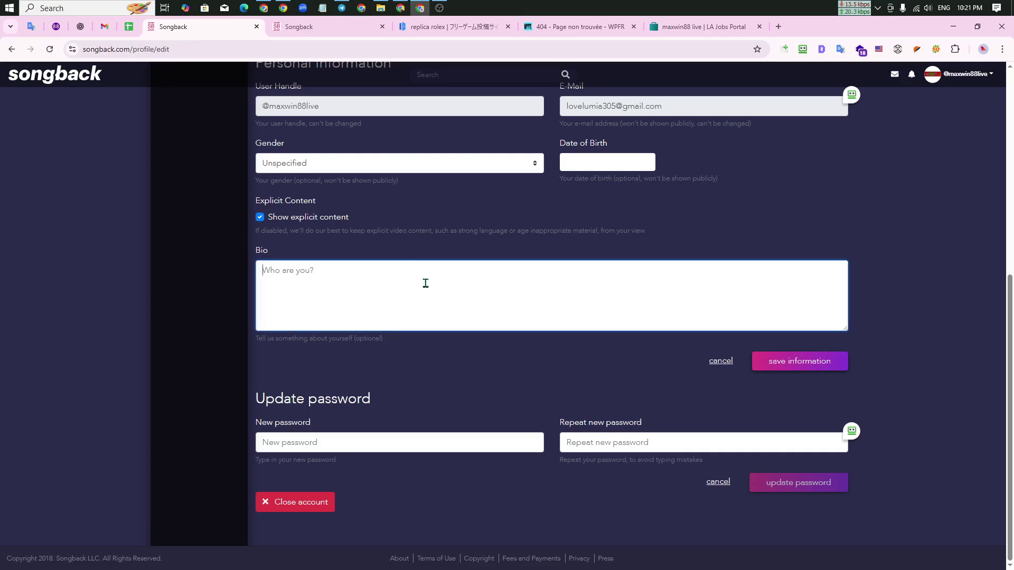
pyautogui.hotkey('ctrl', 'v')
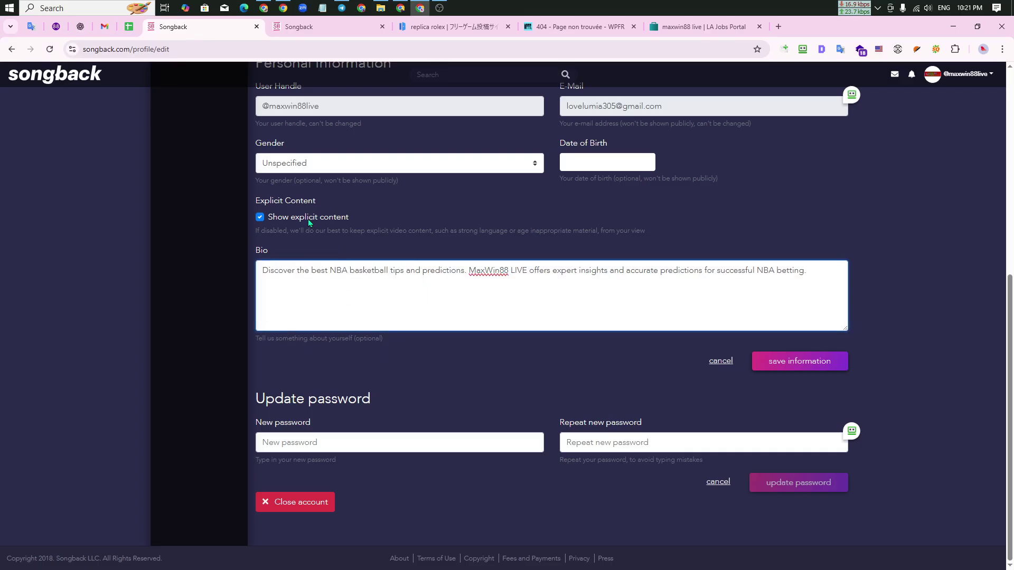
# Add a "Visit our website:" line to the Bio with the website link copied from the sheet, and save the information.
pyautogui.scroll(3, 308, 219)
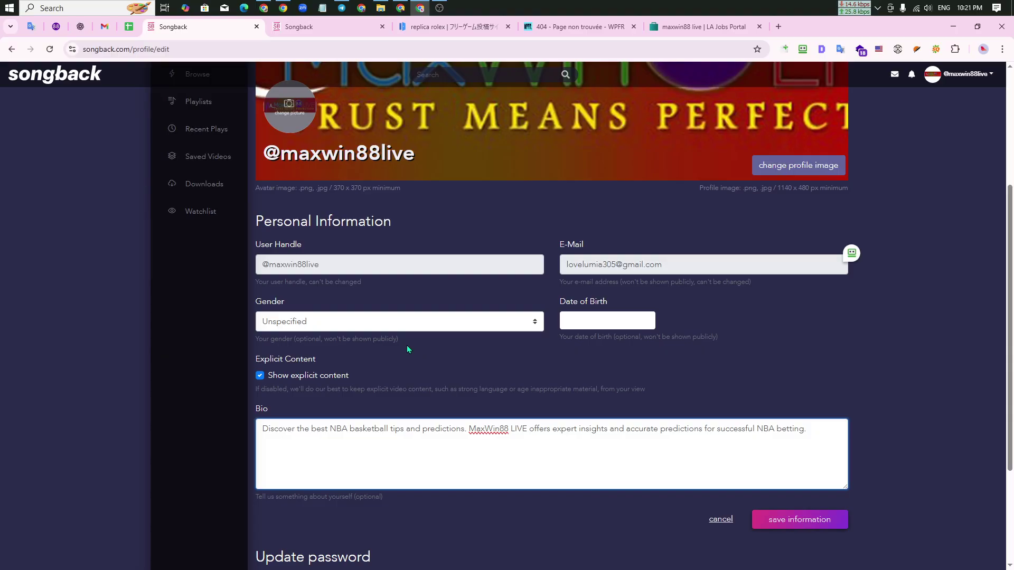
pyautogui.scroll(-3, 406, 347)
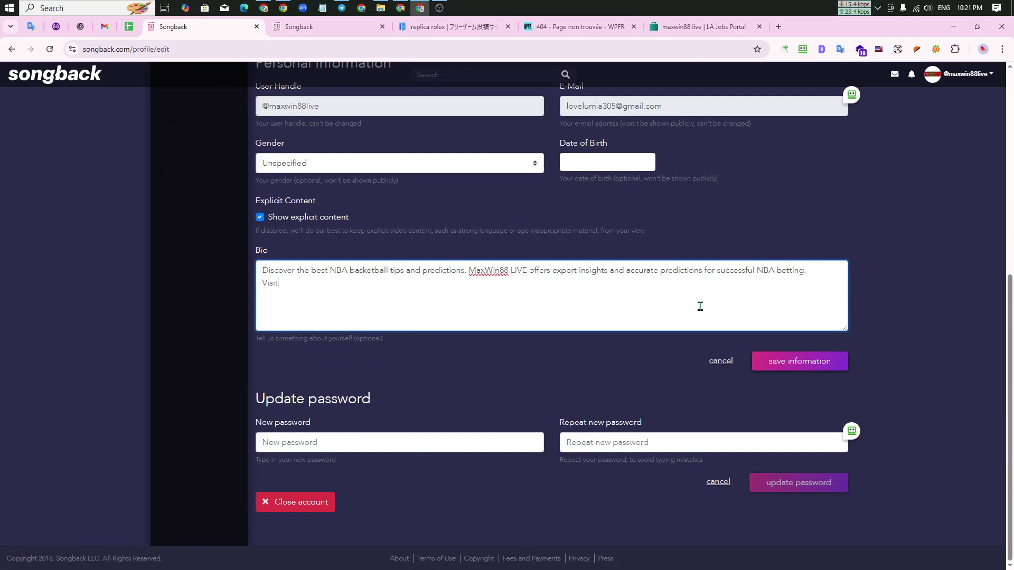
pyautogui.write('our website:')
pyautogui.click(128, 27)
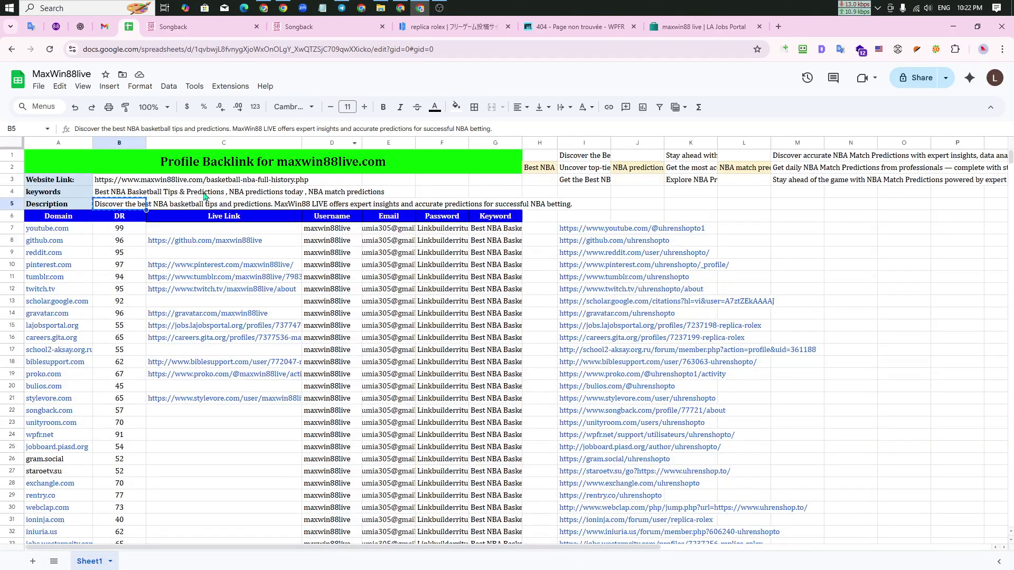
pyautogui.click(120, 180)
pyautogui.hotkey('ctrl', 'c')
pyautogui.click(173, 26)
pyautogui.hotkey('ctrl', 'v')
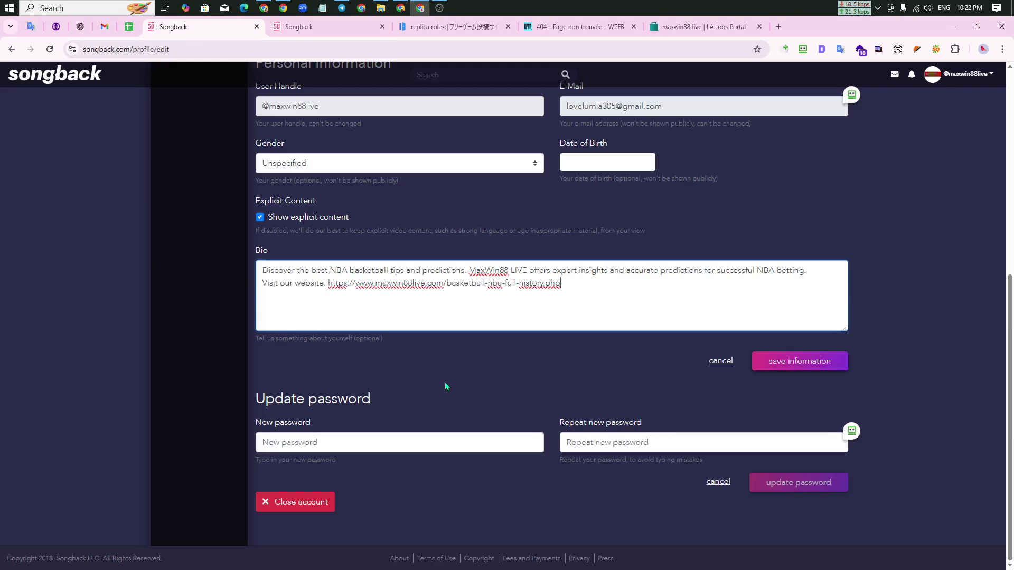
pyautogui.click(793, 363)
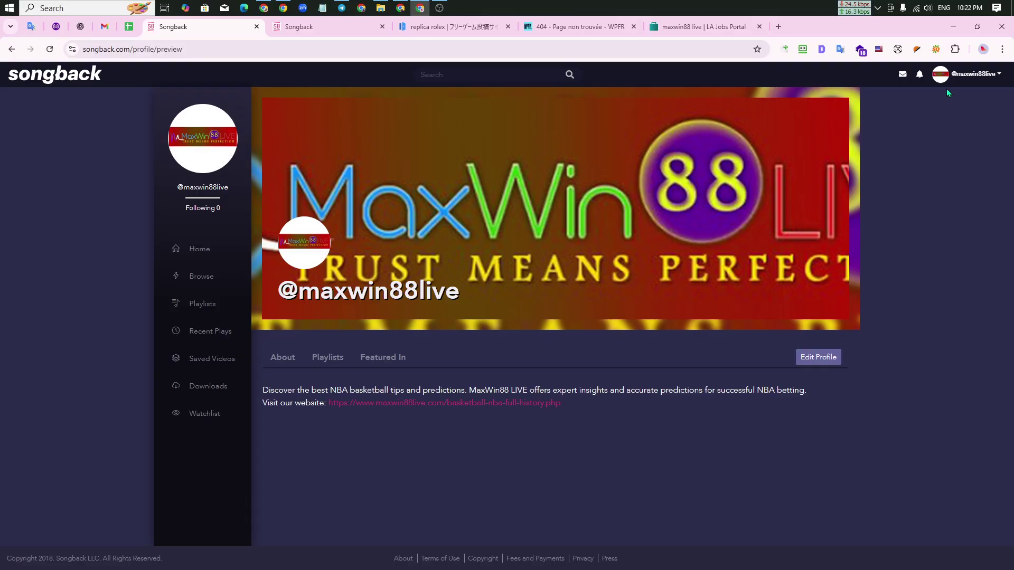
# Look through the Playlists, Featured In and About sections of the maxwin88live profile.
pyautogui.click(966, 77)
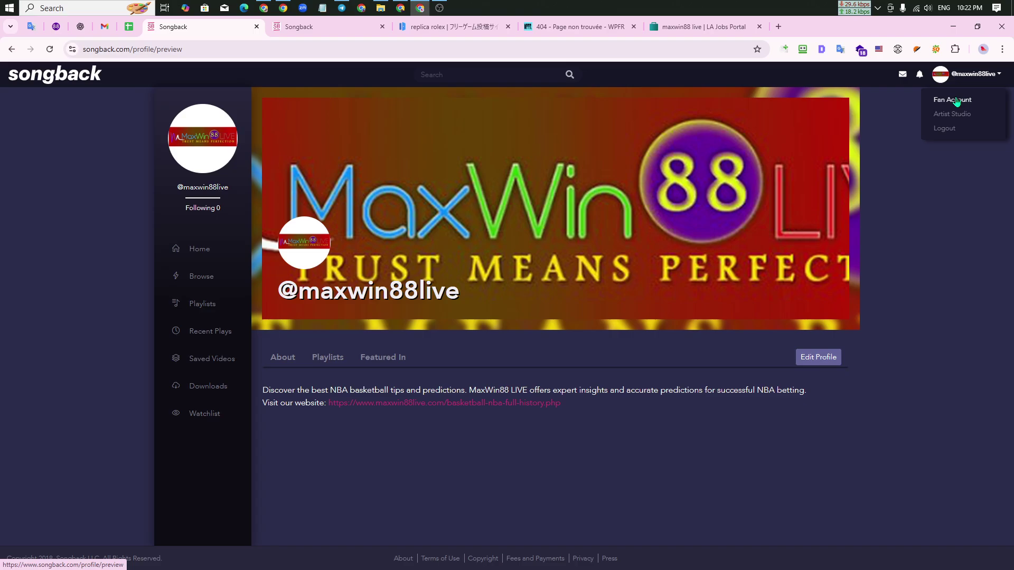
pyautogui.click(304, 364)
pyautogui.click(333, 362)
pyautogui.click(371, 363)
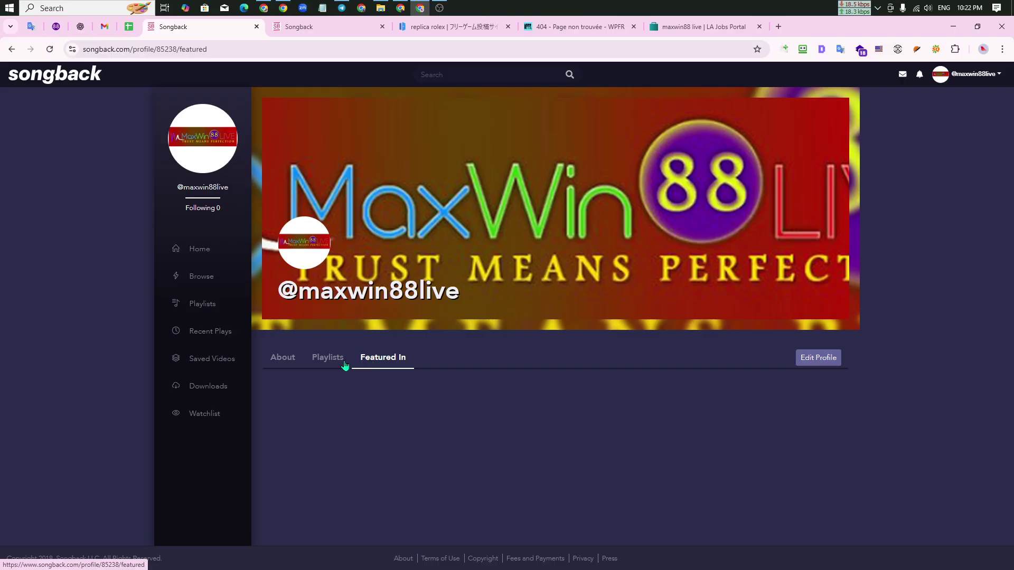
pyautogui.click(284, 362)
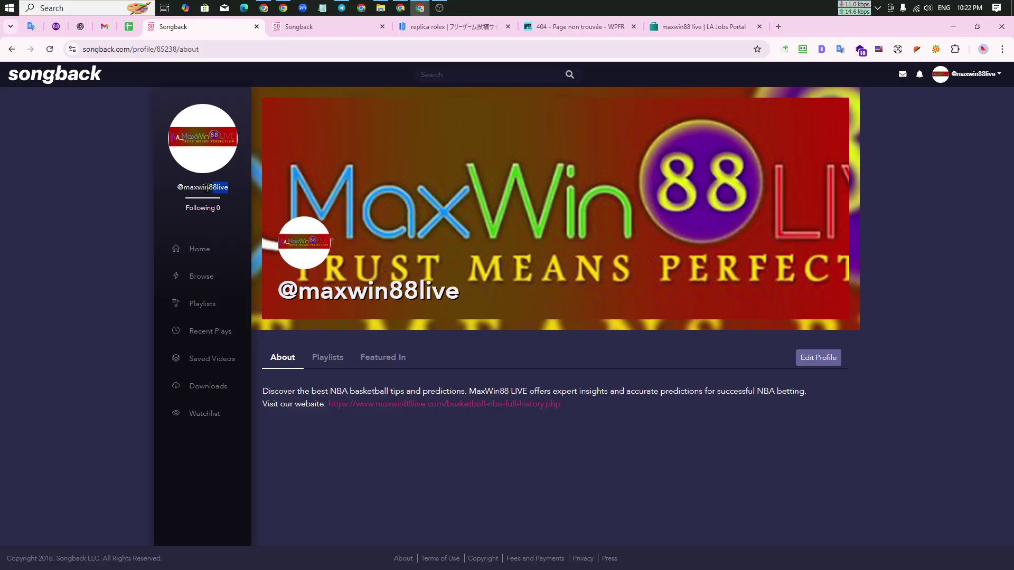
# Try to open the profile at songback.com/maxwin88live using the copied username.
pyautogui.moveTo(208, 187); pyautogui.dragTo(184, 187)
pyautogui.hotkey('ctrl', 'c')
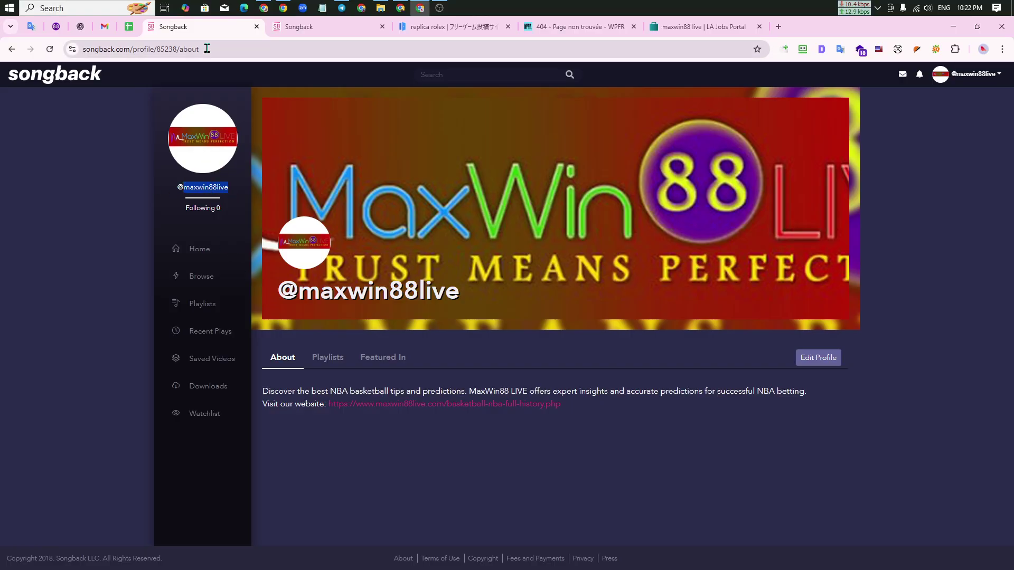
pyautogui.moveTo(200, 49); pyautogui.dragTo(130, 49)
pyautogui.hotkey('ctrl', 'v')
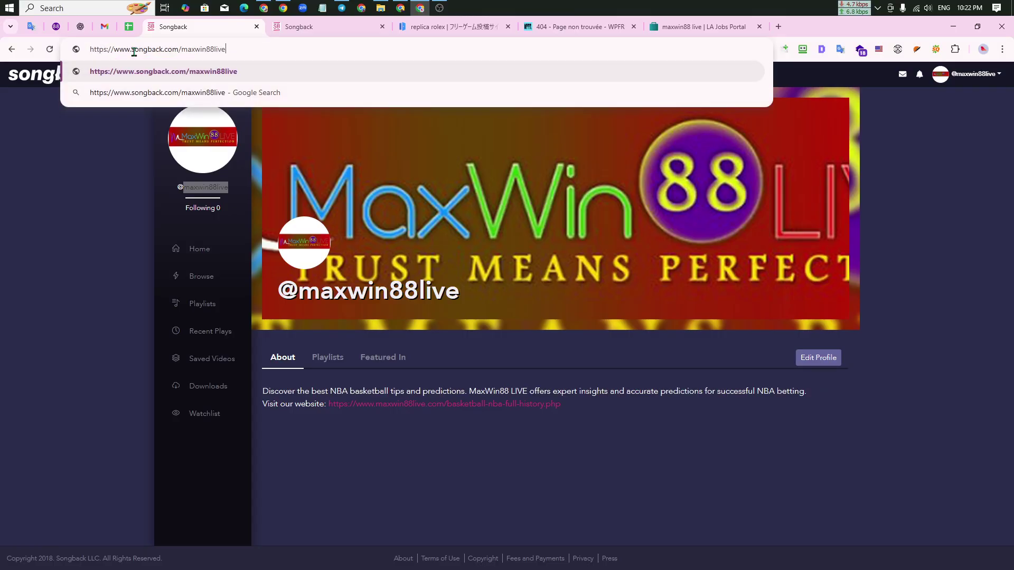
pyautogui.press('Return')
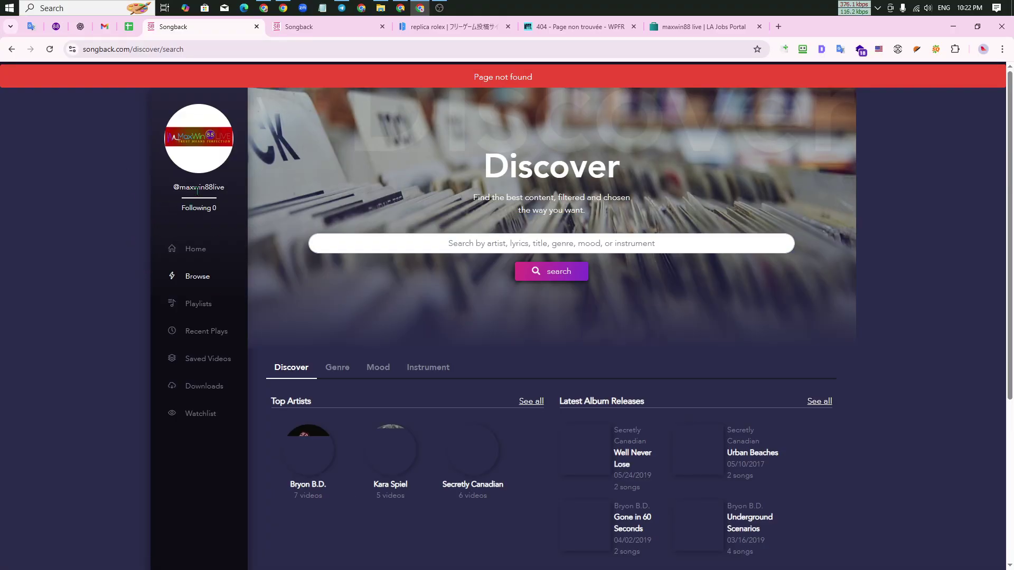
# Return to the fan account's profile page by way of the Songback home page.
pyautogui.click(196, 256)
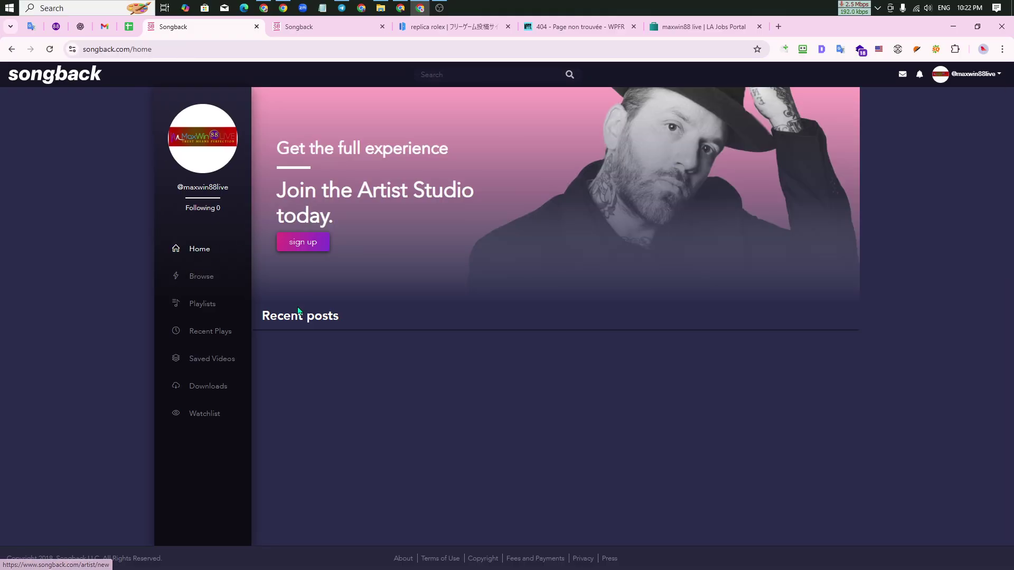
pyautogui.click(966, 79)
pyautogui.click(960, 106)
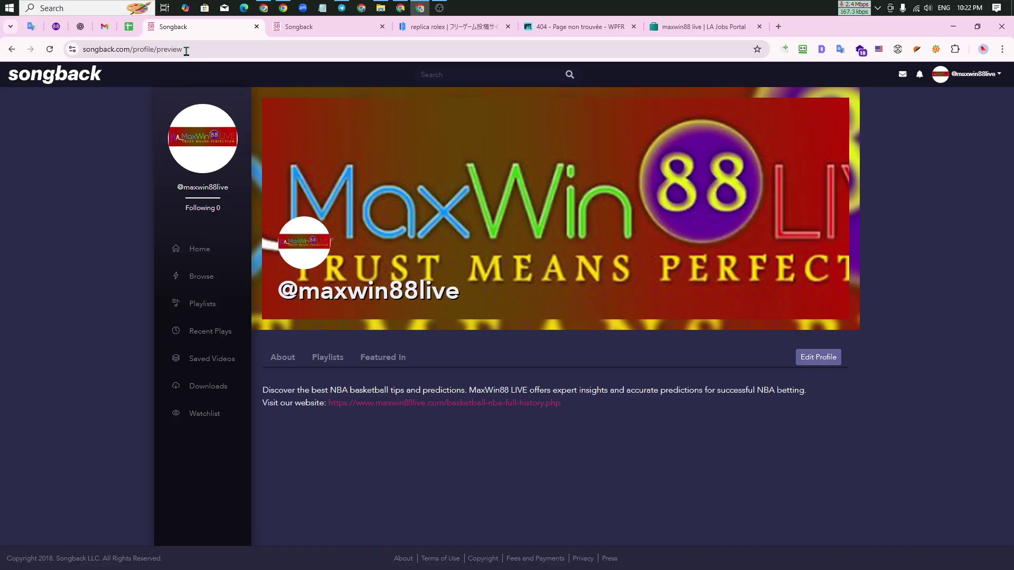
# Check the address format of the uhrenshopto reference profile and return to the maxwin88live profile.
pyautogui.click(315, 27)
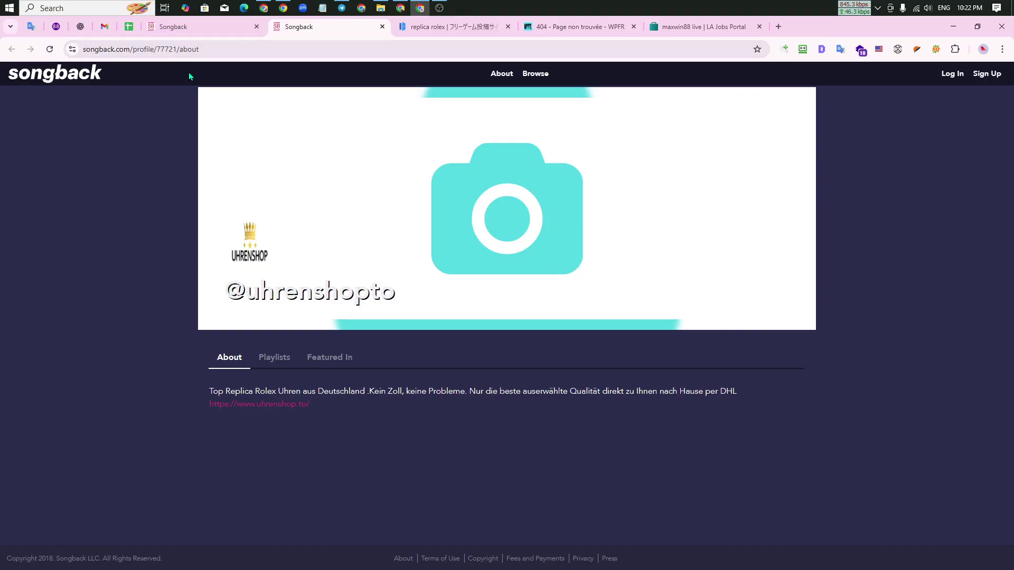
pyautogui.moveTo(177, 49); pyautogui.dragTo(157, 50)
pyautogui.click(137, 82)
pyautogui.click(128, 28)
pyautogui.click(211, 30)
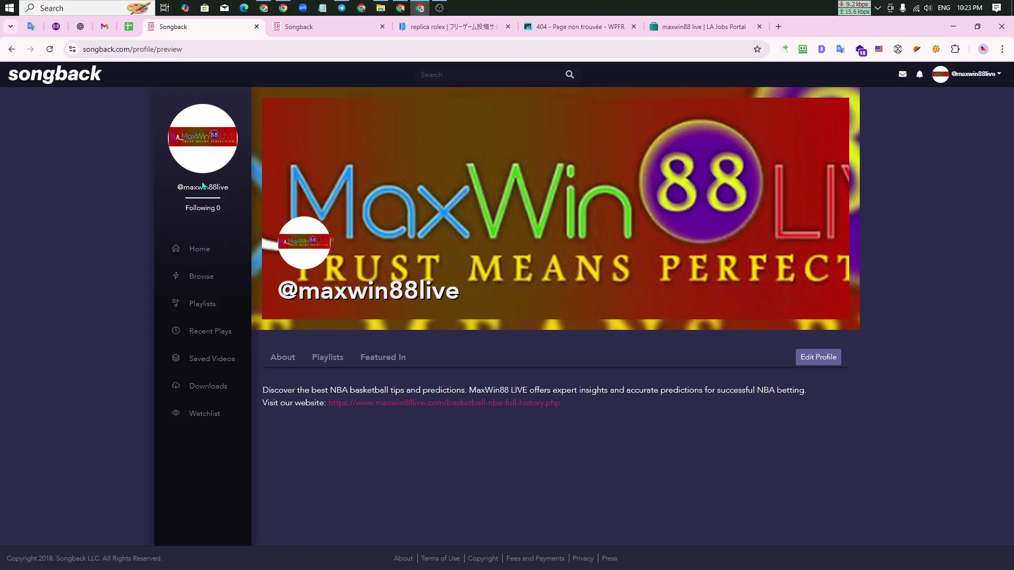
# Copy the profile preview address and load it in a new tab of the other, logged-out Chrome window.
pyautogui.click(194, 49)
pyautogui.hotkey('ctrl', 'c')
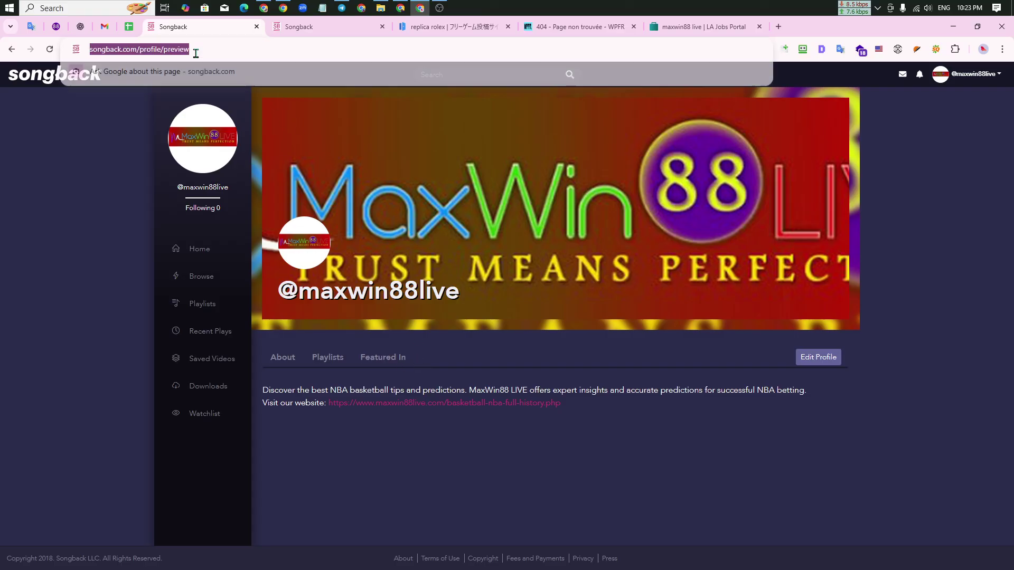
pyautogui.click(400, 8)
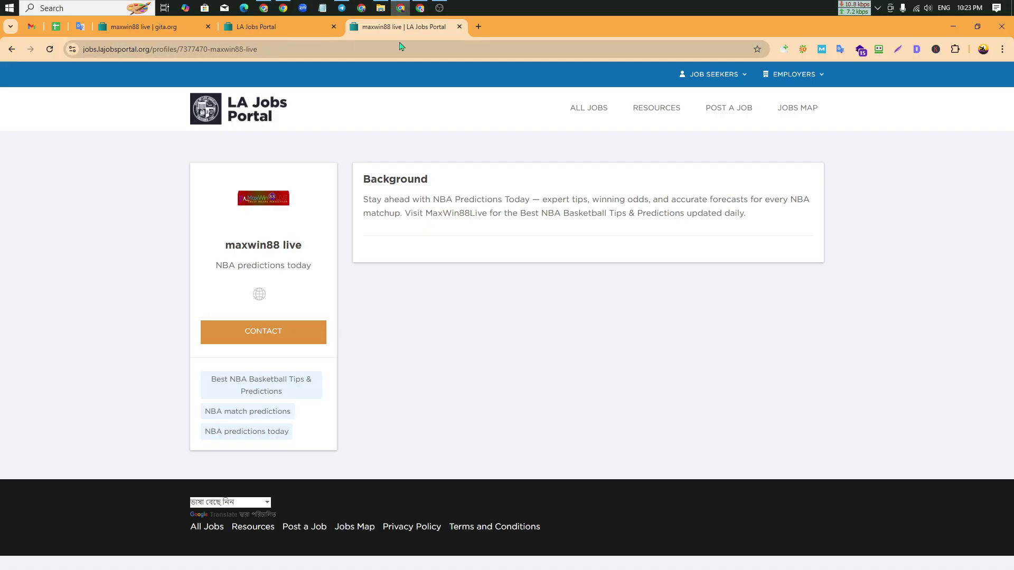
pyautogui.click(481, 26)
pyautogui.hotkey('ctrl', 'v')
pyautogui.press('Return')
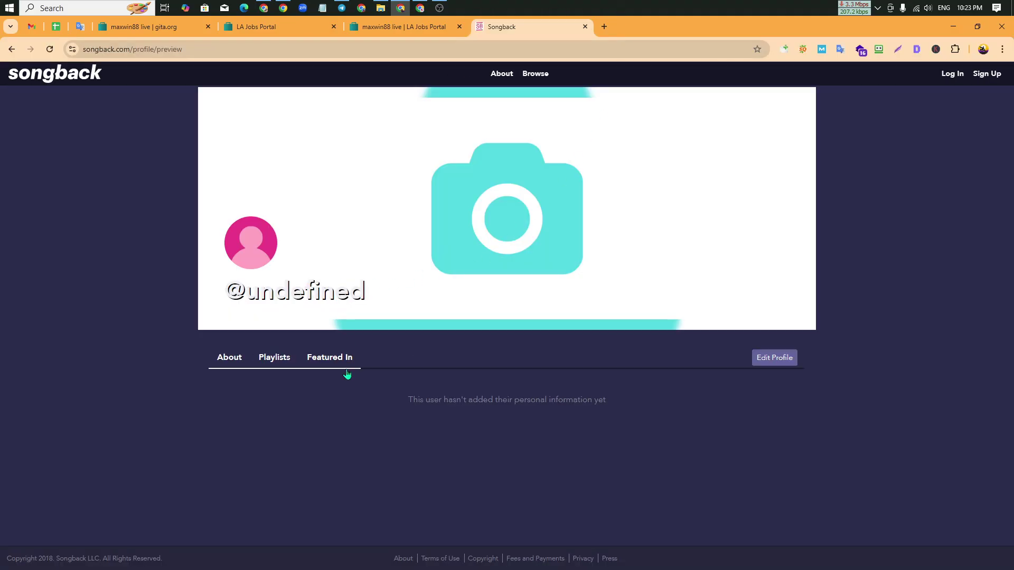
# Back in the logged-in window, reopen the Songback profile for editing, review its details and save the information again.
pyautogui.click(420, 8)
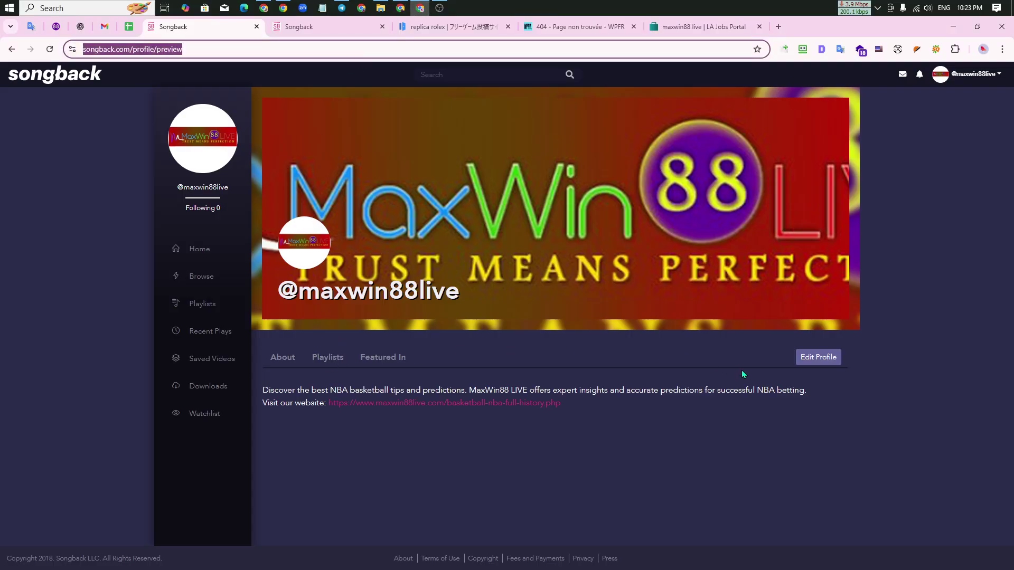
pyautogui.click(812, 368)
pyautogui.scroll(-5, 327, 406)
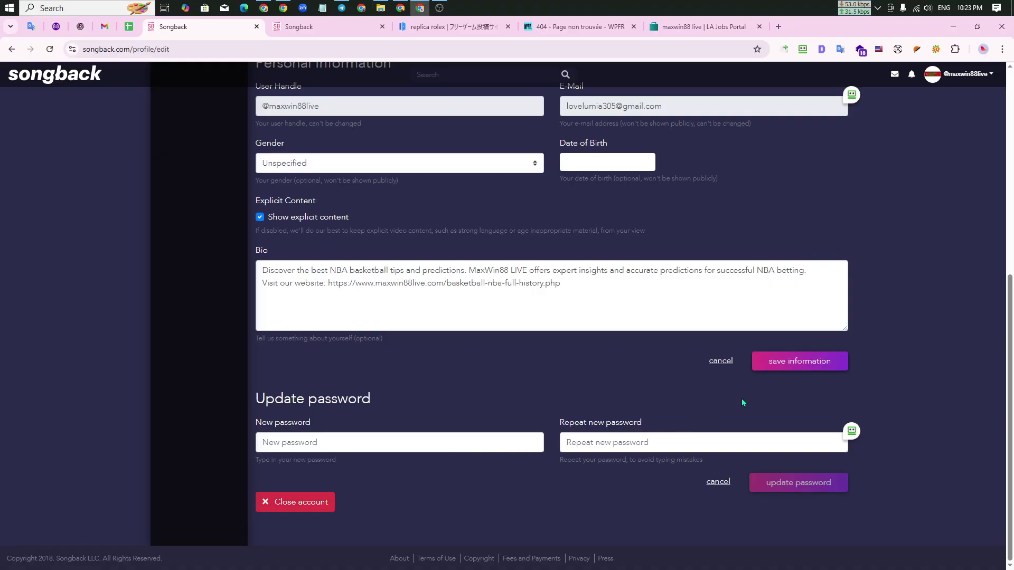
pyautogui.scroll(3, 537, 382)
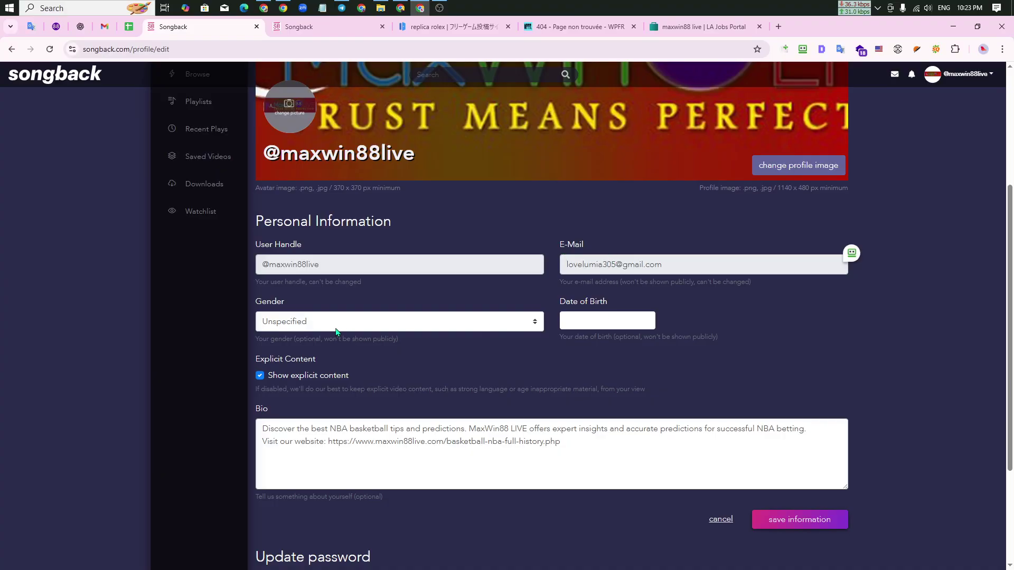
pyautogui.scroll(3, 354, 349)
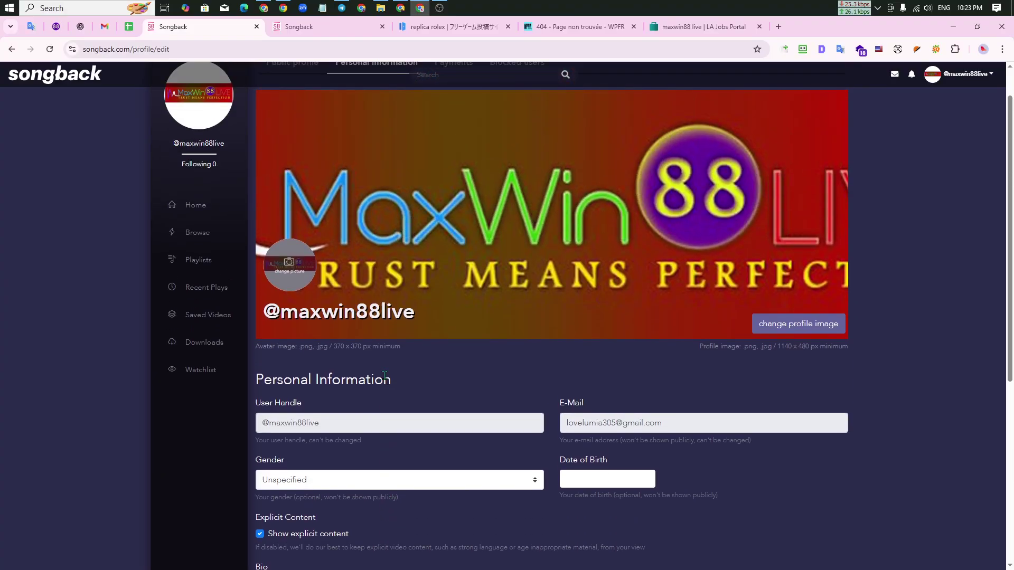
pyautogui.scroll(-5, 332, 376)
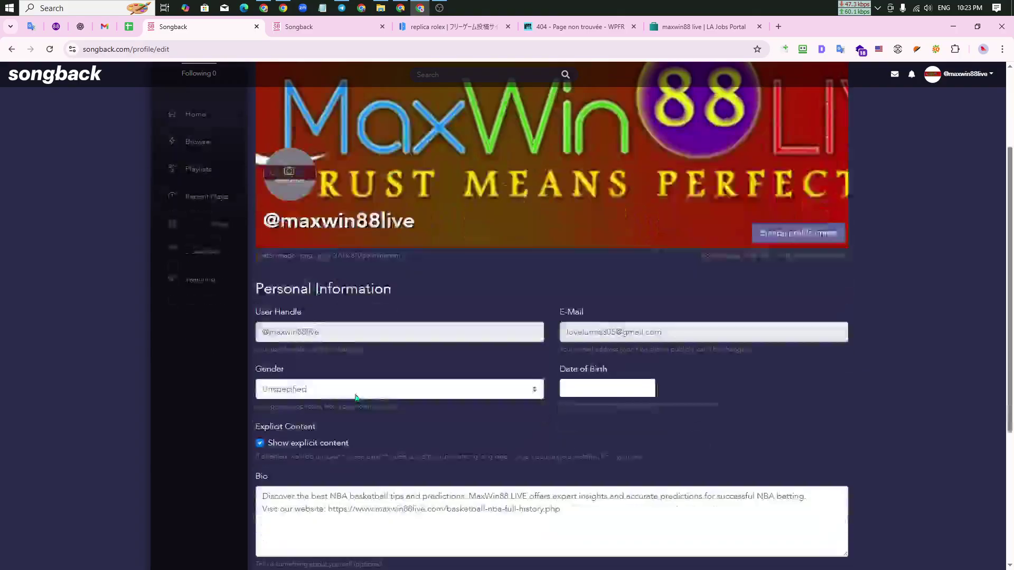
pyautogui.click(792, 361)
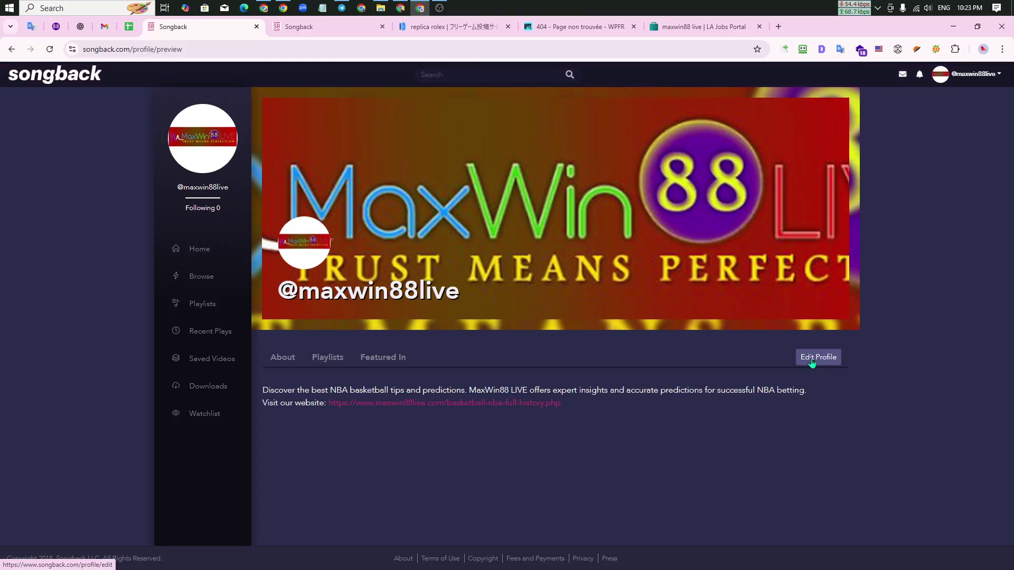
# Open the maxwin88live profile's About section, copy its address and load it in the logged-out Chrome window.
pyautogui.click(289, 359)
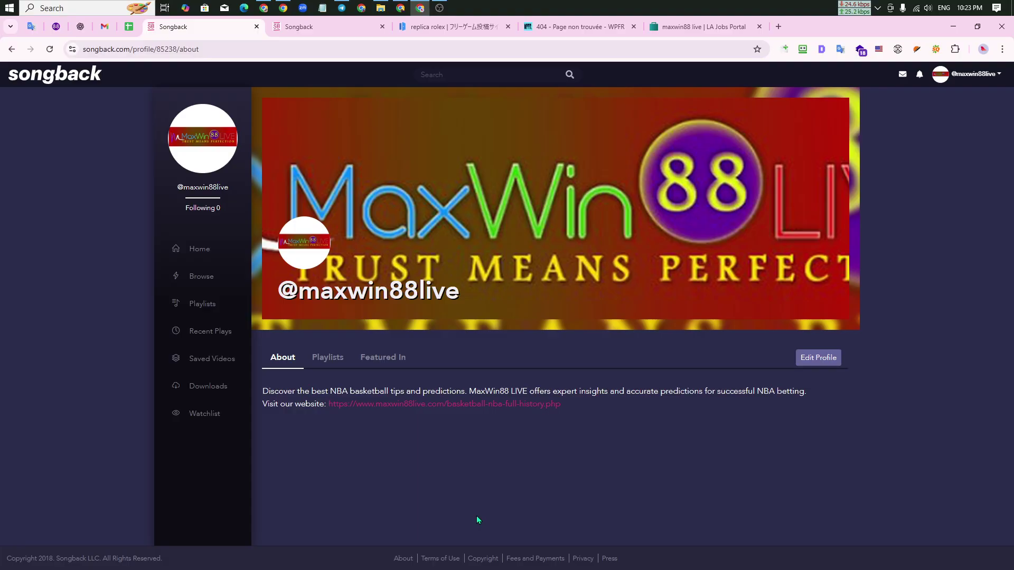
pyautogui.click(209, 48)
pyautogui.hotkey('ctrl', 'c')
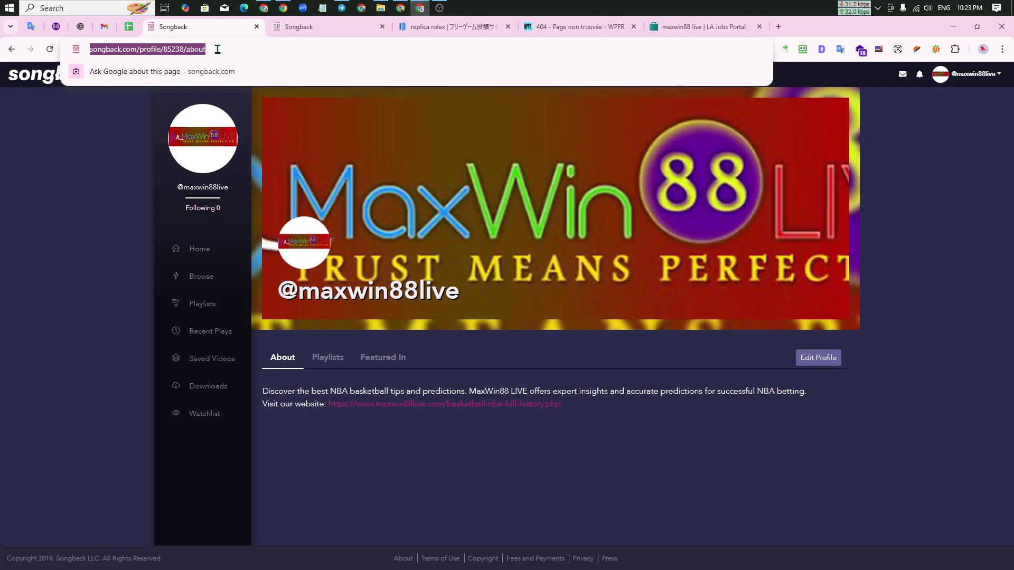
pyautogui.click(401, 8)
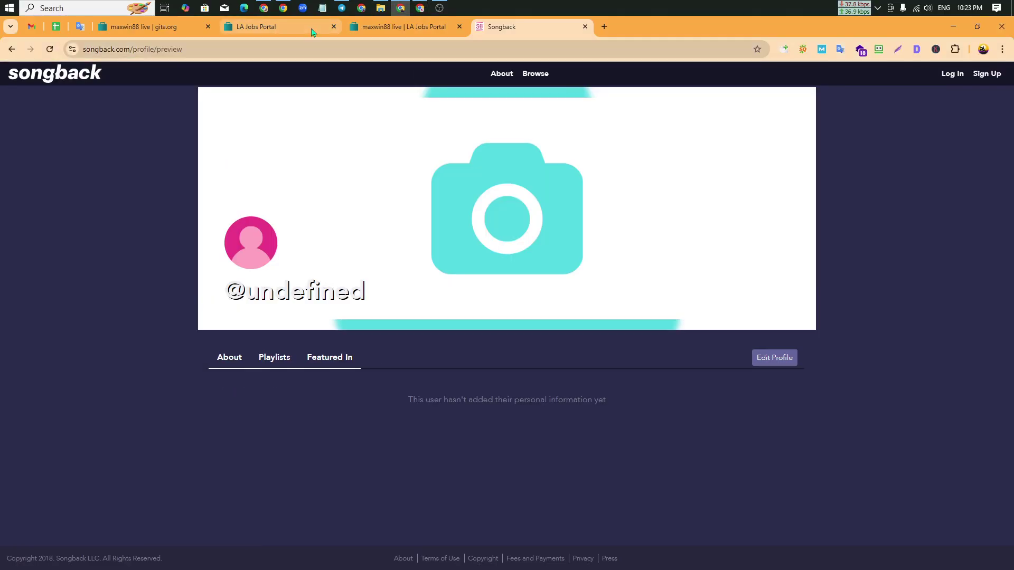
pyautogui.click(401, 46)
pyautogui.hotkey('ctrl', 'v')
pyautogui.press('Return')
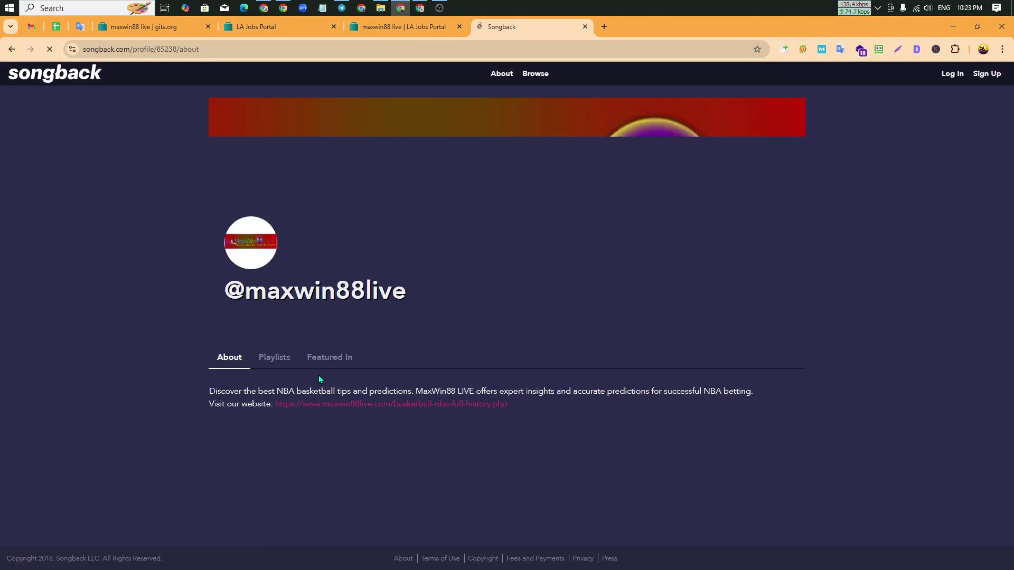
# Back in the logged-in Chrome window, check the profile's Playlists section and return to its About section.
pyautogui.click(420, 8)
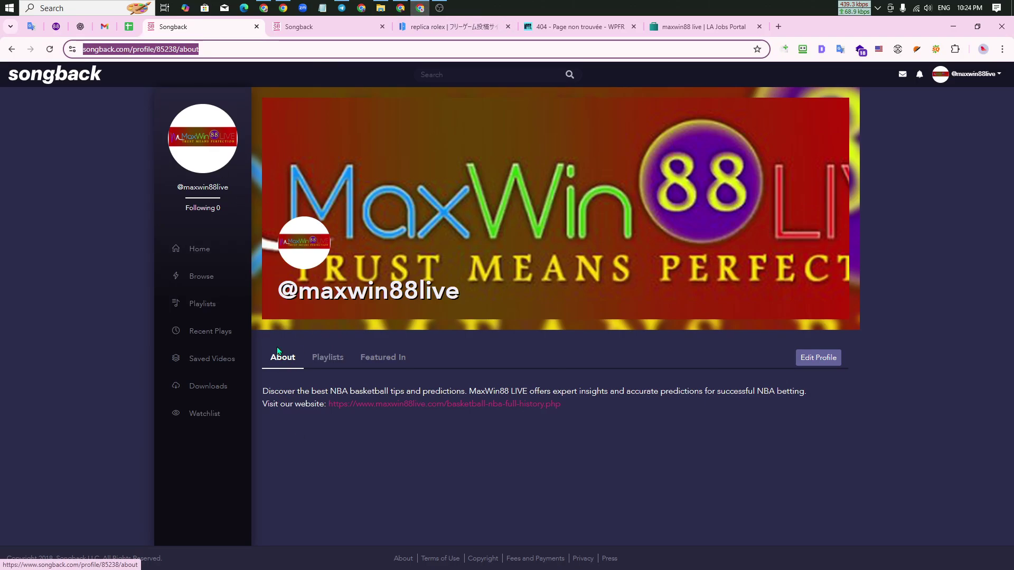
pyautogui.click(328, 358)
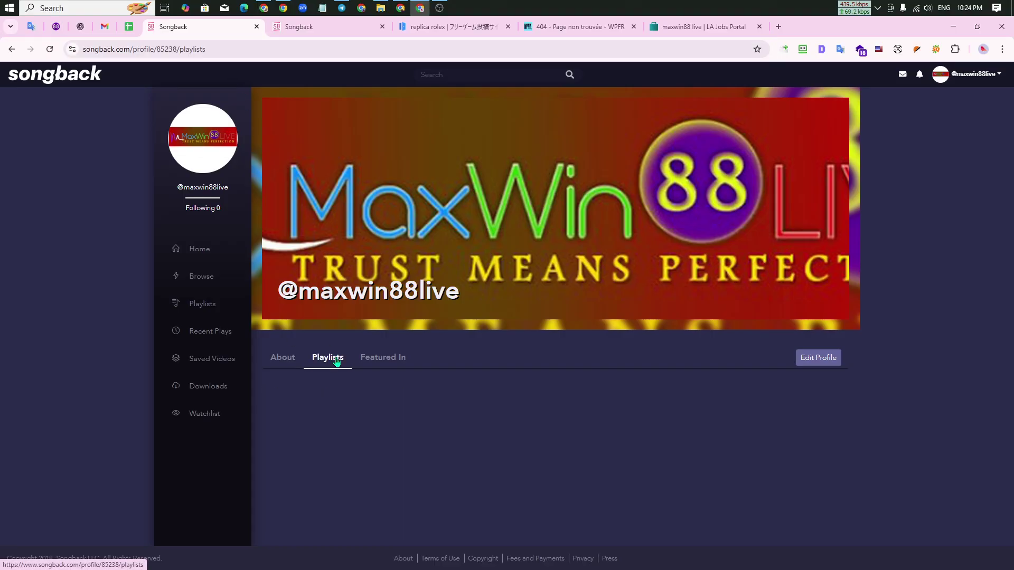
pyautogui.click(278, 358)
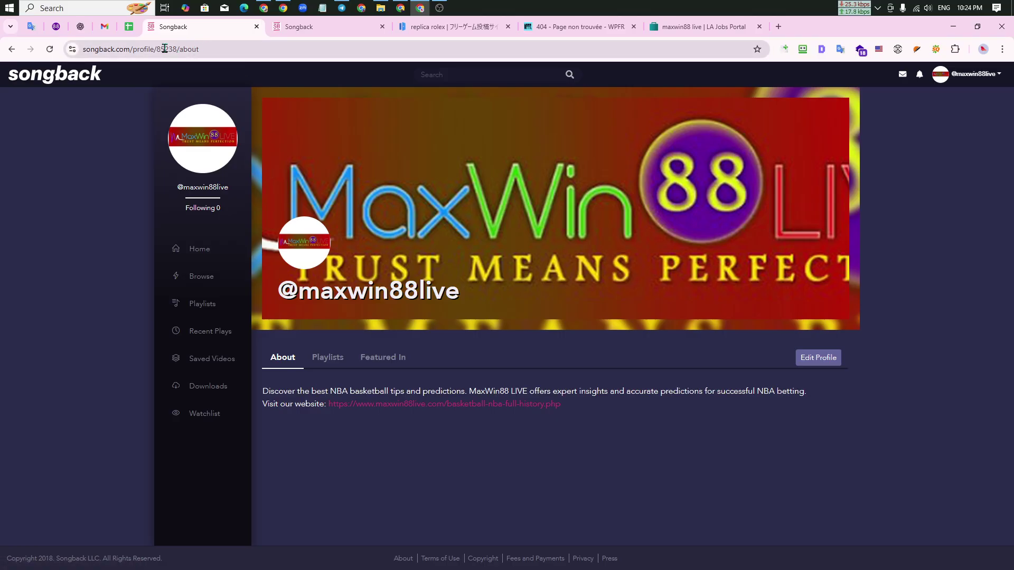
pyautogui.click(128, 27)
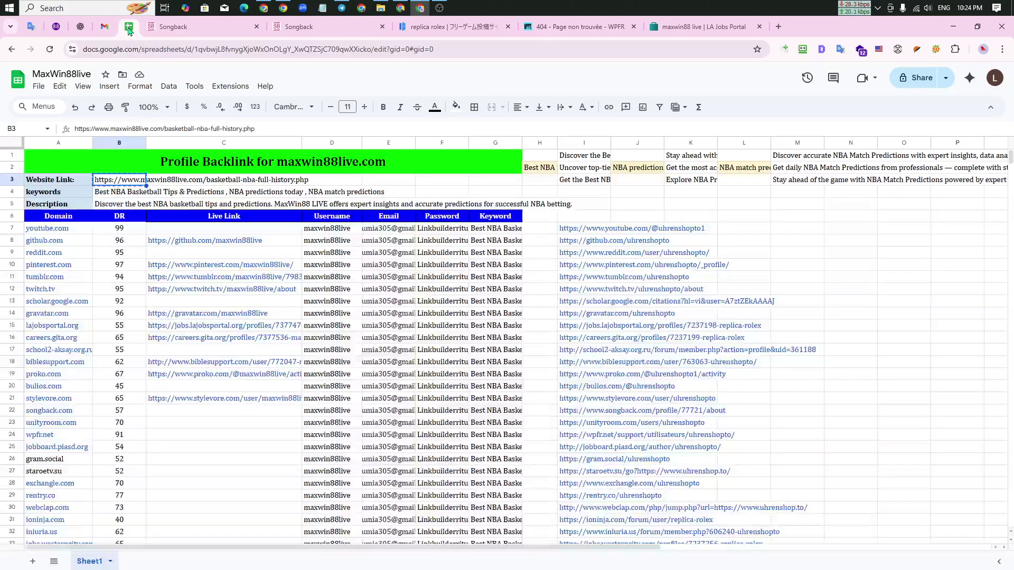
pyautogui.click(165, 27)
pyautogui.click(125, 28)
pyautogui.click(169, 412)
pyautogui.write('https://www.songback.com/profile/85238/about')
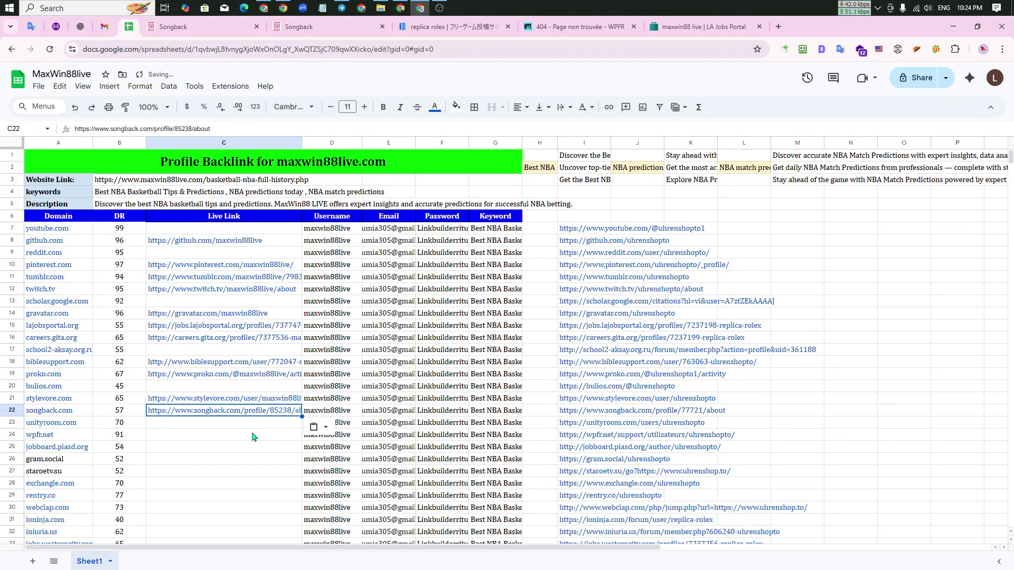
# Review the live links recorded in the sheet from github.com through songback.com.
pyautogui.click(251, 463)
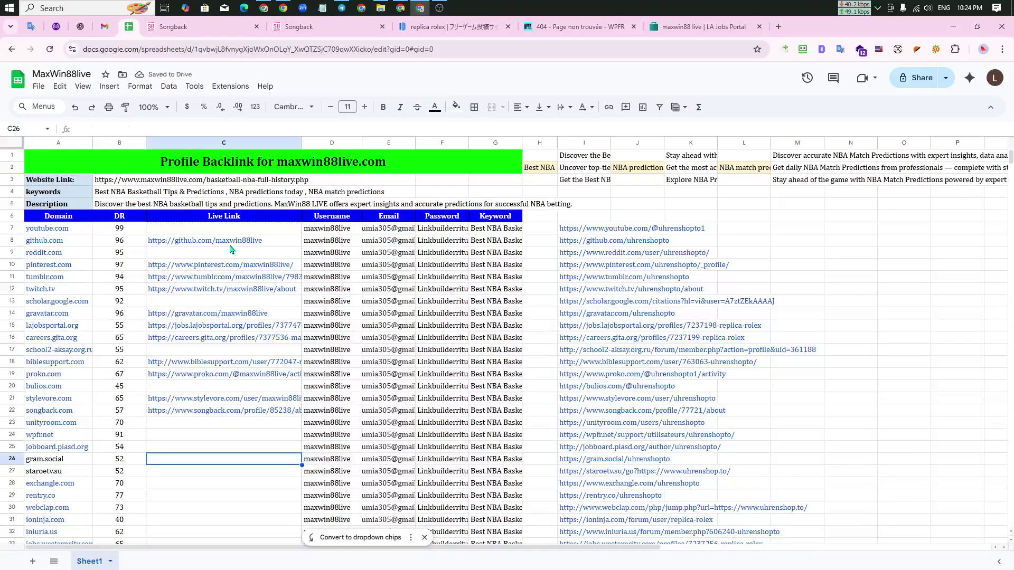
pyautogui.moveTo(229, 243); pyautogui.dragTo(230, 412)
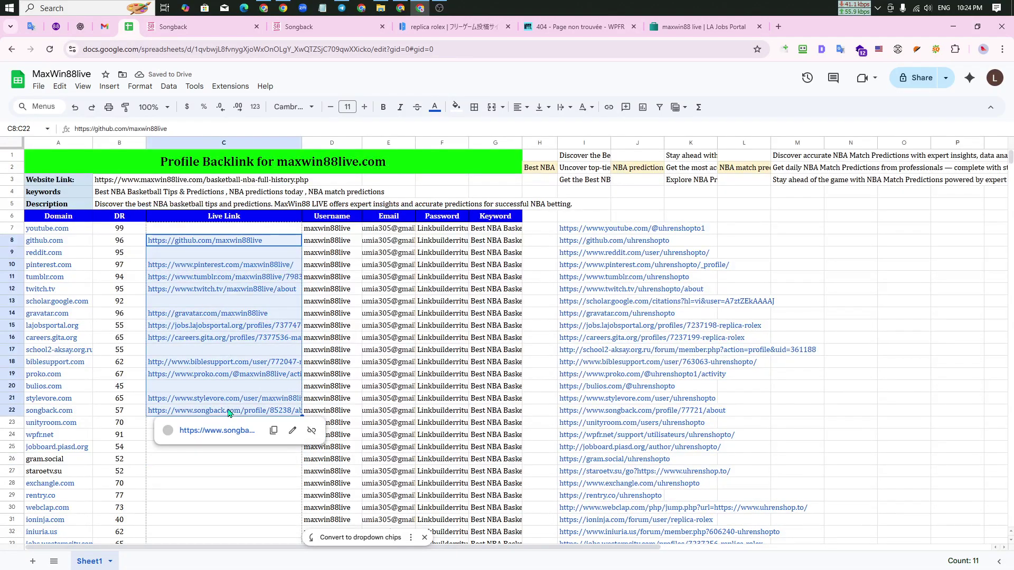
pyautogui.click(230, 488)
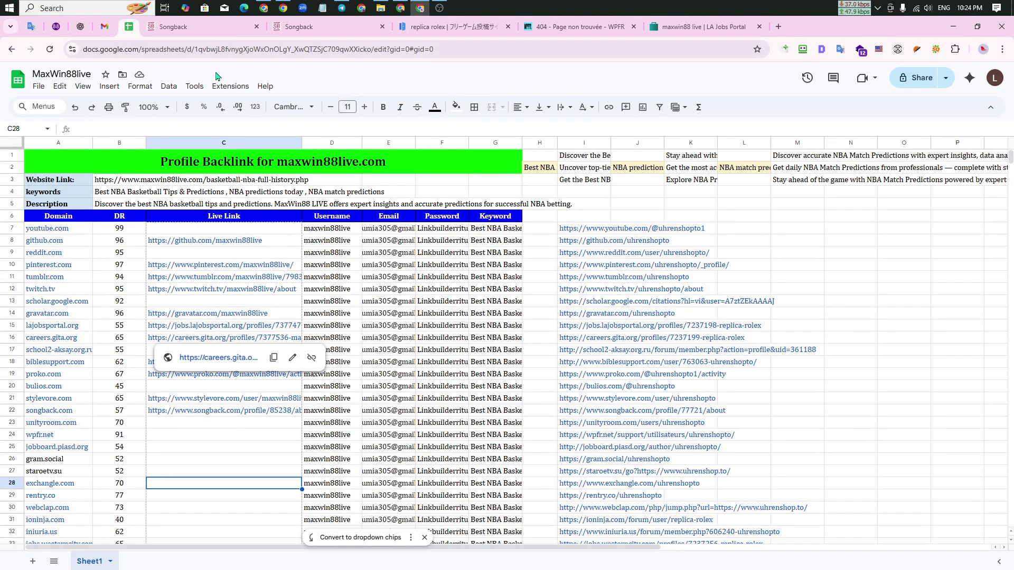
# Return from the sheet to the Songback profile and close both Songback tabs.
pyautogui.click(189, 26)
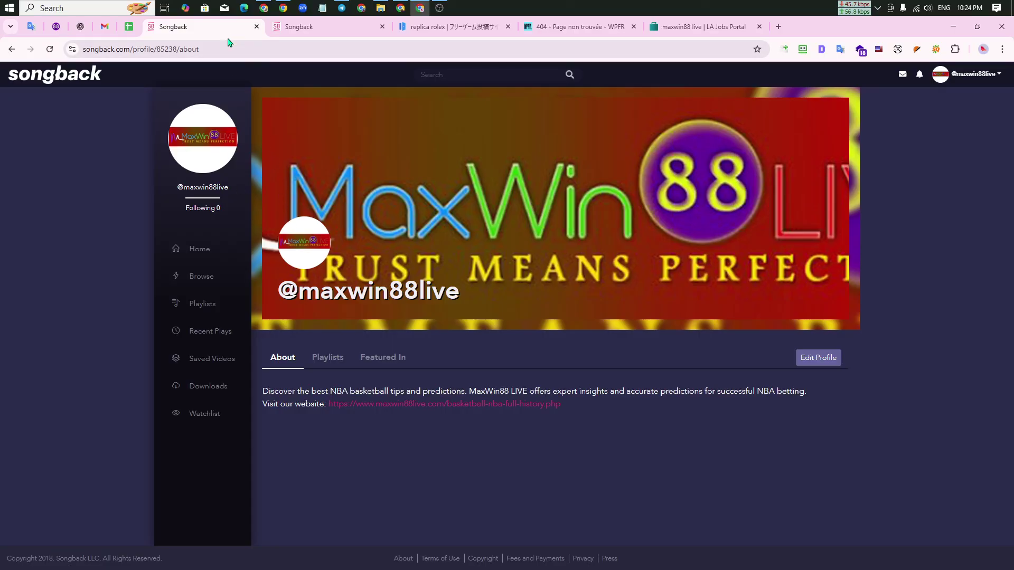
pyautogui.click(128, 26)
pyautogui.click(186, 30)
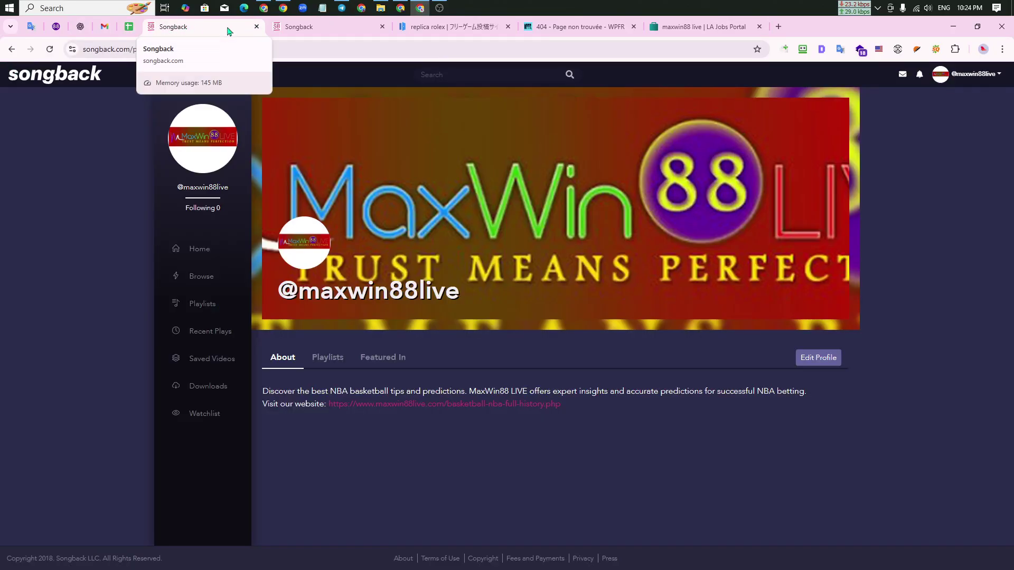
pyautogui.click(256, 27)
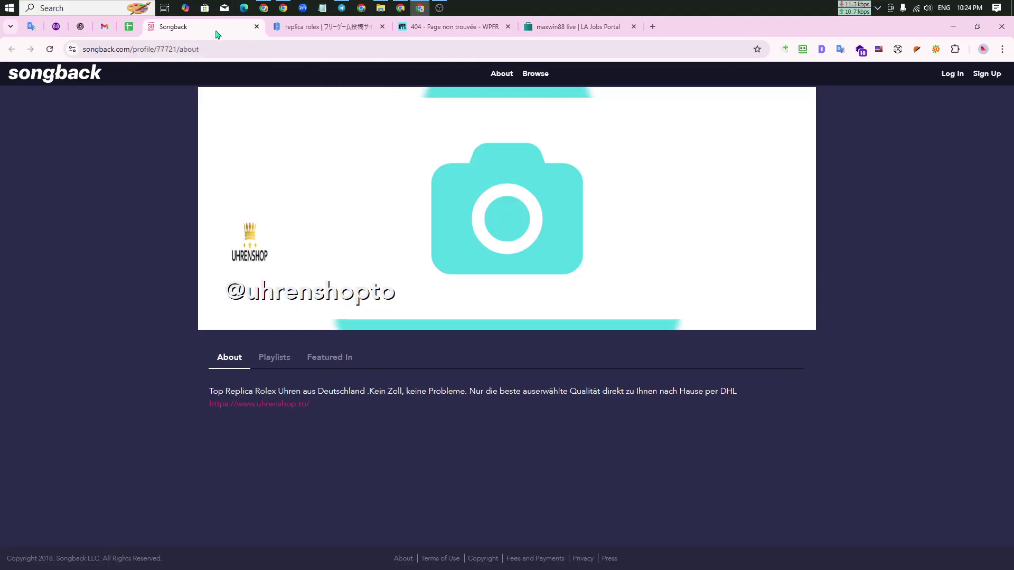
pyautogui.click(256, 26)
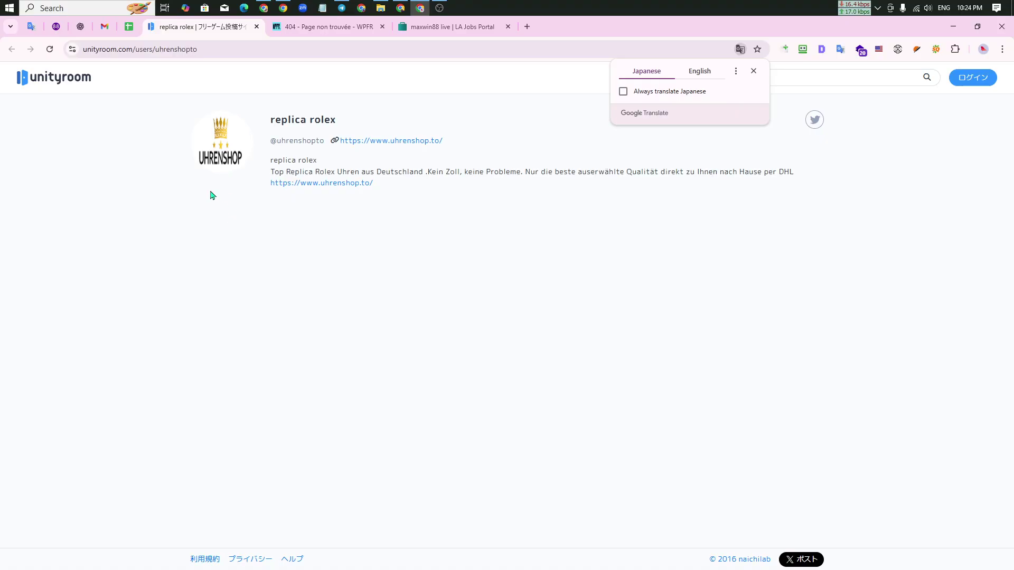
# Open the unityroom home page in a new tab before the reference profile and translate it into English.
pyautogui.rightClick(76, 81)
pyautogui.click(140, 87)
pyautogui.moveTo(283, 30); pyautogui.dragTo(229, 32)
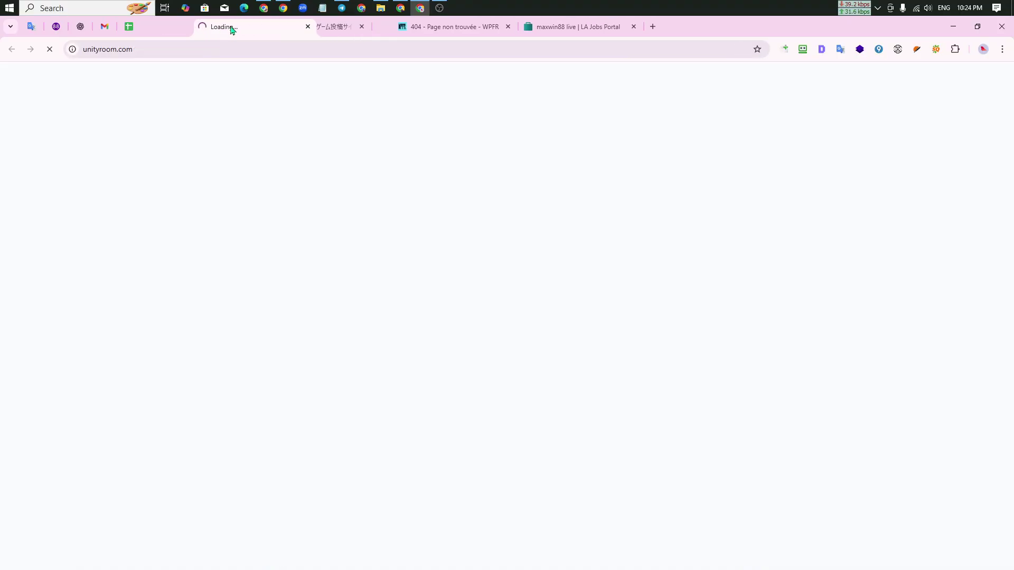
pyautogui.click(299, 27)
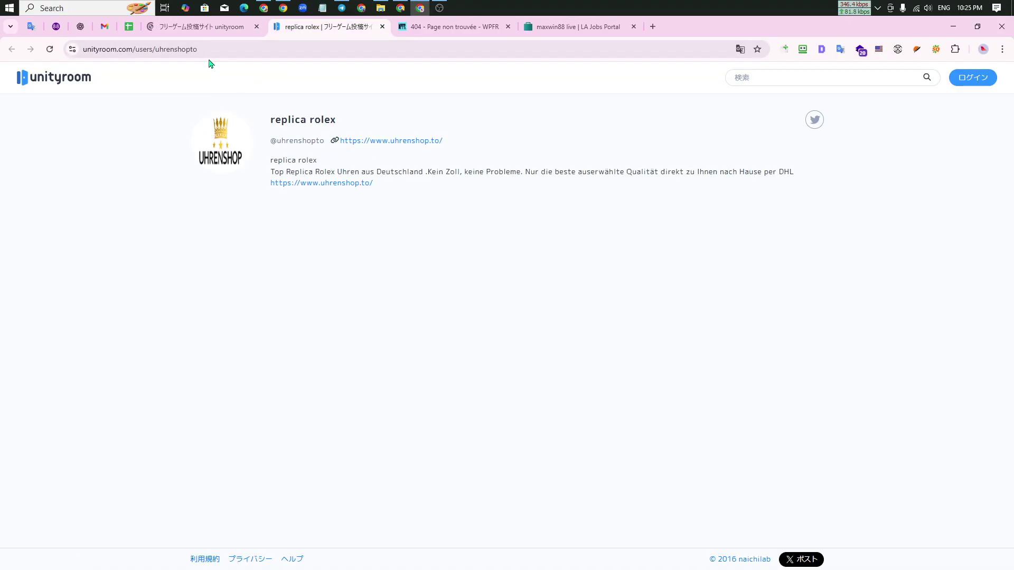
pyautogui.click(187, 29)
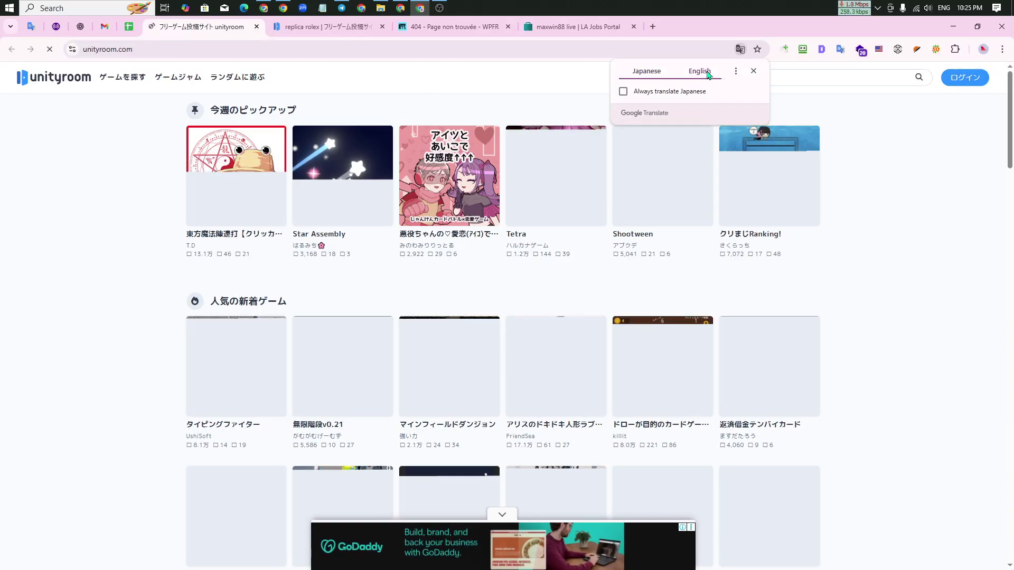
pyautogui.click(708, 72)
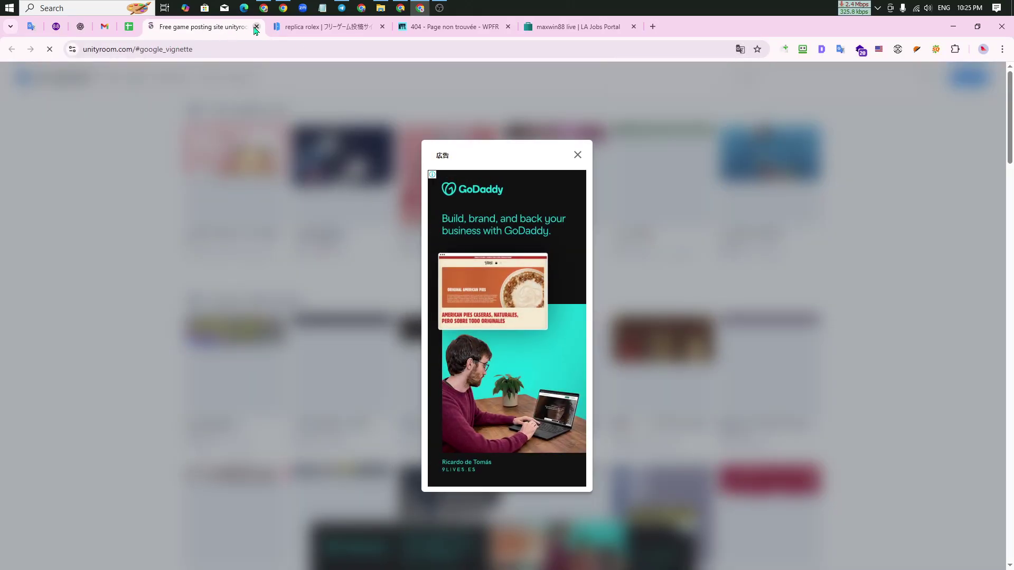
# Close both unityroom tabs, reload the WPFR reference profile and close it as well.
pyautogui.click(256, 26)
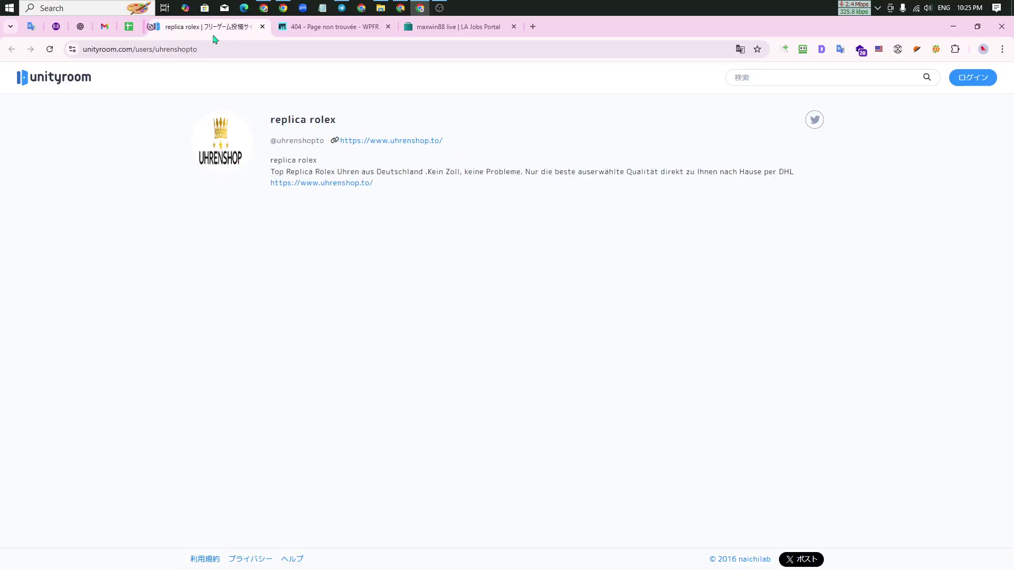
pyautogui.click(256, 27)
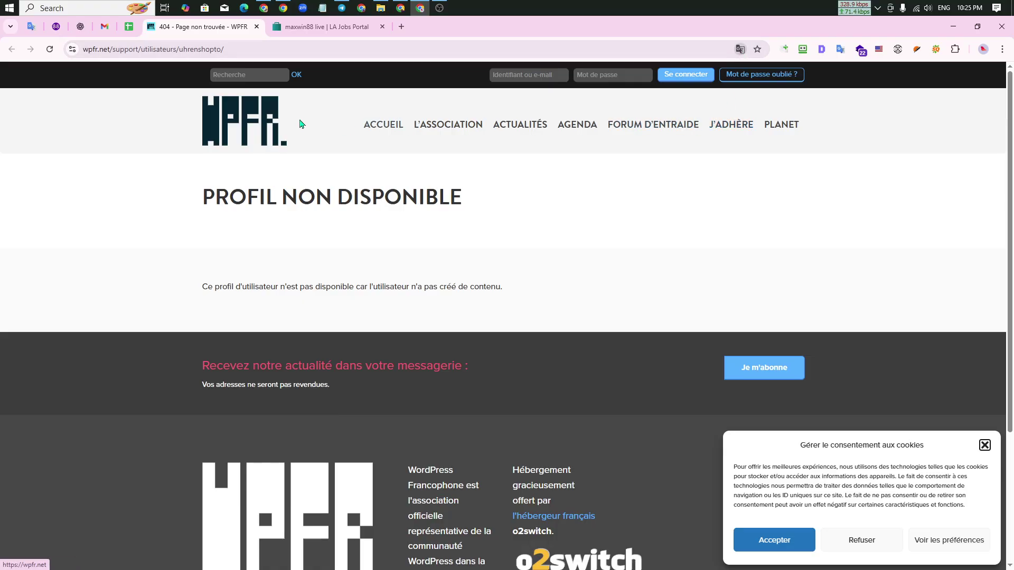
pyautogui.click(50, 49)
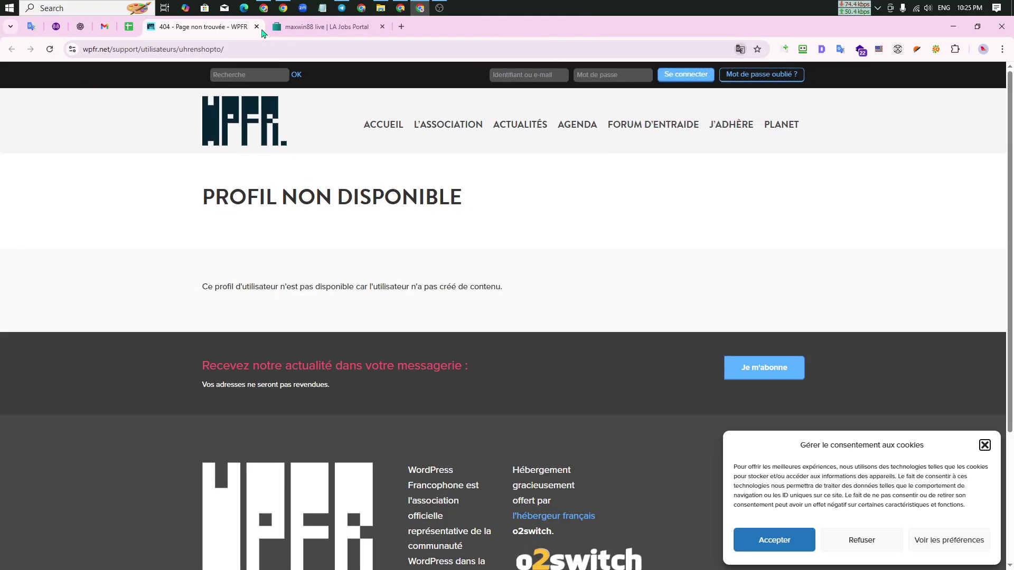
pyautogui.click(257, 27)
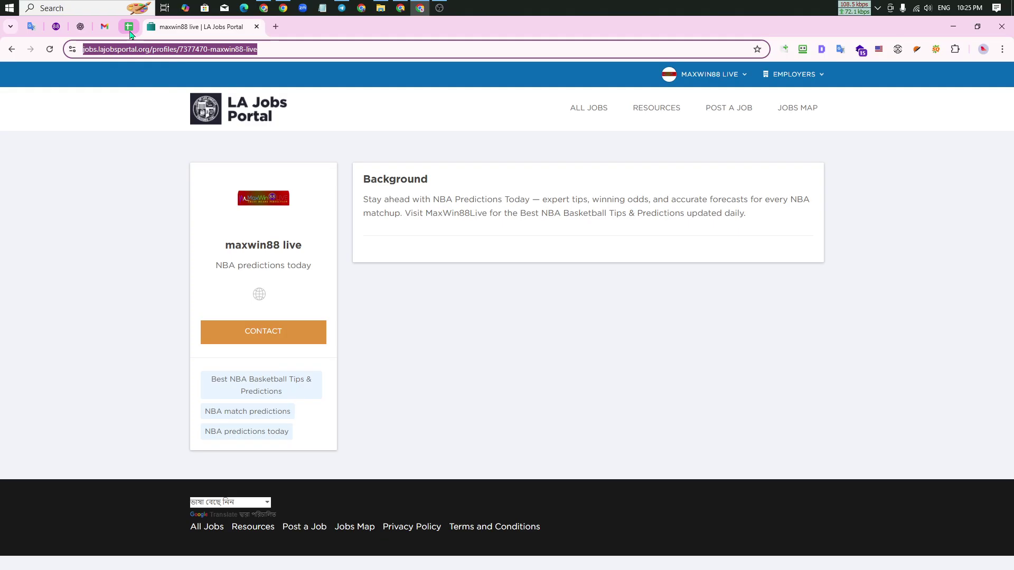
# Review the lajobsportal.org domain and live link in the sheet, and look over the domains from unityroom.com to gram.social.
pyautogui.click(129, 27)
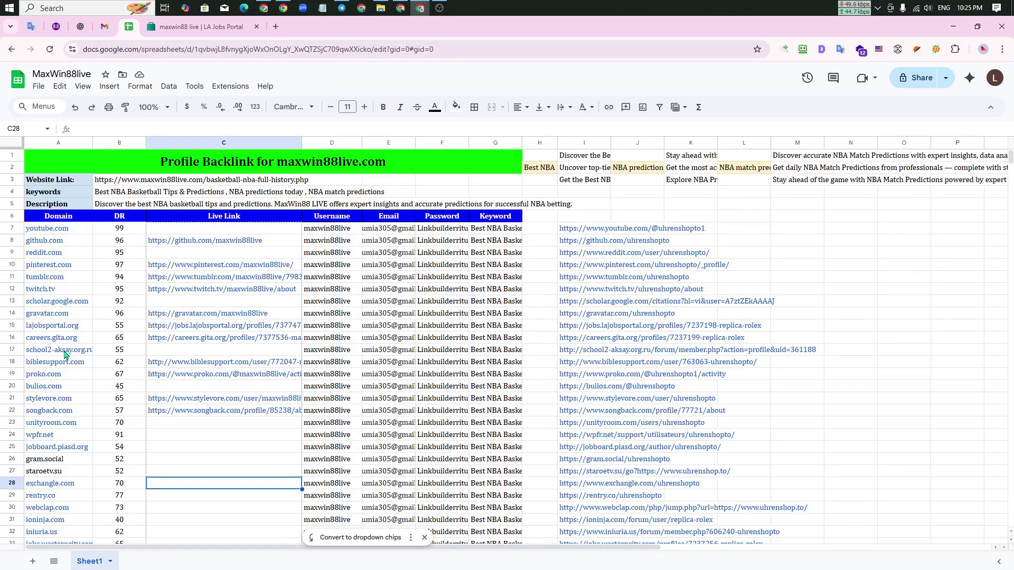
pyautogui.click(388, 337)
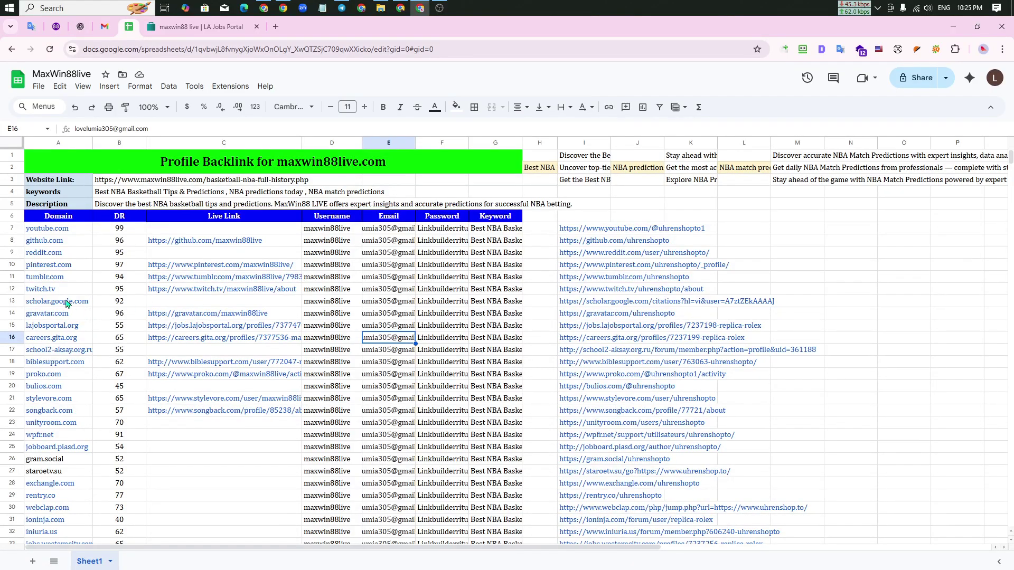
pyautogui.click(61, 328)
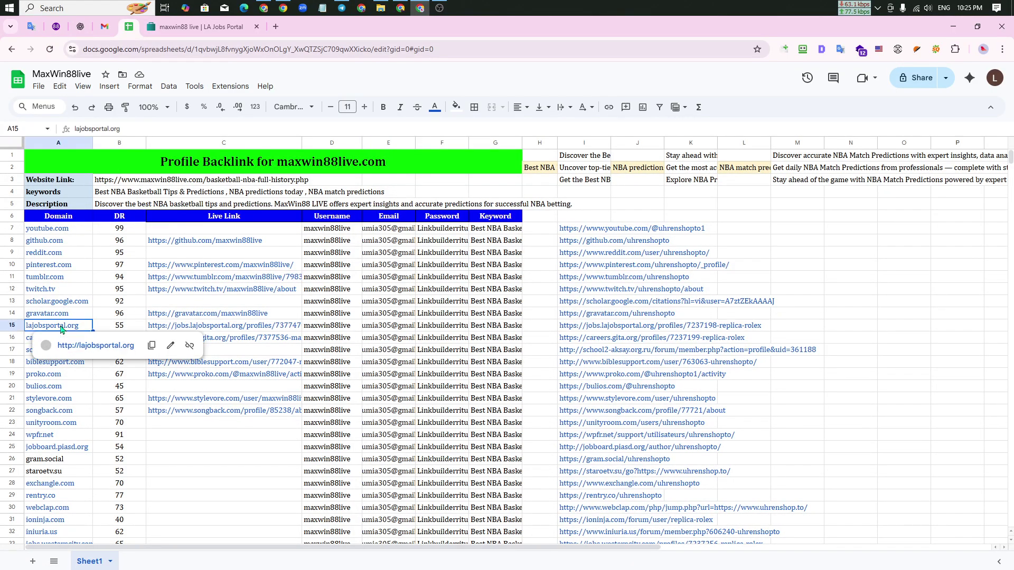
pyautogui.click(203, 332)
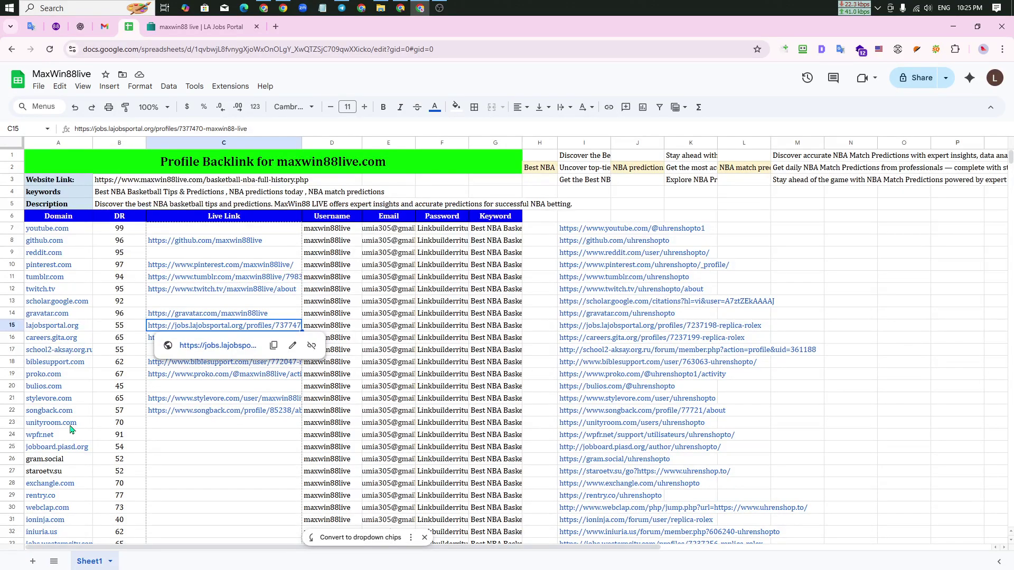
pyautogui.moveTo(68, 425)
pyautogui.click(318, 461)
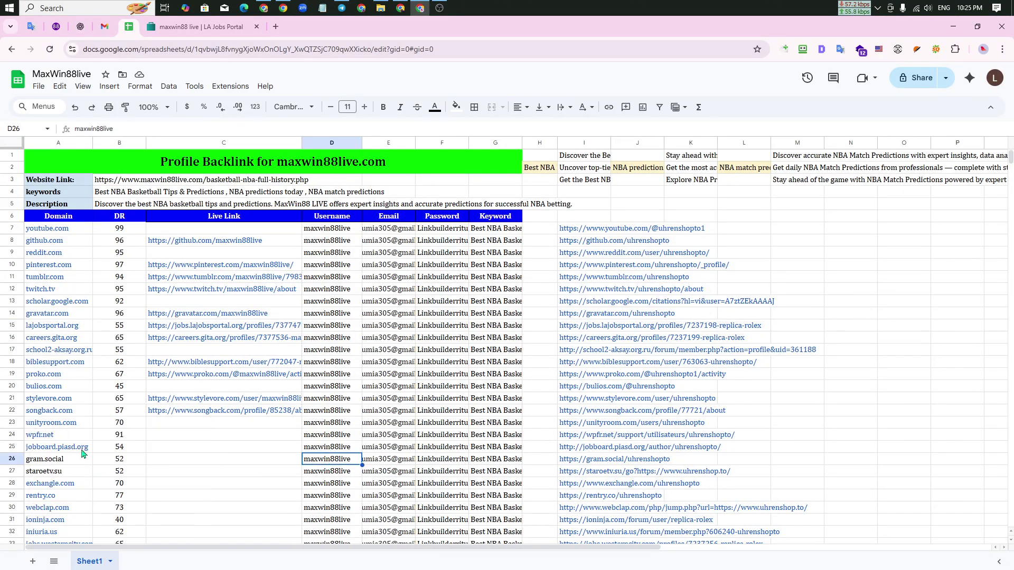
pyautogui.moveTo(83, 453)
# Look over the maxwin88 live profile on LA Jobs Portal and close its tab.
pyautogui.click(189, 26)
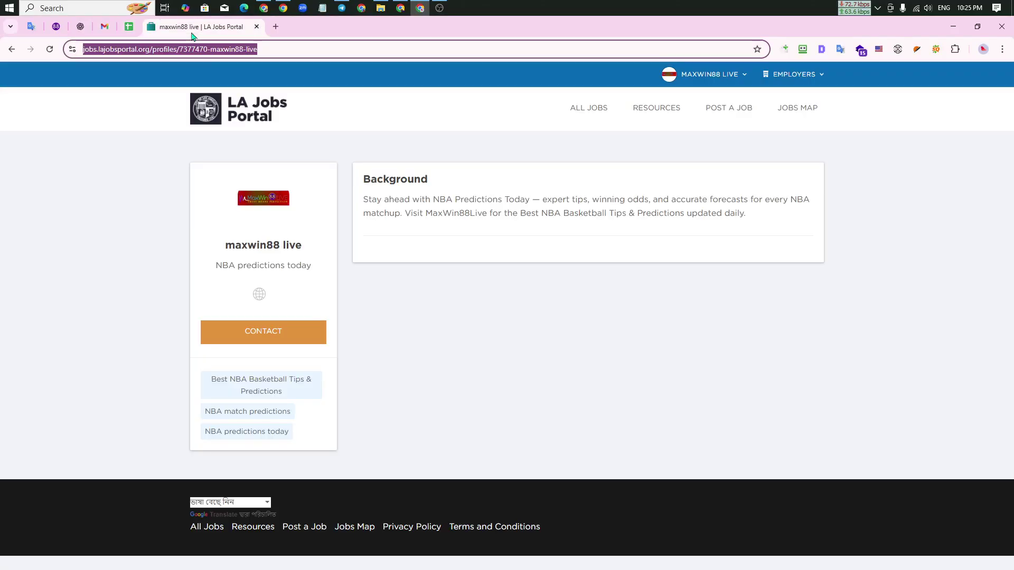
pyautogui.click(552, 318)
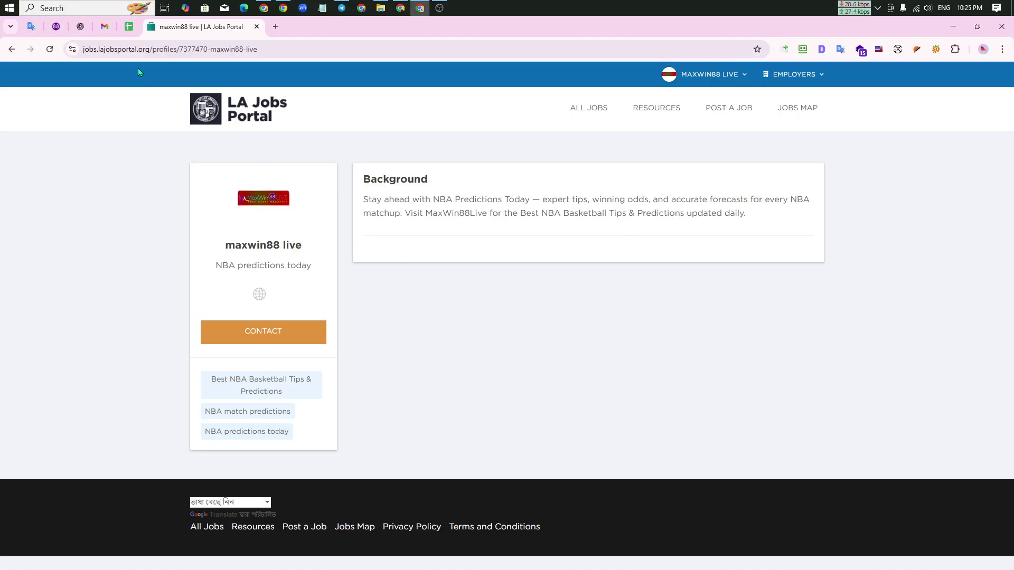
pyautogui.click(256, 27)
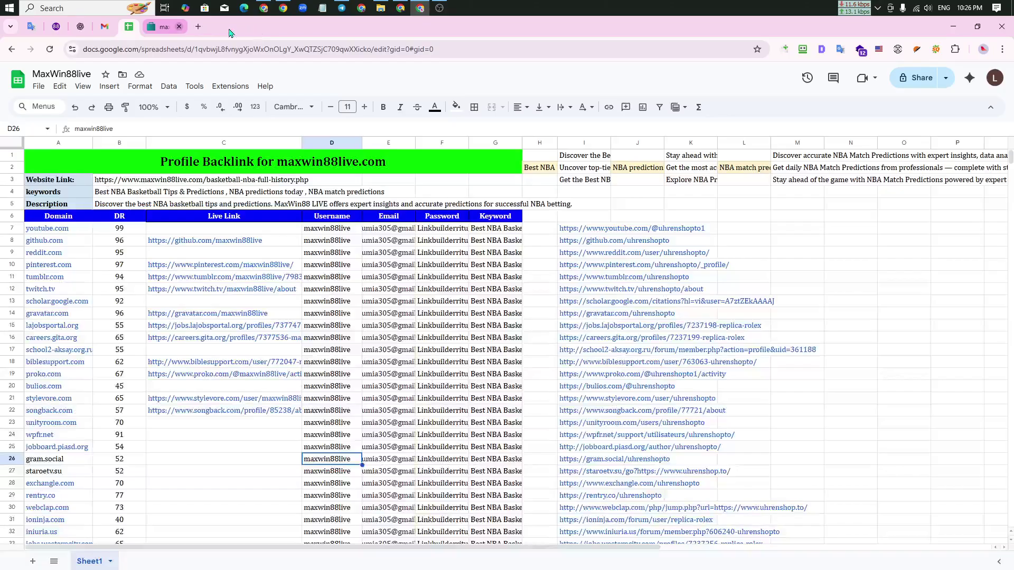
# Open the ten reference profile links in I23:I32, from unityroom.com to iniuria.us, in separate tabs with the bulk URL opener.
pyautogui.scroll(-3, 528, 421)
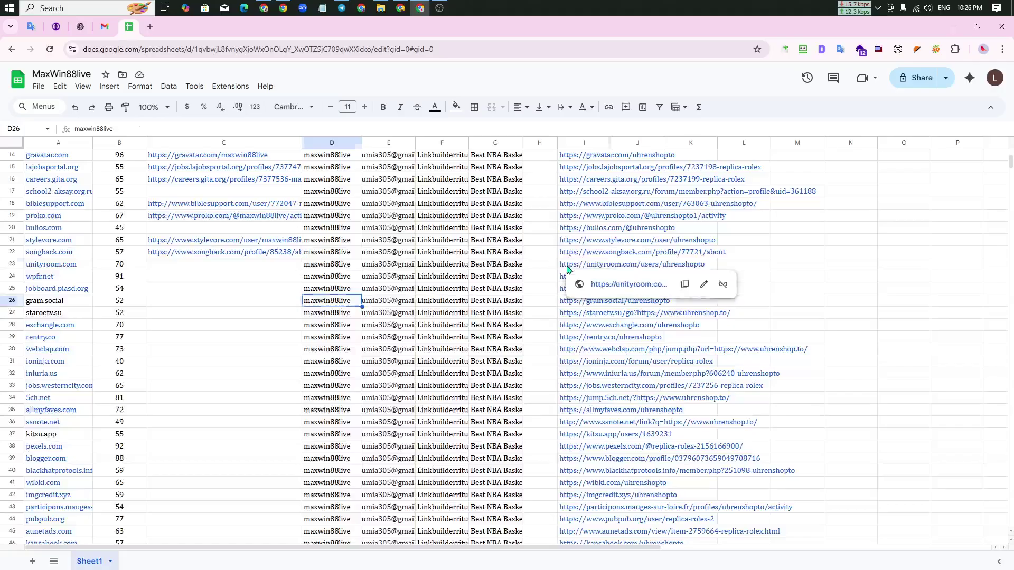
pyautogui.moveTo(576, 264); pyautogui.dragTo(573, 379)
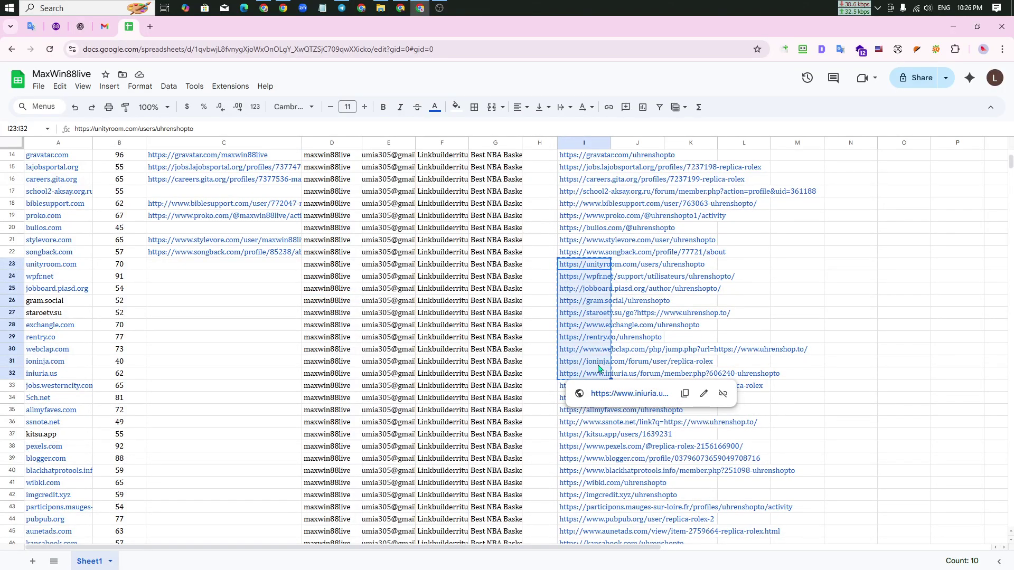
pyautogui.hotkey('ctrl', 'c')
pyautogui.click(786, 49)
pyautogui.hotkey('ctrl', 'v')
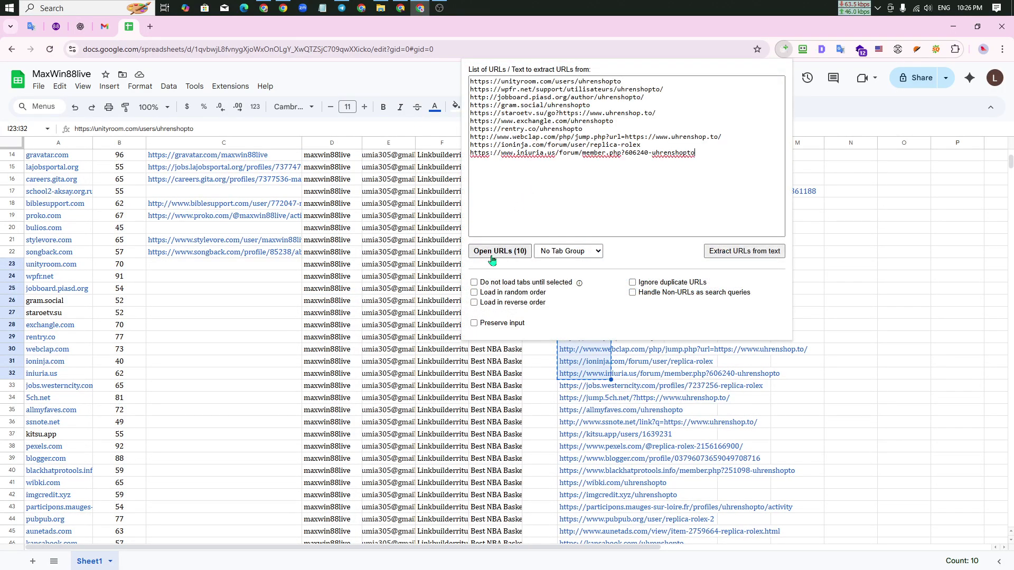
pyautogui.click(486, 252)
pyautogui.click(438, 6)
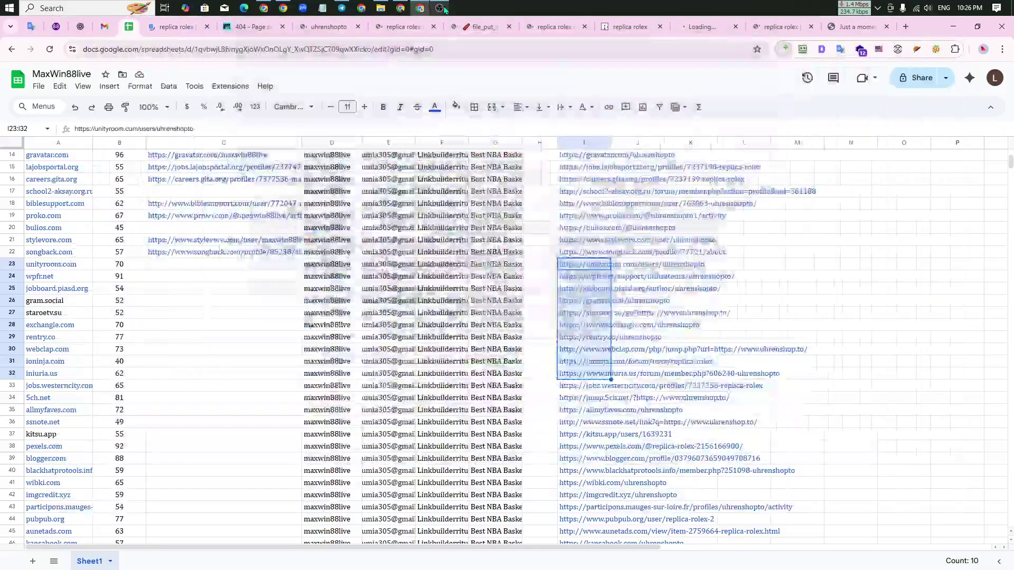
# Close the unityroom and WPFR reference tabs and open the PIASD Job Board's Login/Register page before its reference profile.
pyautogui.click(176, 27)
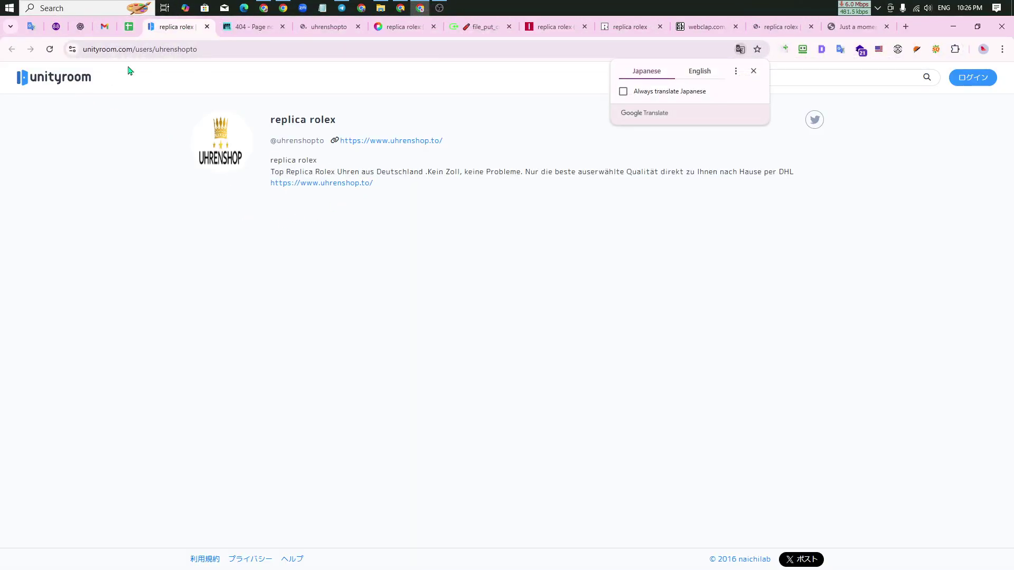
pyautogui.click(206, 26)
pyautogui.click(209, 28)
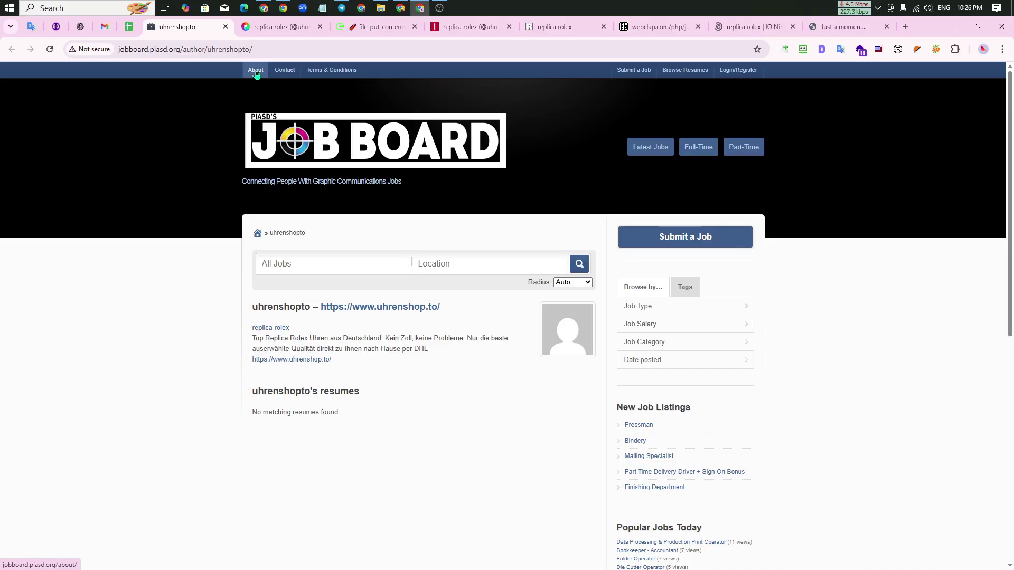
pyautogui.rightClick(332, 140)
pyautogui.click(372, 148)
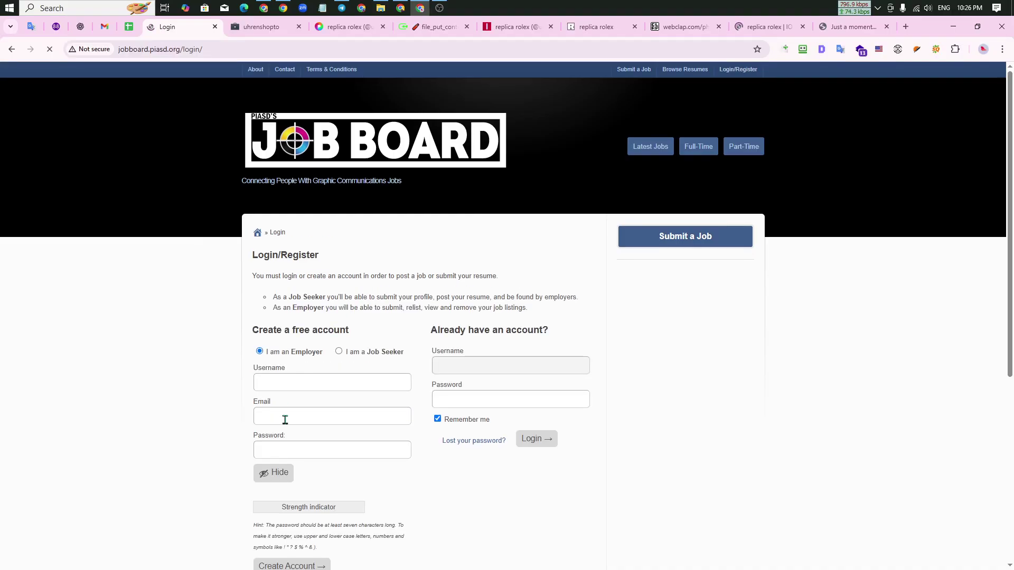
# Copy the username maxwin88live from the sheet into the Username field of the free account form.
pyautogui.scroll(-3, 283, 419)
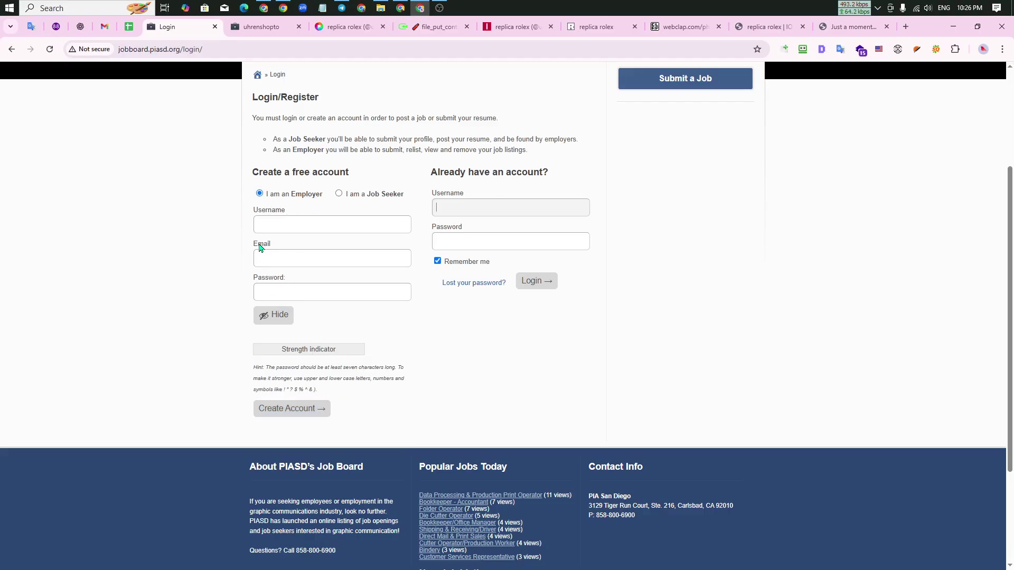
pyautogui.click(274, 223)
pyautogui.click(138, 27)
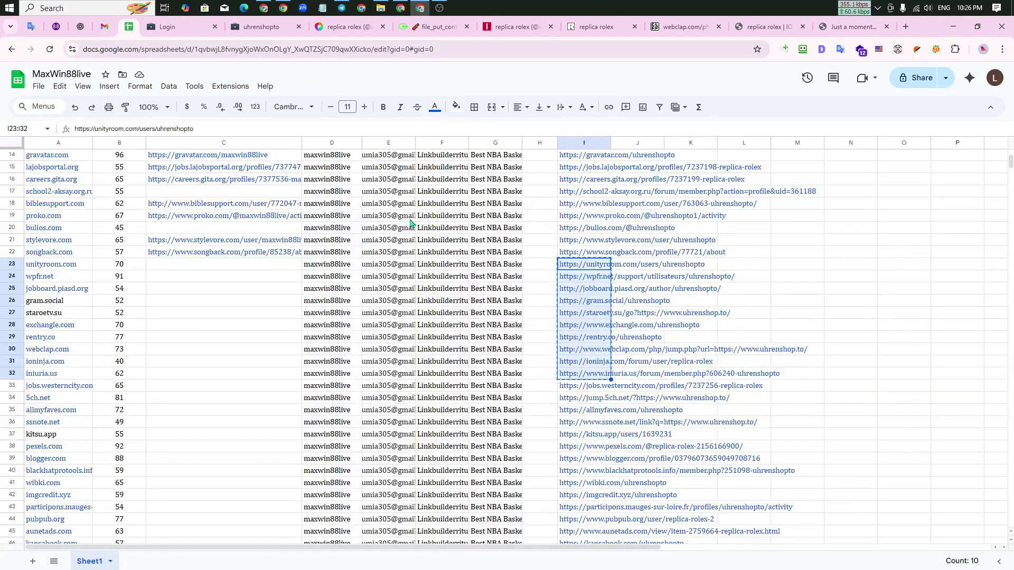
pyautogui.click(351, 214)
pyautogui.hotkey('ctrl', 'c')
pyautogui.click(188, 28)
pyautogui.hotkey('ctrl', 'v')
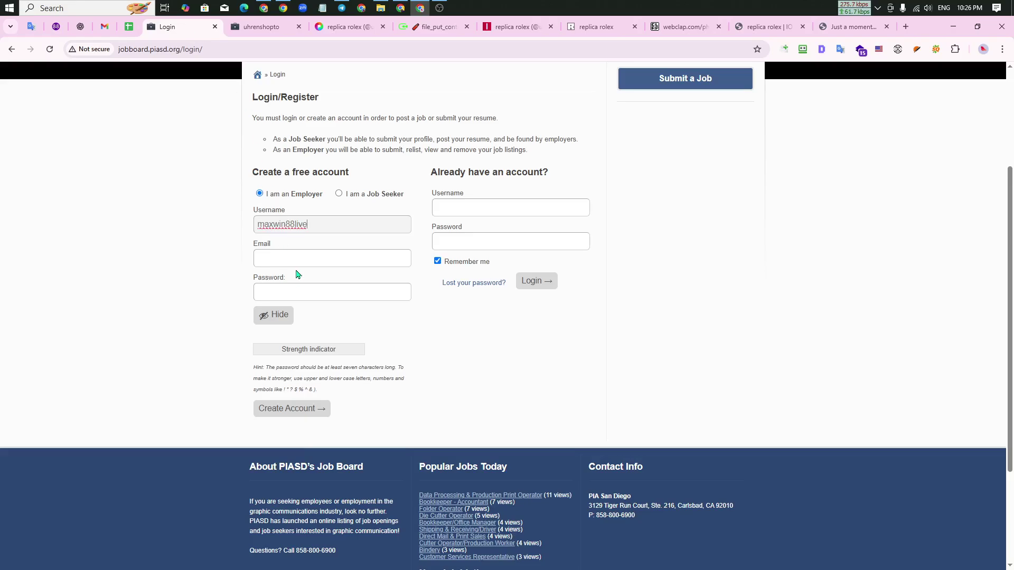
# Copy the account email from the sheet into the registration form's Email field.
pyautogui.press('Tab')
pyautogui.click(129, 27)
pyautogui.click(397, 212)
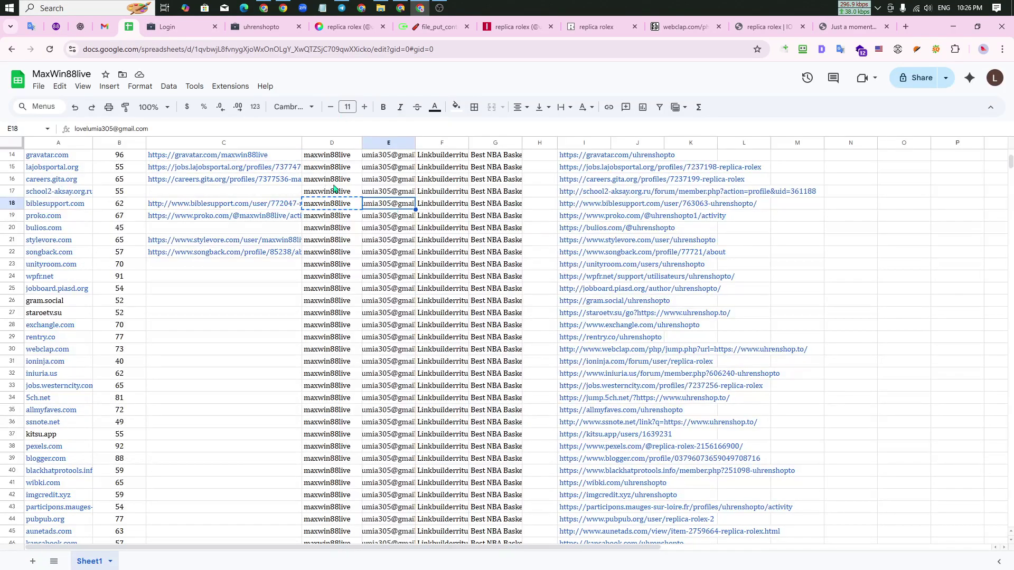
pyautogui.hotkey('ctrl', 'c')
pyautogui.click(186, 28)
pyautogui.hotkey('ctrl', 'v')
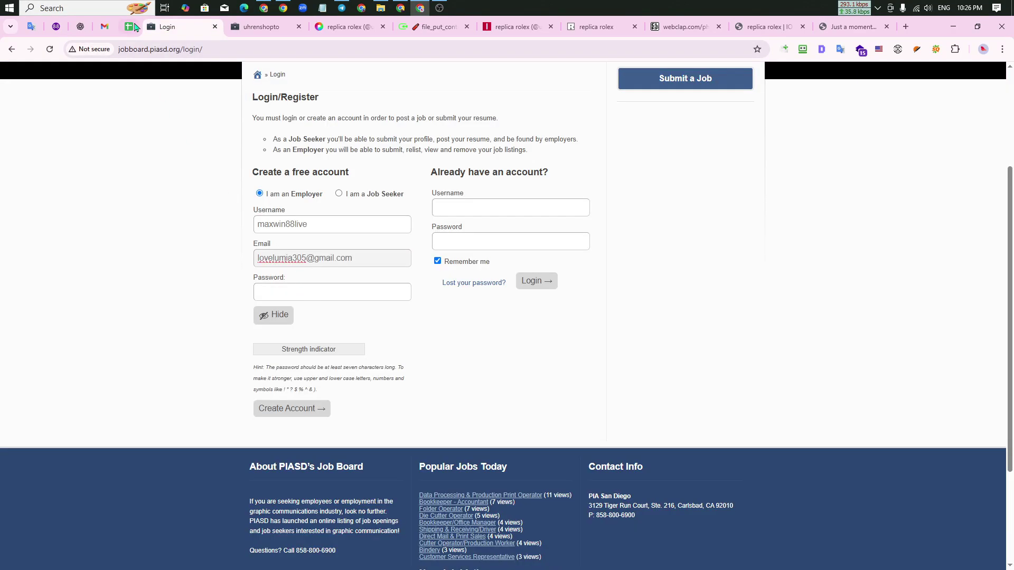
# Copy the account password from the sheet into the Password field, create the account and decline saving the login to RoboForm.
pyautogui.click(129, 27)
pyautogui.click(453, 206)
pyautogui.hotkey('ctrl', 'c')
pyautogui.click(186, 28)
pyautogui.click(285, 293)
pyautogui.hotkey('ctrl', 'v')
pyautogui.click(295, 409)
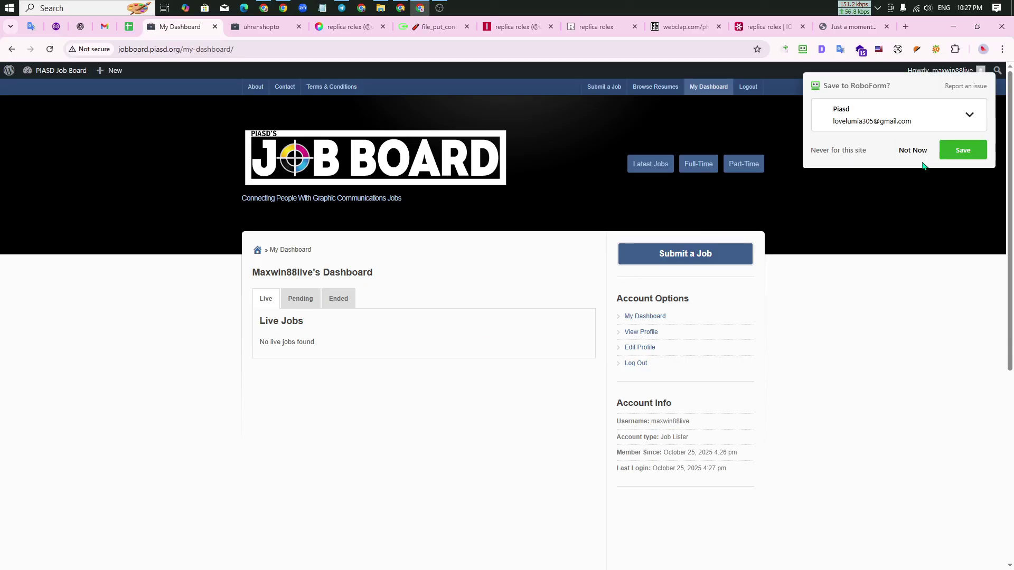
pyautogui.click(912, 151)
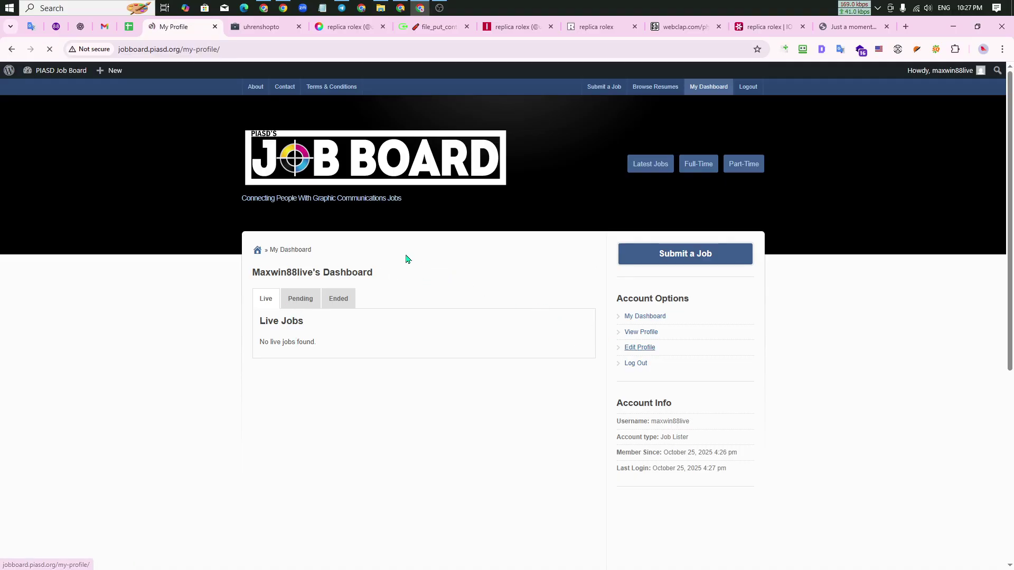
# Open the profile for editing and autofill its name, company and website fields with the maxwin88 live RoboForm identity.
pyautogui.scroll(-3, 369, 316)
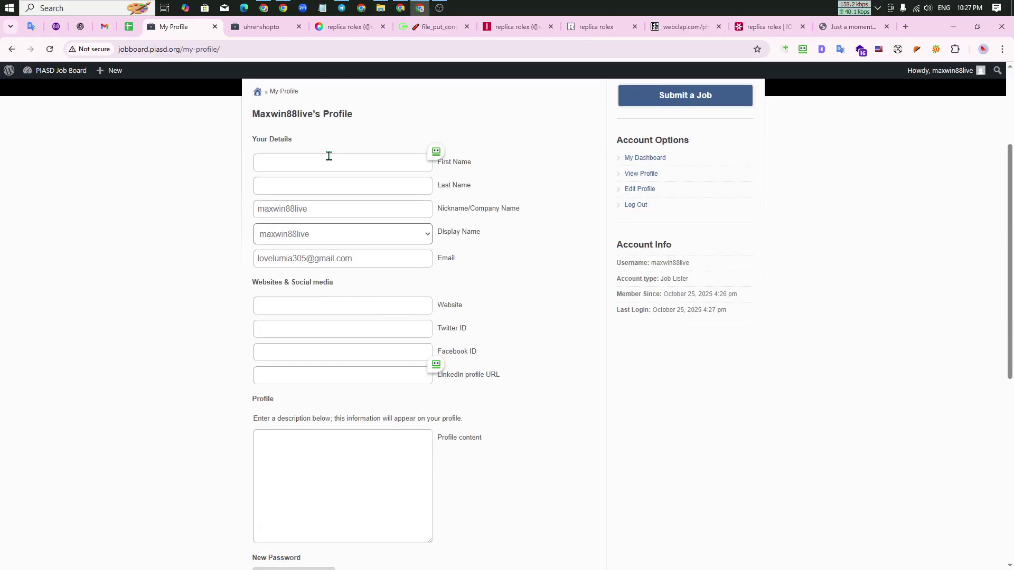
pyautogui.moveTo(441, 11)
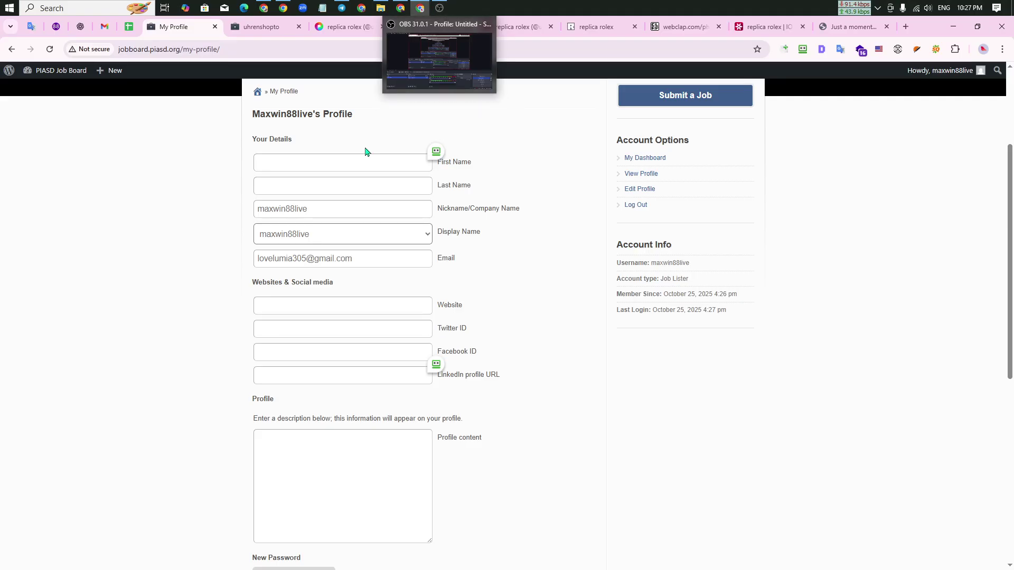
pyautogui.click(436, 152)
pyautogui.click(504, 167)
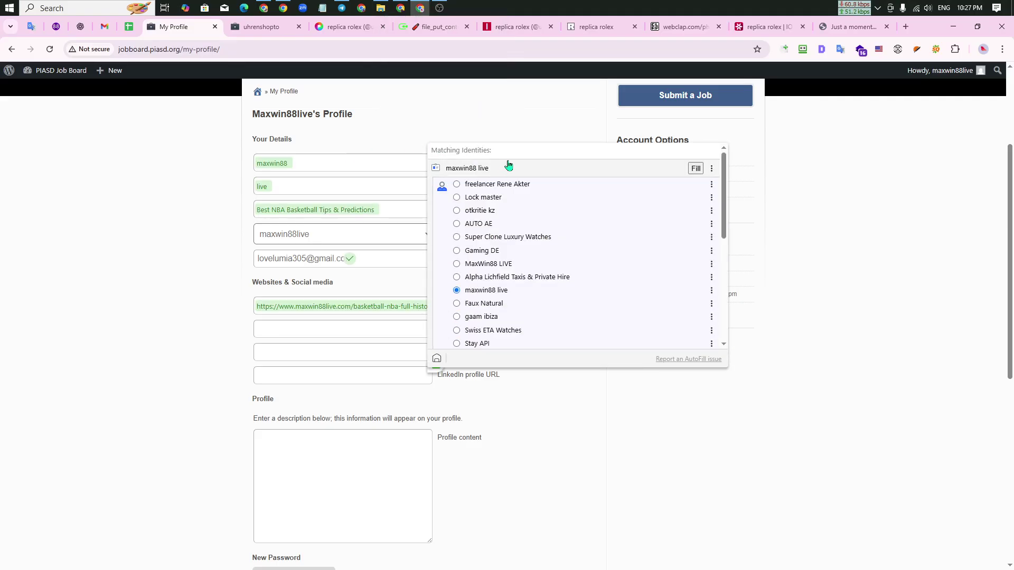
pyautogui.scroll(-10, 509, 168)
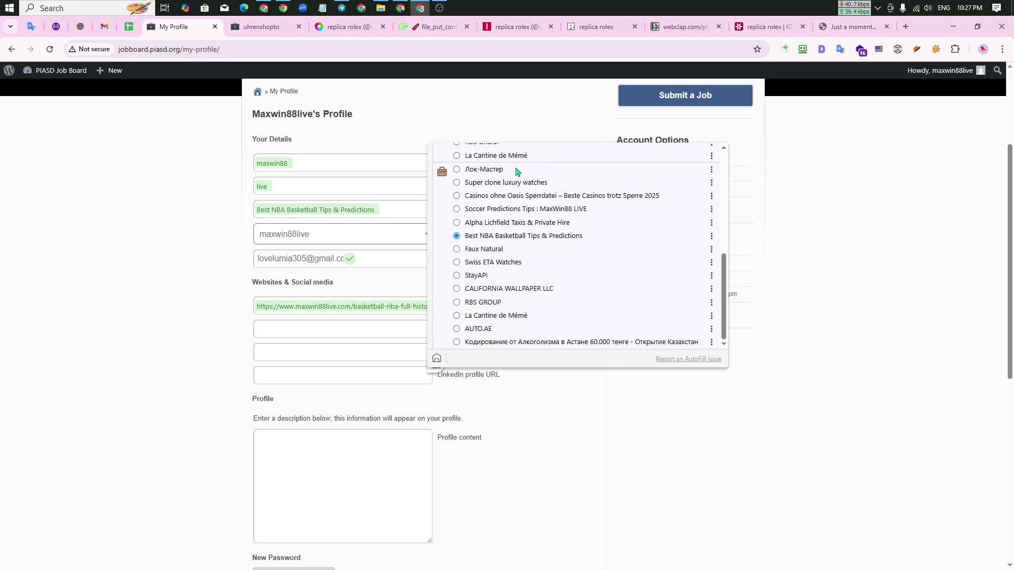
pyautogui.scroll(10, 516, 169)
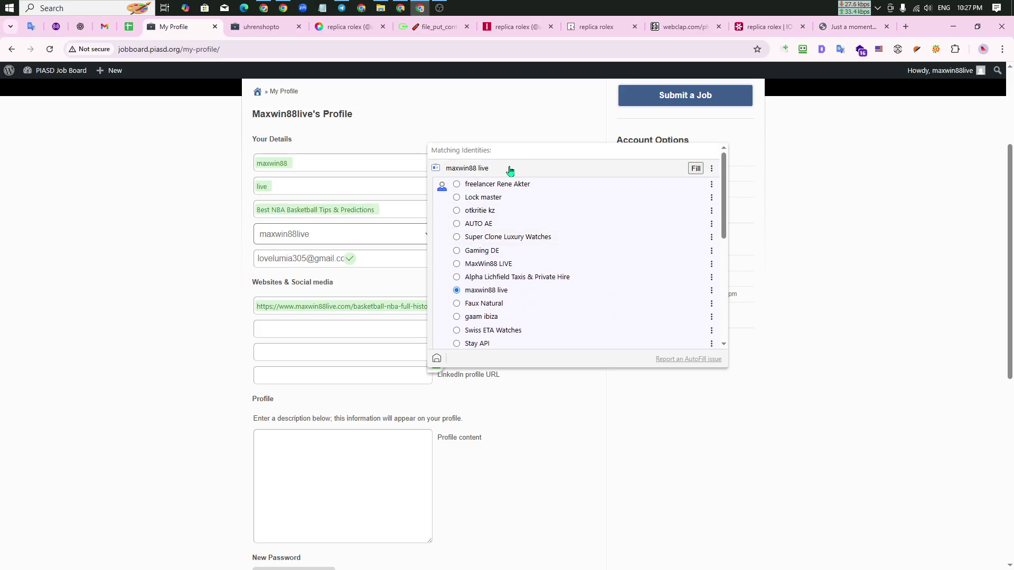
pyautogui.click(511, 167)
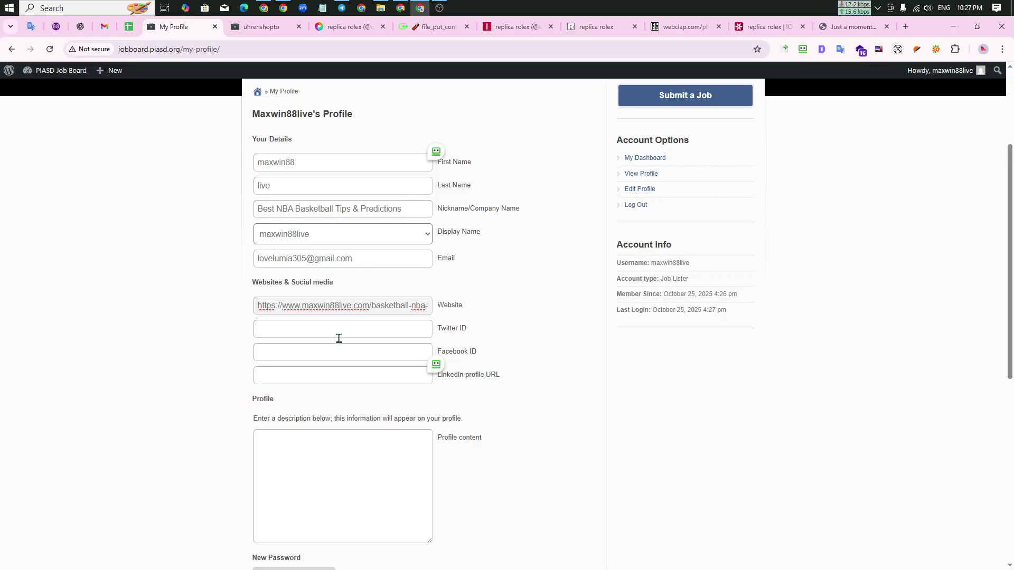
# Clear the Email field in the profile form.
pyautogui.moveTo(381, 258); pyautogui.dragTo(245, 252)
pyautogui.press('BackSpace')
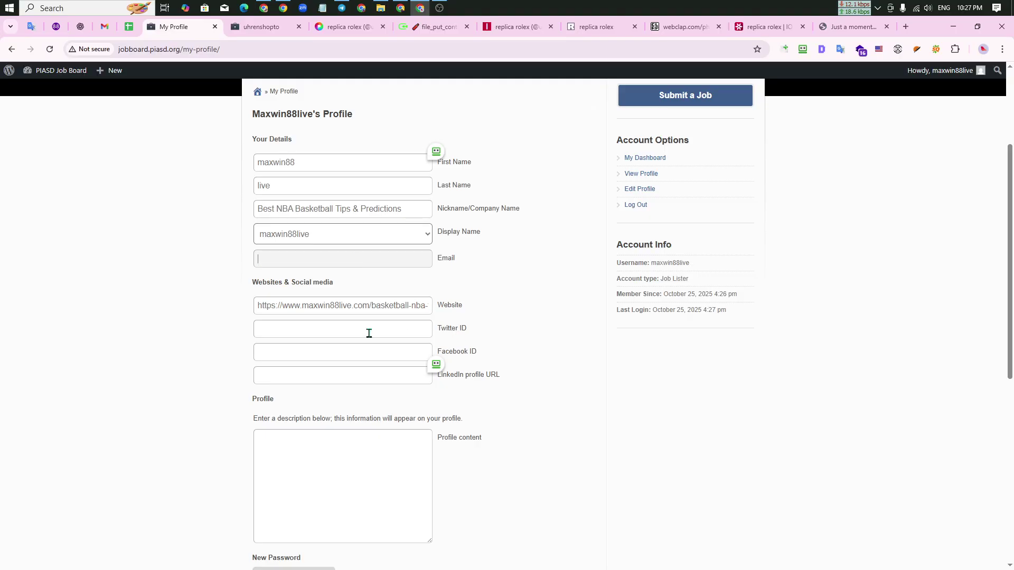
pyautogui.click(133, 301)
# Copy the "Get the Best NBA Basketball Tips & Predictions" description from cell I3 into Profile content and update the profile.
pyautogui.scroll(-1, 158, 327)
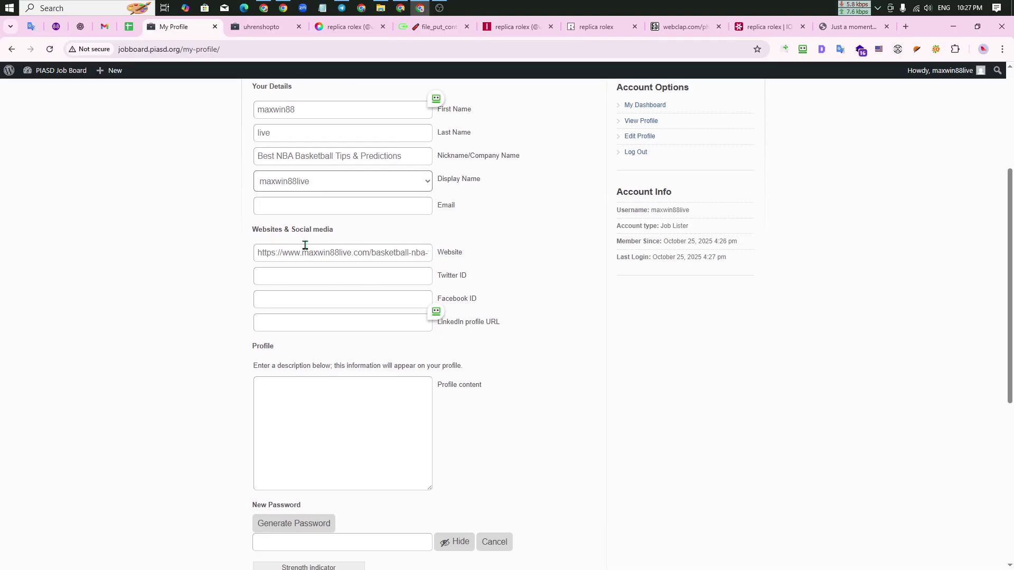
pyautogui.scroll(-1, 281, 373)
pyautogui.click(289, 358)
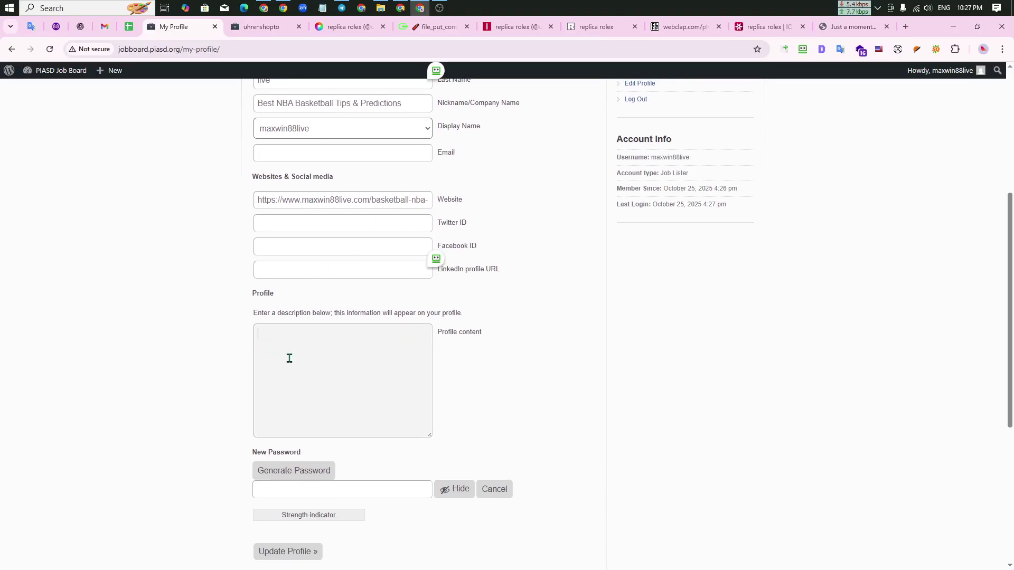
pyautogui.click(129, 26)
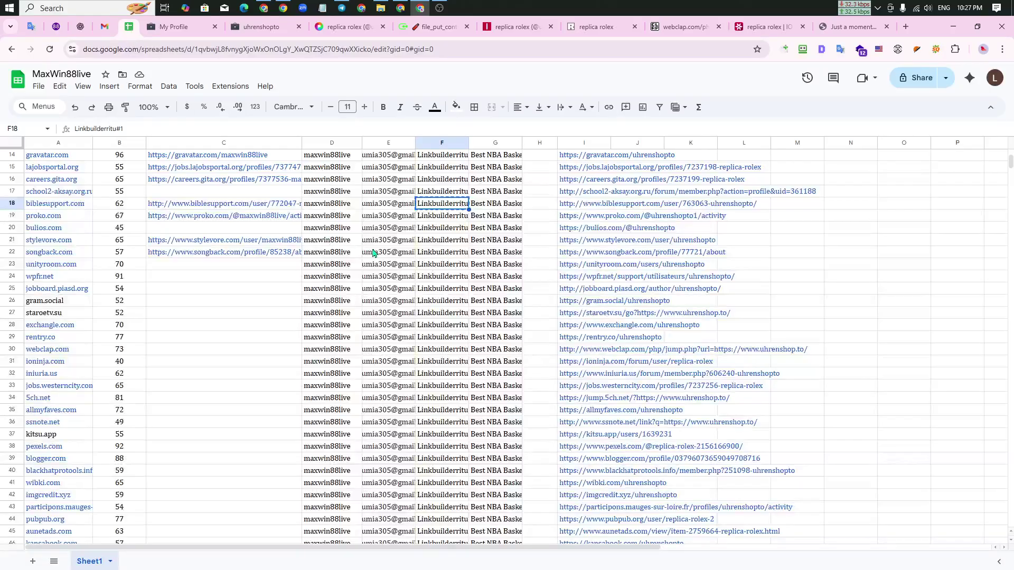
pyautogui.scroll(5, 475, 221)
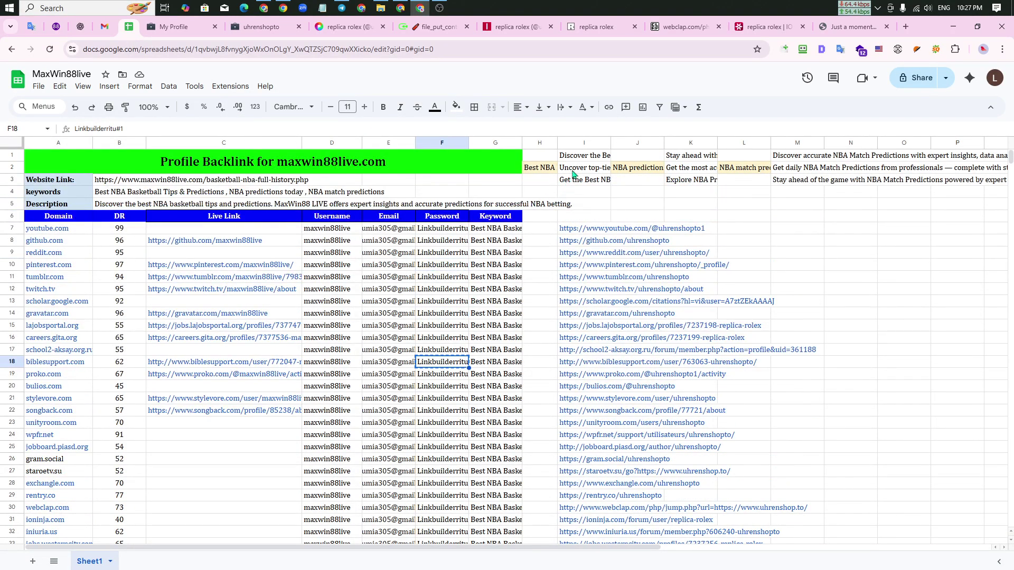
pyautogui.click(574, 172)
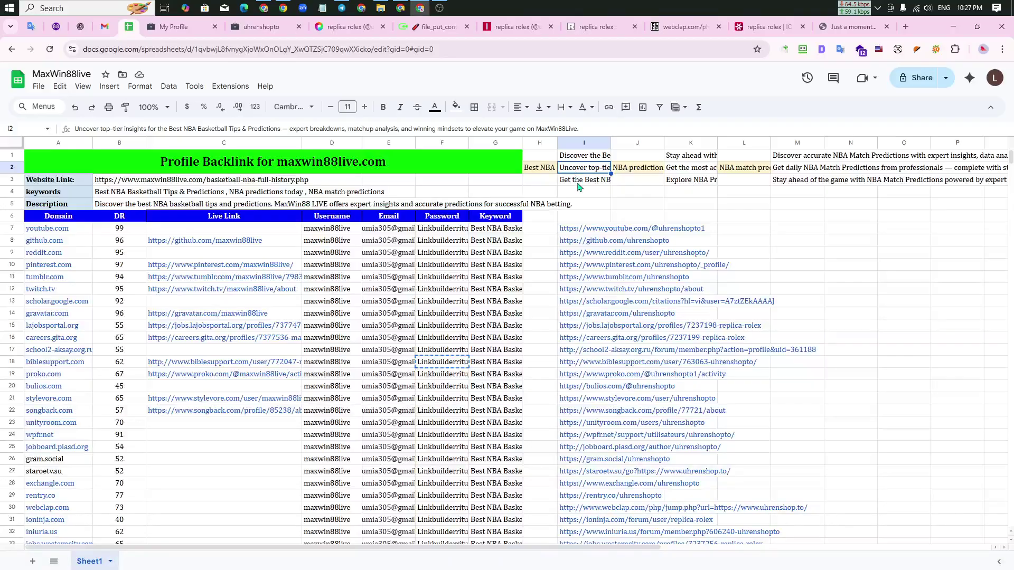
pyautogui.click(578, 183)
pyautogui.hotkey('ctrl', 'c')
pyautogui.click(174, 29)
pyautogui.click(301, 350)
pyautogui.hotkey('ctrl', 'v')
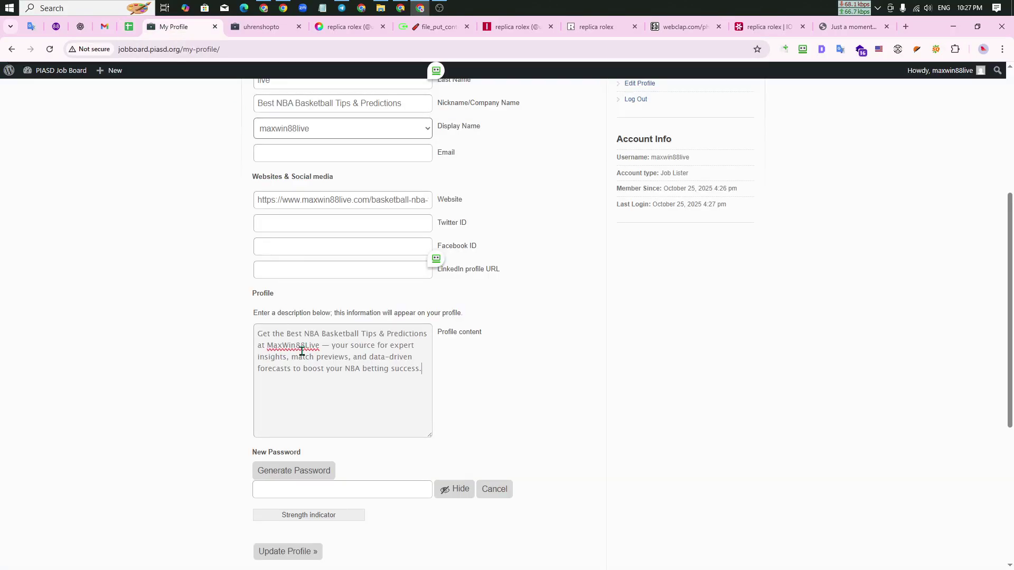
pyautogui.scroll(-3, 158, 390)
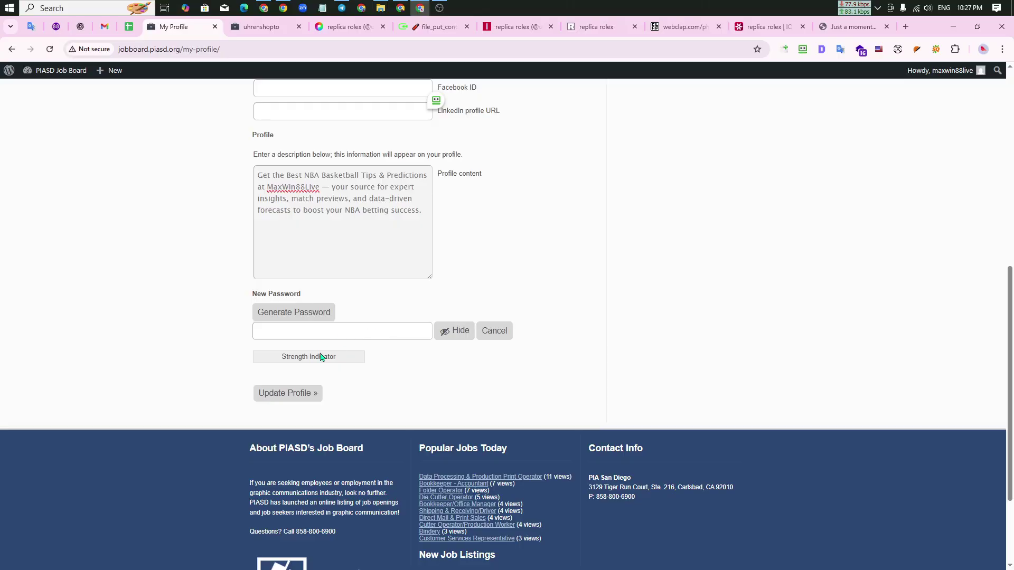
pyautogui.click(286, 393)
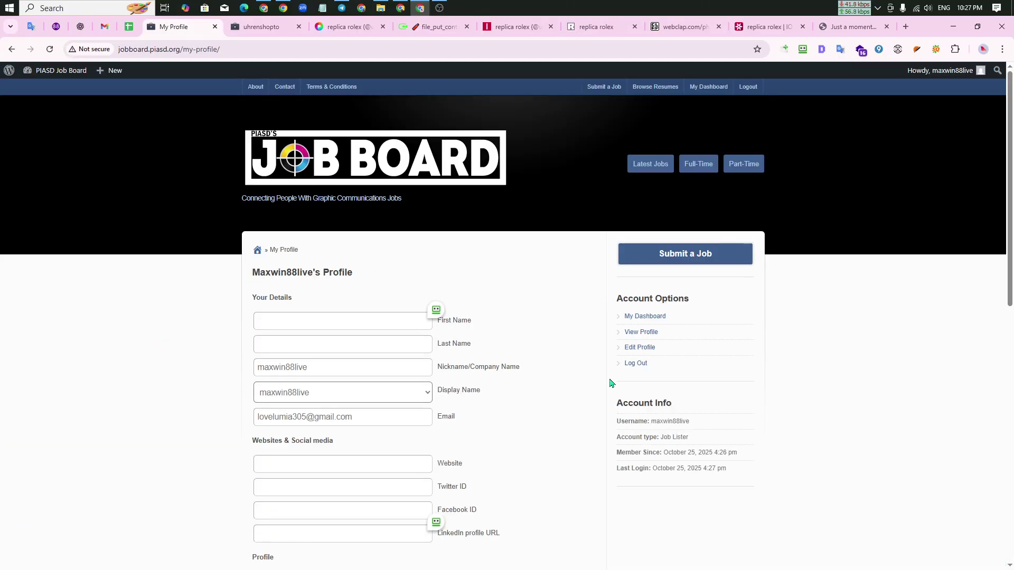
# View the public maxwin88live profile and check it for the website link and description.
pyautogui.click(651, 333)
pyautogui.scroll(-1, 148, 297)
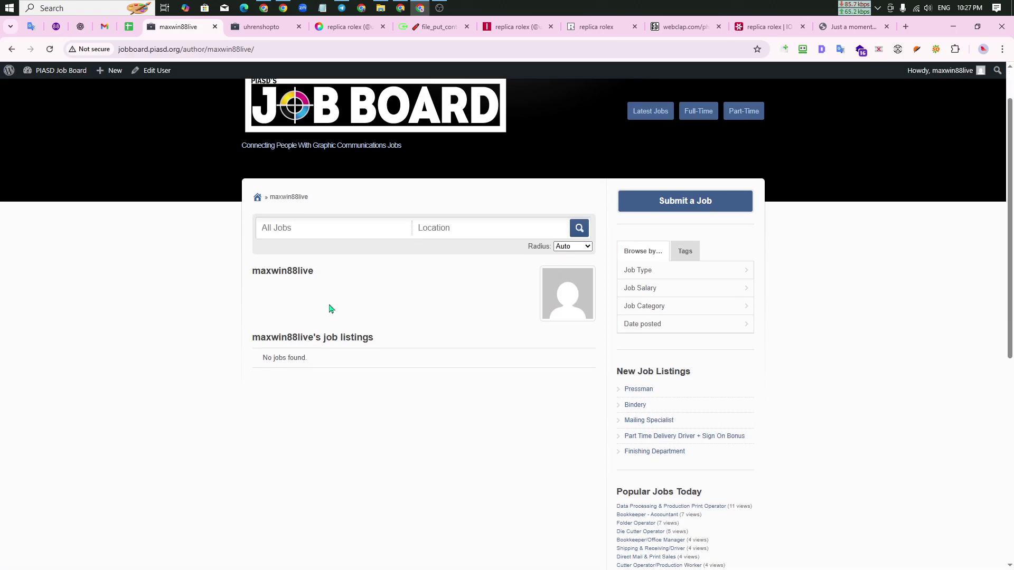
pyautogui.scroll(1, 349, 408)
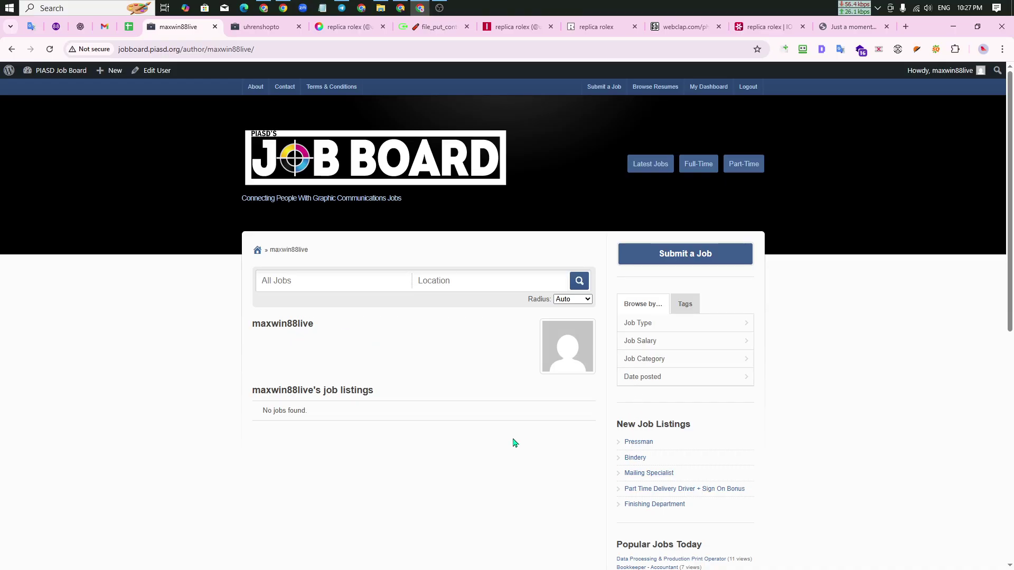
pyautogui.scroll(-2, 513, 441)
pyautogui.scroll(2, 511, 439)
pyautogui.scroll(-8, 533, 437)
pyautogui.scroll(4, 520, 439)
pyautogui.scroll(5, 520, 439)
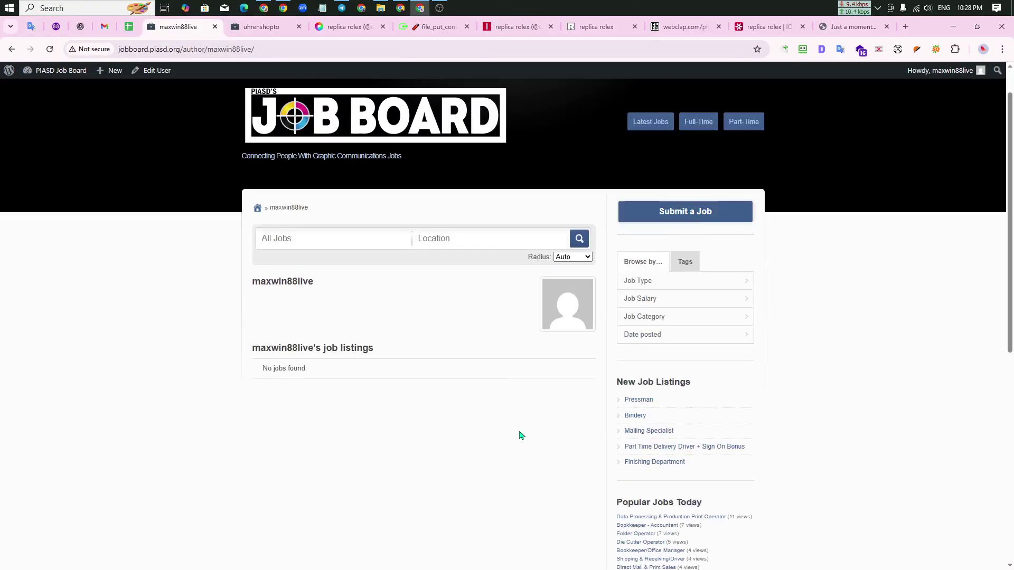
# Reload the profile editing page and autofill its name, company and website fields with the maxwin88 live identity.
pyautogui.click(10, 50)
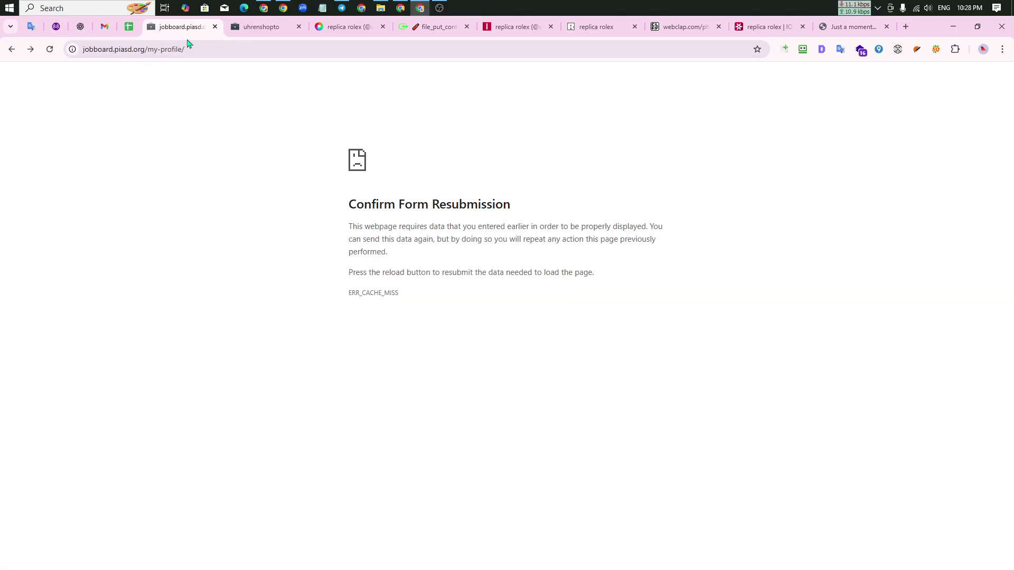
pyautogui.click(50, 49)
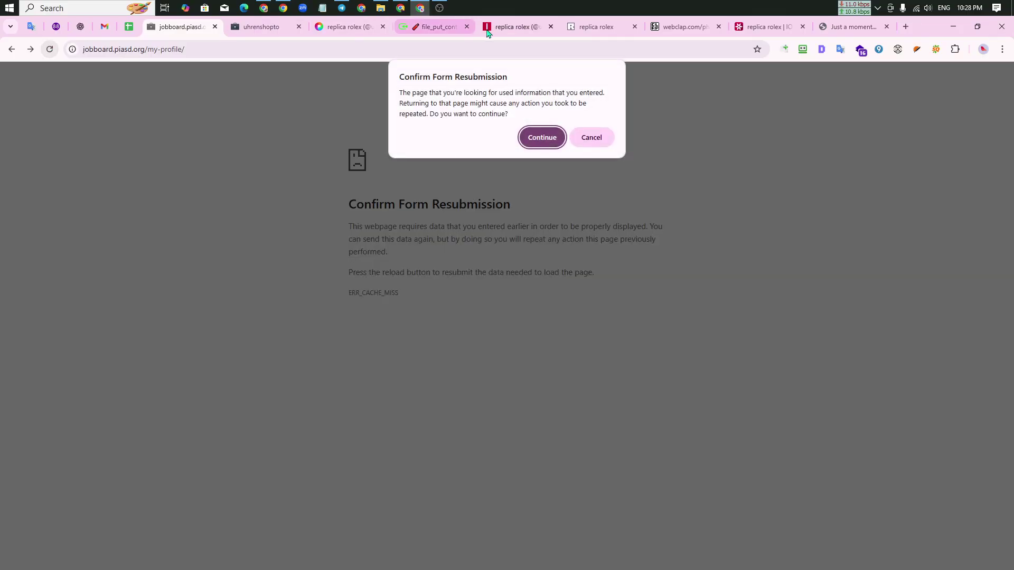
pyautogui.click(439, 8)
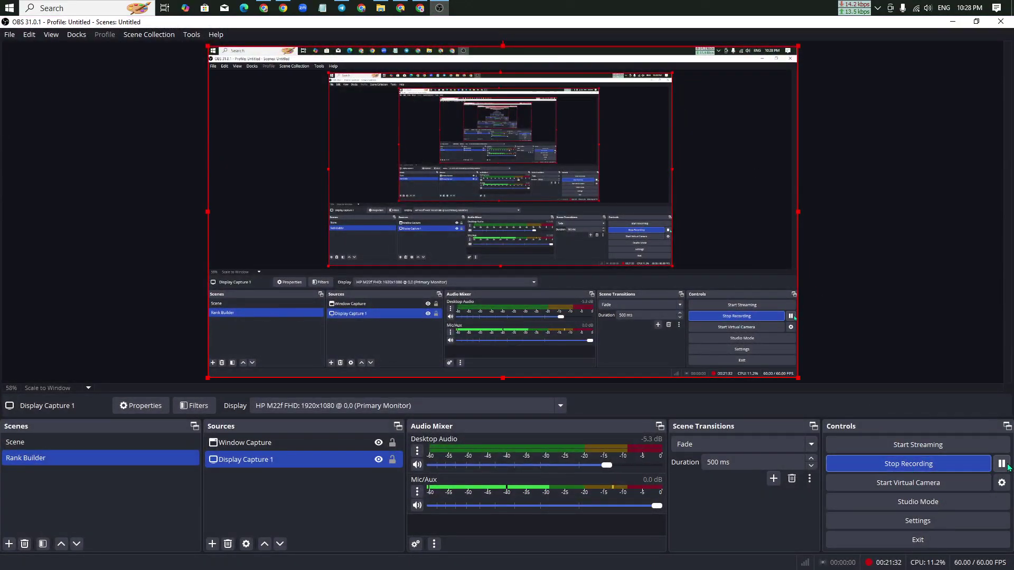
pyautogui.click(953, 21)
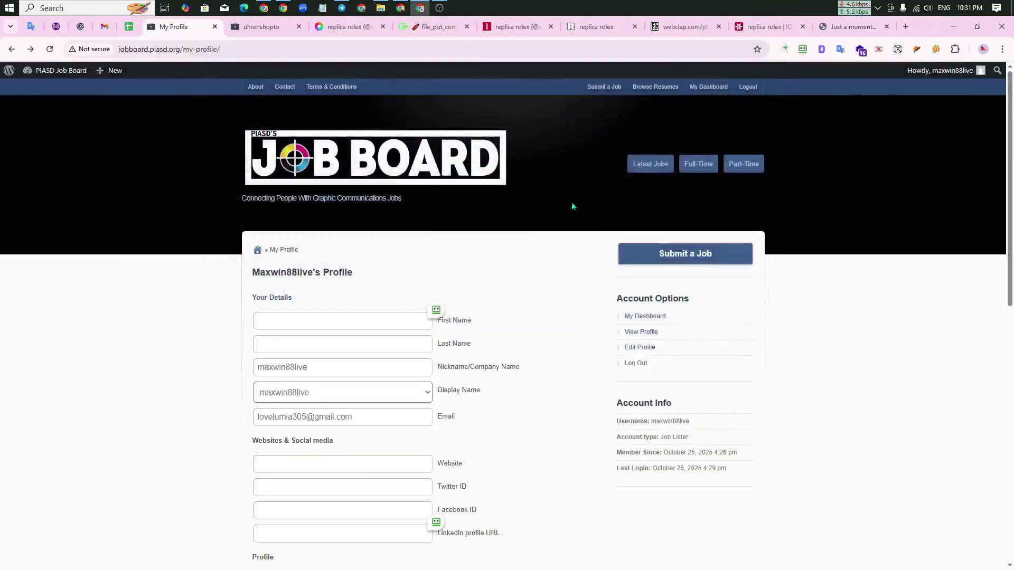
pyautogui.click(398, 320)
pyautogui.click(503, 326)
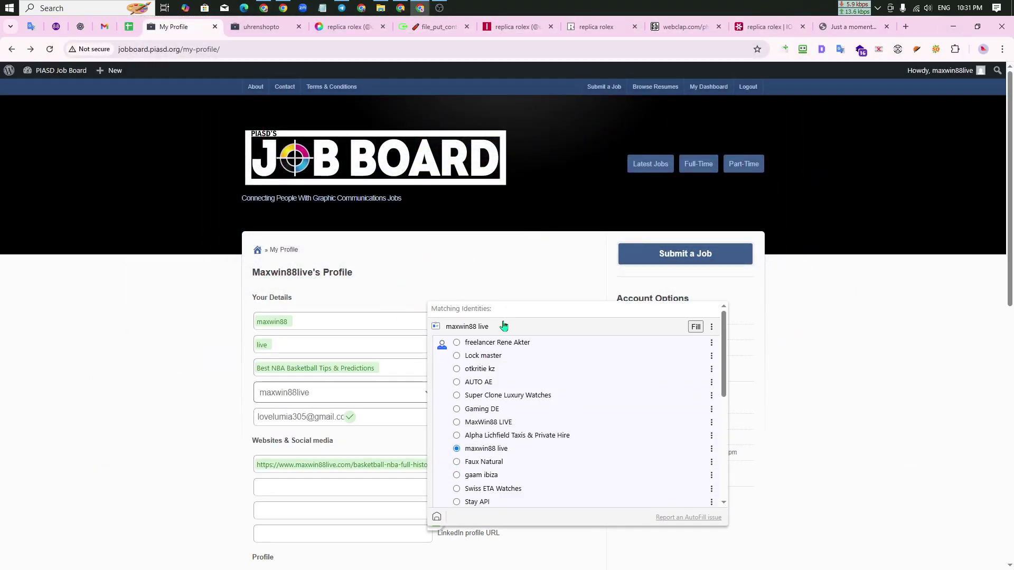
pyautogui.scroll(-3, 231, 356)
pyautogui.click(339, 303)
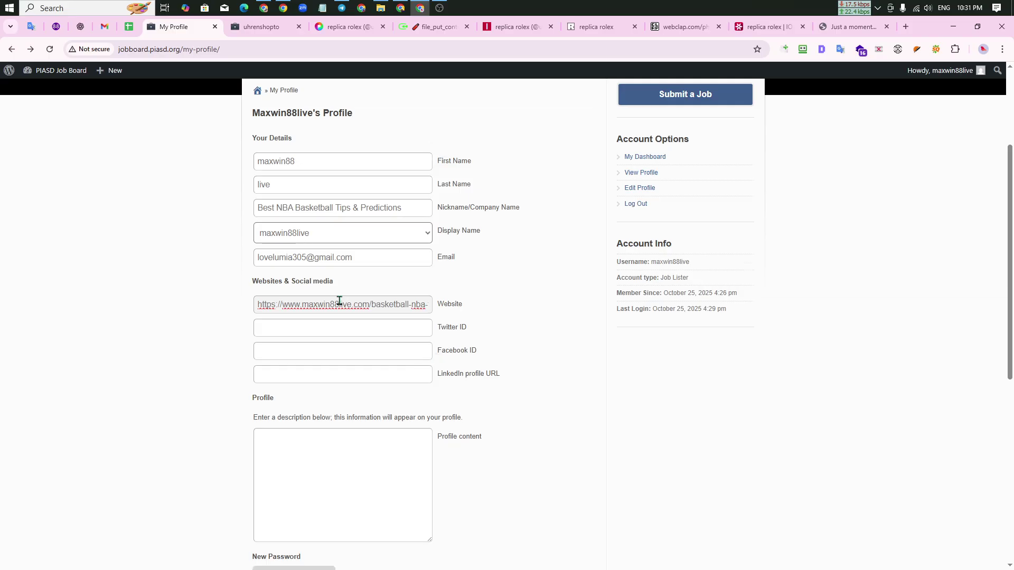
# Clear the Email field in the reloaded profile form.
pyautogui.scroll(-2, 339, 301)
pyautogui.moveTo(382, 152); pyautogui.dragTo(201, 157)
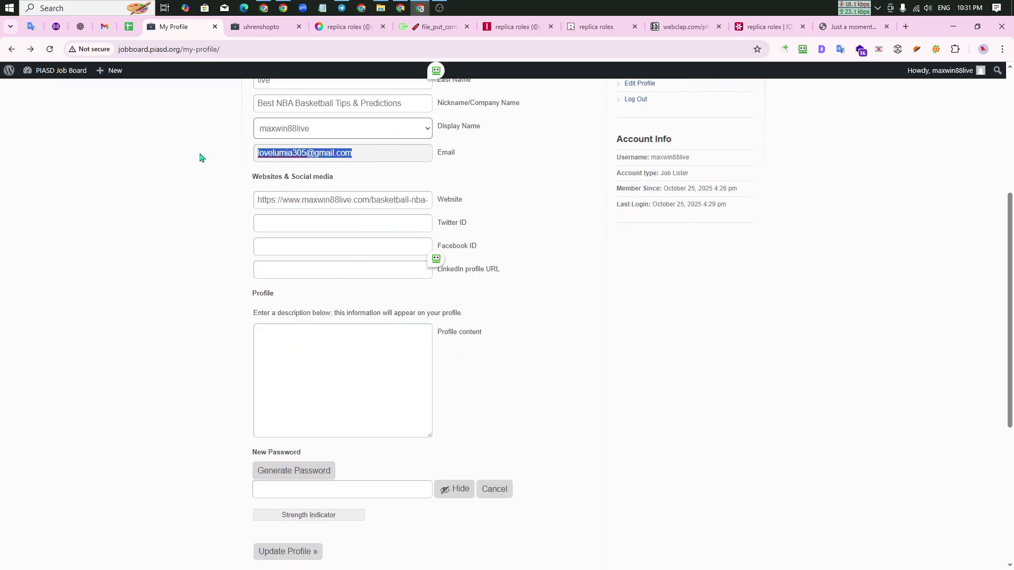
pyautogui.press('BackSpace')
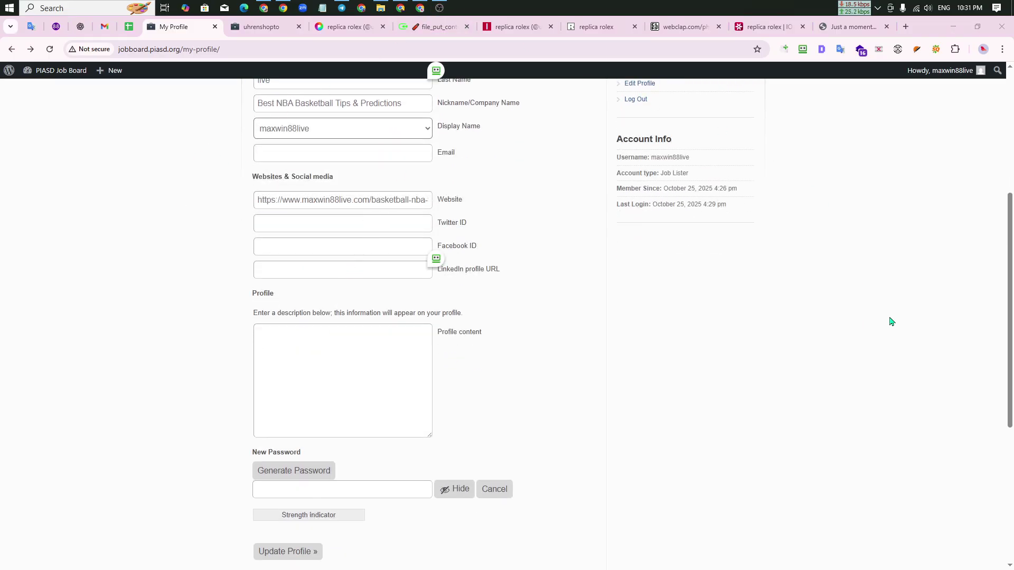
pyautogui.click(439, 8)
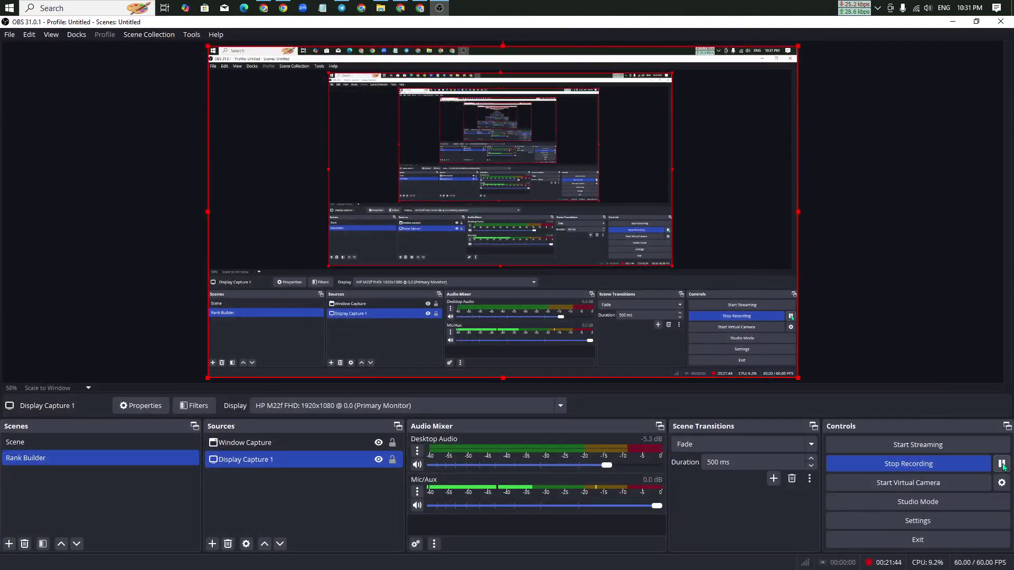
pyautogui.click(953, 22)
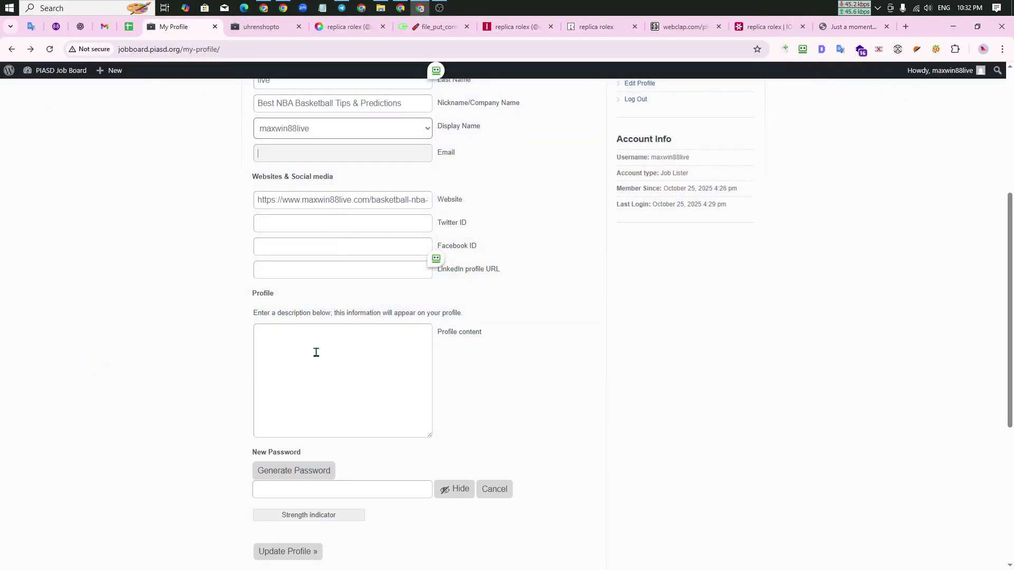
# Try again to save the profile with the "Get the Best NBA Basketball Tips & Predictions" description from cell I3 as Profile content.
pyautogui.click(317, 352)
pyautogui.click(128, 26)
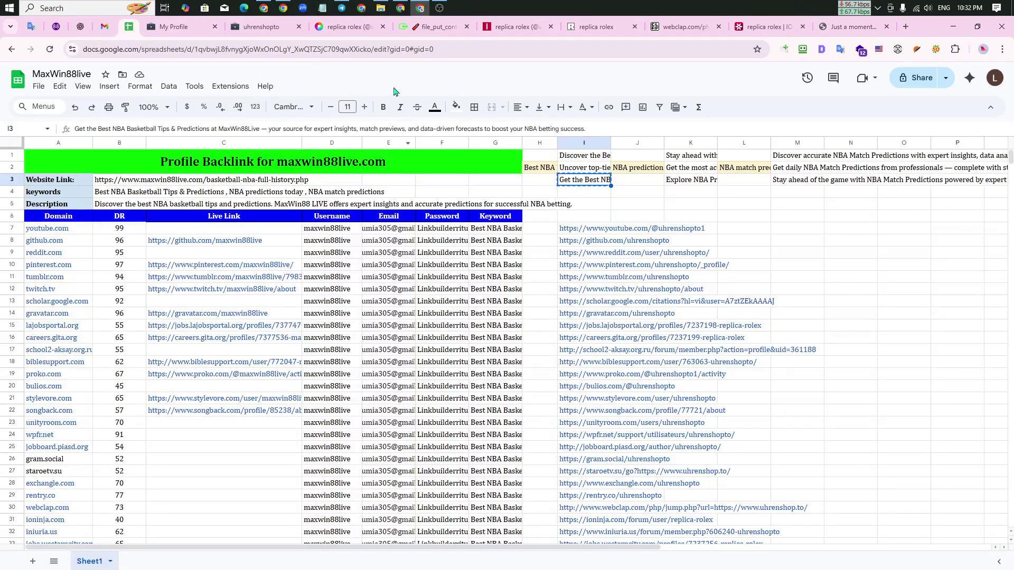
pyautogui.click(180, 27)
pyautogui.write('Get the Best NBA Basketball Tips & Predictions at MaxWin88Live — your source for expert insights, match previews, and data-driven forecasts to boost your NBA betting success.')
pyautogui.scroll(-1, 214, 465)
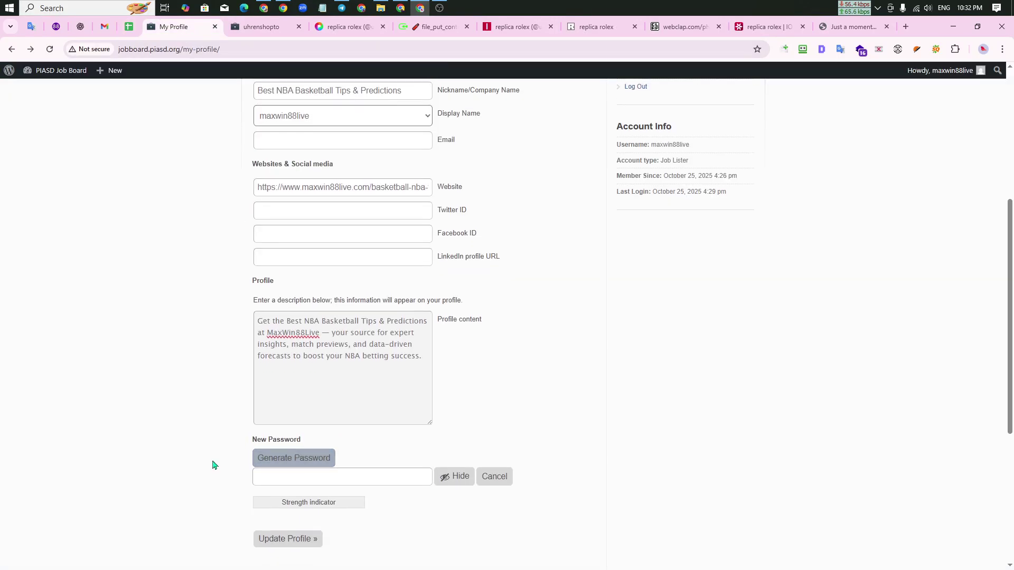
pyautogui.scroll(-3, 214, 465)
pyautogui.click(277, 392)
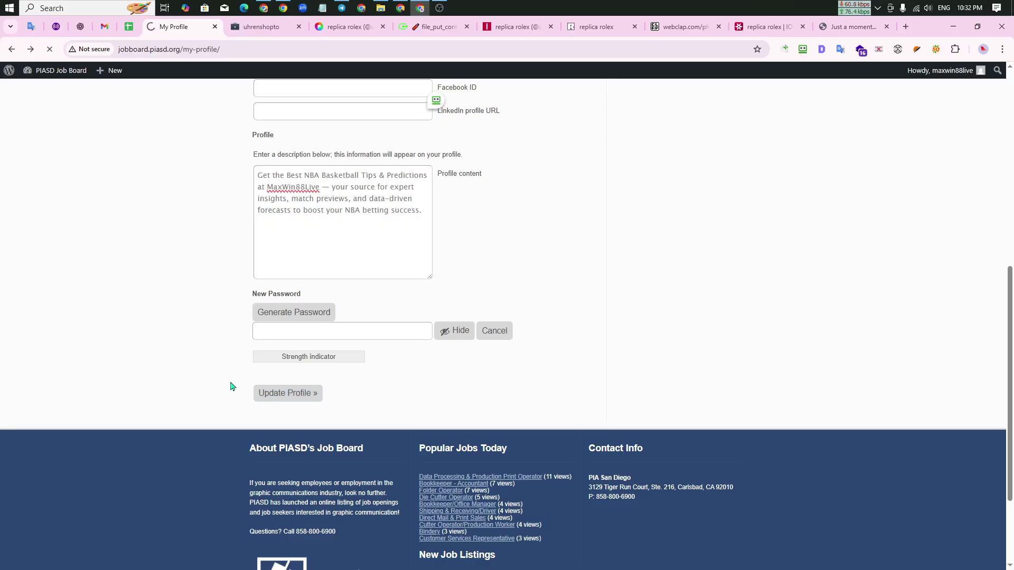
pyautogui.scroll(-2, 216, 378)
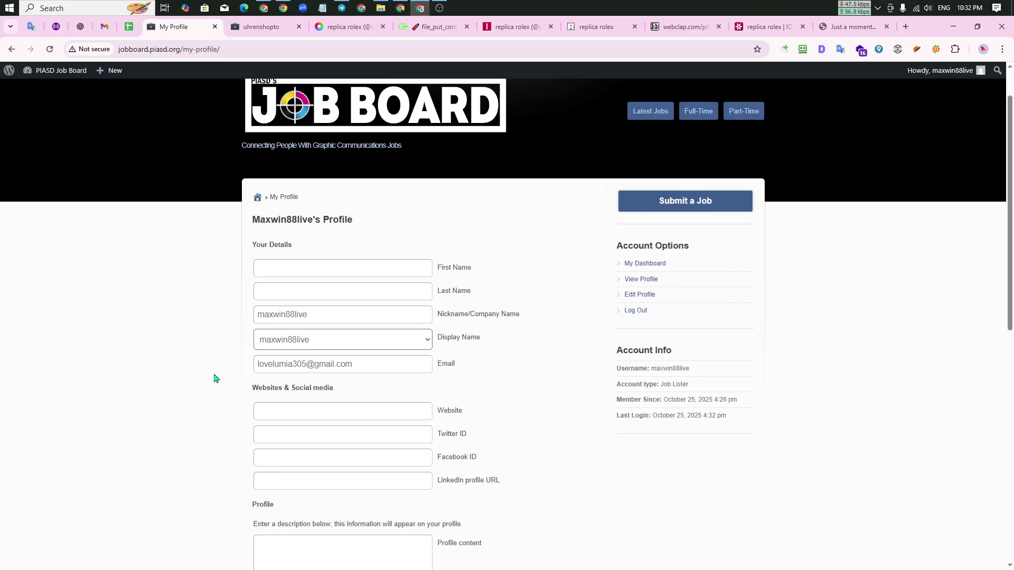
pyautogui.scroll(-4, 215, 378)
pyautogui.scroll(5, 312, 317)
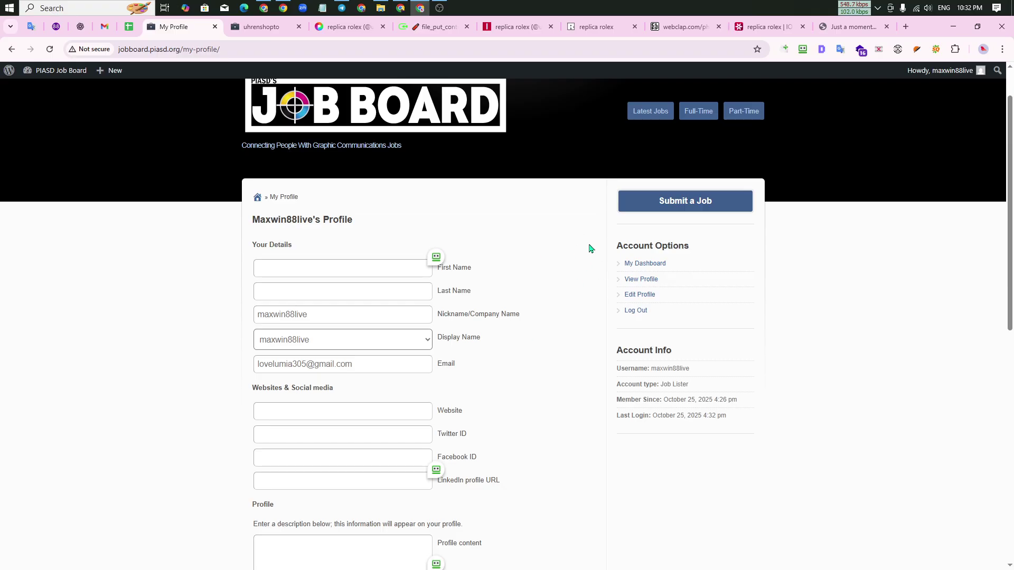
# Open the job submission form and autofill its company name and website with the maxwin88 live identity.
pyautogui.click(645, 203)
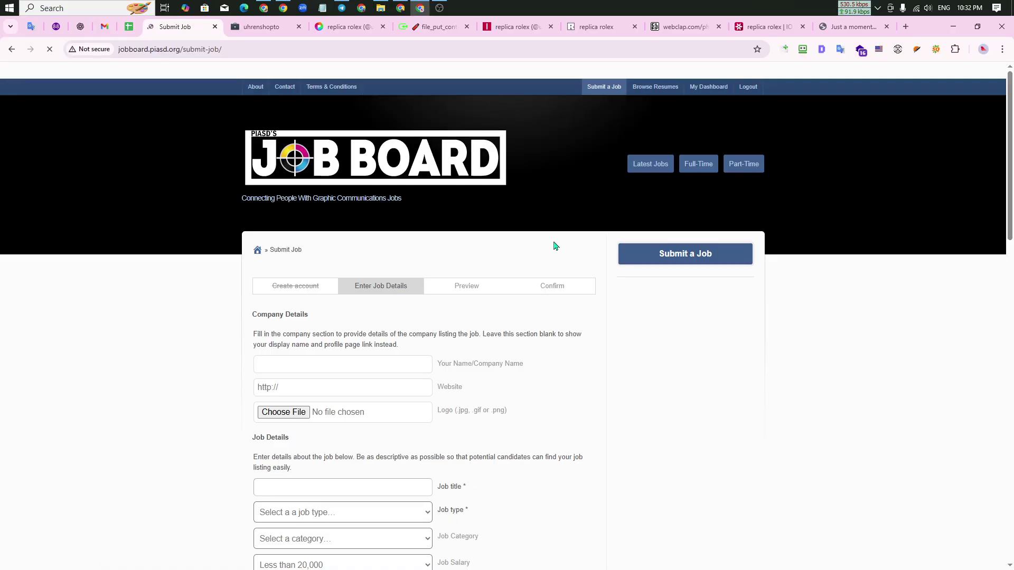
pyautogui.scroll(-7, 174, 416)
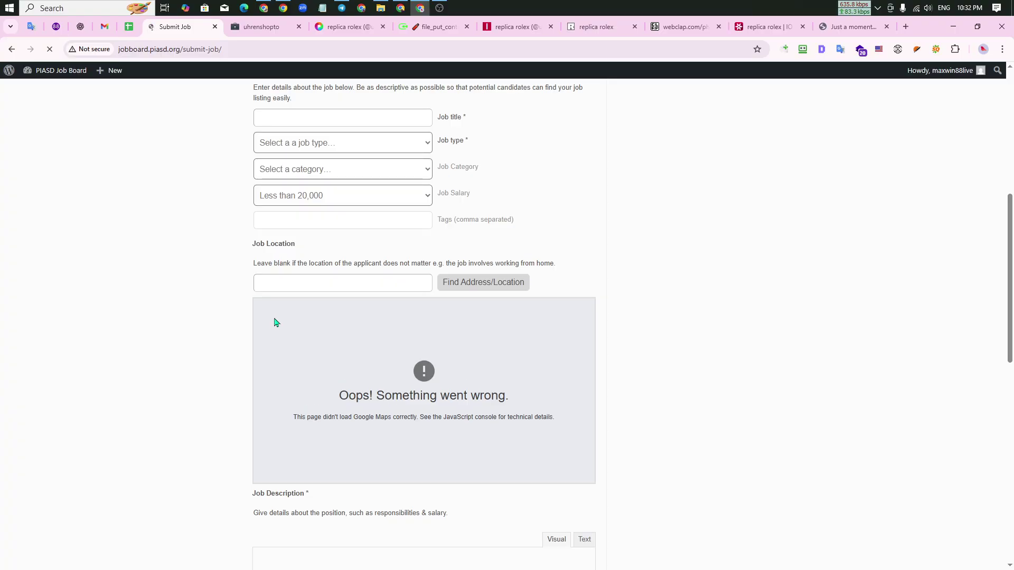
pyautogui.scroll(-4, 282, 370)
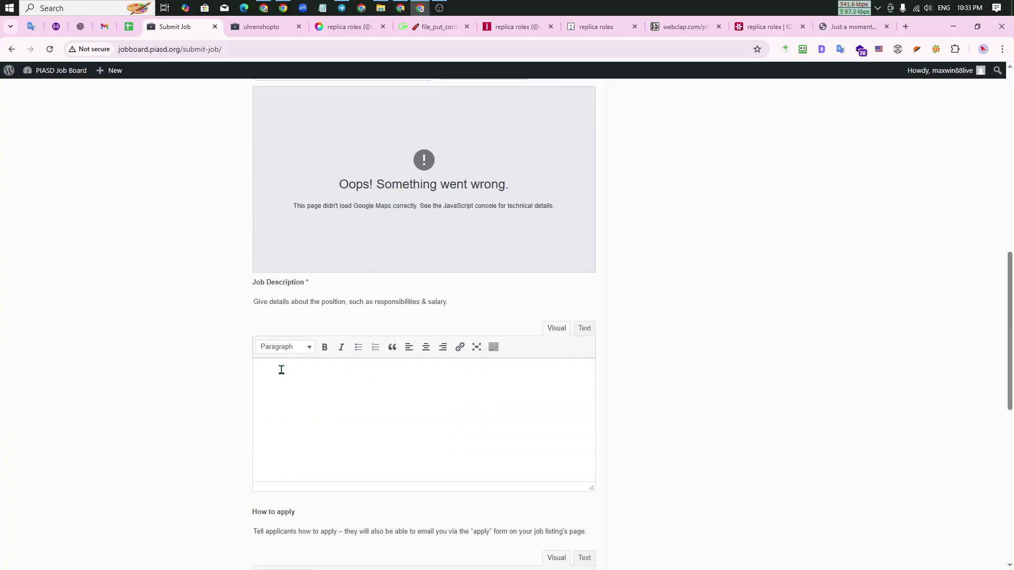
pyautogui.scroll(9, 201, 364)
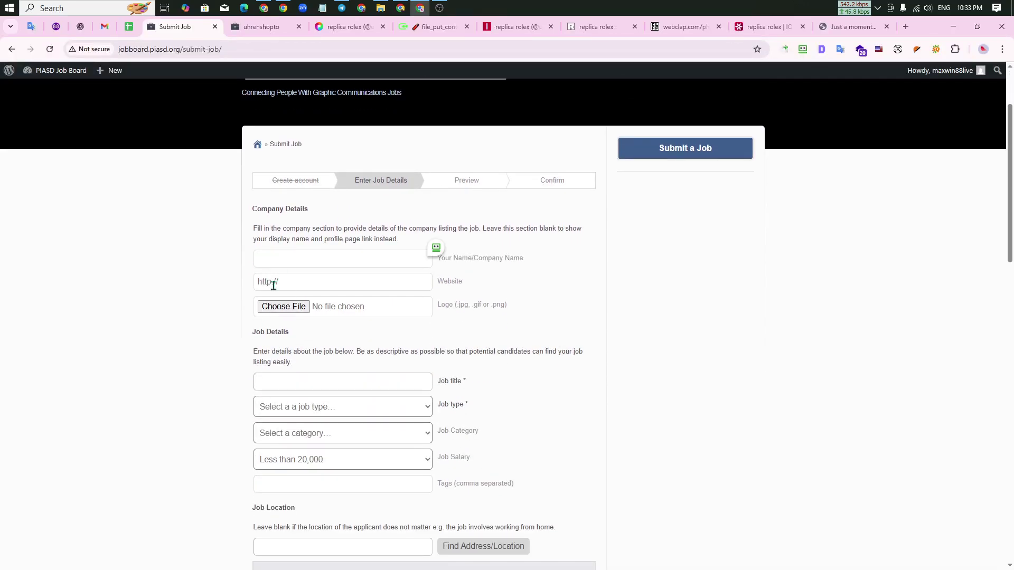
pyautogui.scroll(-1, 273, 285)
pyautogui.moveTo(439, 197)
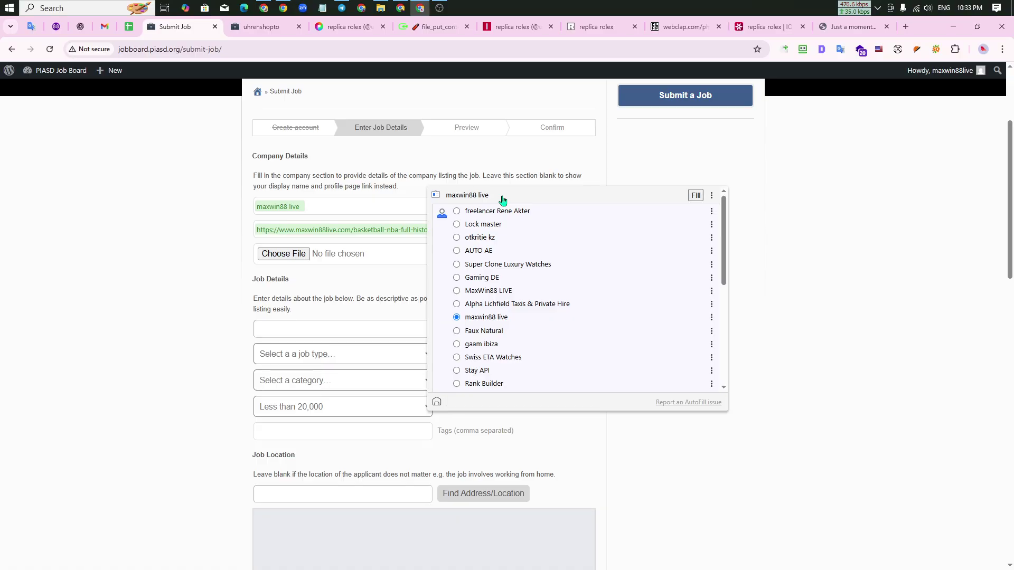
pyautogui.scroll(-3, 507, 206)
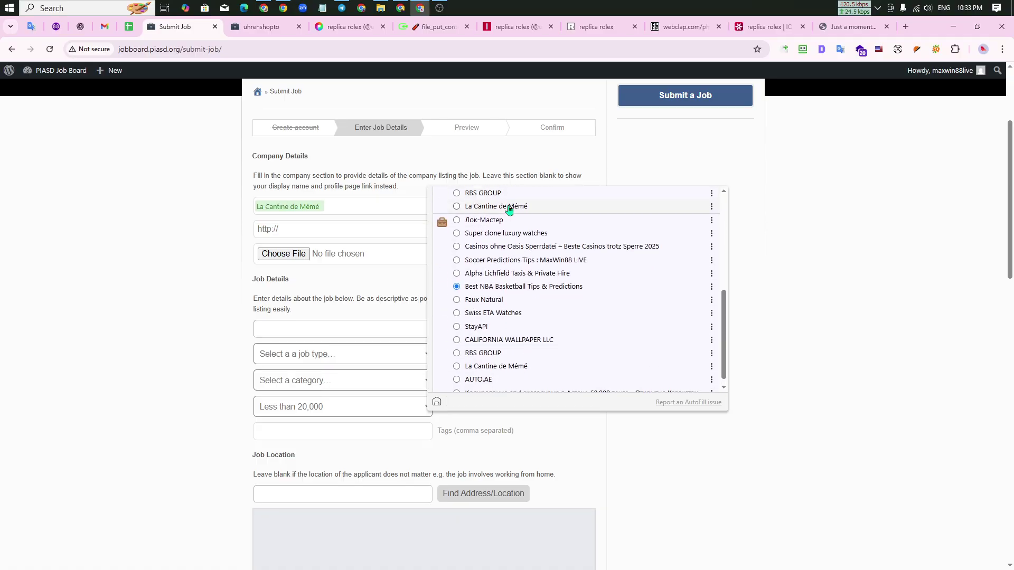
pyautogui.scroll(3, 510, 221)
pyautogui.click(509, 195)
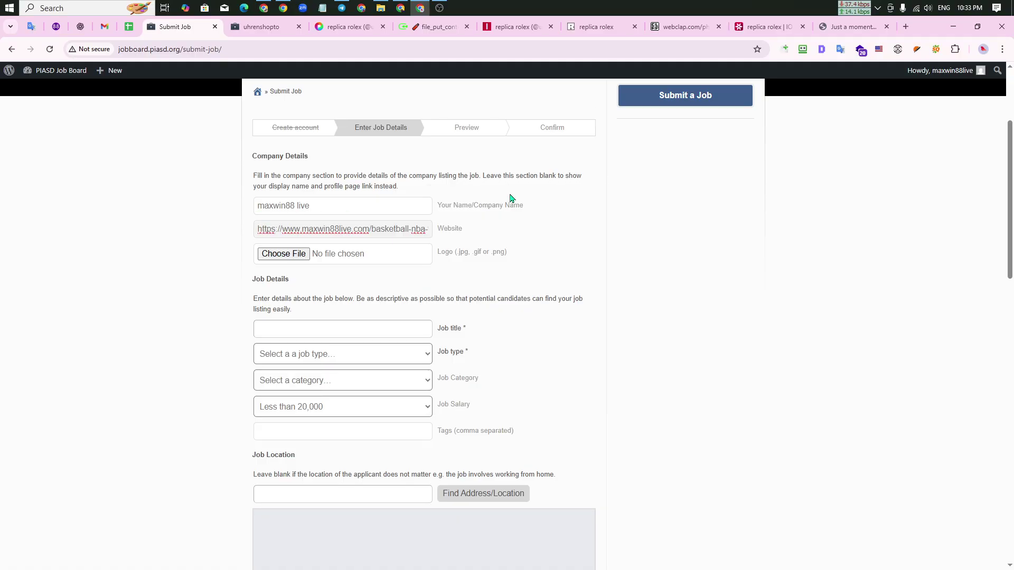
# Attach the maxwin88live logo image from the max 13.10.25 folder as the company logo.
pyautogui.click(298, 258)
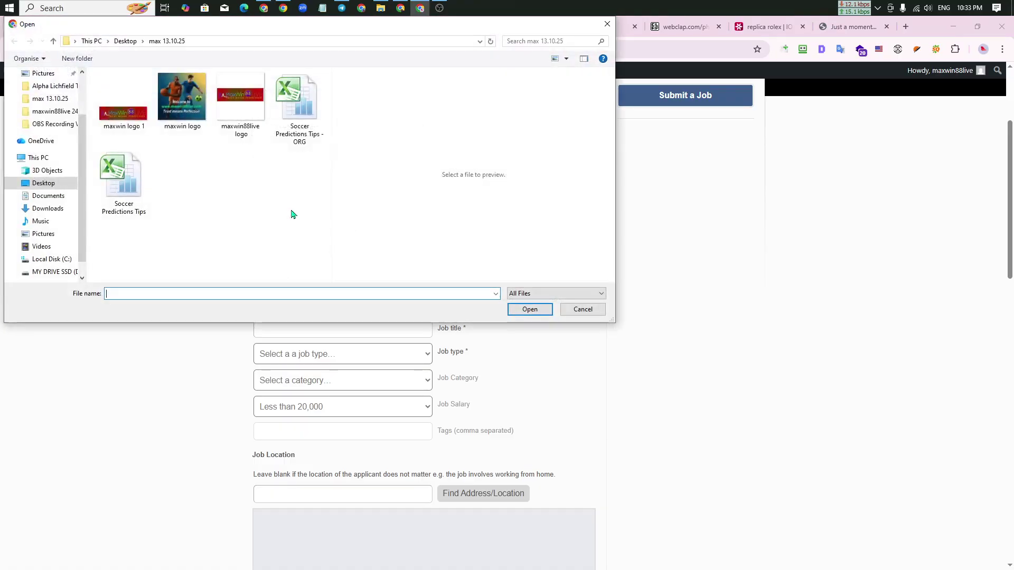
pyautogui.click(240, 97)
pyautogui.click(549, 309)
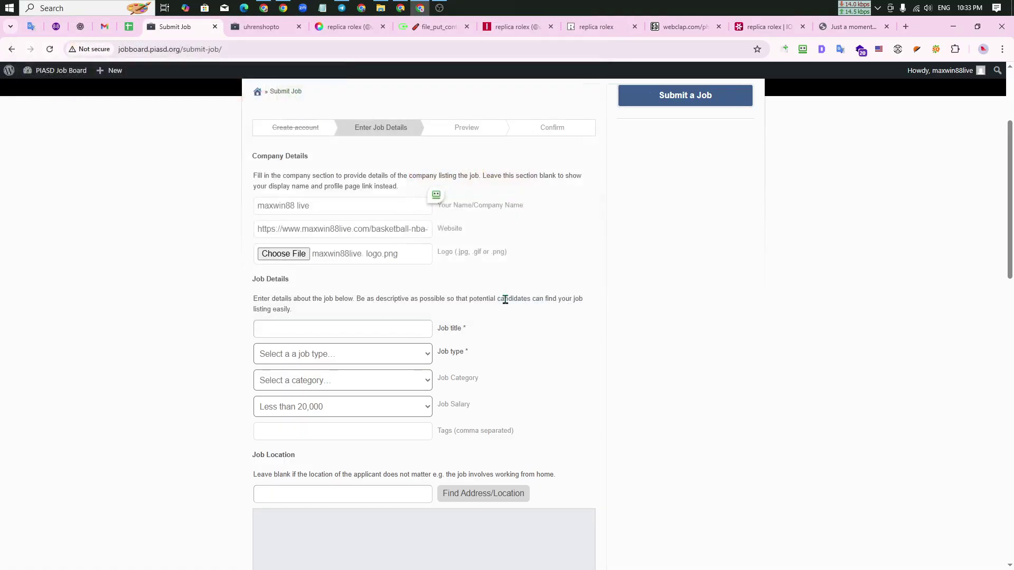
# Copy the keyword "Best NBA Basketball Tips & Predictions" from cell H2 of the sheet into the Job title field.
pyautogui.click(301, 336)
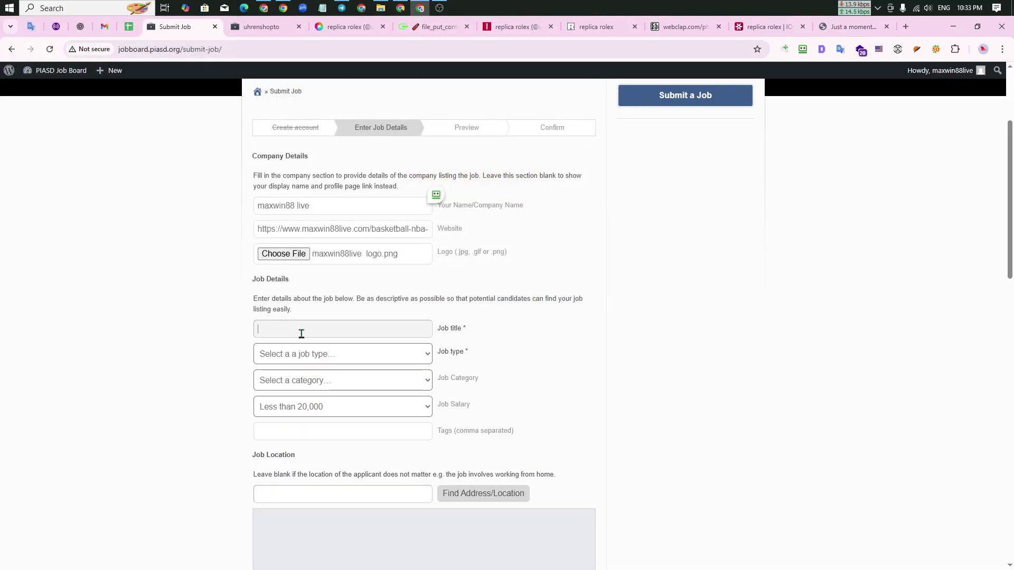
pyautogui.click(129, 26)
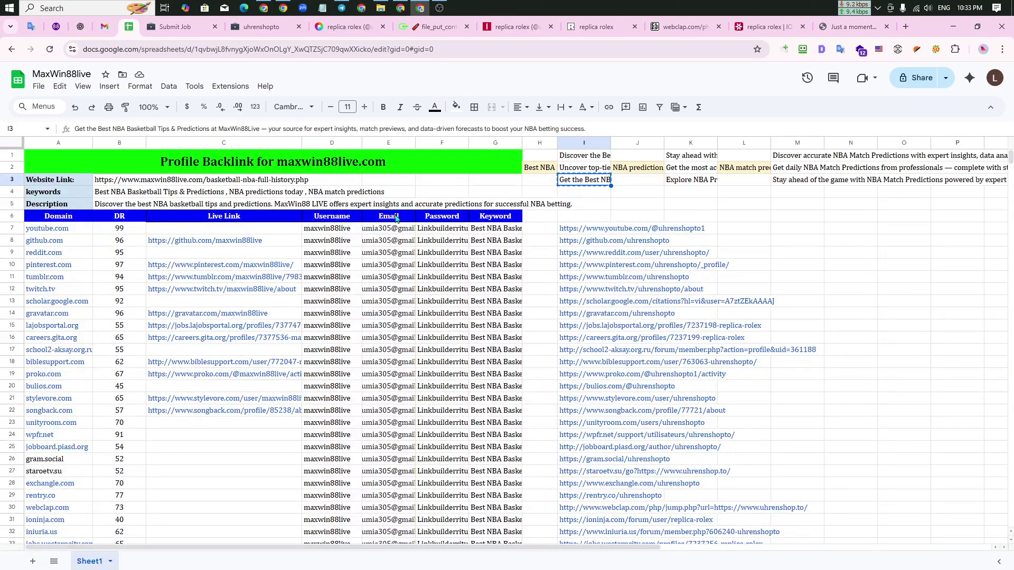
pyautogui.click(536, 168)
pyautogui.hotkey('ctrl', 'c')
pyautogui.click(179, 27)
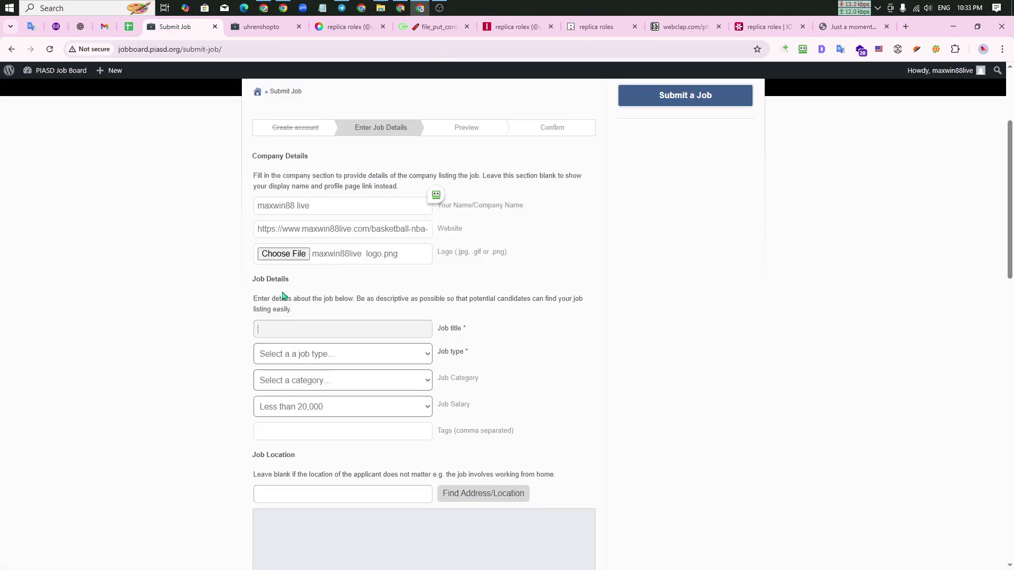
pyautogui.hotkey('ctrl', 'v')
# Set the job type to Internship.
pyautogui.scroll(-4, 176, 362)
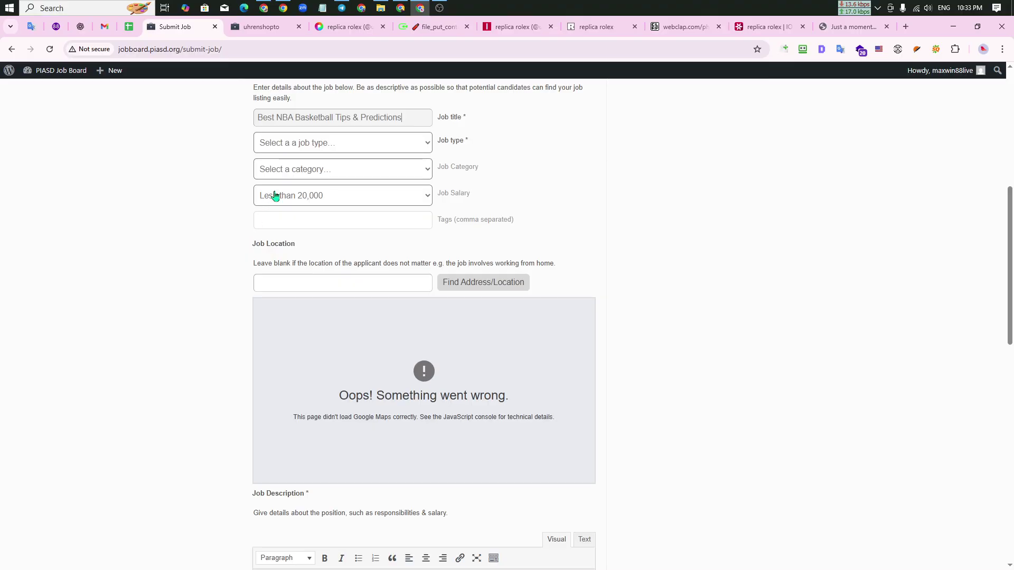
pyautogui.click(306, 144)
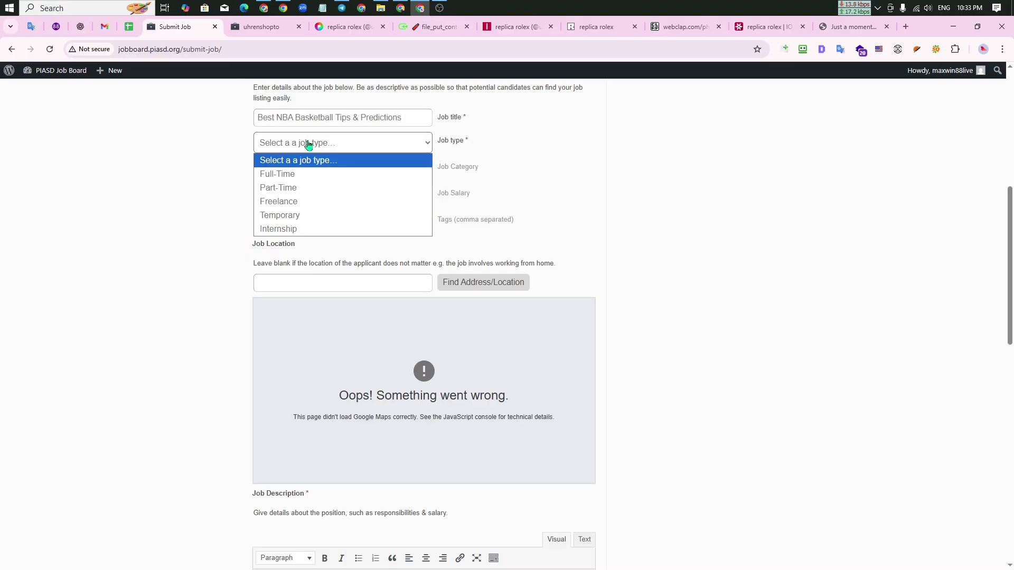
pyautogui.click(292, 232)
# Copy the "Get the Best NBA Basketball Tips & Predictions" description from cell I3 of the sheet into the Job Description editor.
pyautogui.scroll(-7, 179, 306)
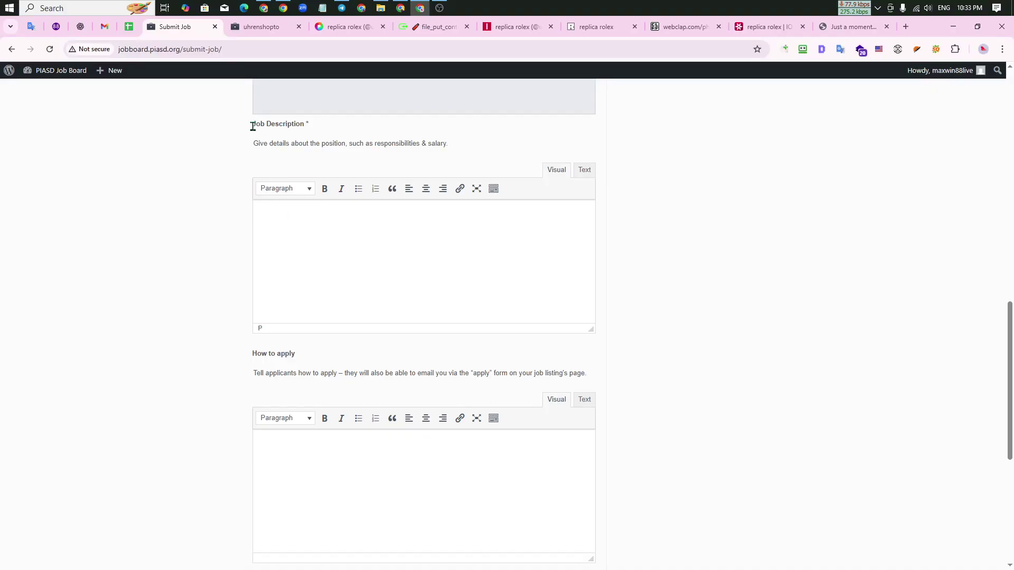
pyautogui.moveTo(252, 127); pyautogui.dragTo(318, 130)
pyautogui.click(317, 470)
pyautogui.click(128, 27)
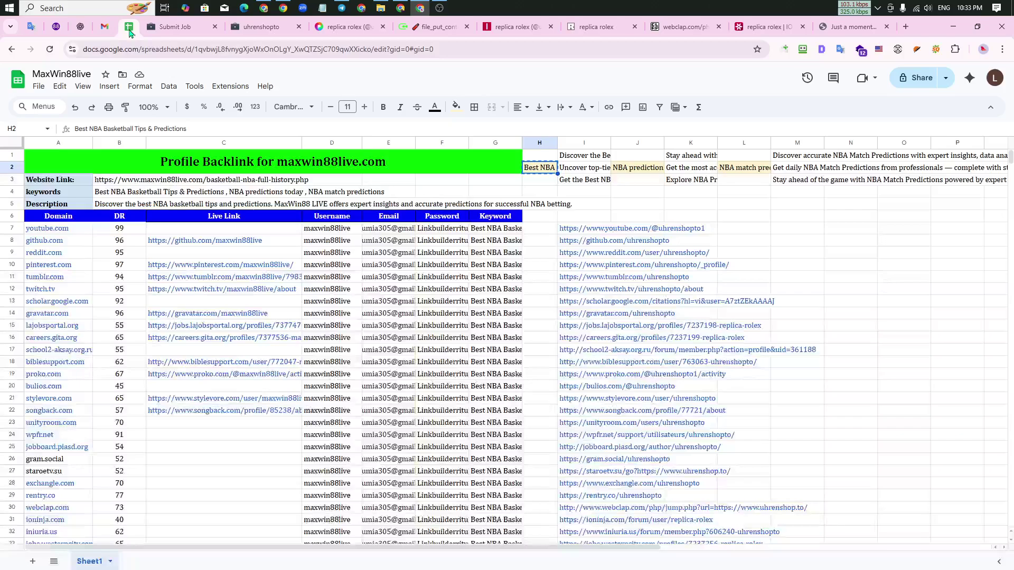
pyautogui.click(583, 180)
pyautogui.hotkey('ctrl', 'c')
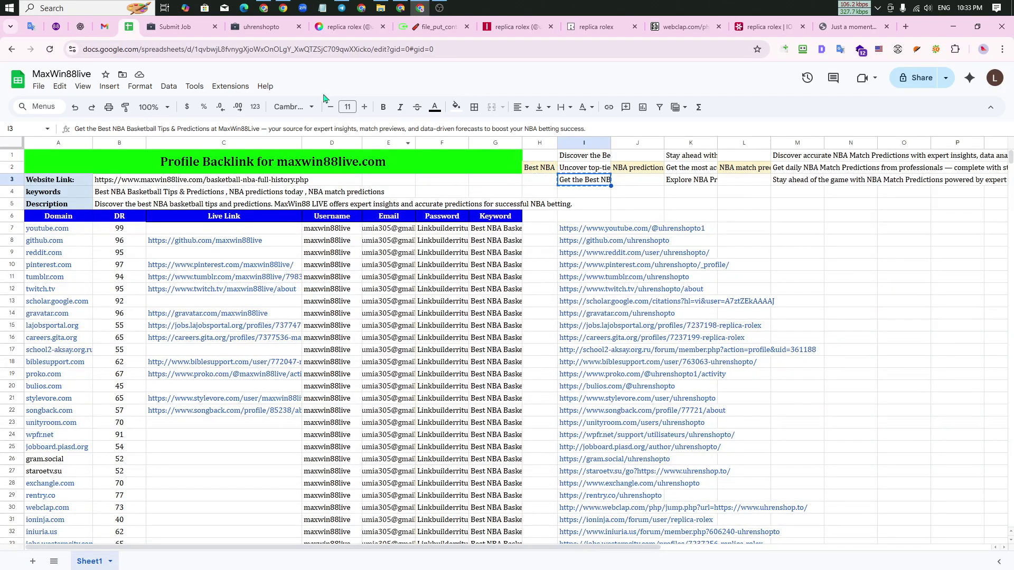
pyautogui.click(174, 27)
pyautogui.click(351, 299)
pyautogui.hotkey('ctrl', 'v')
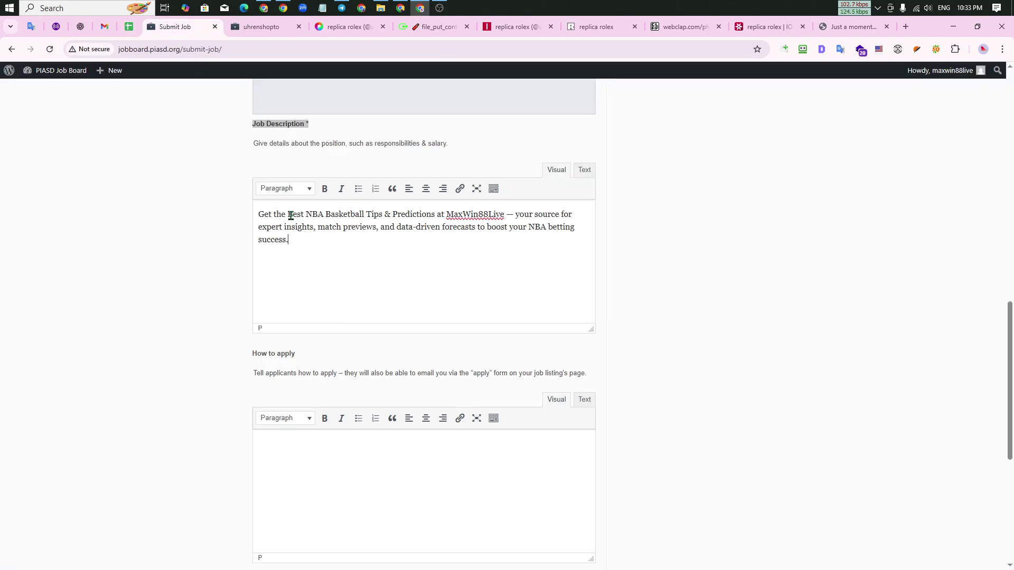
# Link "Best NBA Basketball Tips & Predictions" in the Job Description to the website URL from cell B3 of the sheet, and make it bold.
pyautogui.click(131, 28)
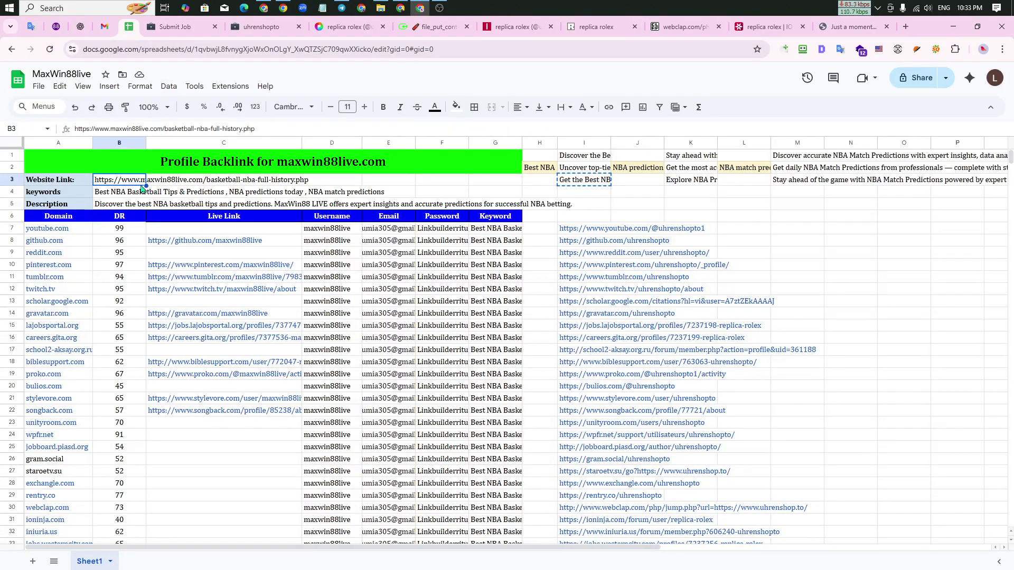
pyautogui.click(174, 26)
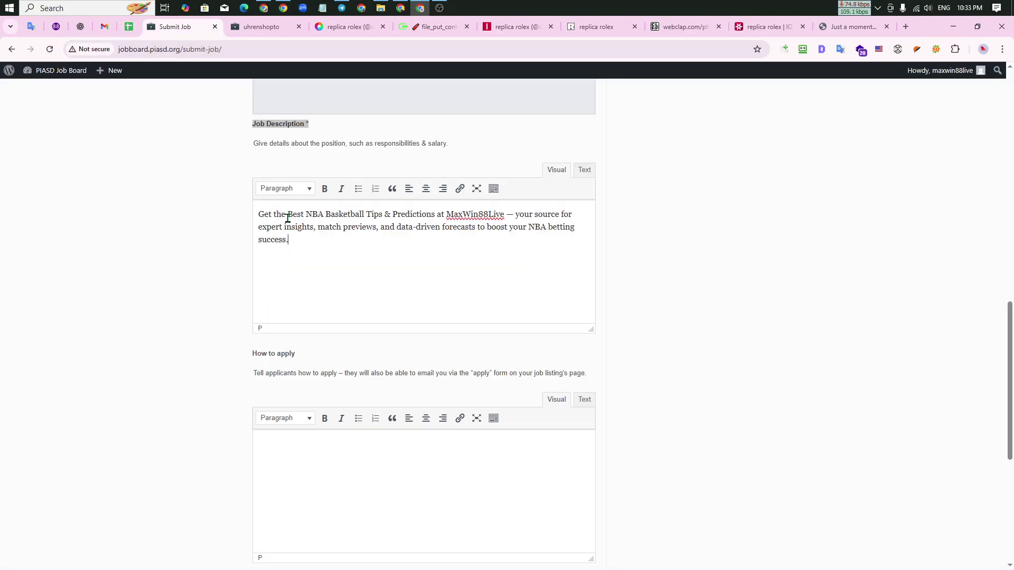
pyautogui.moveTo(287, 217); pyautogui.dragTo(435, 215)
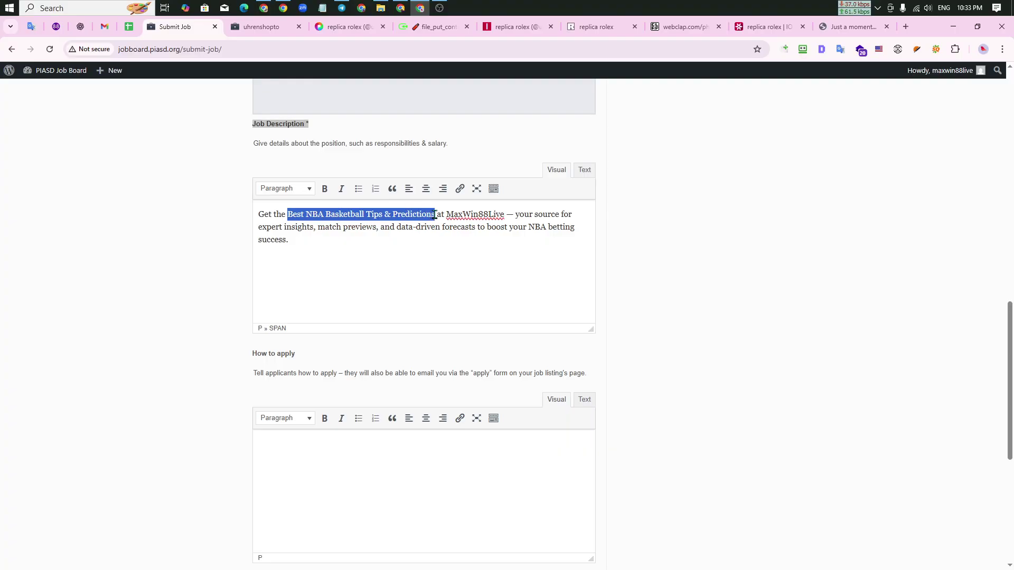
pyautogui.click(459, 189)
pyautogui.hotkey('ctrl', 'v')
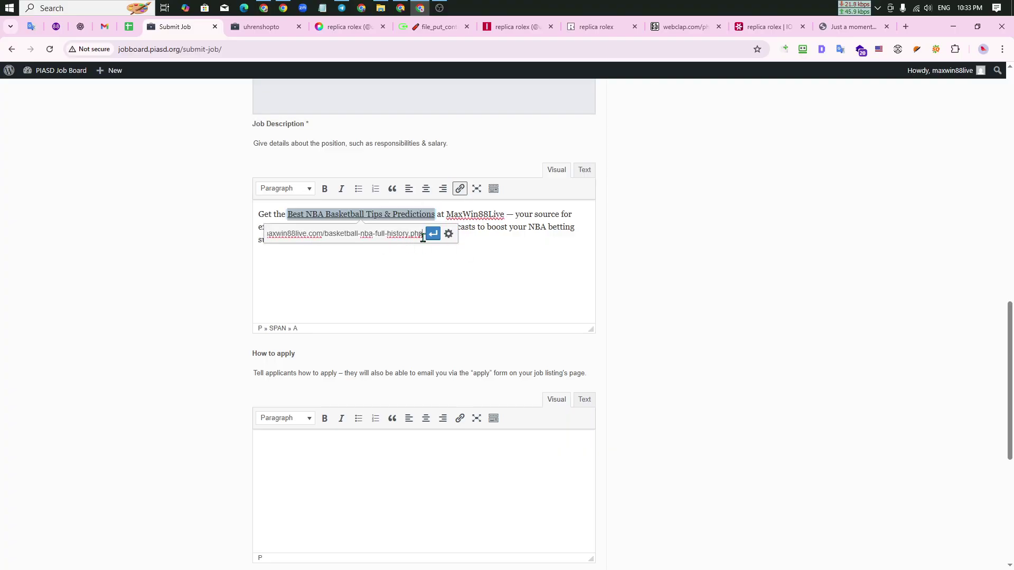
pyautogui.click(433, 234)
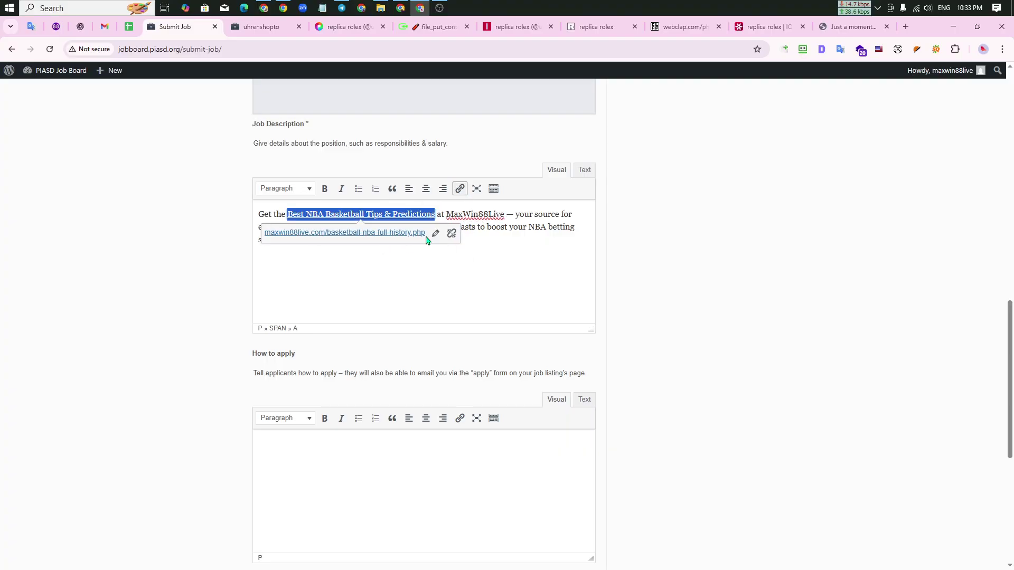
pyautogui.click(325, 189)
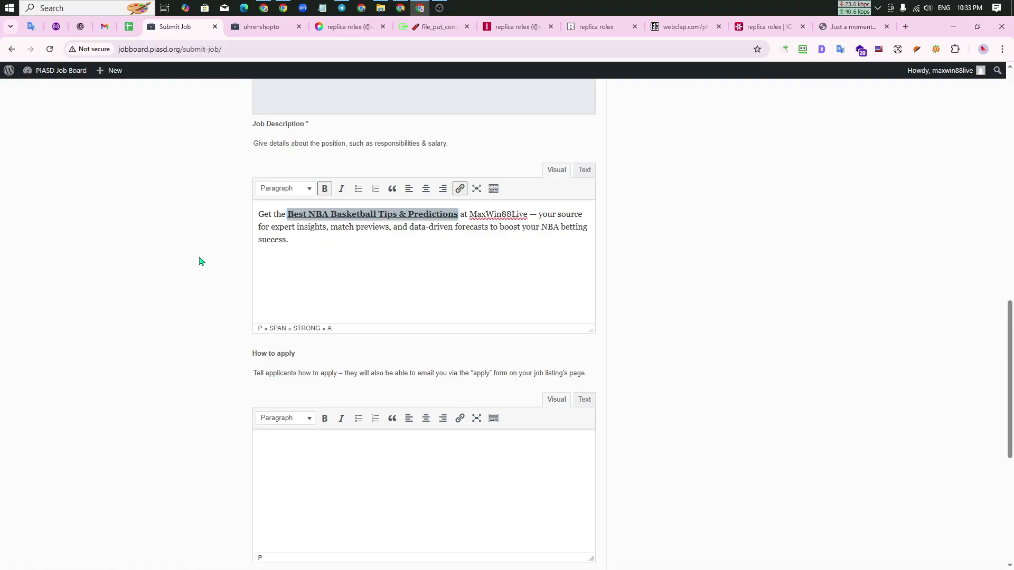
pyautogui.click(308, 288)
# Check the filled-in job details and submit them to continue to the listing preview.
pyautogui.scroll(-4, 236, 326)
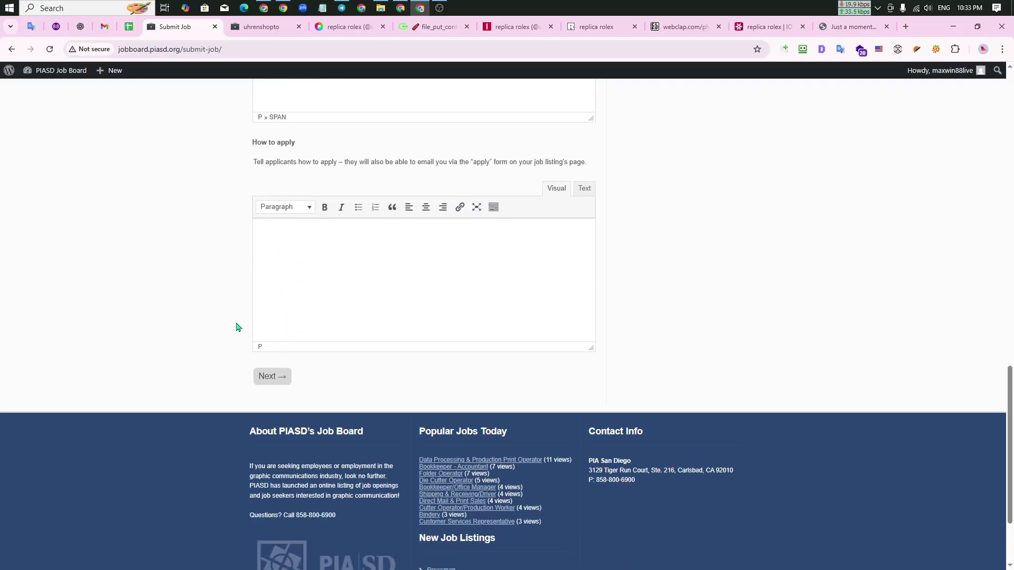
pyautogui.scroll(15, 682, 394)
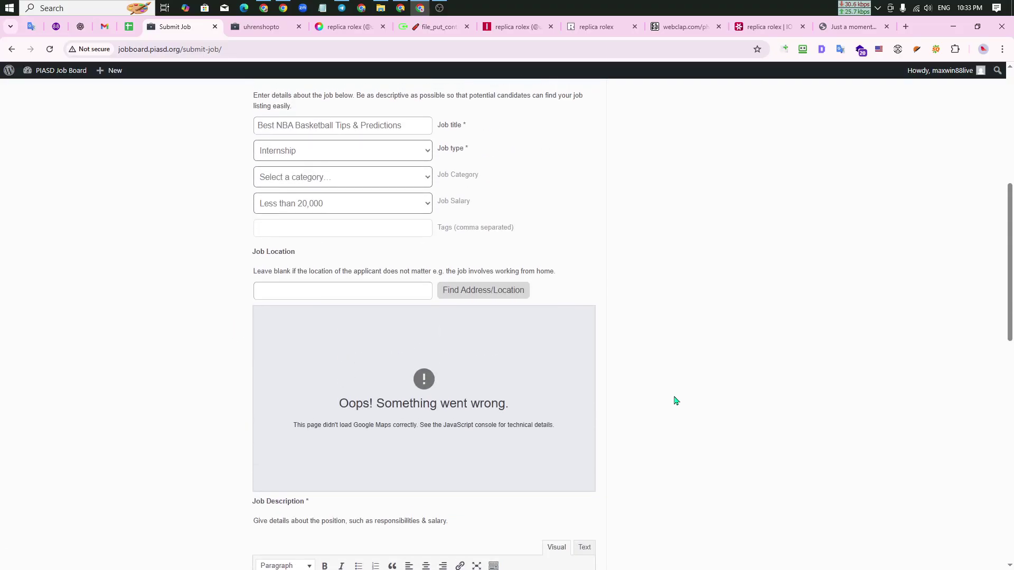
pyautogui.scroll(-11, 303, 448)
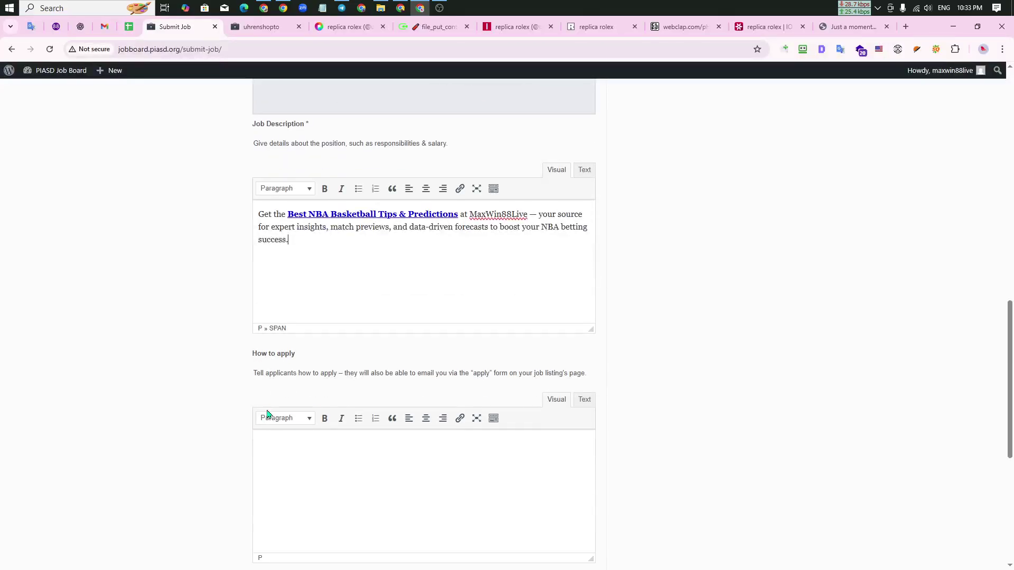
pyautogui.scroll(-5, 268, 484)
pyautogui.click(272, 324)
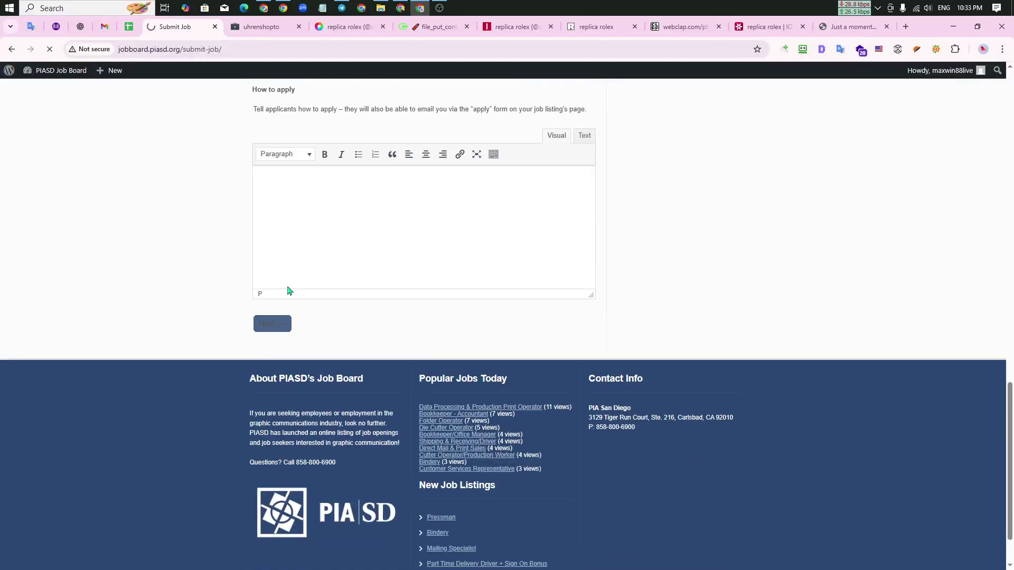
# Review the preview of the Best NBA Basketball Tips & Predictions listing, then confirm the submission and continue to the job page.
pyautogui.click(261, 27)
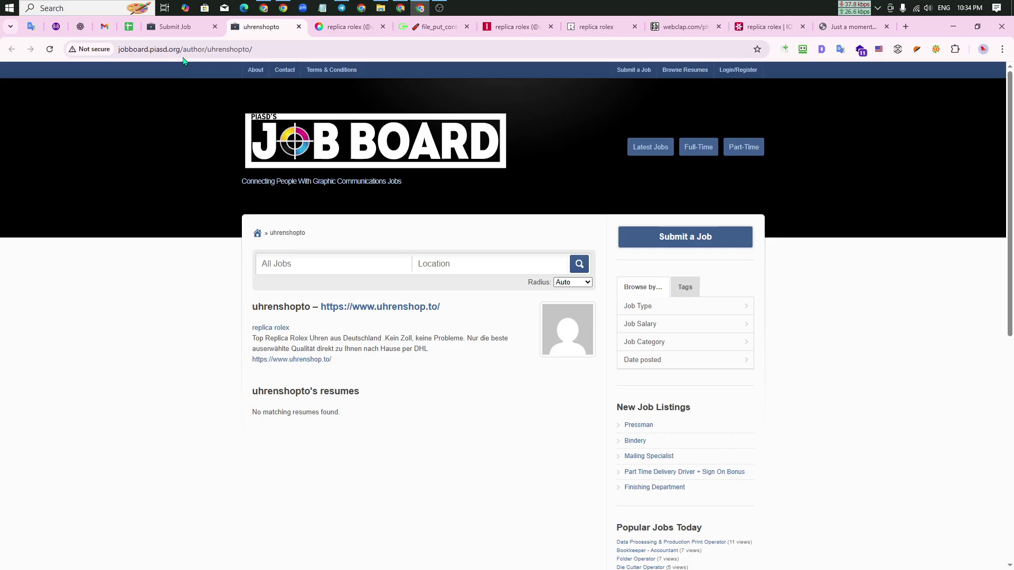
pyautogui.click(176, 26)
pyautogui.scroll(-3, 322, 344)
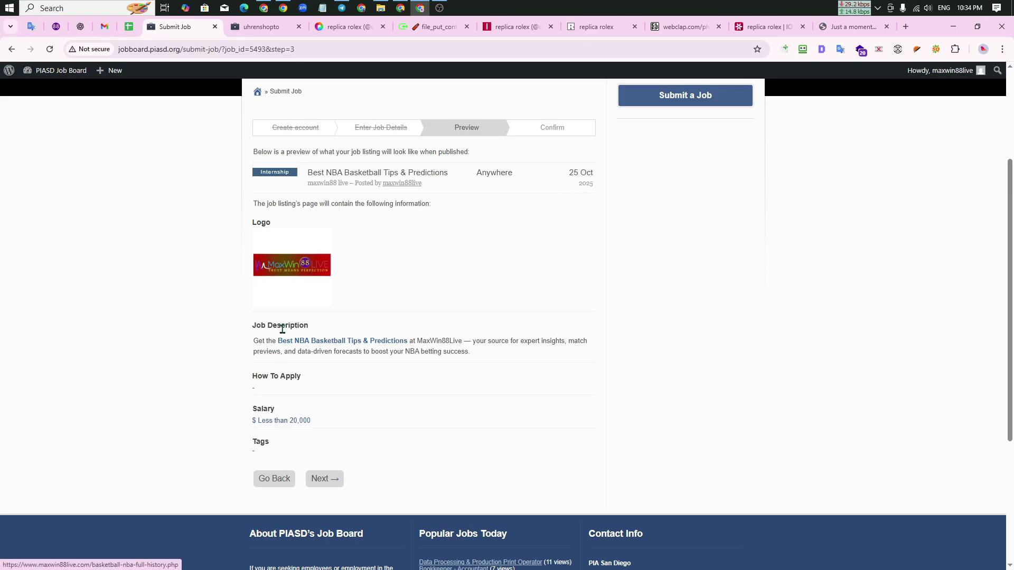
pyautogui.scroll(-2, 317, 346)
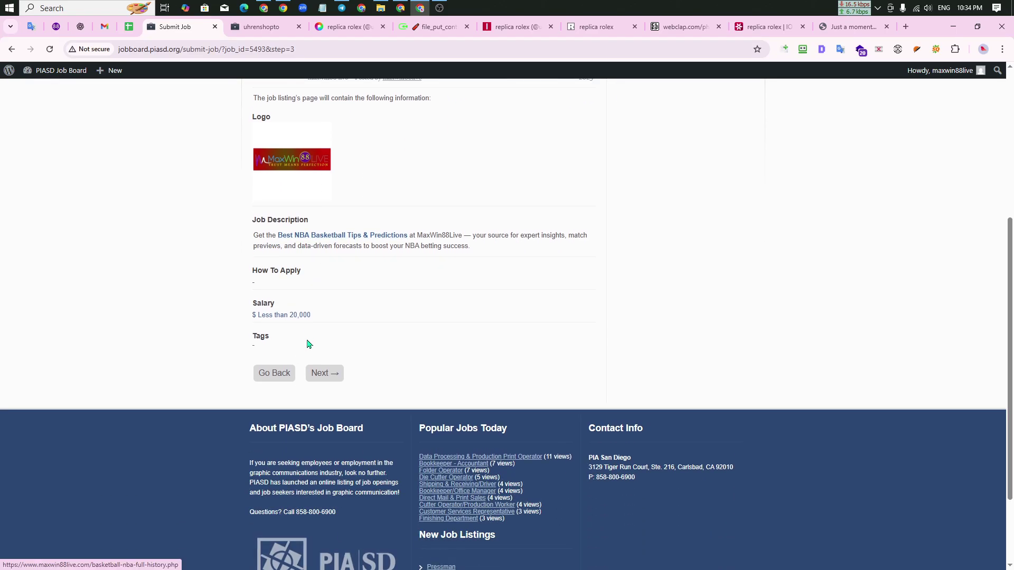
pyautogui.scroll(4, 343, 341)
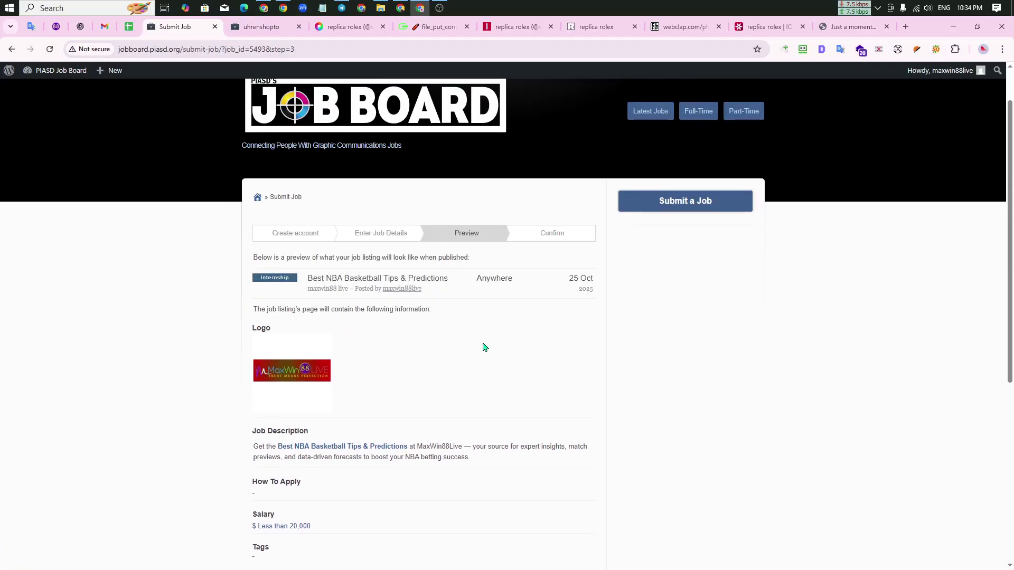
pyautogui.scroll(-5, 277, 358)
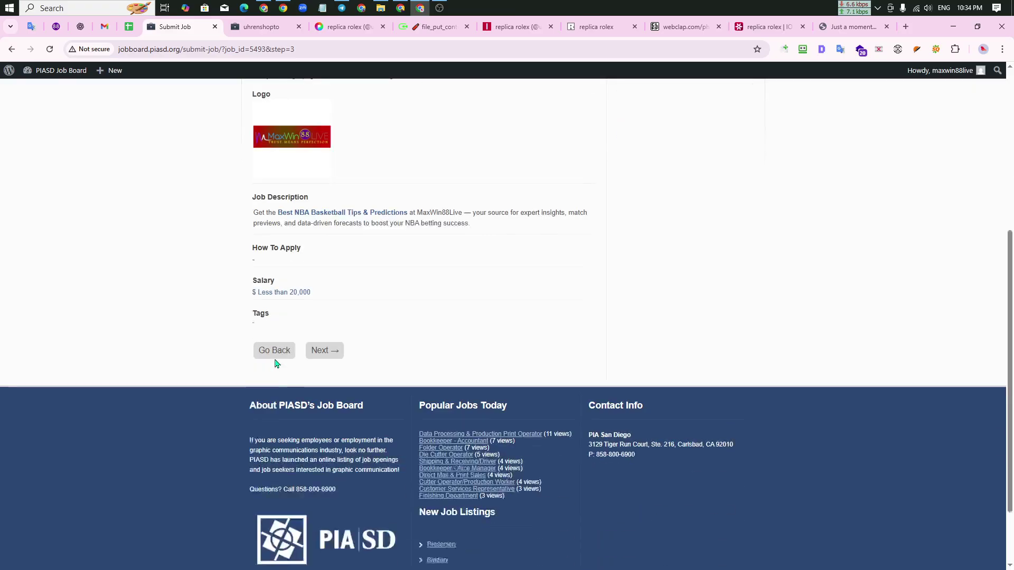
pyautogui.click(319, 323)
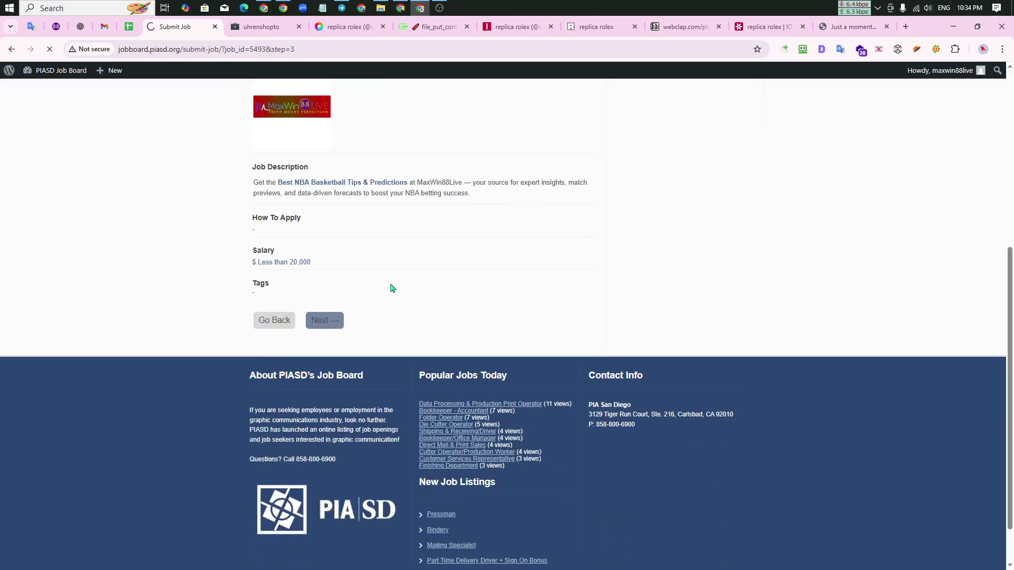
pyautogui.scroll(-3, 370, 388)
pyautogui.scroll(-3, 389, 403)
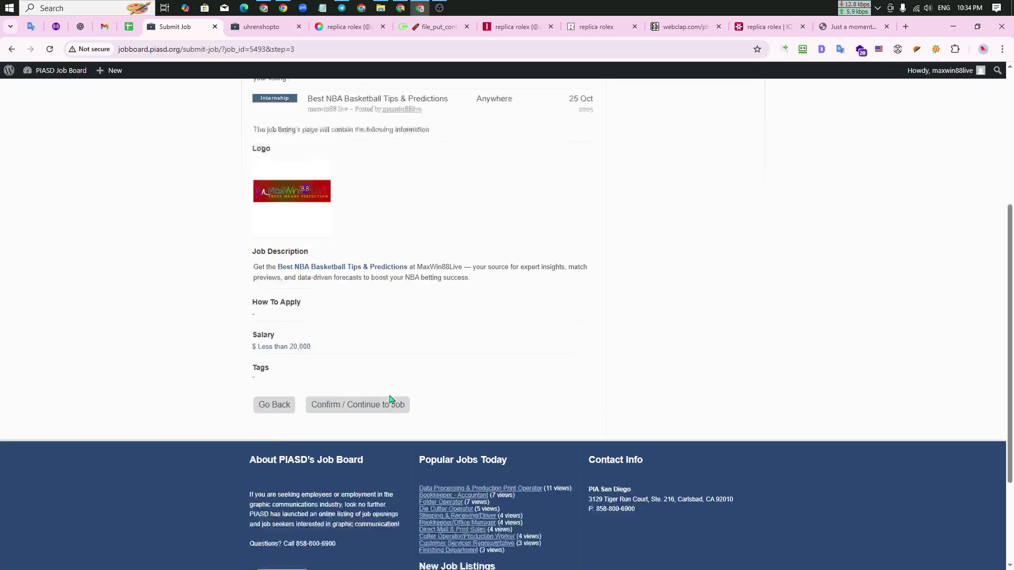
pyautogui.click(363, 331)
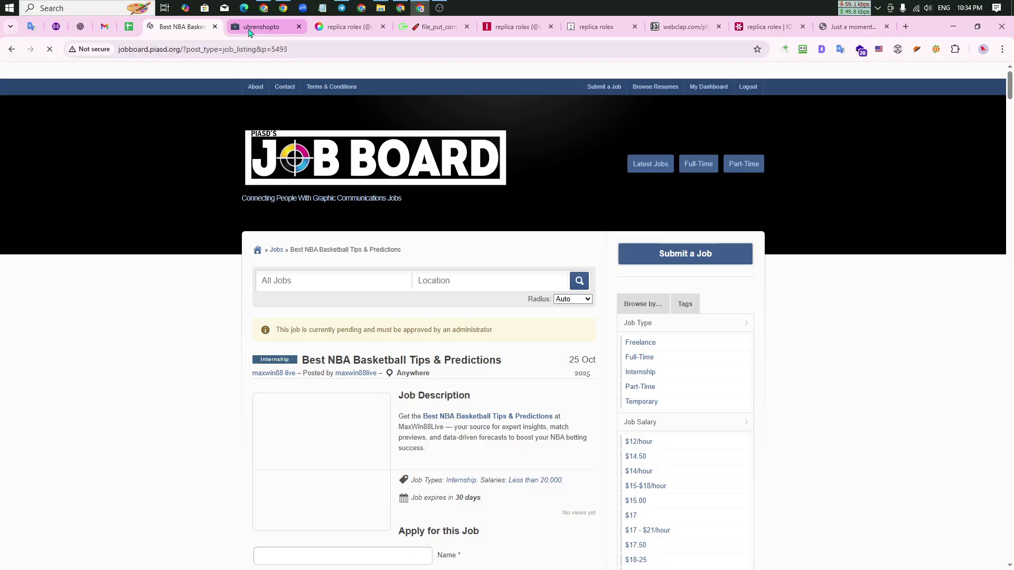
# Copy the submitted job listing's URL and open it in the other browser window to check its public visibility.
pyautogui.click(249, 30)
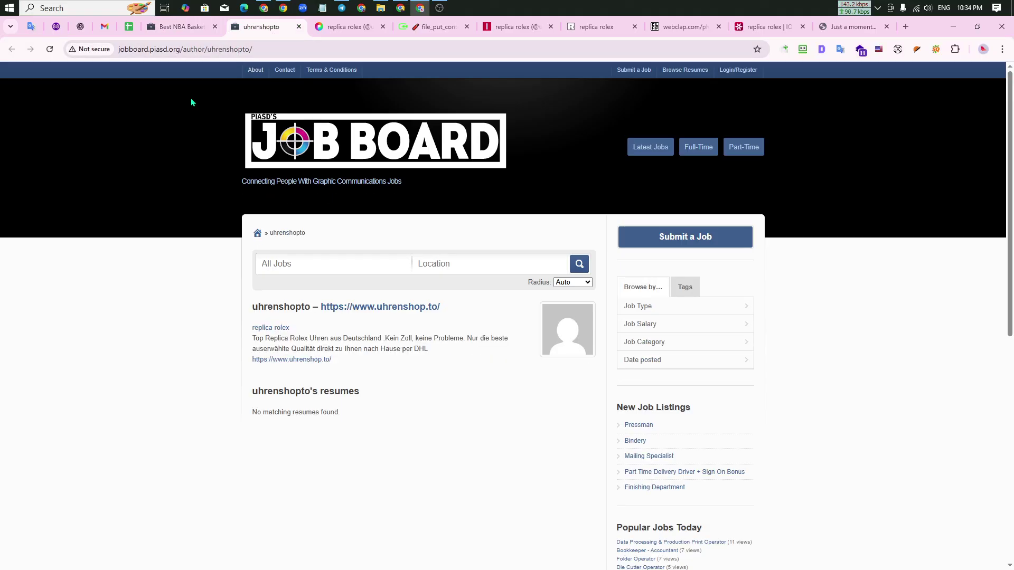
pyautogui.click(174, 27)
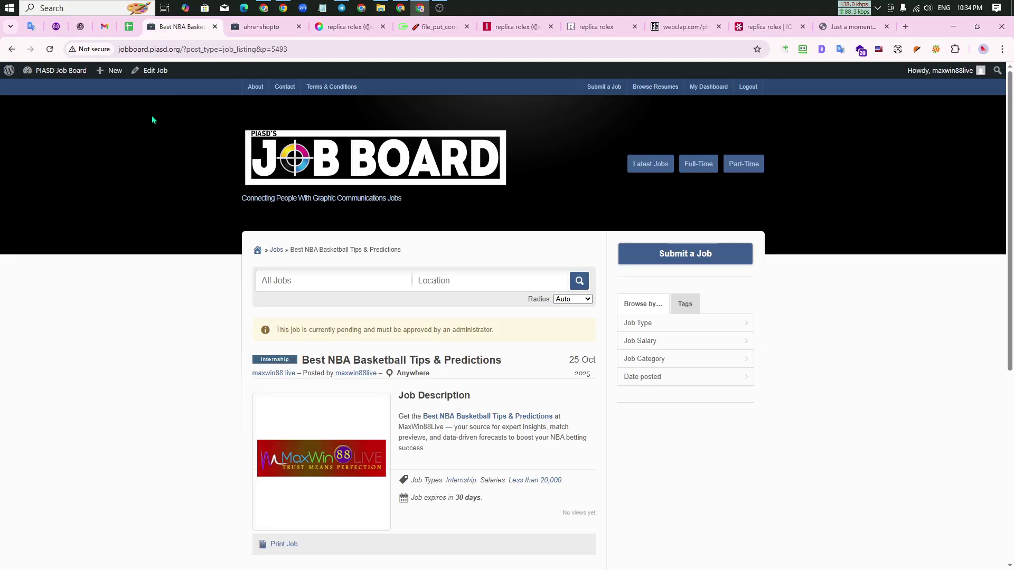
pyautogui.scroll(-3, 195, 362)
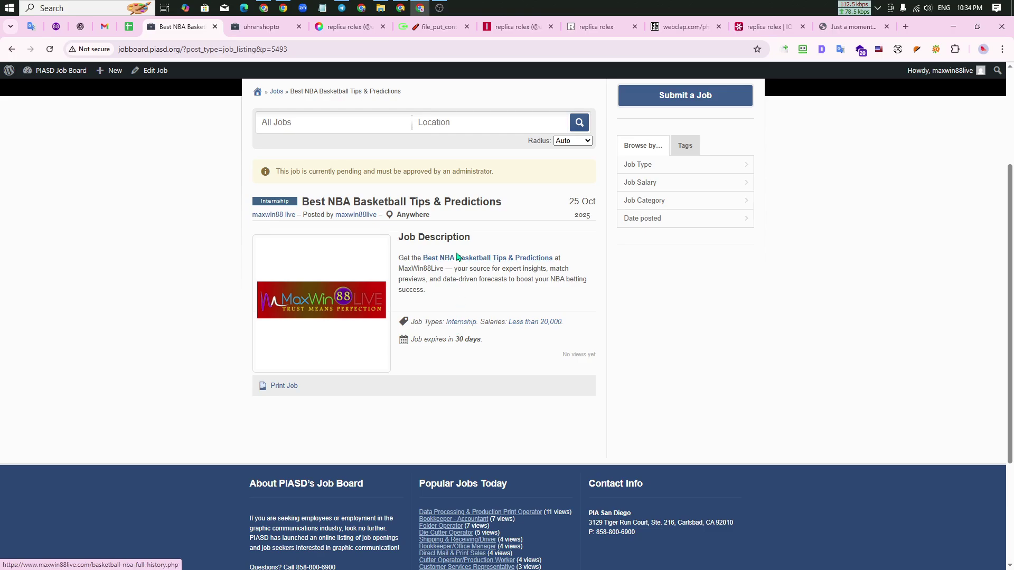
pyautogui.click(294, 49)
pyautogui.hotkey('ctrl', 'c')
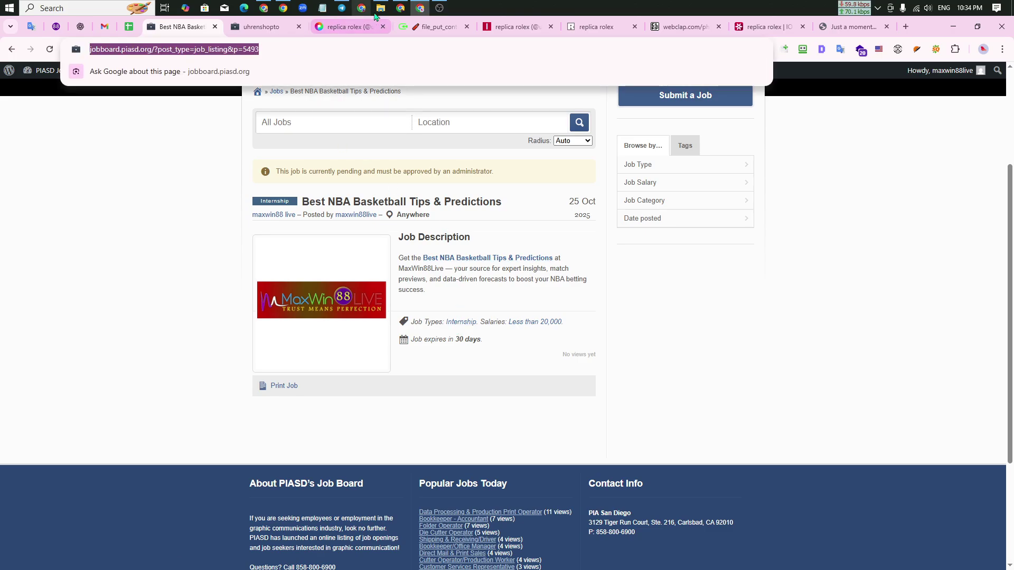
pyautogui.click(401, 8)
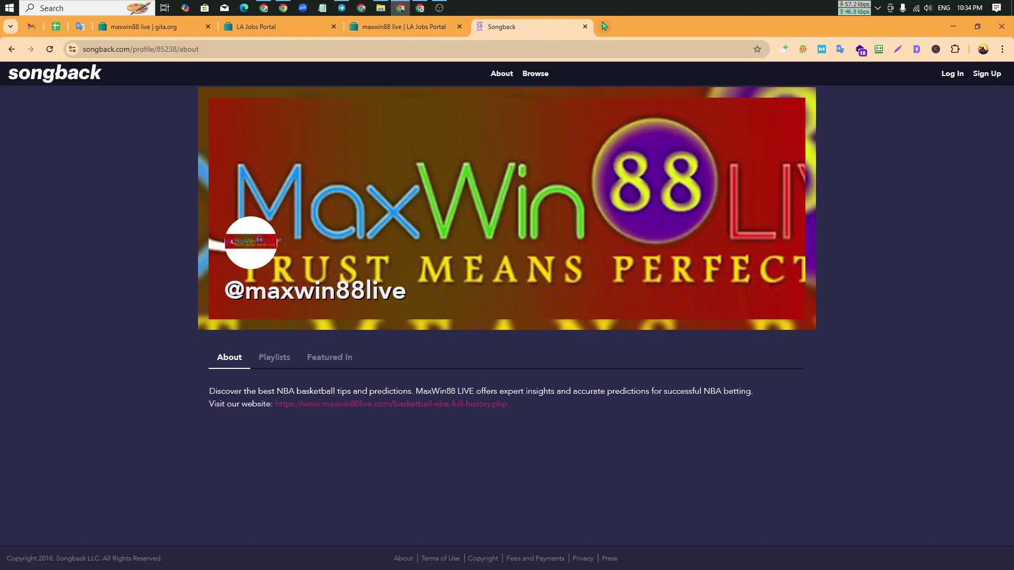
pyautogui.click(603, 26)
pyautogui.hotkey('ctrl', 'v')
pyautogui.press('Return')
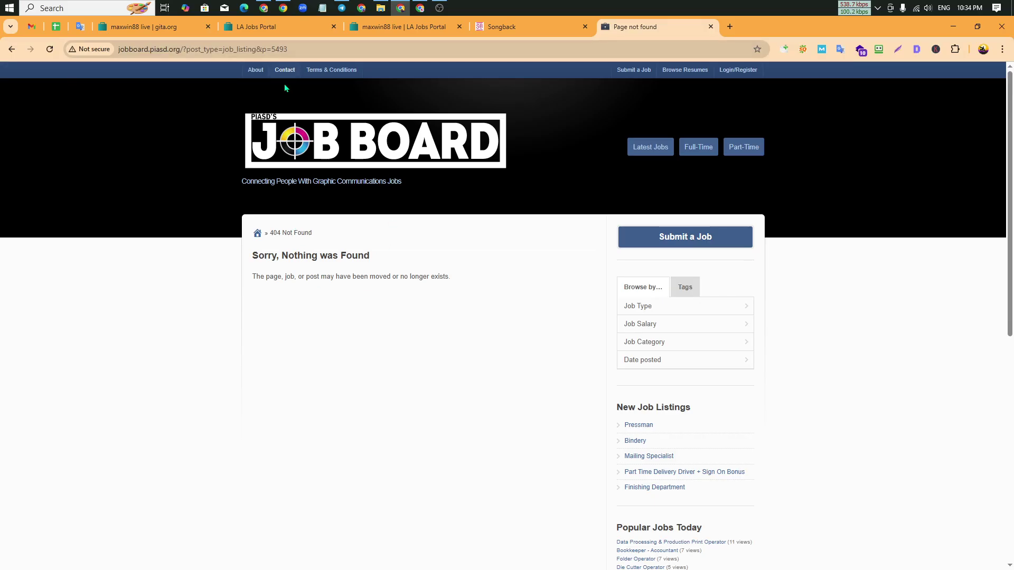
# Return to the logged-in job listing page and read the notice above the job title about its status.
pyautogui.click(420, 8)
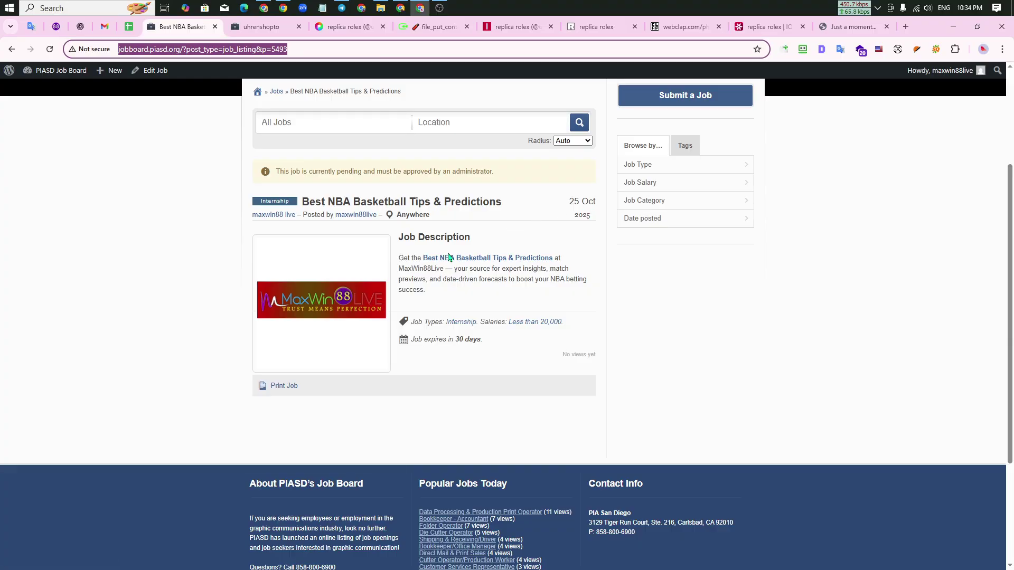
pyautogui.scroll(2, 402, 274)
pyautogui.moveTo(275, 277); pyautogui.dragTo(489, 276)
pyautogui.scroll(-1, 639, 357)
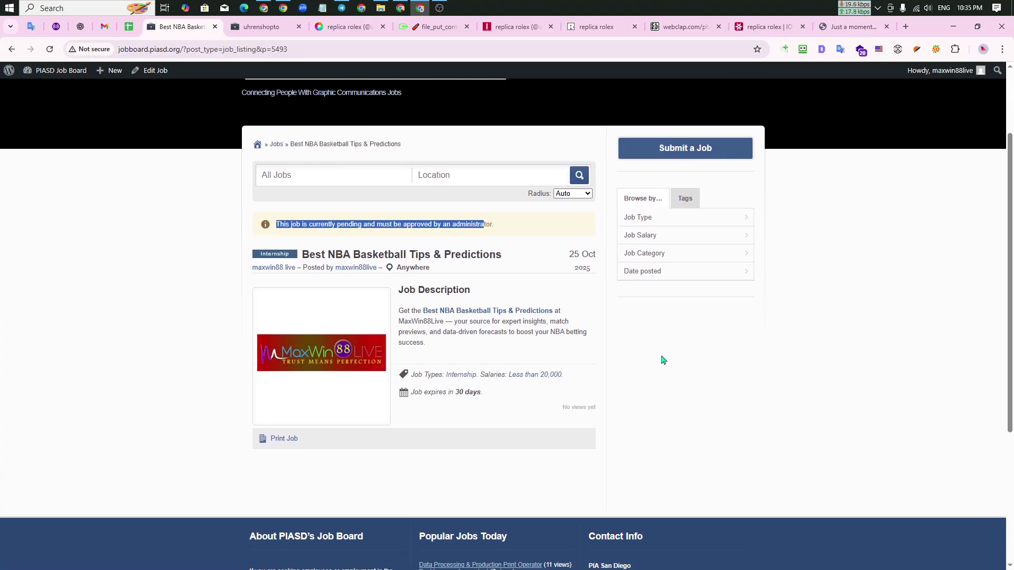
pyautogui.click(680, 345)
pyautogui.scroll(2, 655, 364)
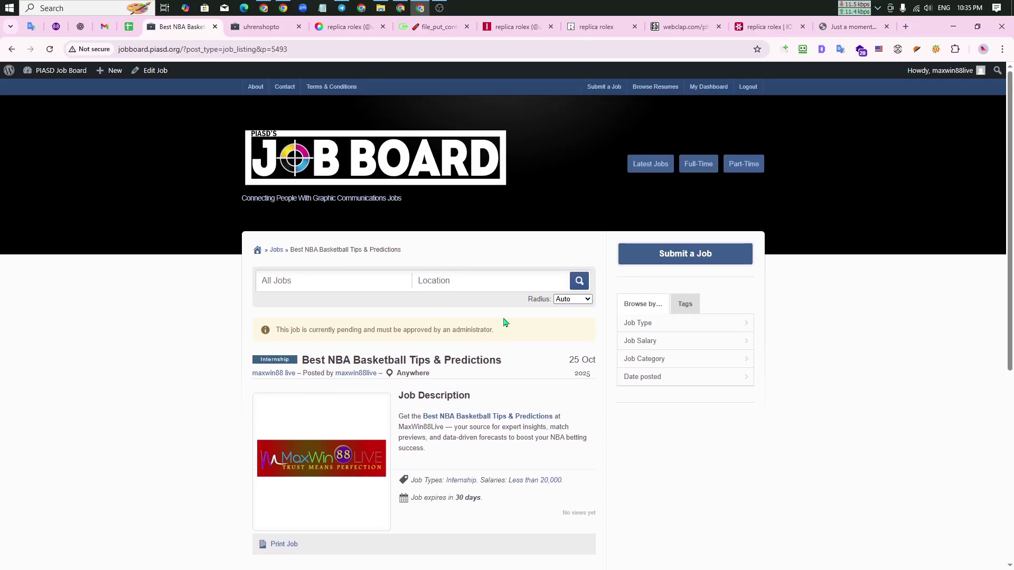
# Open the maxwin88live author page on the job board and compare it with the uhrenshopto reference profile.
pyautogui.click(714, 88)
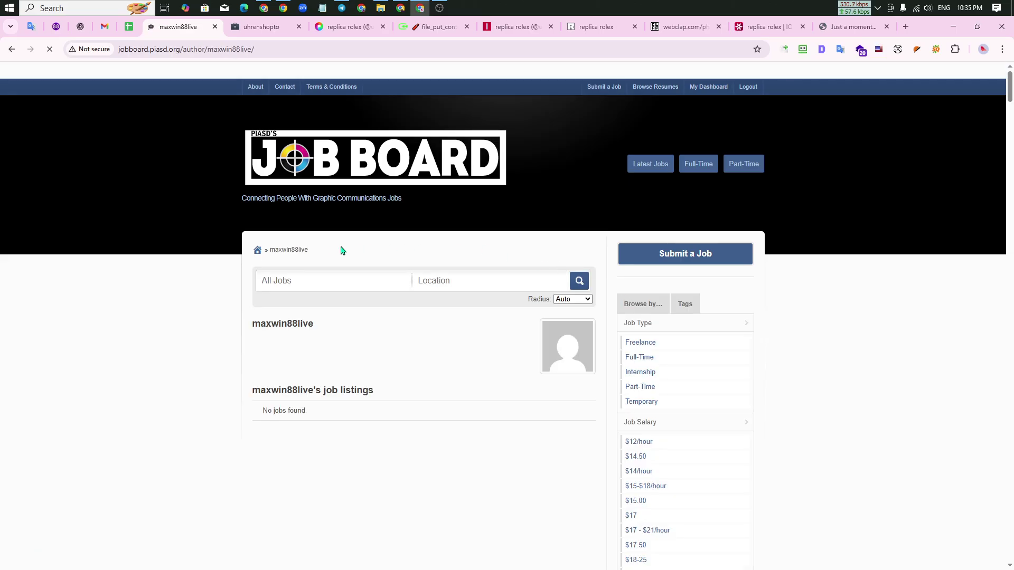
pyautogui.moveTo(253, 325); pyautogui.dragTo(331, 329)
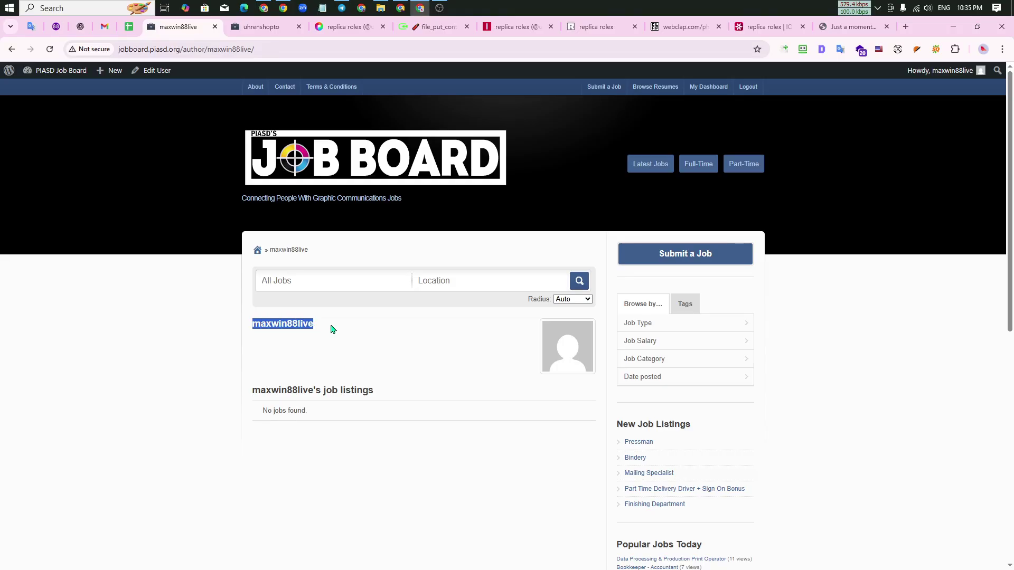
pyautogui.click(284, 365)
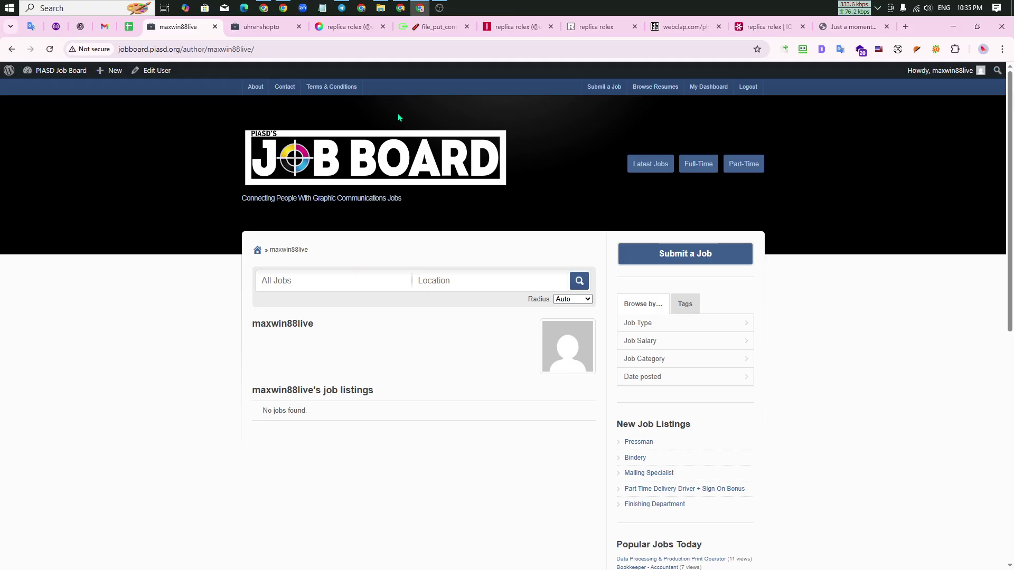
pyautogui.click(264, 28)
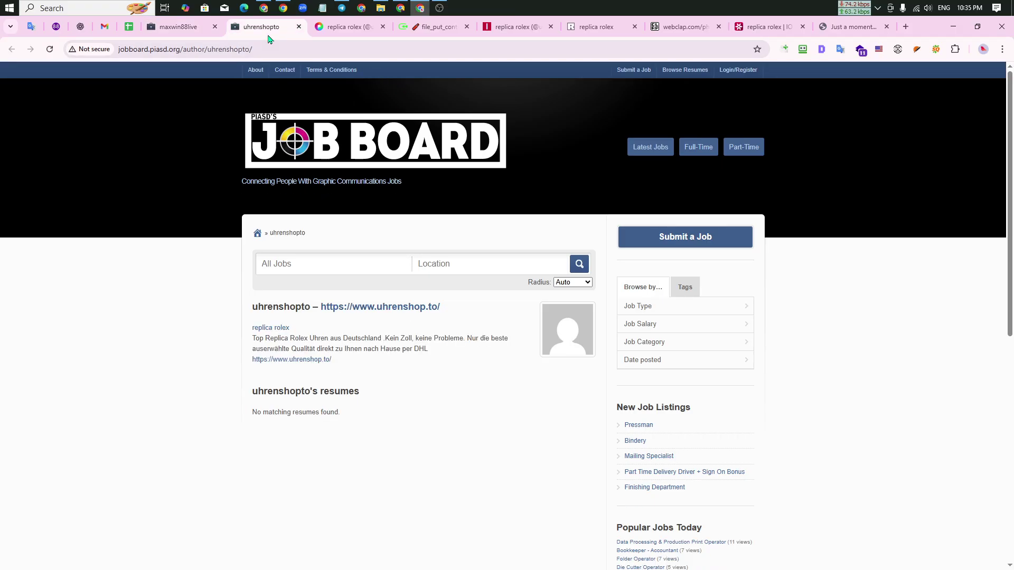
pyautogui.click(186, 30)
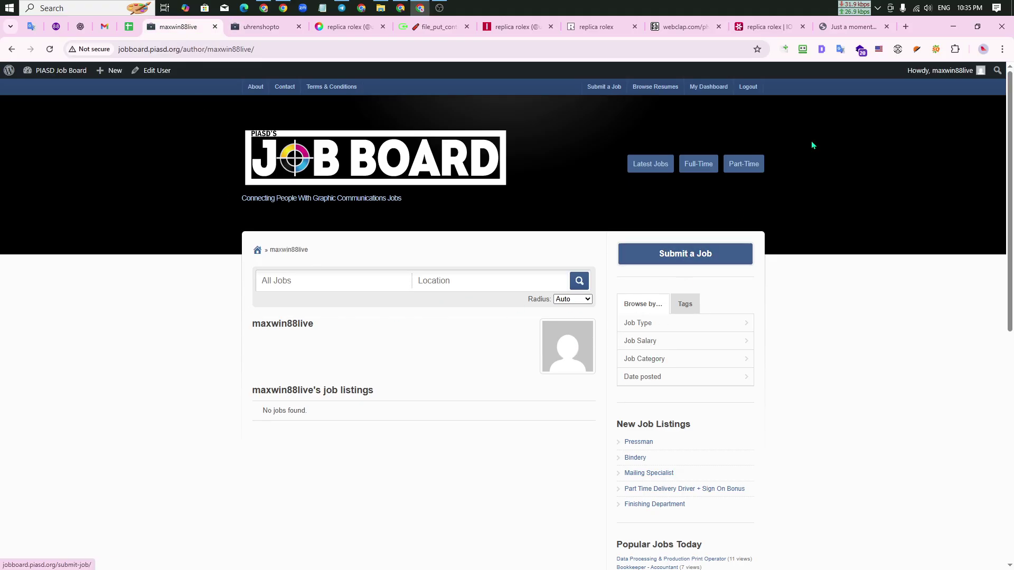
# Switch to Gmail and open the PIASD Job Board account e-mail in the spam folder.
pyautogui.click(105, 27)
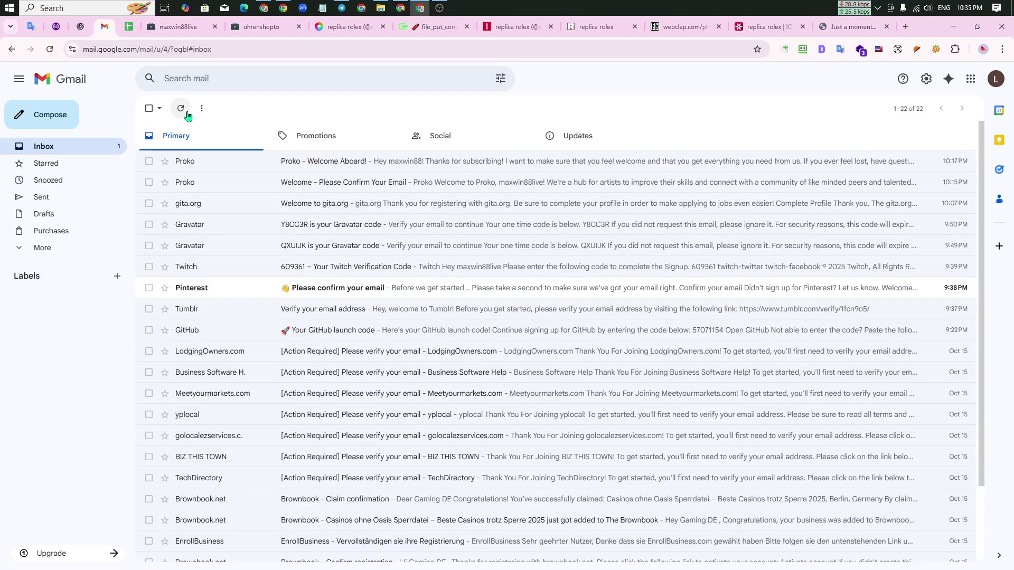
pyautogui.click(43, 248)
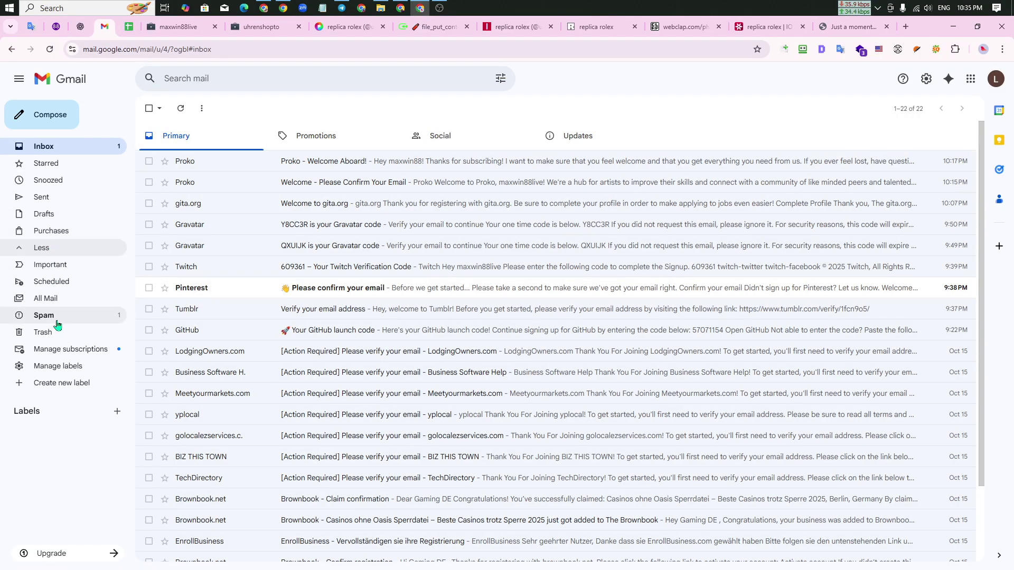
pyautogui.click(72, 315)
pyautogui.click(235, 193)
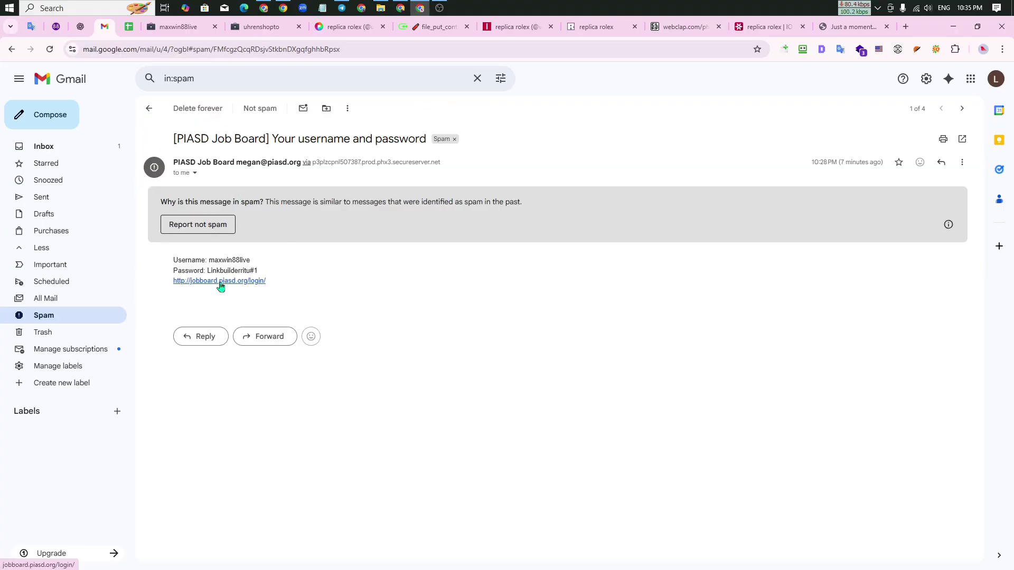
# Leave the spam e-mail for the inbox, return to the job board and open the account's profile for editing.
pyautogui.click(53, 147)
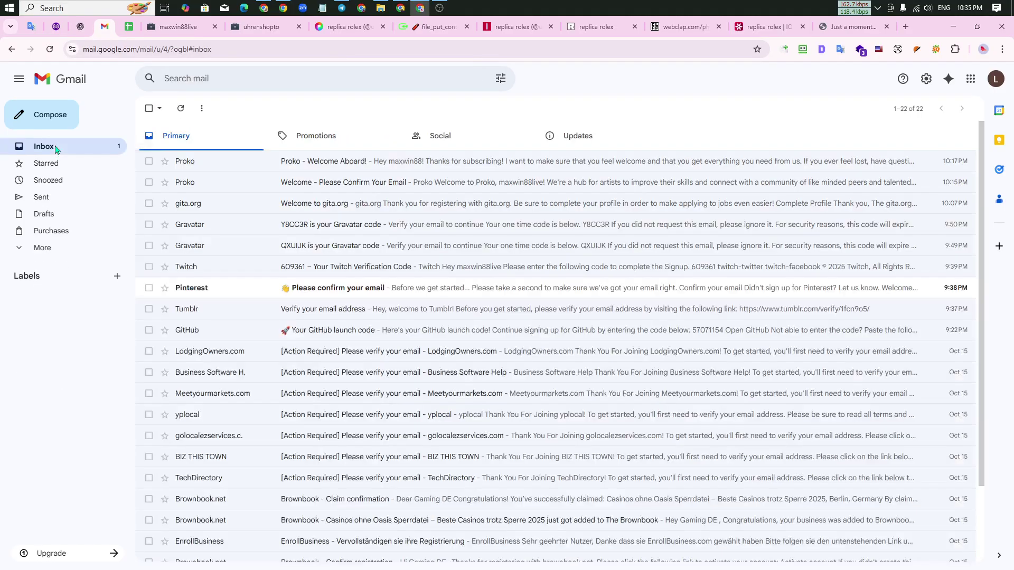
pyautogui.click(178, 27)
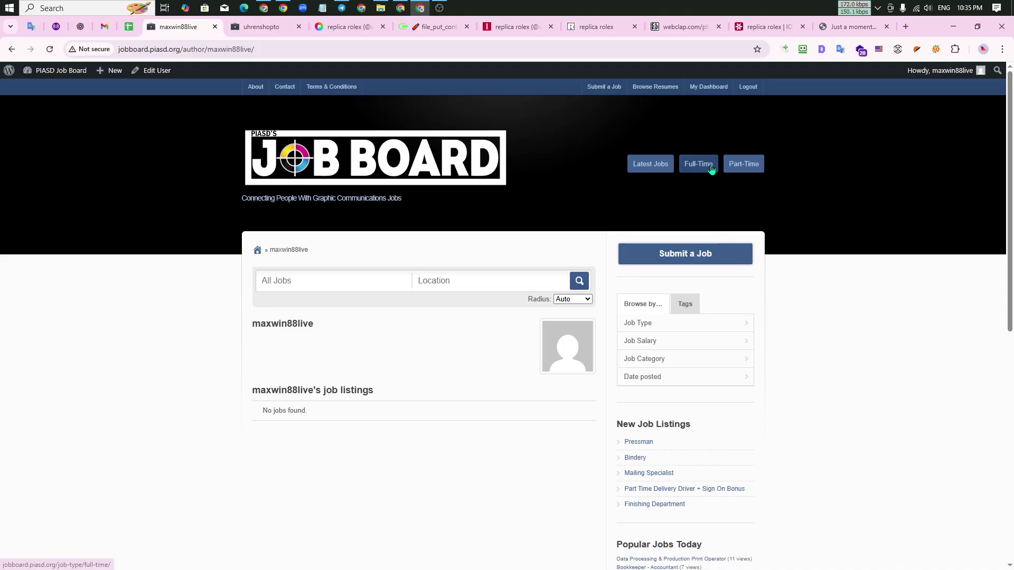
pyautogui.click(699, 88)
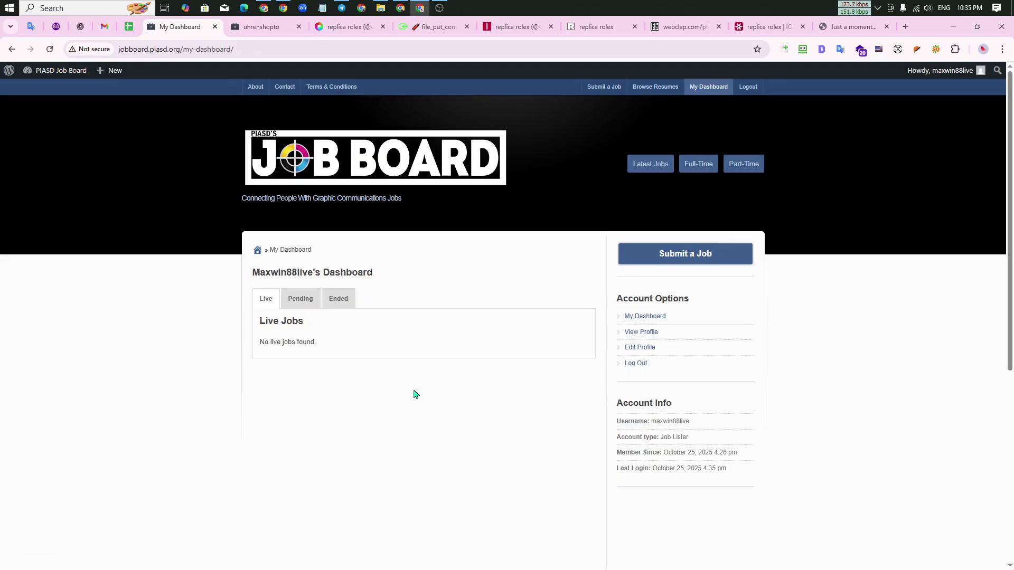
pyautogui.click(639, 347)
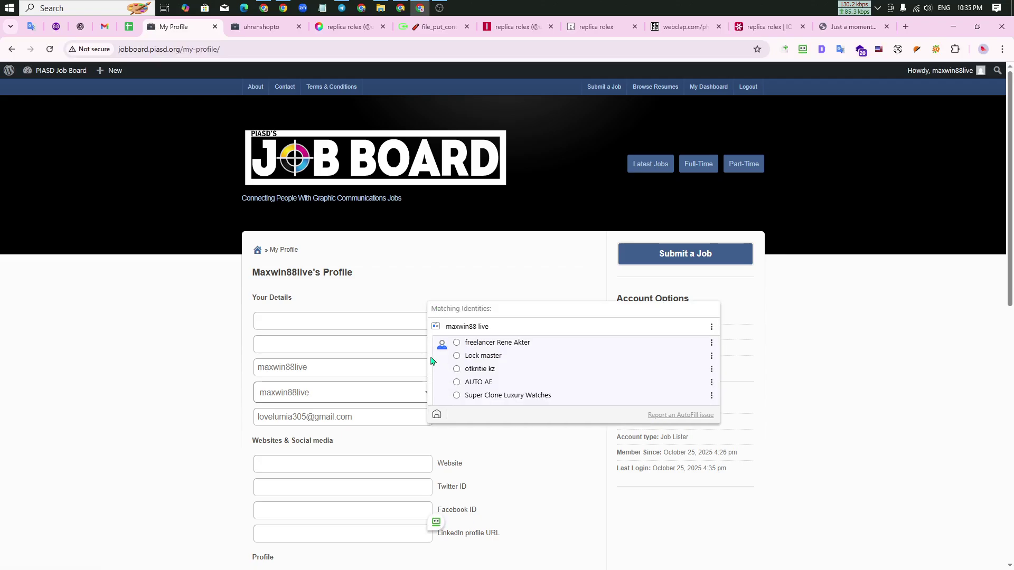
# Fill in the profile's first name, last name, nickname and website from the saved maxwin88 live identity.
pyautogui.scroll(-3, 437, 357)
pyautogui.click(436, 151)
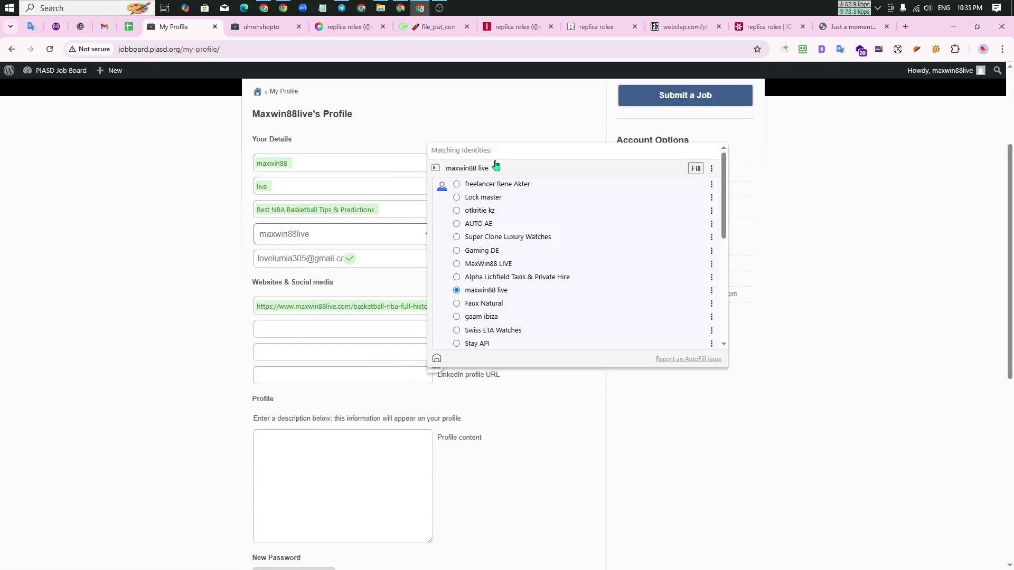
pyautogui.click(494, 166)
# Copy the "Get the Best NBA Basketball Tips & Predictions" description from cell I3 of the MaxWin88live sheet into the profile content.
pyautogui.scroll(-5, 346, 405)
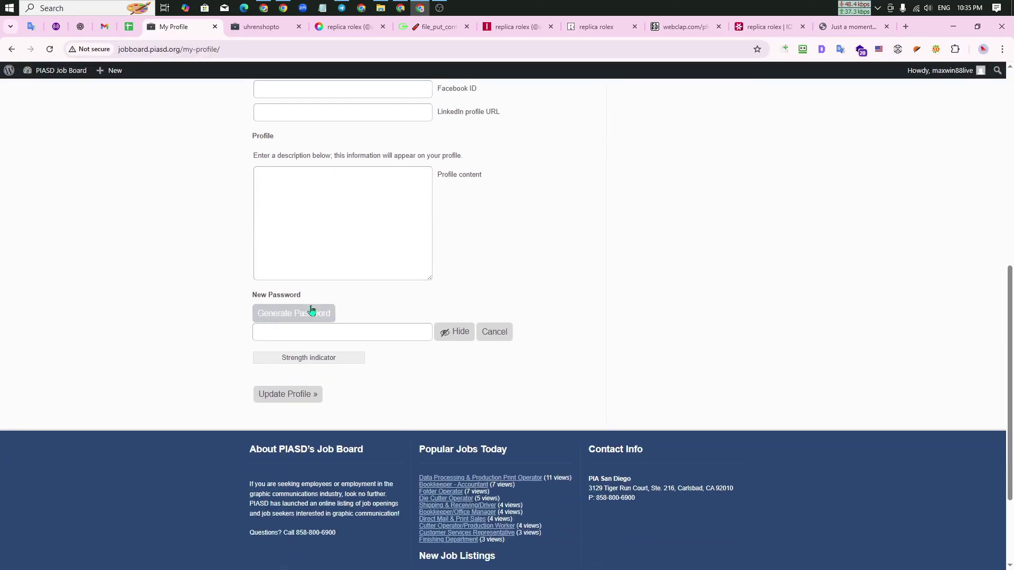
pyautogui.click(128, 26)
pyautogui.click(585, 181)
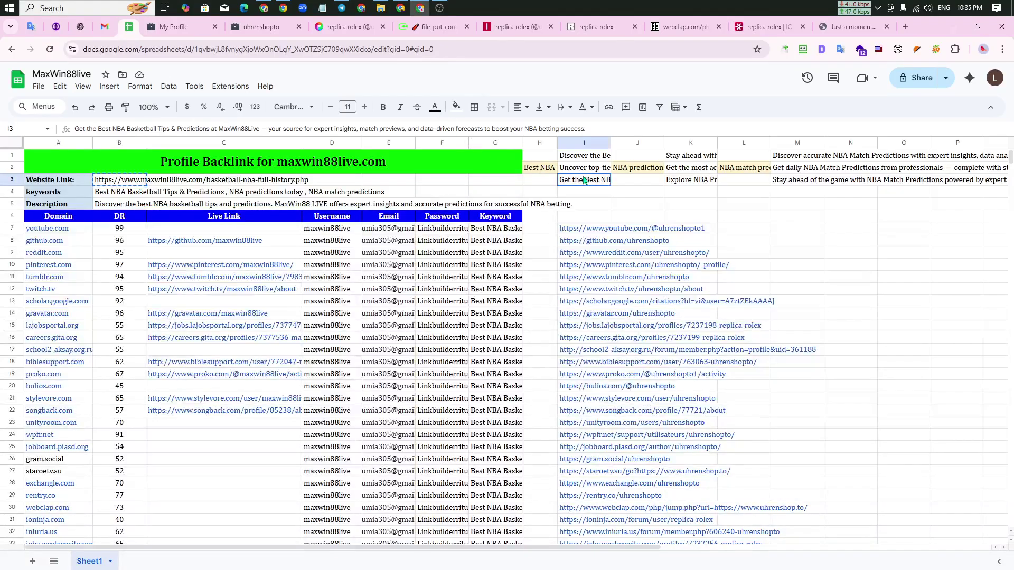
pyautogui.hotkey('ctrl', 'c')
pyautogui.click(175, 26)
pyautogui.click(311, 226)
pyautogui.hotkey('ctrl', 'v')
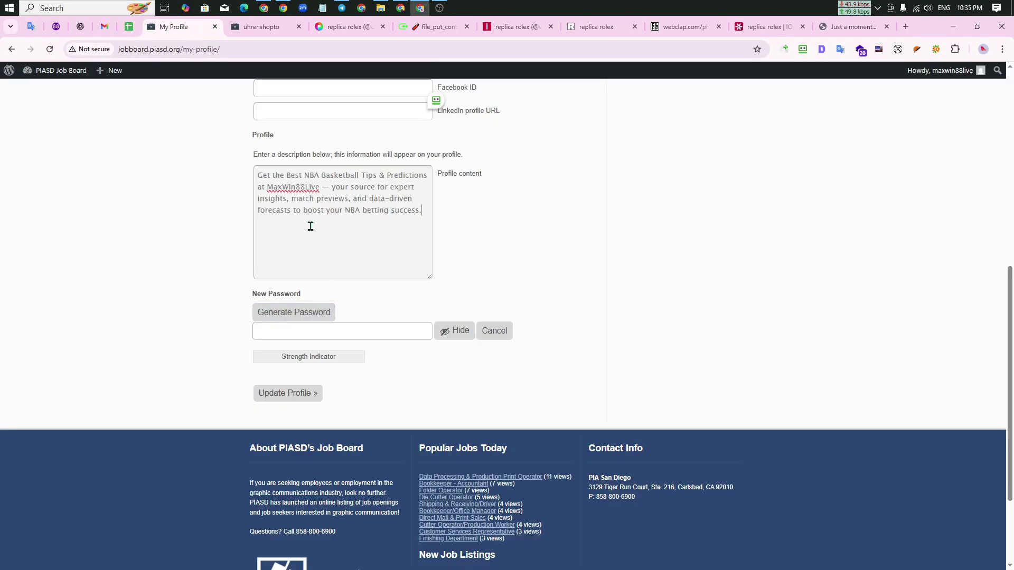
pyautogui.click(174, 262)
pyautogui.scroll(6, 153, 275)
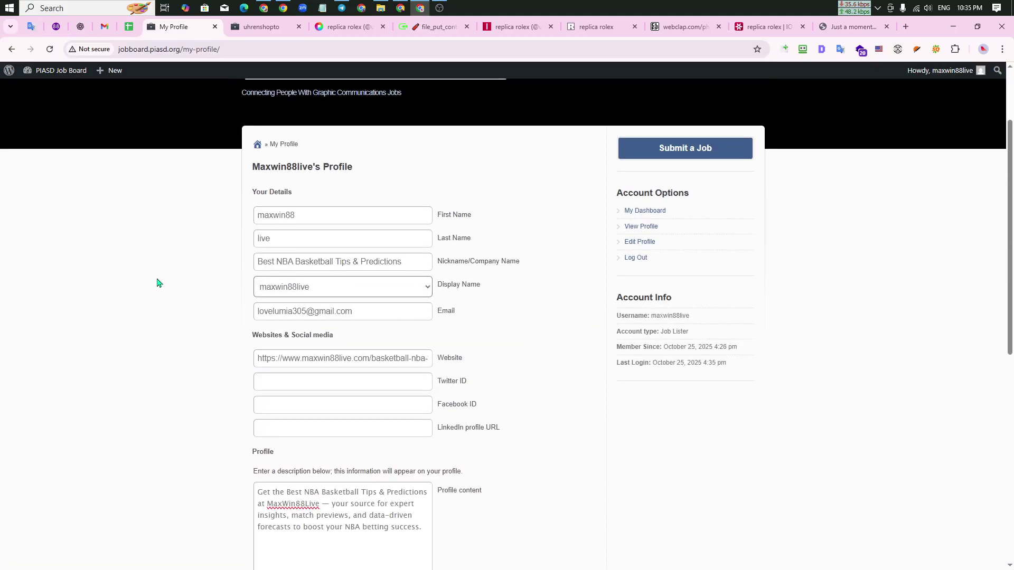
# Copy the account password from the backlink sheet and paste it into the profile's new password field.
pyautogui.scroll(-6, 222, 296)
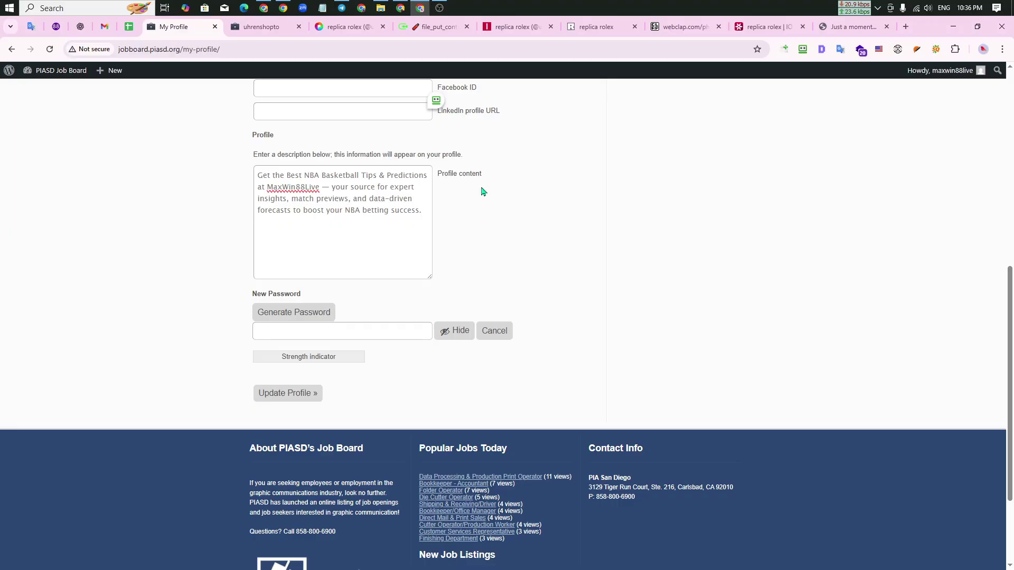
pyautogui.click(455, 331)
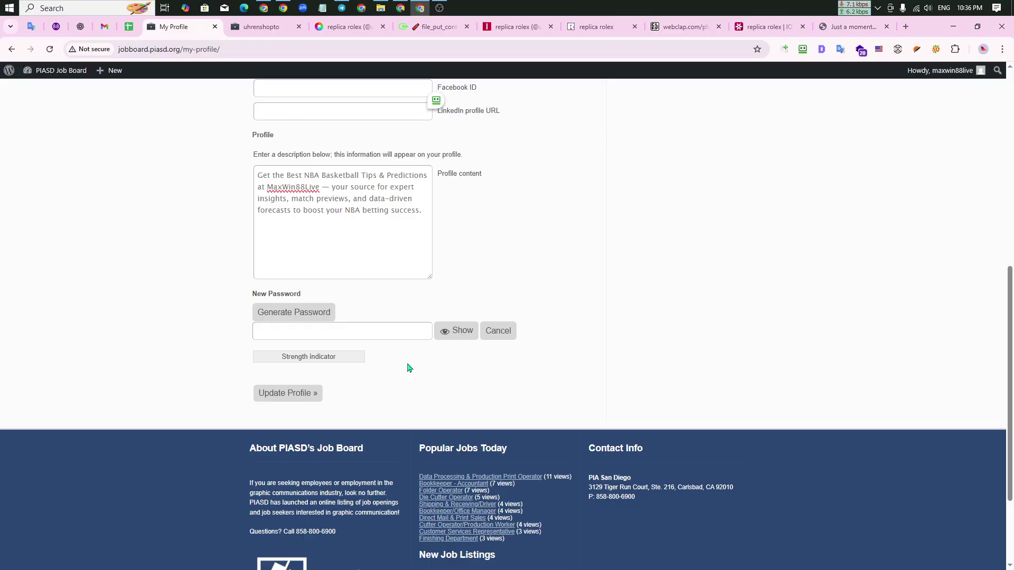
pyautogui.click(457, 341)
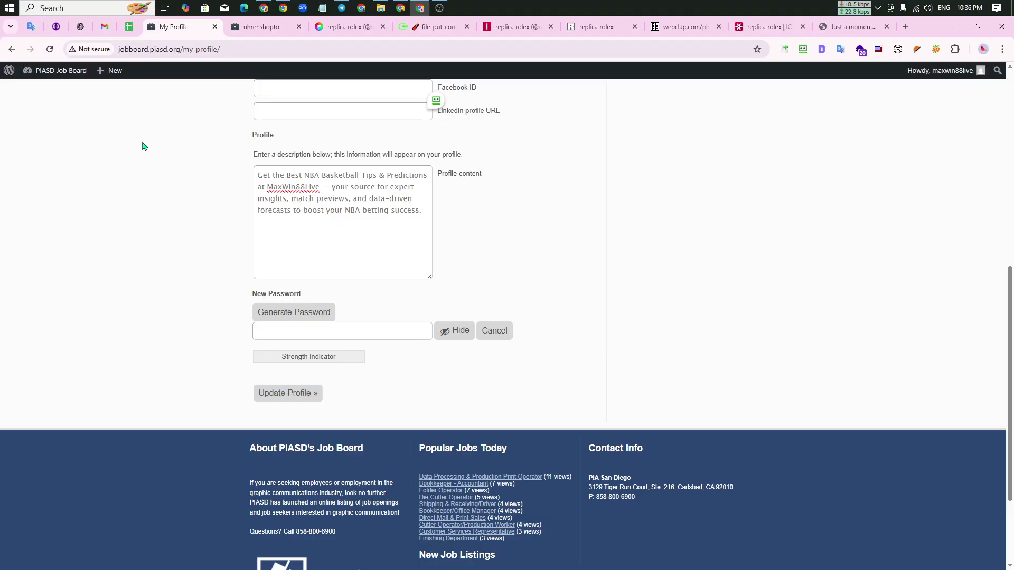
pyautogui.click(129, 27)
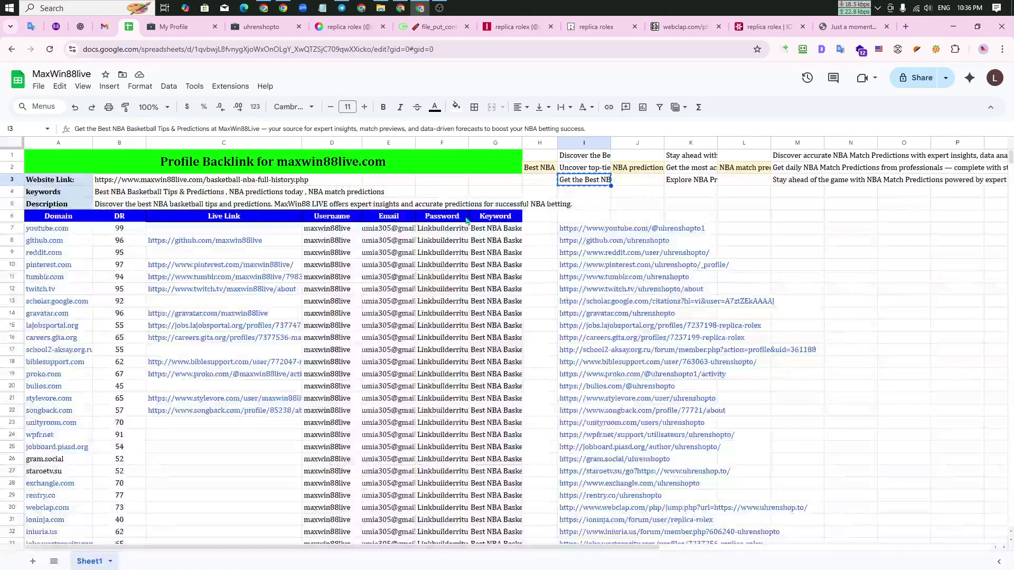
pyautogui.click(185, 28)
pyautogui.click(285, 335)
pyautogui.hotkey('ctrl', 'v')
# Review the completed profile details and save the profile update.
pyautogui.scroll(3, 181, 312)
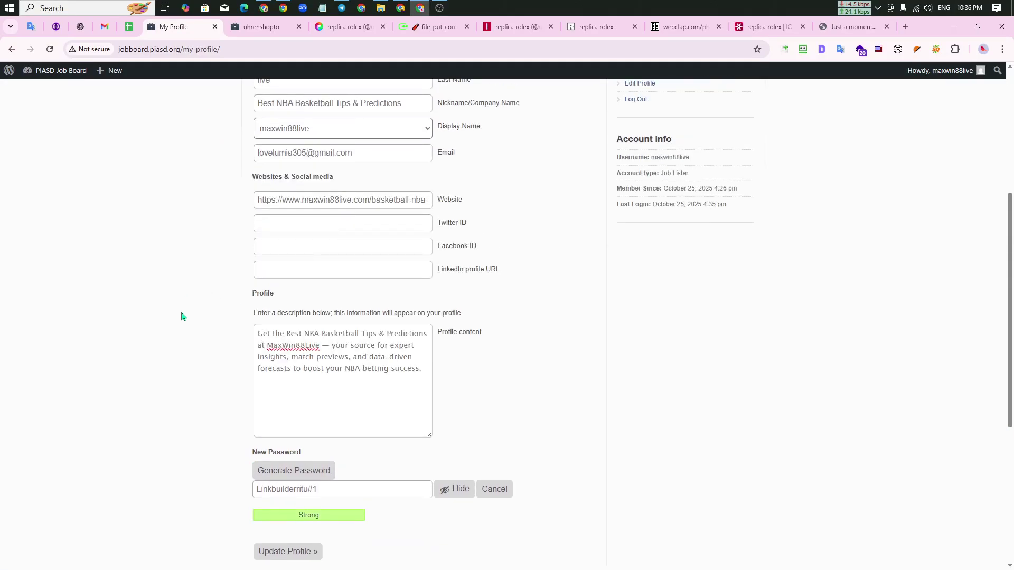
pyautogui.scroll(4, 183, 314)
pyautogui.scroll(-4, 204, 358)
pyautogui.scroll(-5, 184, 388)
pyautogui.click(290, 288)
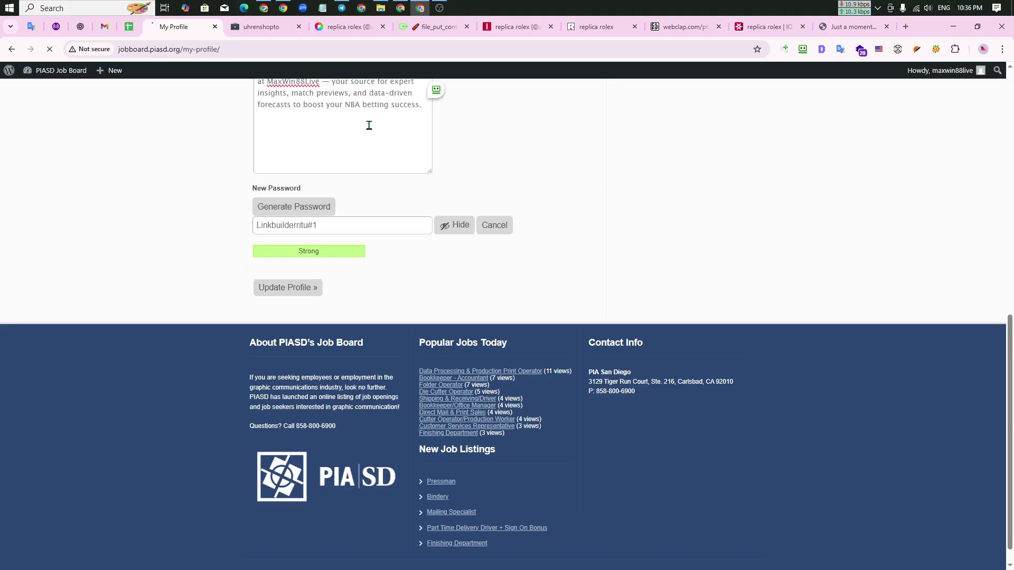
pyautogui.scroll(10, 193, 319)
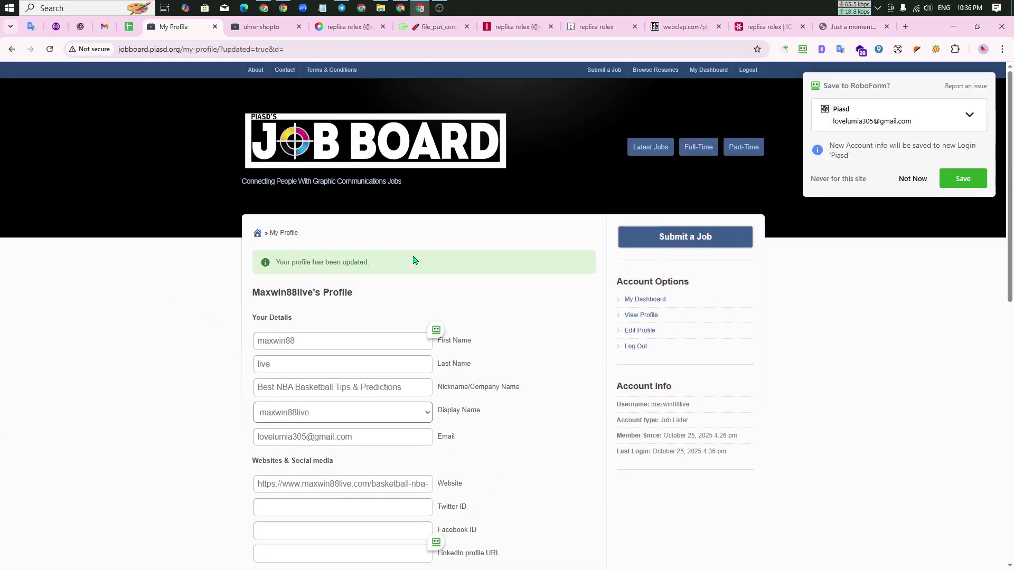
# Open the updated maxwin88live public profile in a new tab to check its website link and description.
pyautogui.rightClick(647, 317)
pyautogui.click(681, 326)
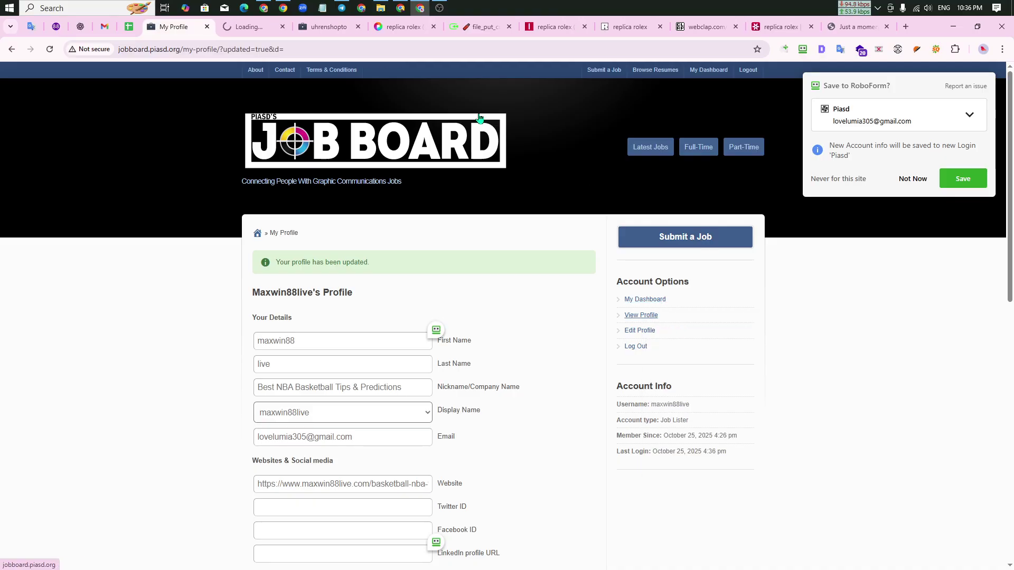
pyautogui.click(257, 27)
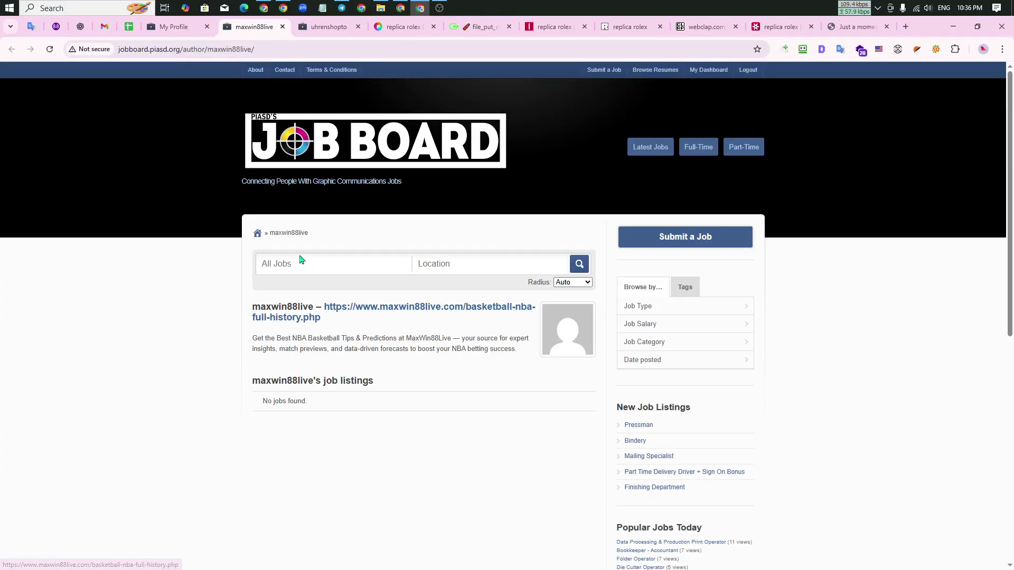
# Copy the public profile's URL into the Live Link cell C25 of the jobboard.piasd.org row in the backlink sheet.
pyautogui.click(263, 48)
pyautogui.hotkey('ctrl', 'c')
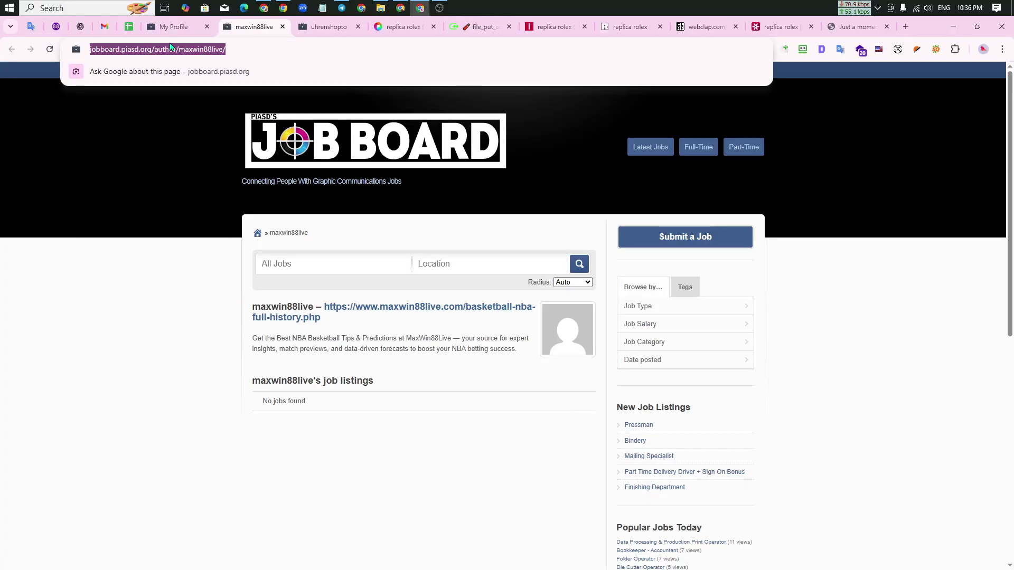
pyautogui.click(129, 26)
pyautogui.scroll(-3, 161, 424)
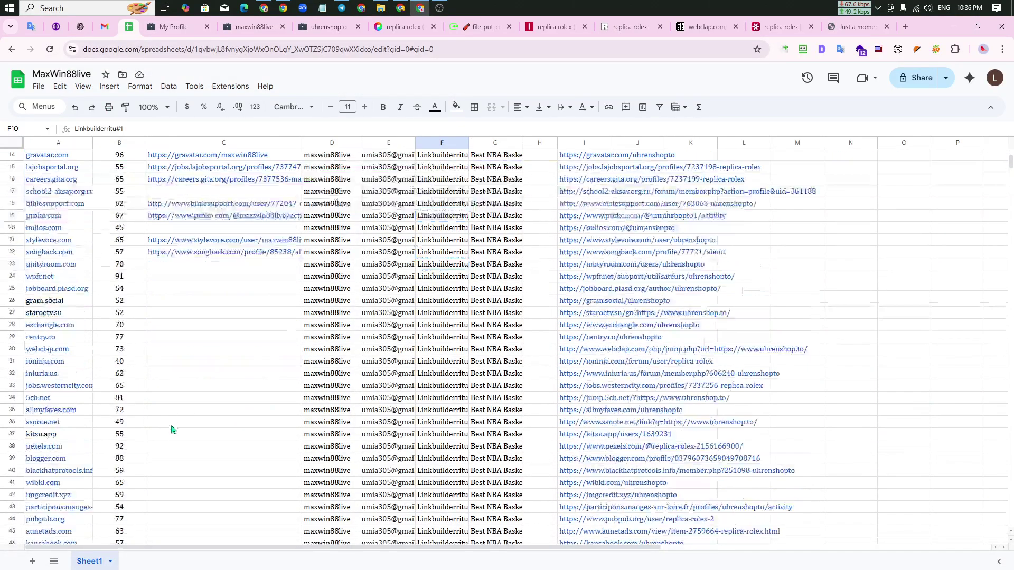
pyautogui.click(167, 290)
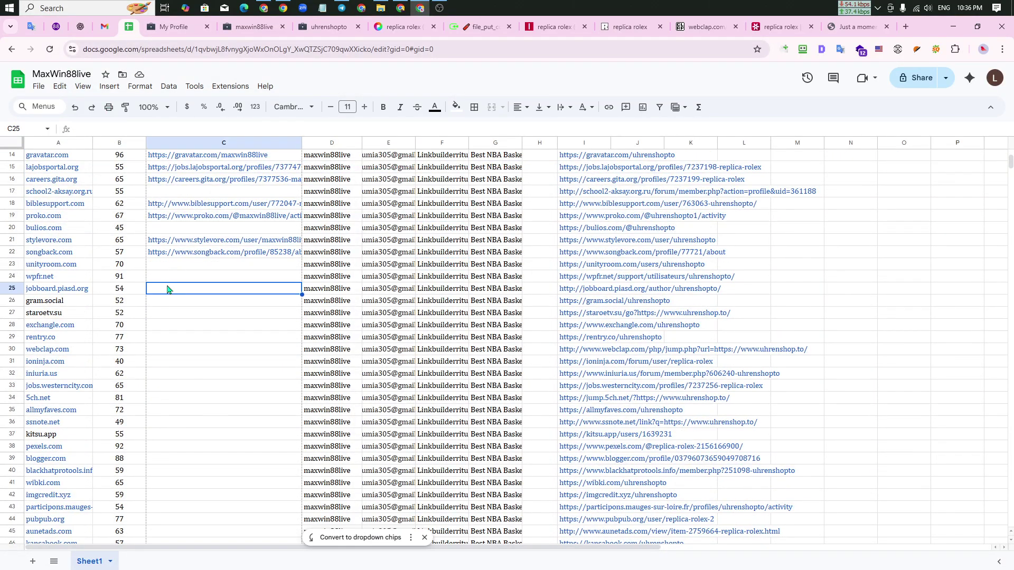
pyautogui.hotkey('ctrl', 'v')
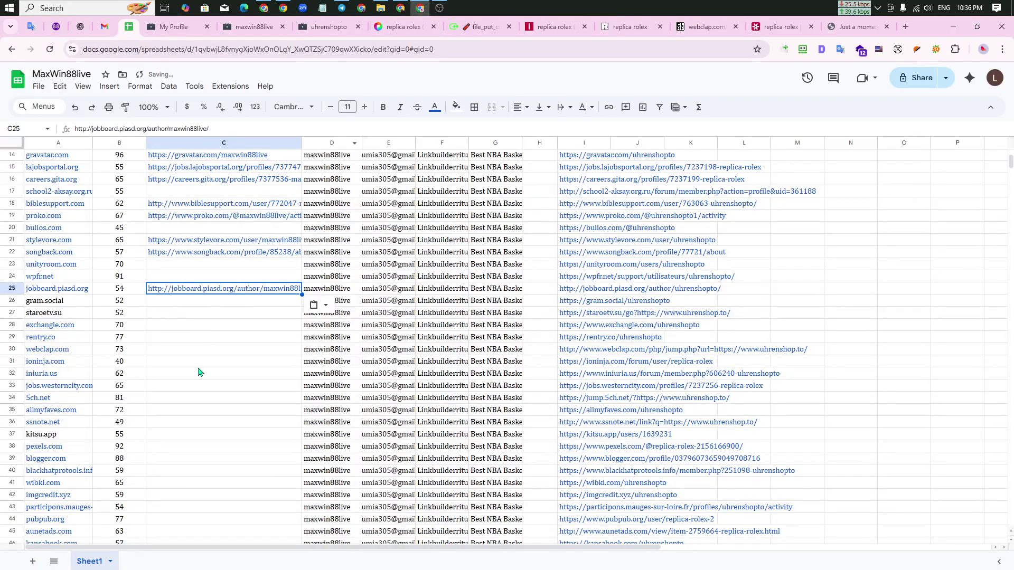
# Freeze the backlink sheet up to row 6 so the column headings stay in view, and test it.
pyautogui.scroll(-1, 199, 370)
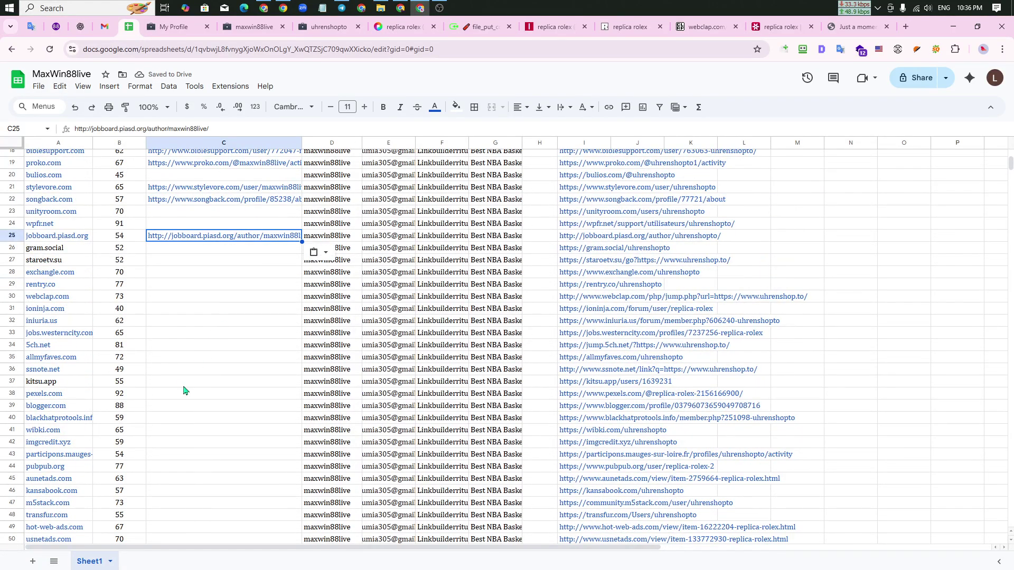
pyautogui.scroll(5, 184, 394)
pyautogui.click(14, 215)
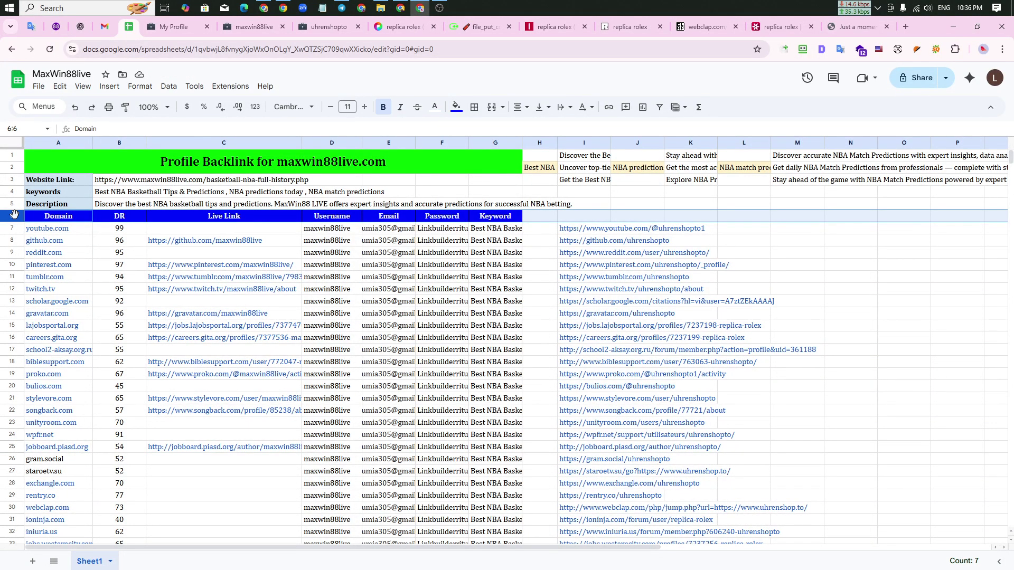
pyautogui.rightClick(15, 214)
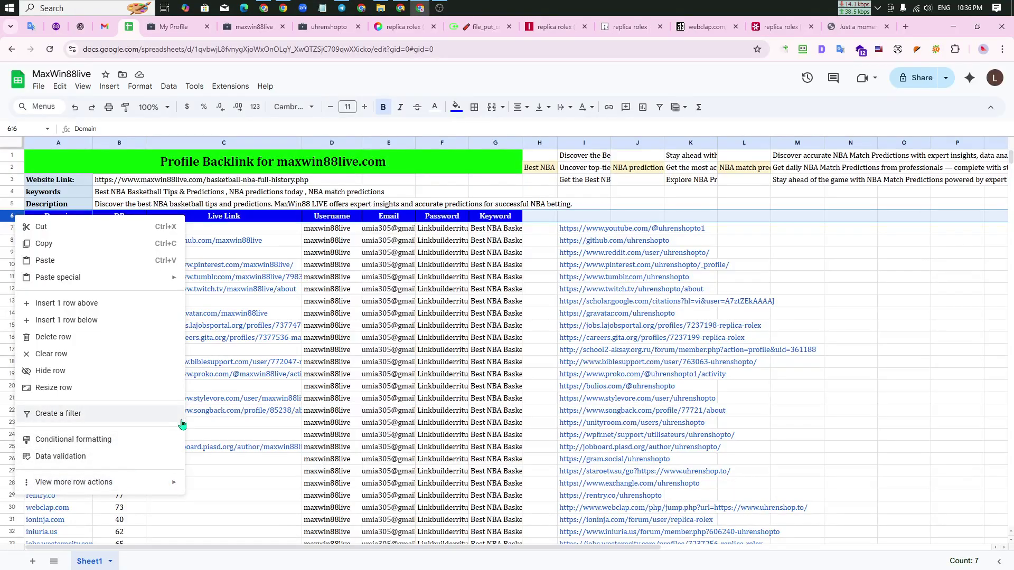
pyautogui.moveTo(150, 481)
pyautogui.click(241, 392)
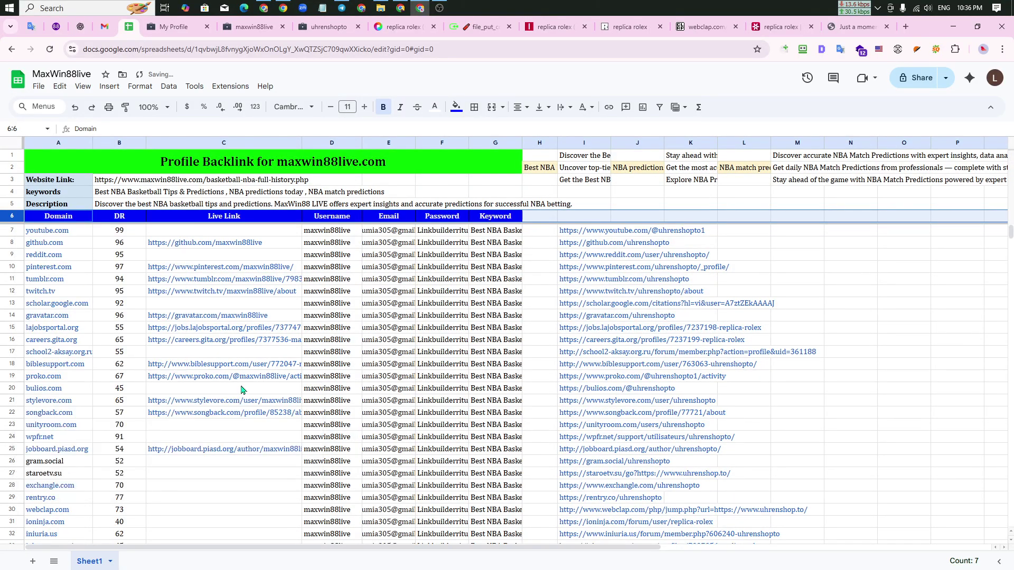
pyautogui.scroll(-5, 241, 390)
pyautogui.scroll(5, 232, 388)
pyautogui.scroll(-1, 222, 384)
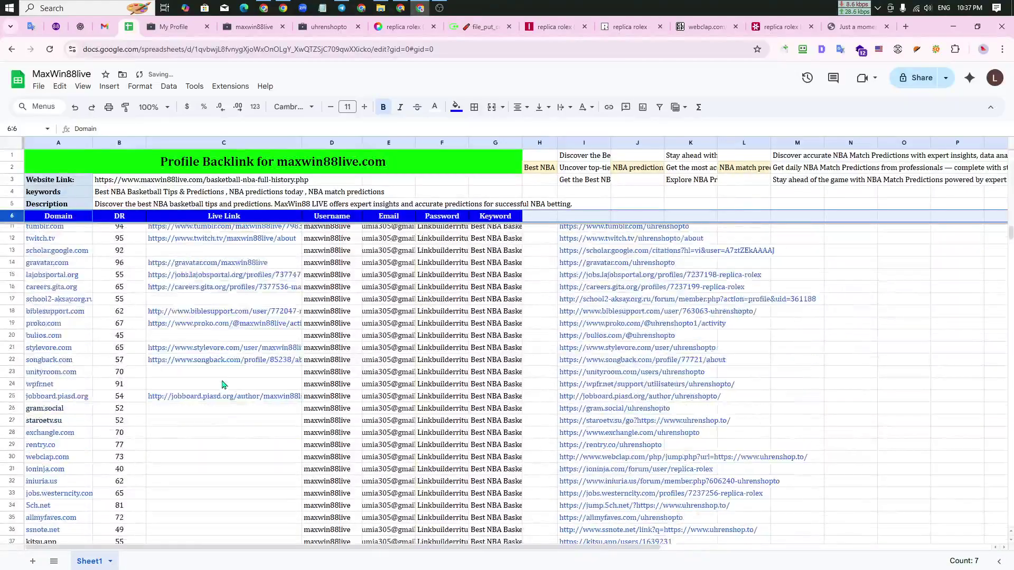
pyautogui.scroll(-3, 223, 384)
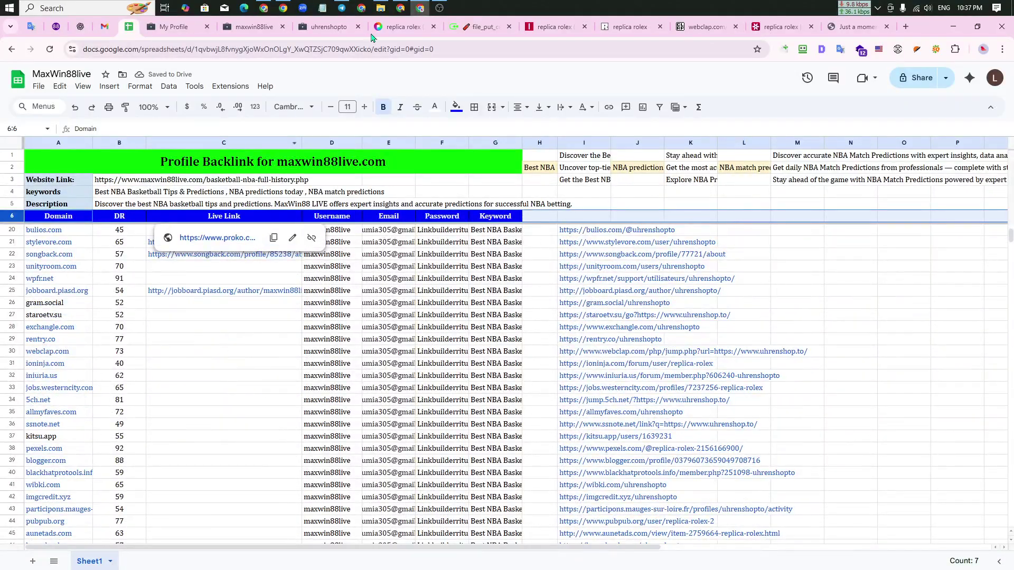
pyautogui.click(439, 7)
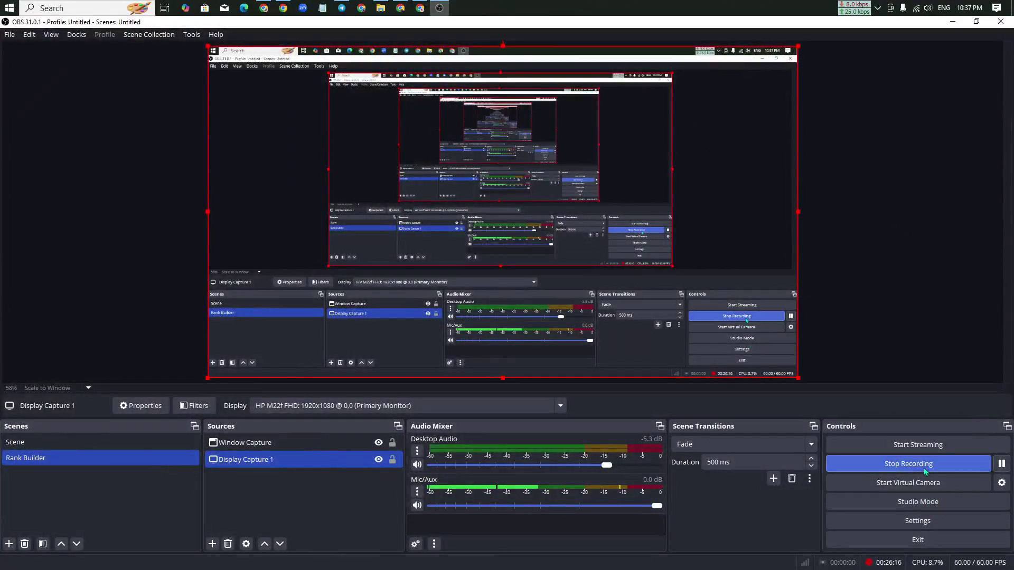